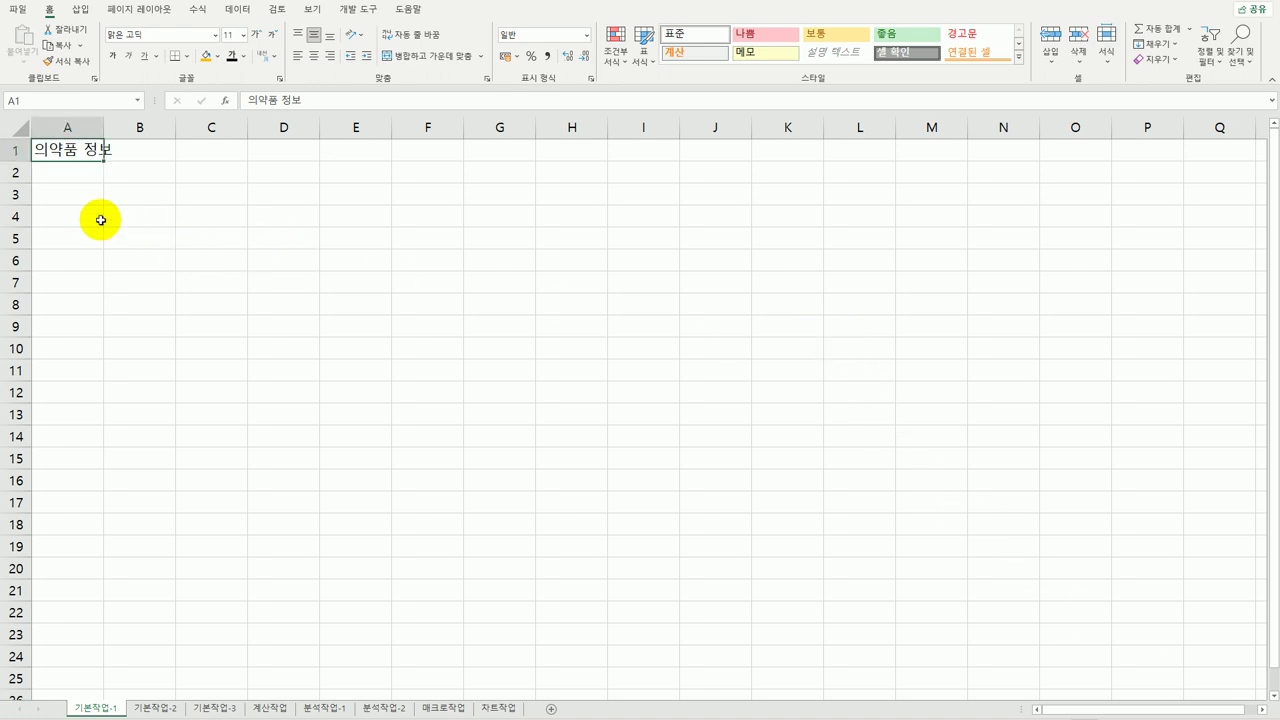
{"action": "left_click_drag", "start_coordinate": [78, 193], "coordinate": [453, 382]}
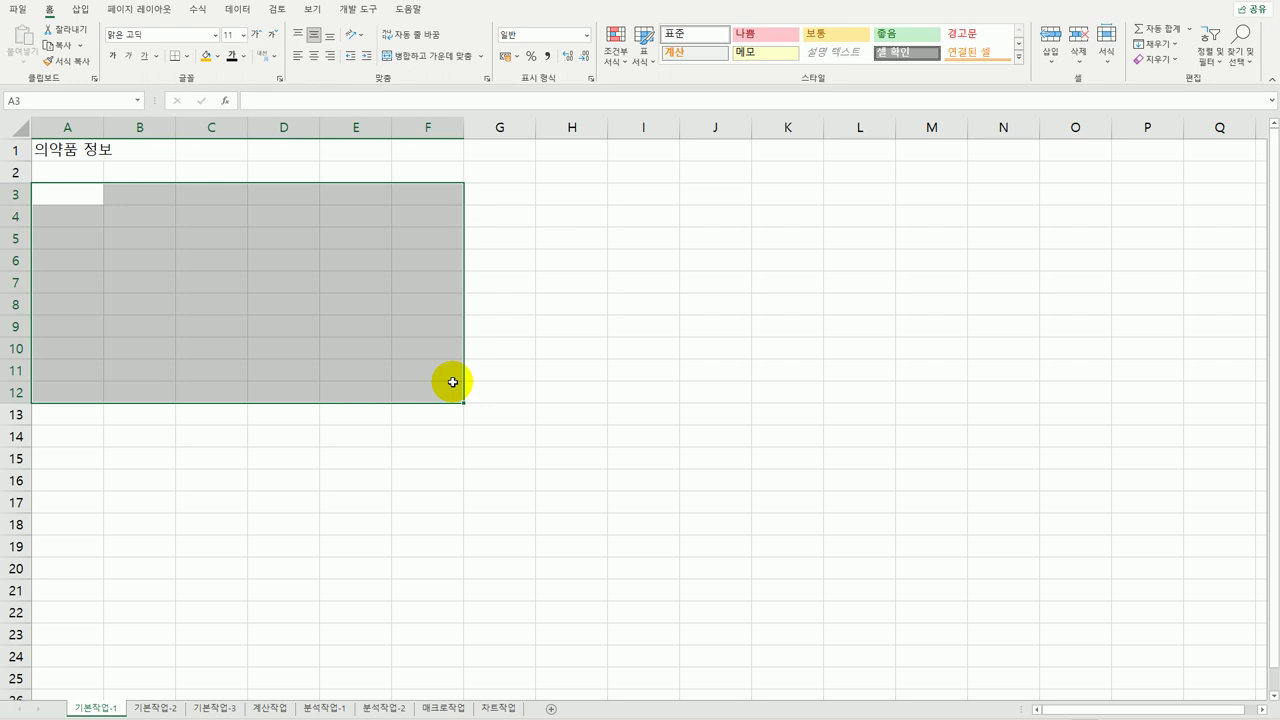
{"action": "left_click", "coordinate": [453, 382]}
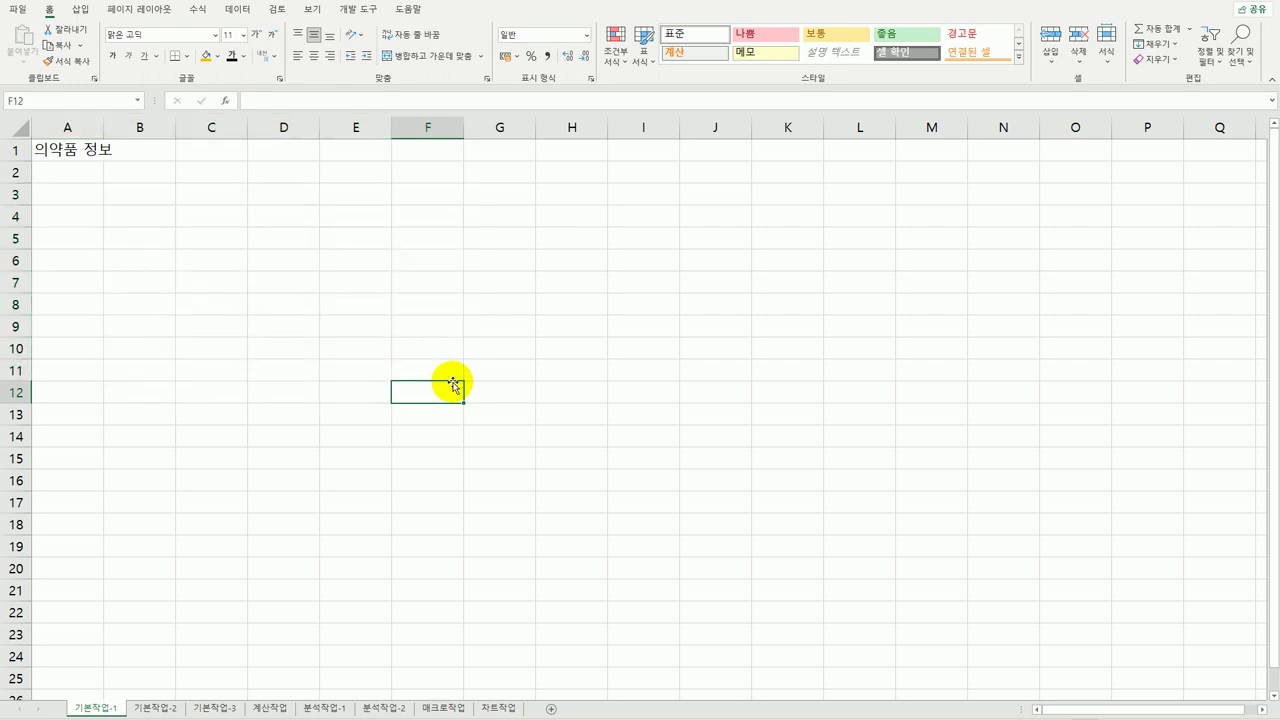
Step: On the 기본작업-2 sheet, merge and center the title across cells A1:I1
{"action": "left_click", "coordinate": [155, 708]}
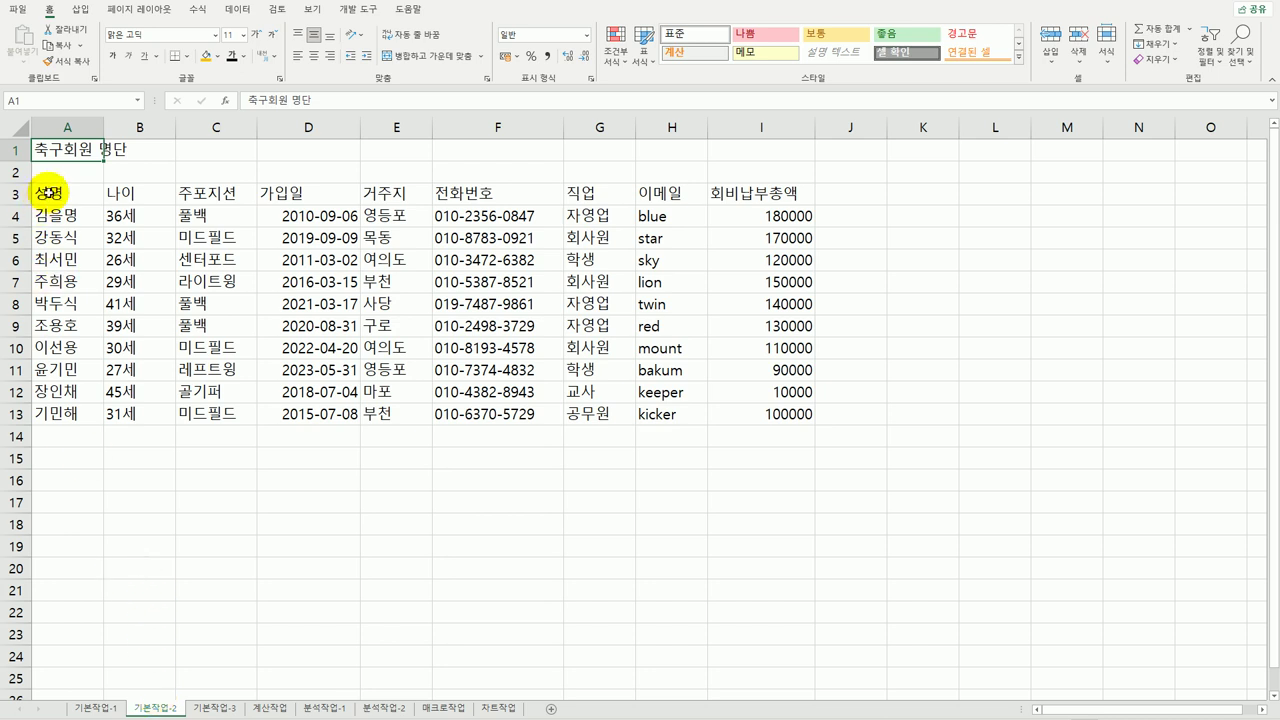
{"action": "left_click_drag", "start_coordinate": [73, 152], "coordinate": [752, 158]}
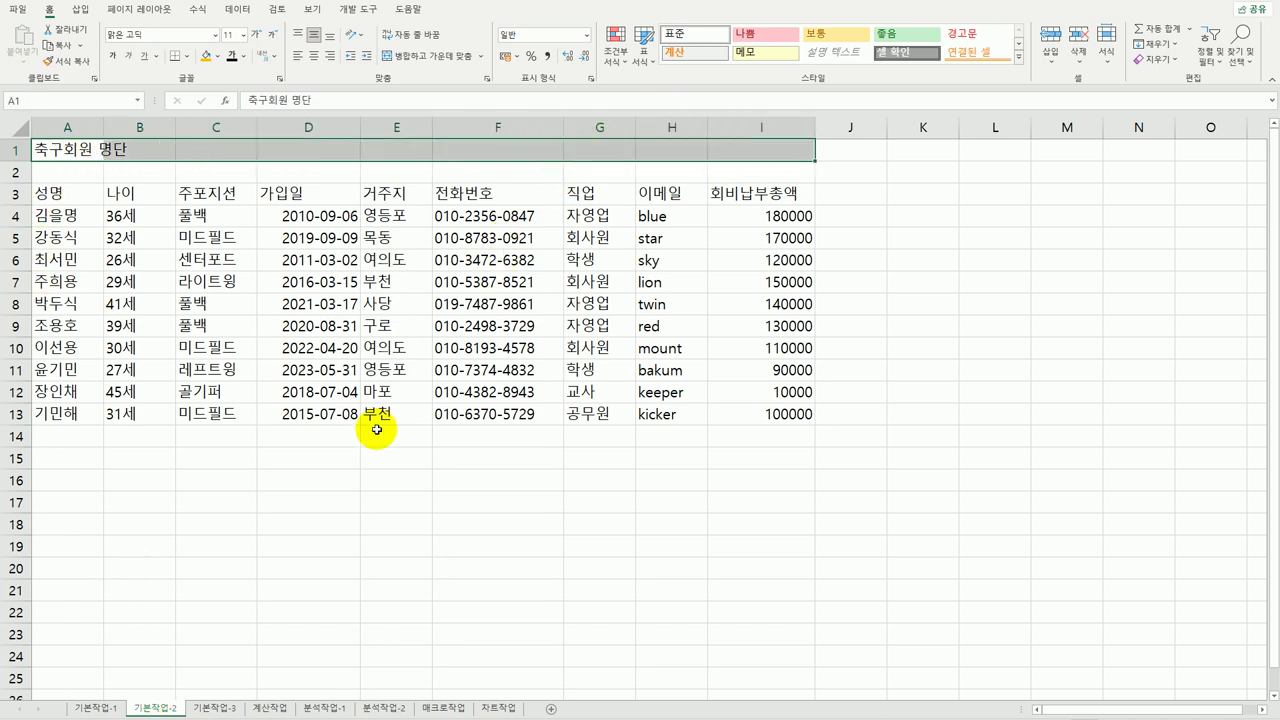
{"action": "left_click", "coordinate": [421, 58]}
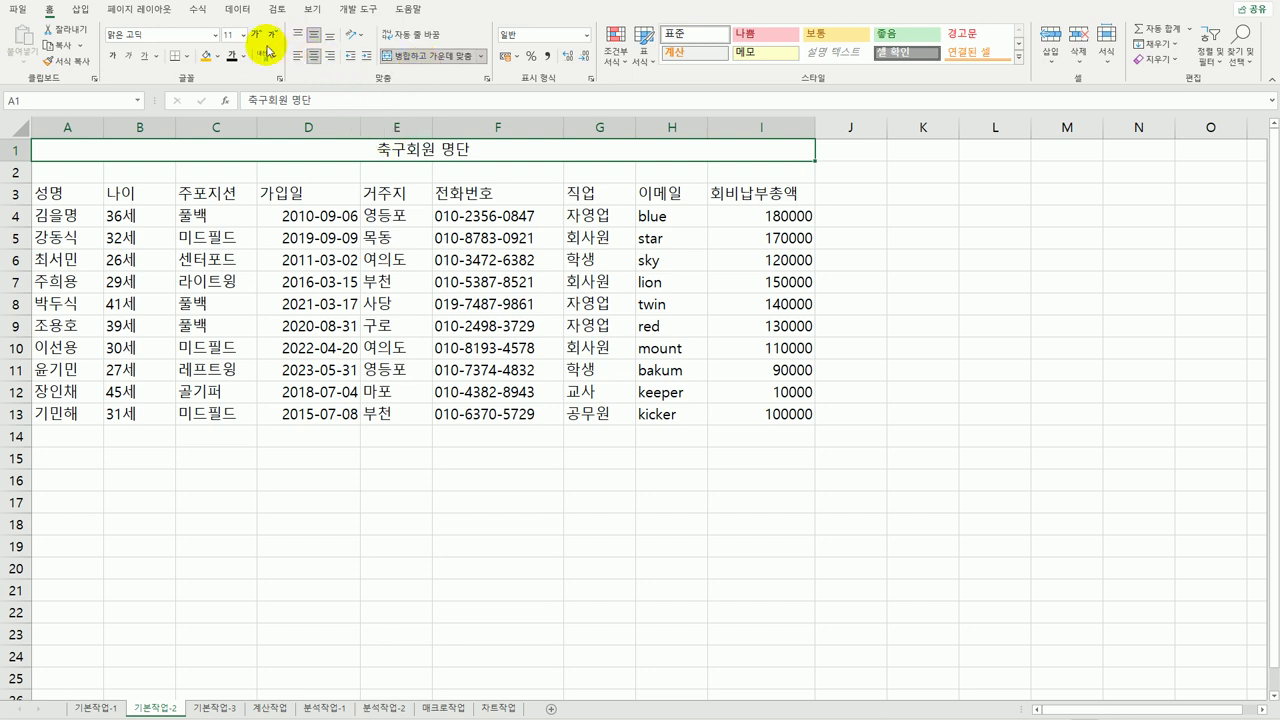
Step: Set the font of the merged title in A1 to HY중고딕 at size 18
{"action": "left_click", "coordinate": [213, 37]}
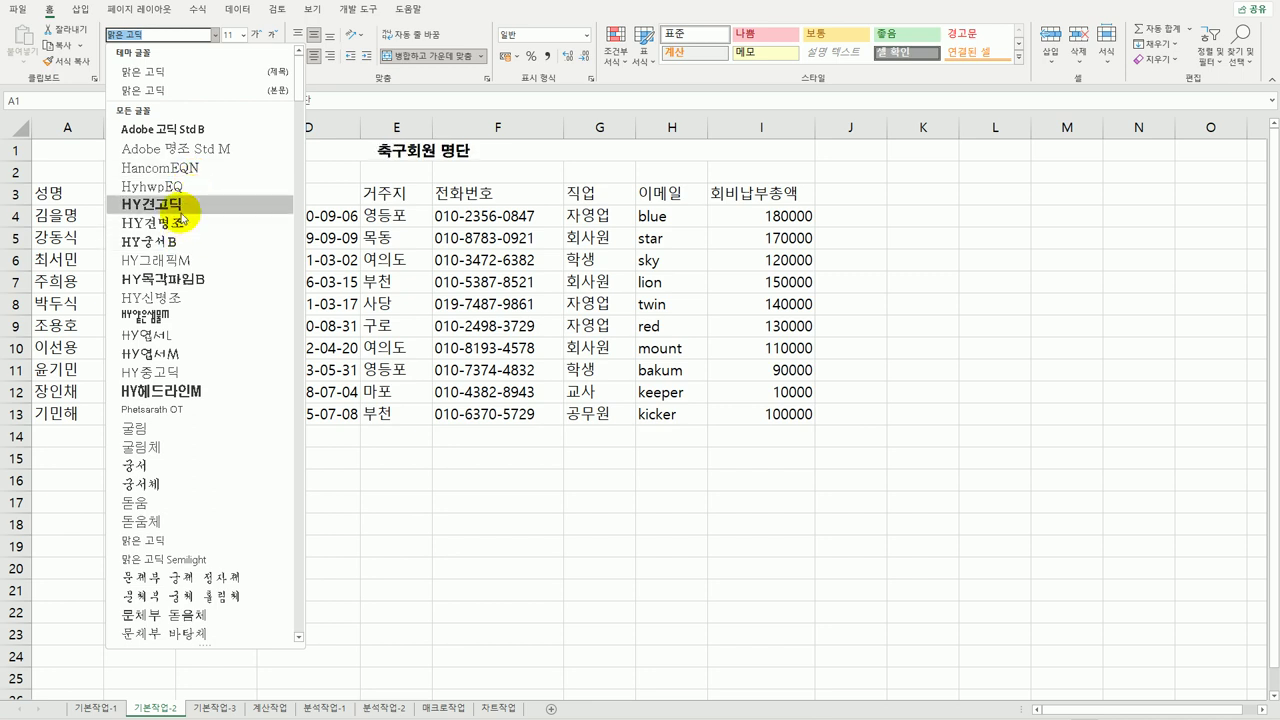
{"action": "left_click", "coordinate": [165, 204]}
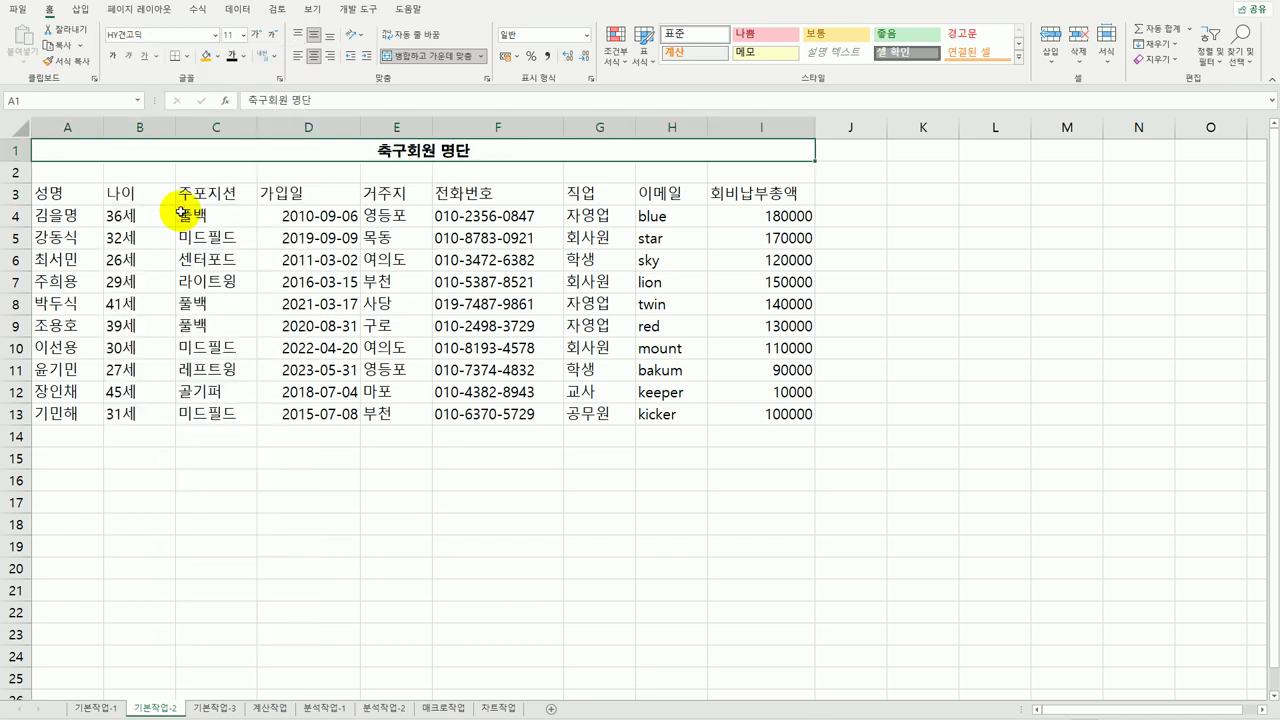
{"action": "left_click", "coordinate": [215, 35]}
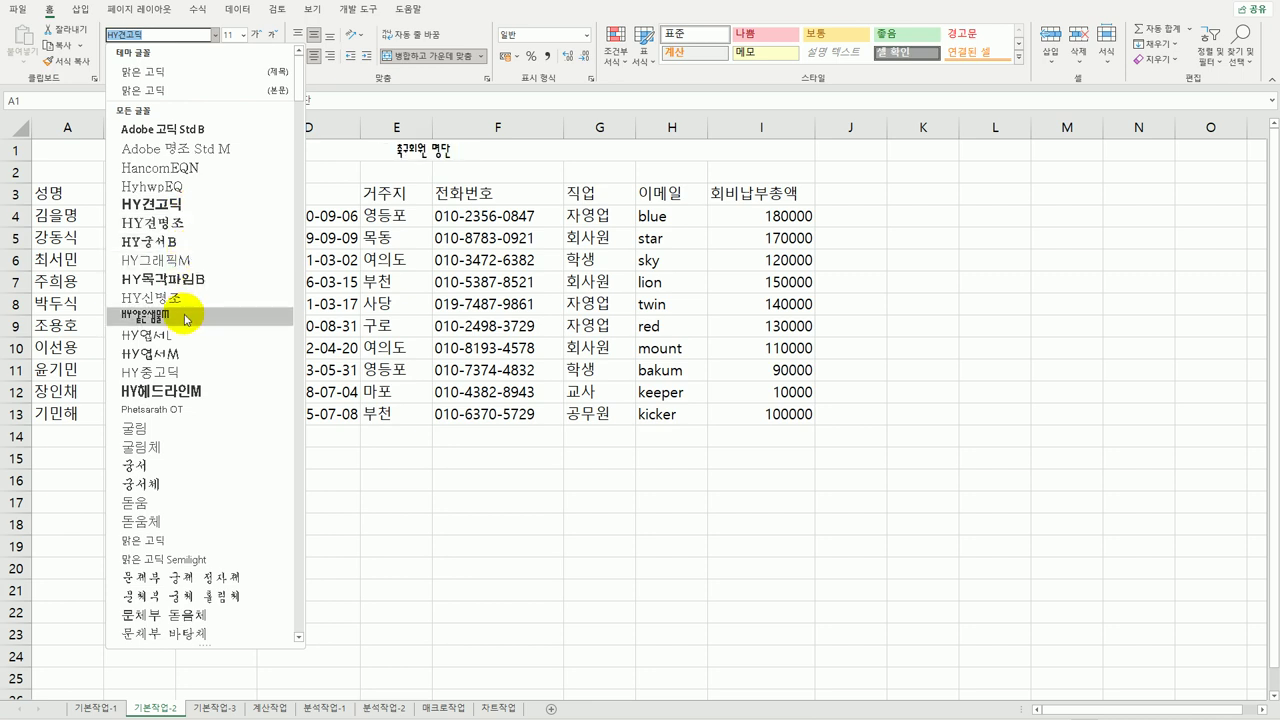
{"action": "left_click", "coordinate": [185, 372]}
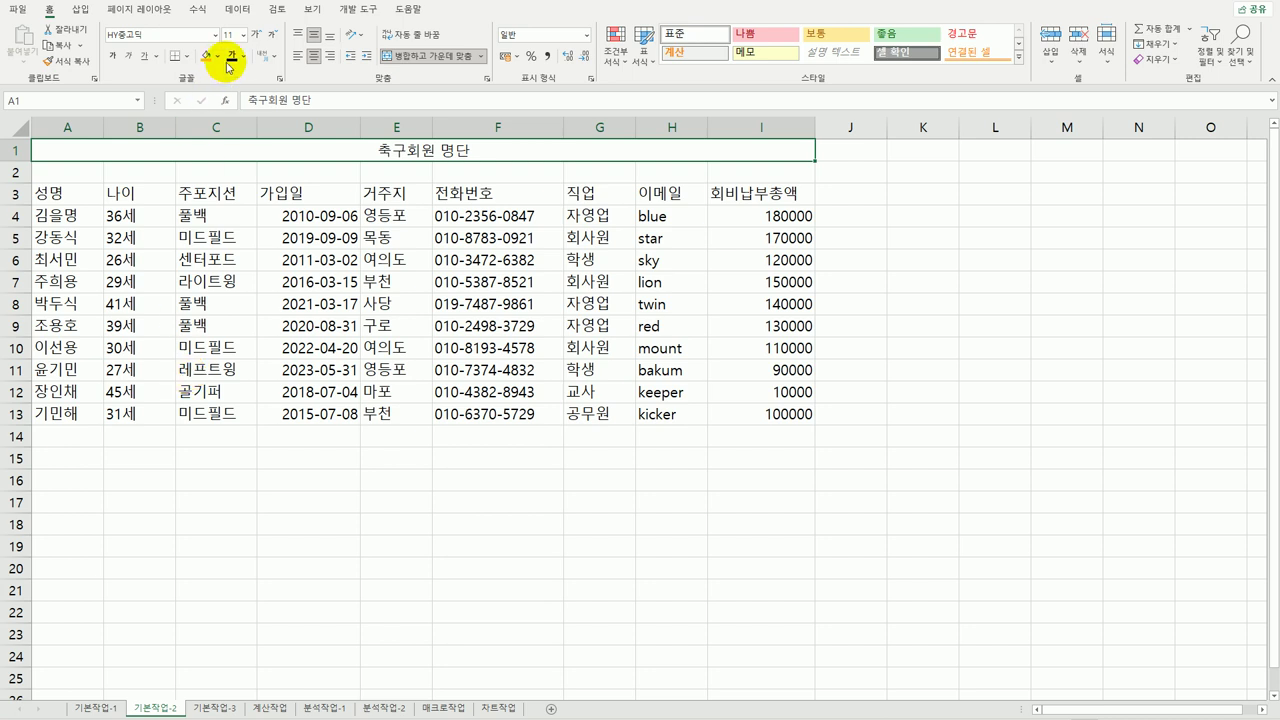
{"action": "left_click", "coordinate": [243, 35]}
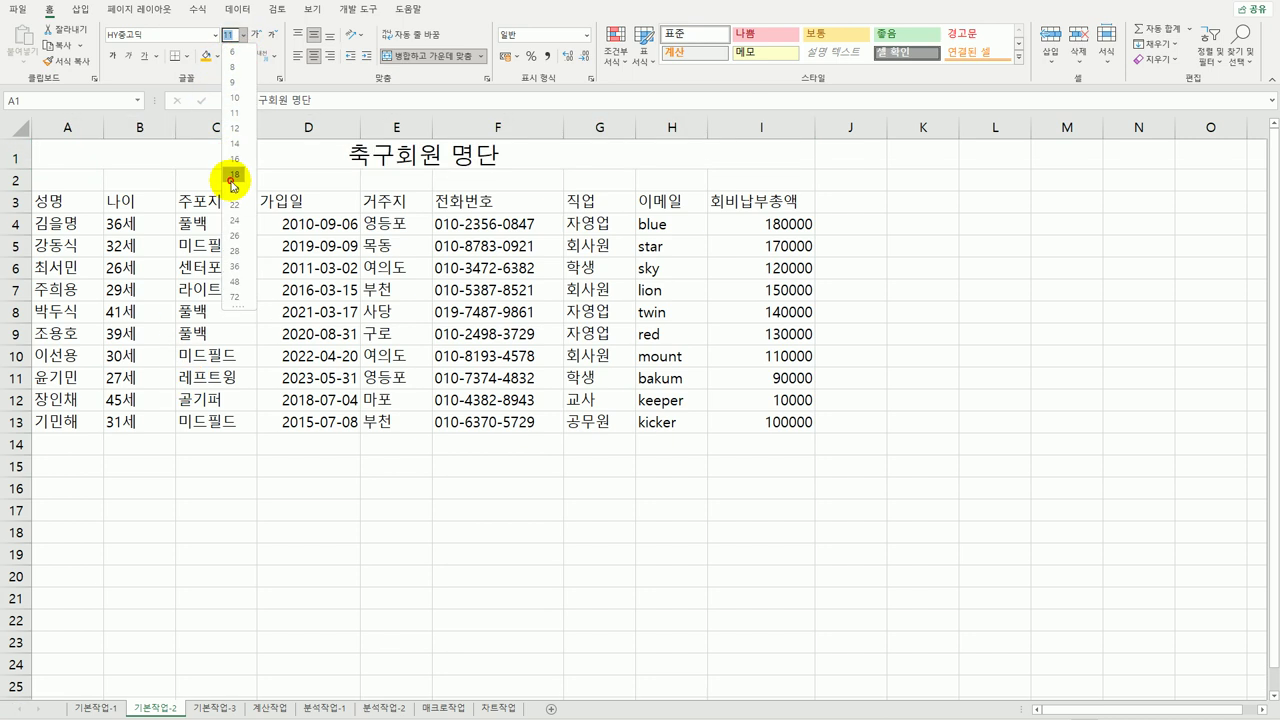
{"action": "left_click", "coordinate": [230, 176]}
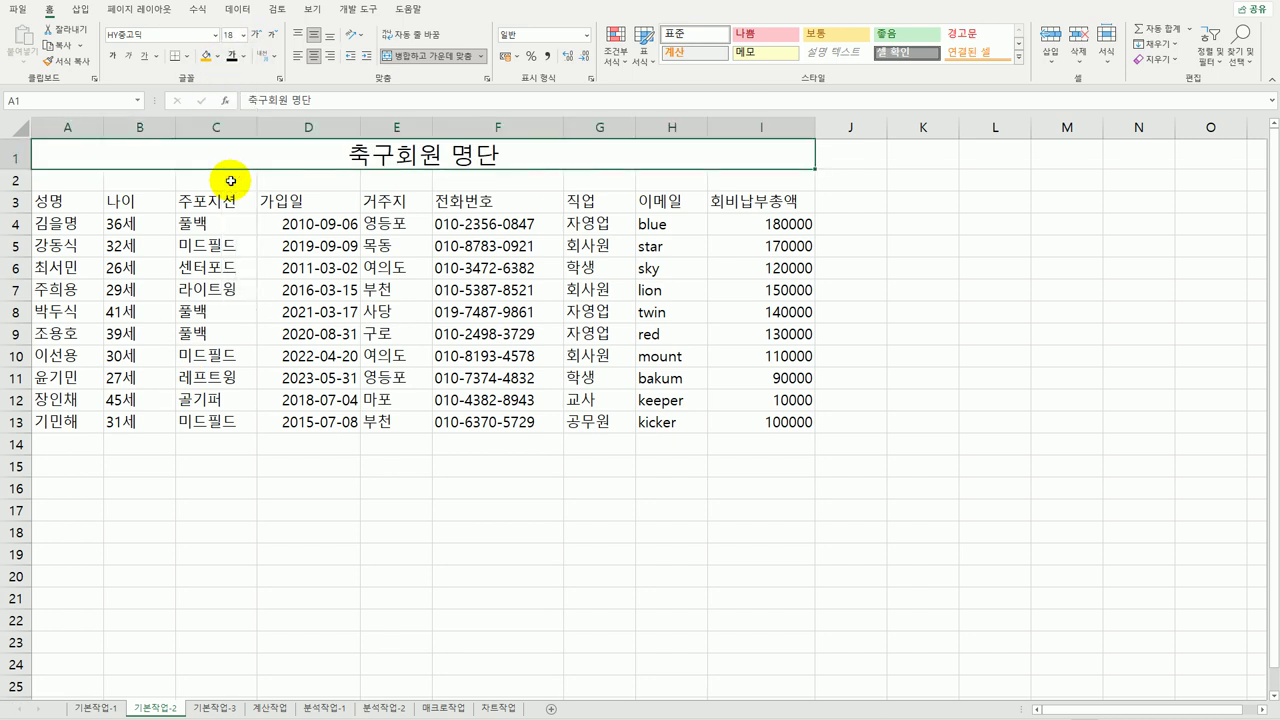
Step: Increase the height of title row 1 slightly
{"action": "right_click", "coordinate": [20, 158]}
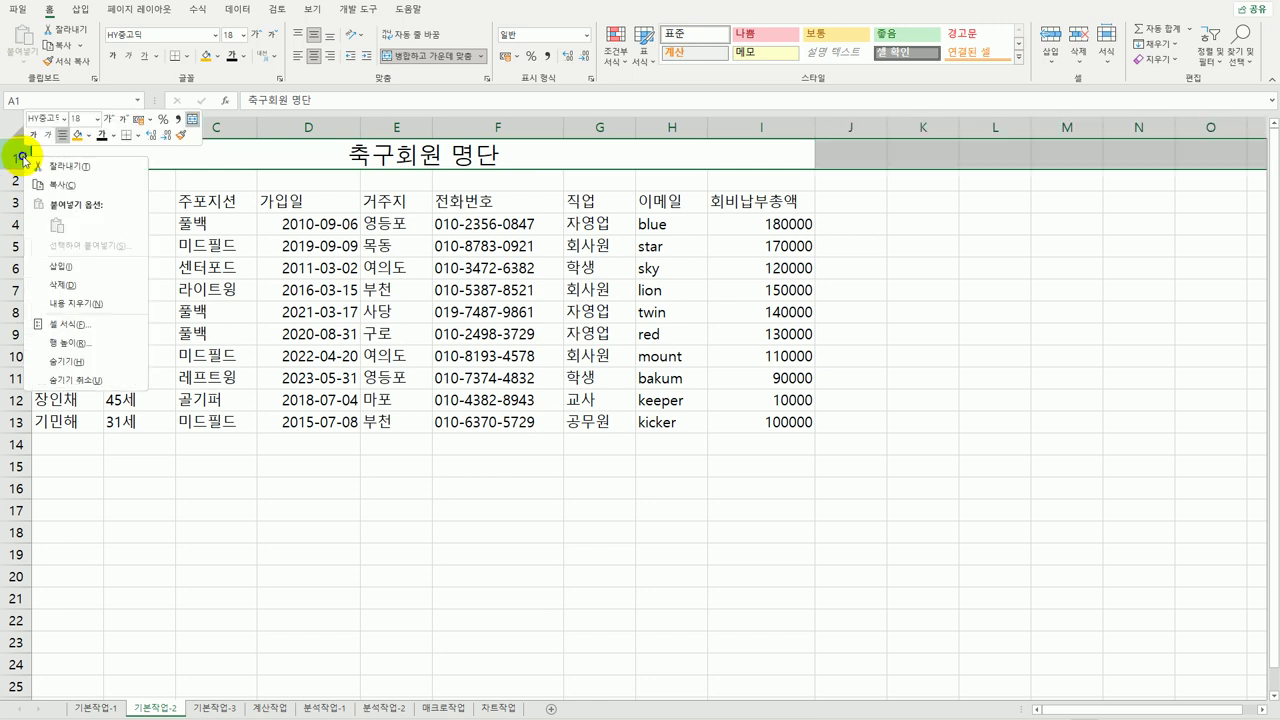
{"action": "left_click", "coordinate": [72, 342]}
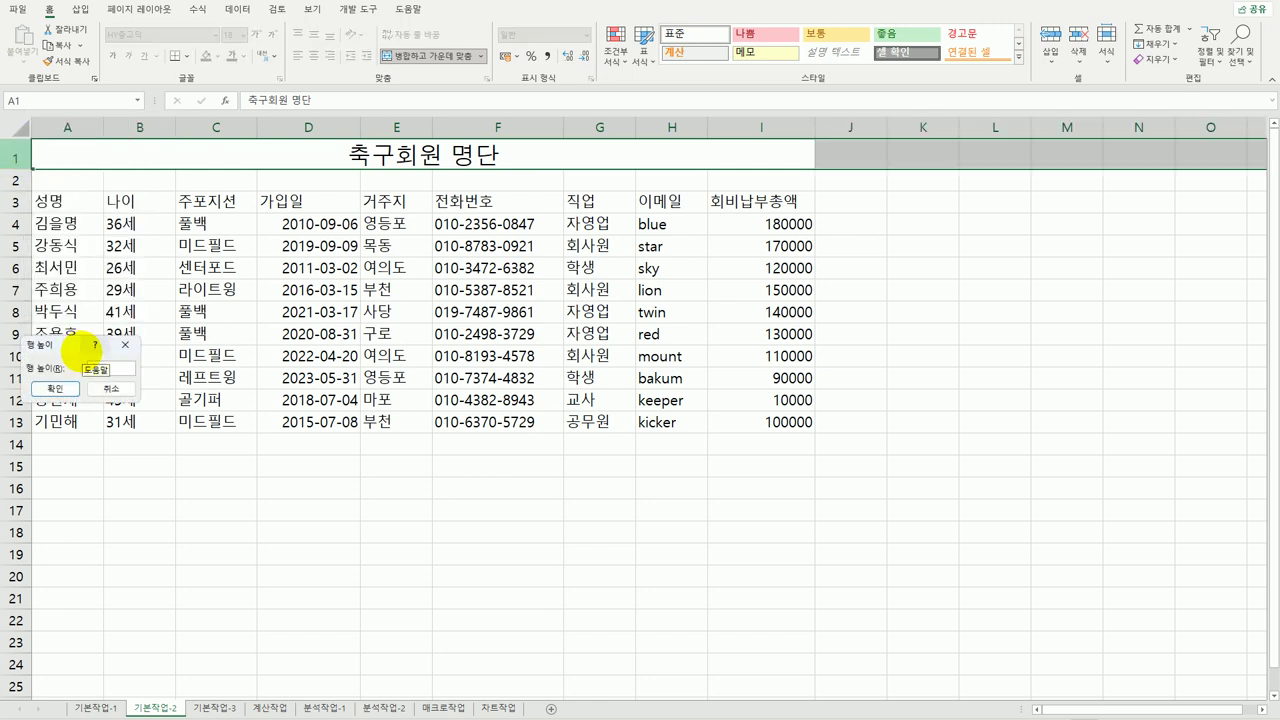
{"action": "left_click", "coordinate": [55, 388]}
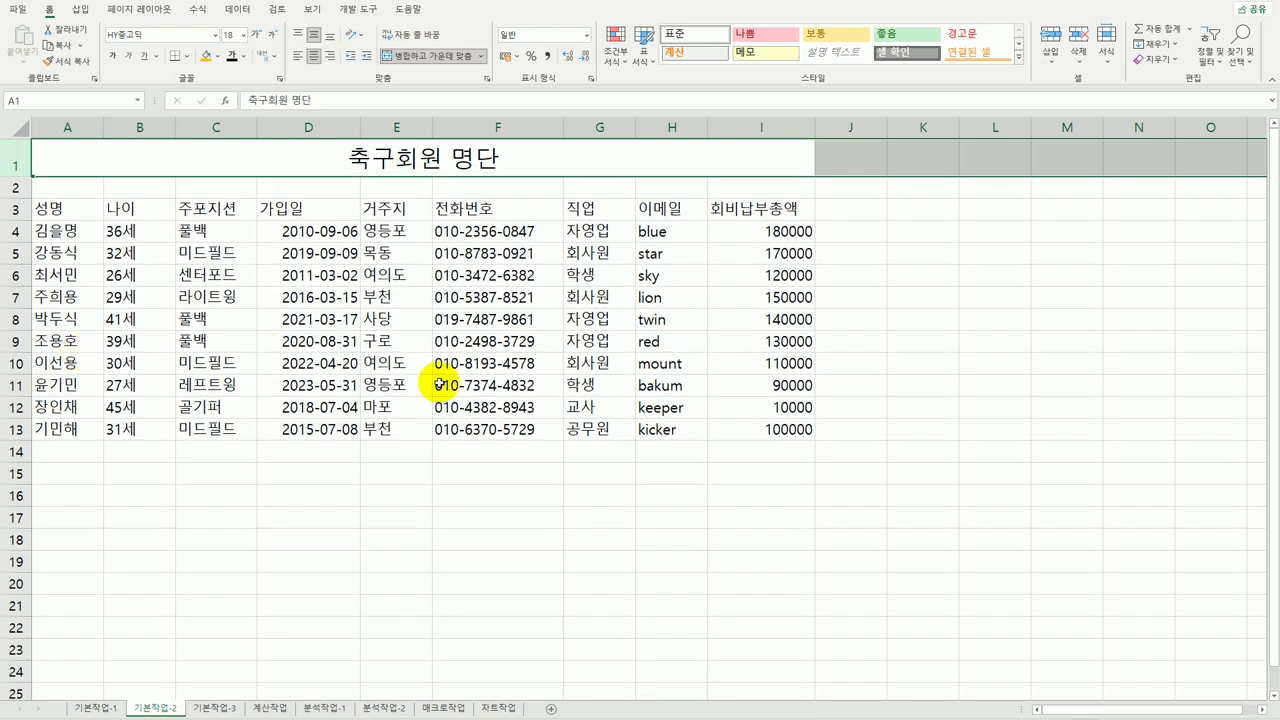
{"action": "left_click", "coordinate": [439, 384]}
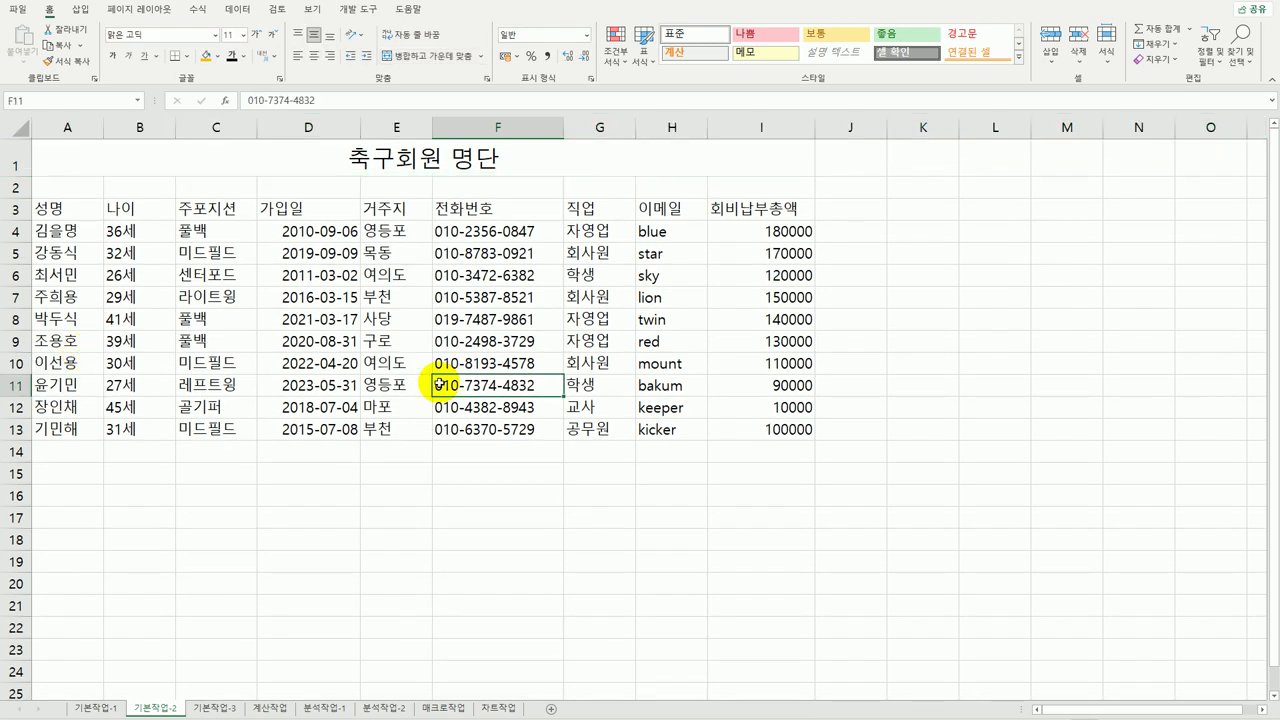
Step: Apply the 제목 4 cell style to the header cells A3:I3
{"action": "left_click_drag", "start_coordinate": [84, 205], "coordinate": [758, 212]}
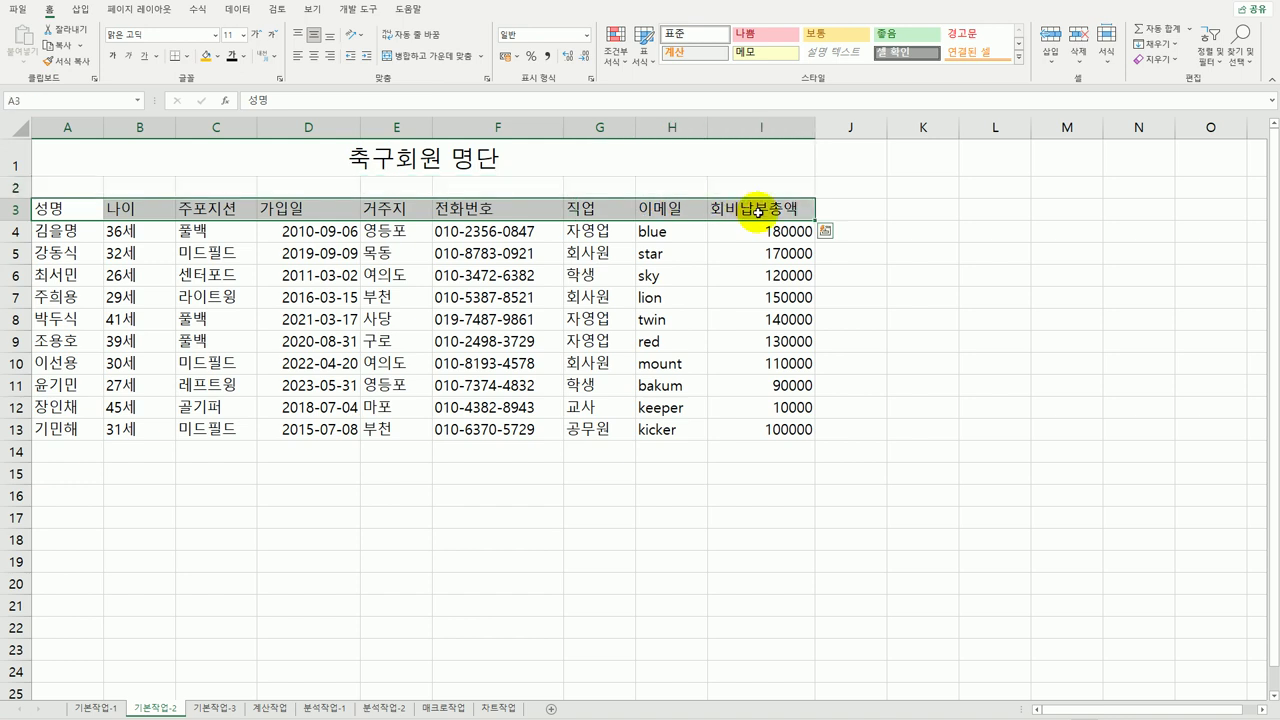
{"action": "left_click", "coordinate": [1020, 67]}
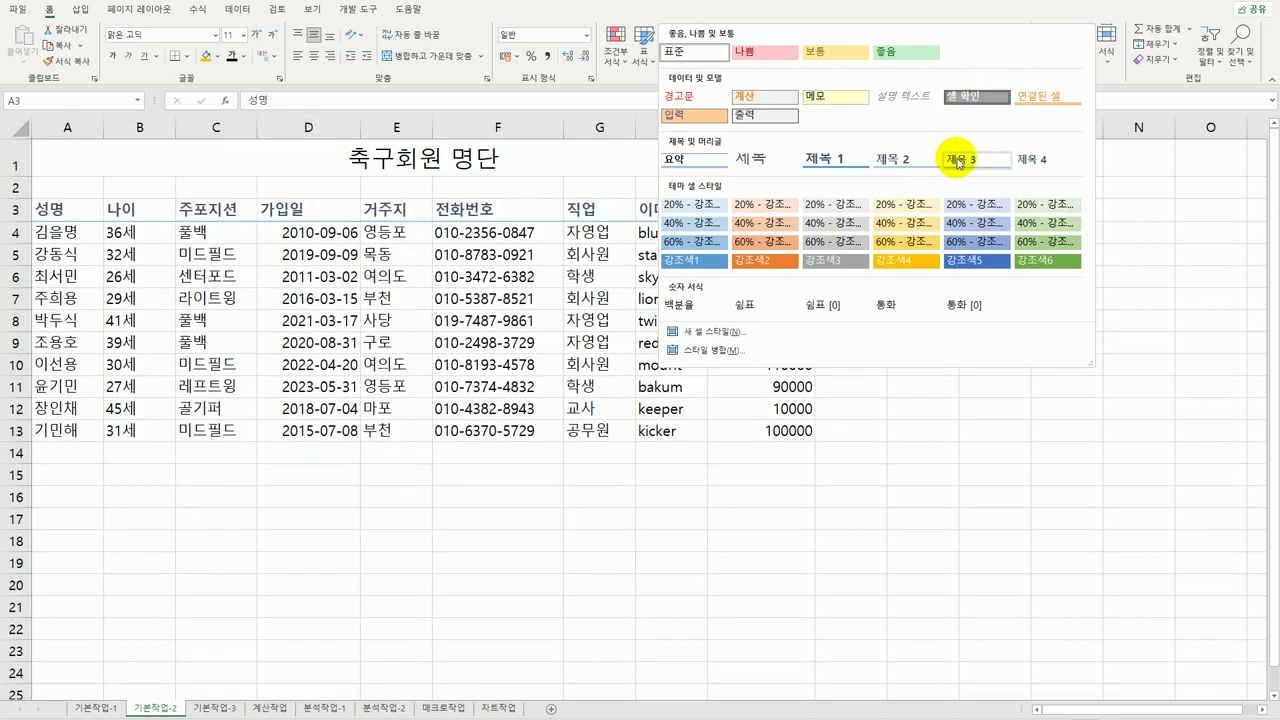
{"action": "left_click", "coordinate": [1030, 162]}
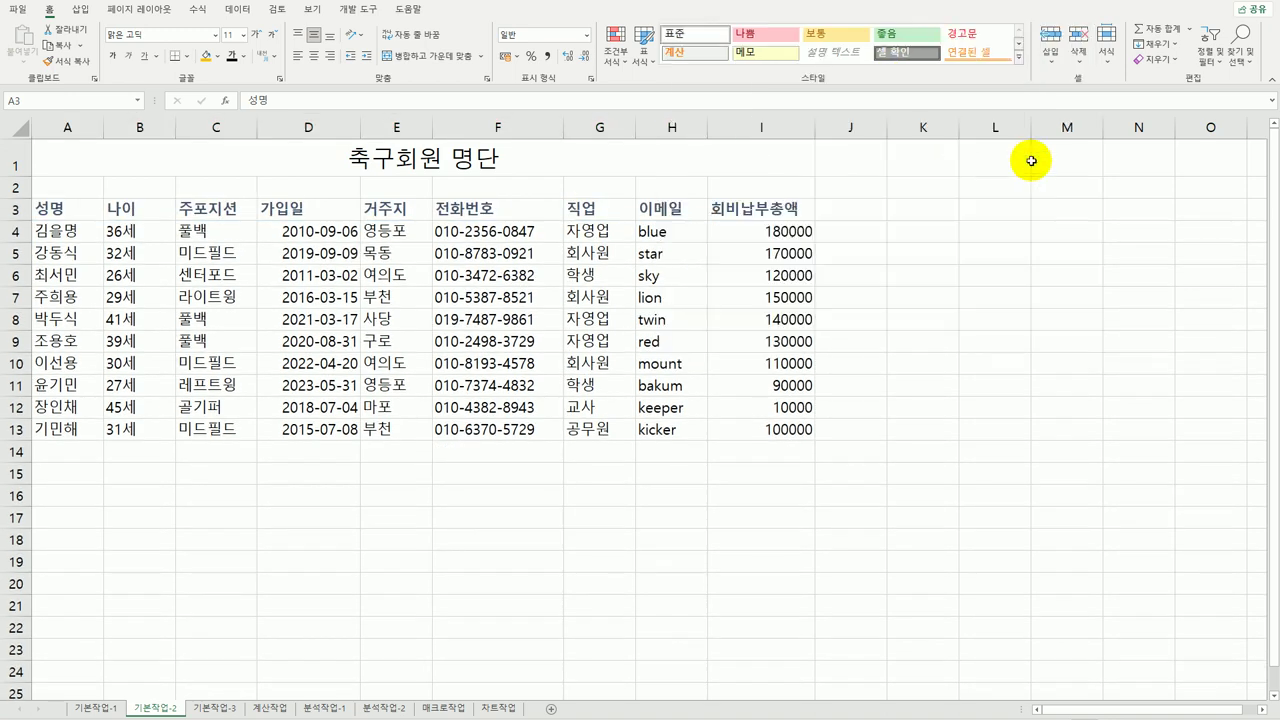
Step: Name the phone number range F4:F13 전화번호
{"action": "left_click_drag", "start_coordinate": [500, 231], "coordinate": [505, 430]}
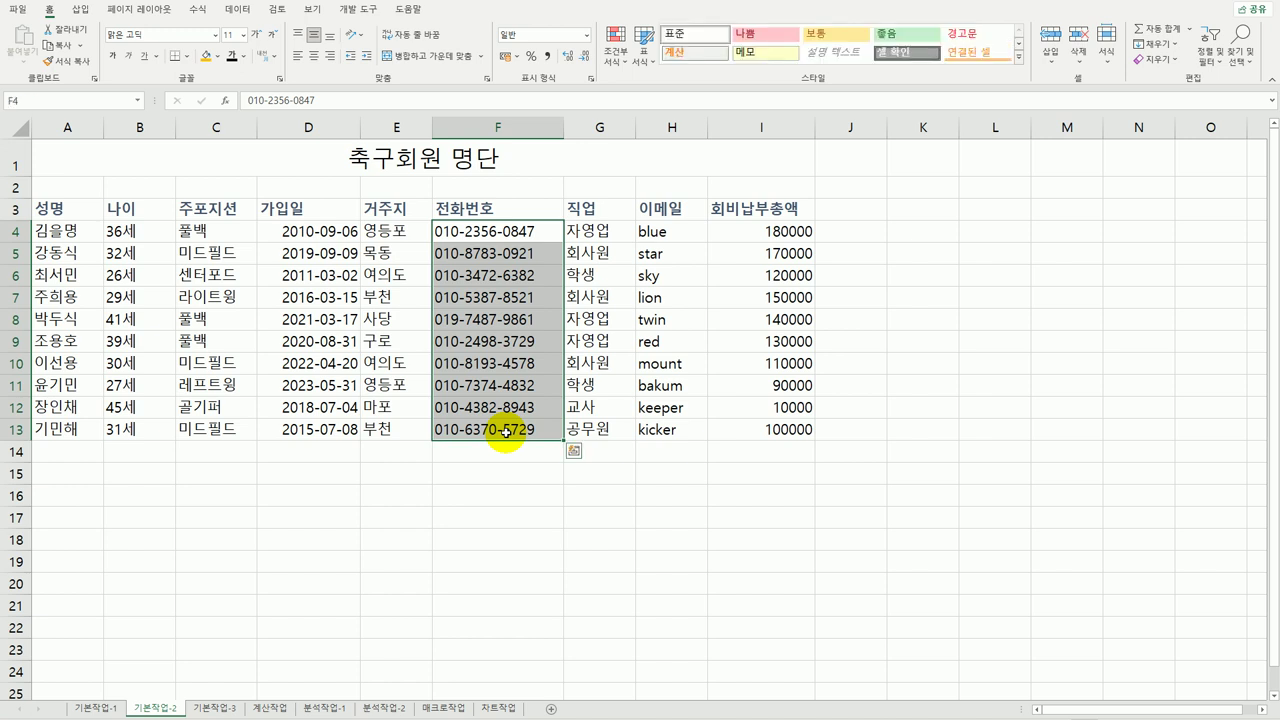
{"action": "left_click", "coordinate": [70, 99]}
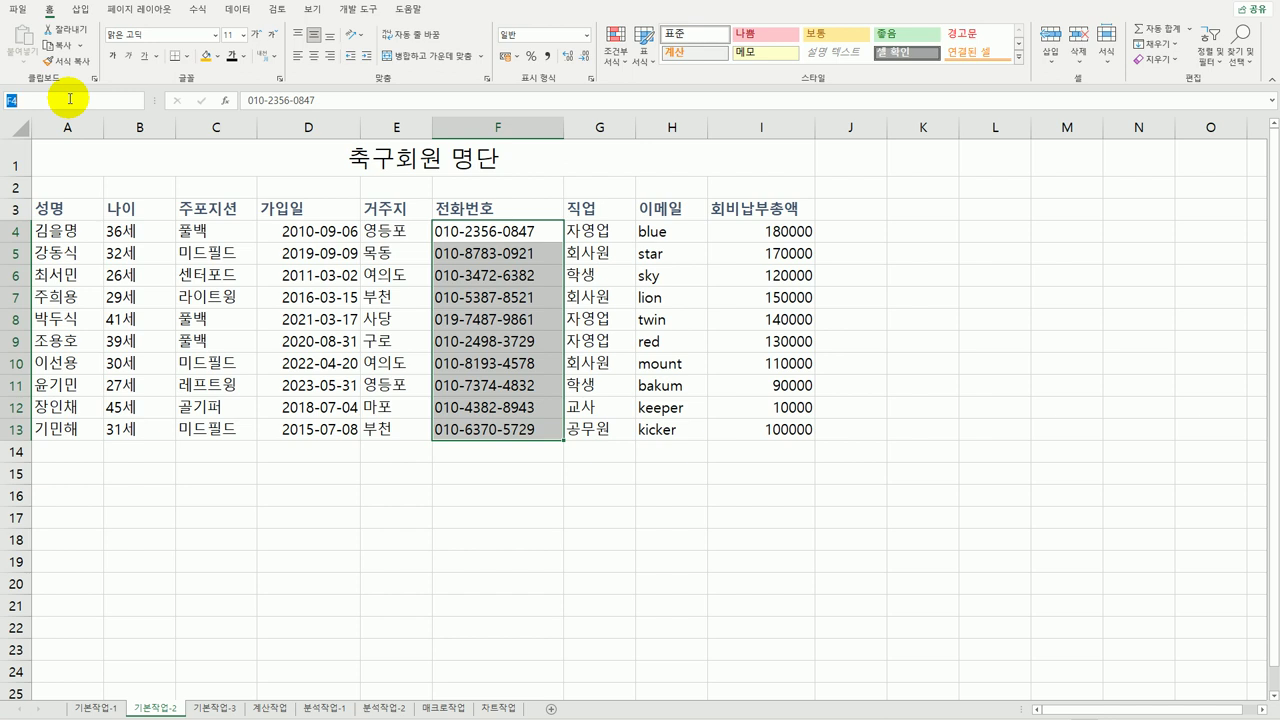
{"action": "type", "text": "전화번호"}
{"action": "key", "text": "Return"}
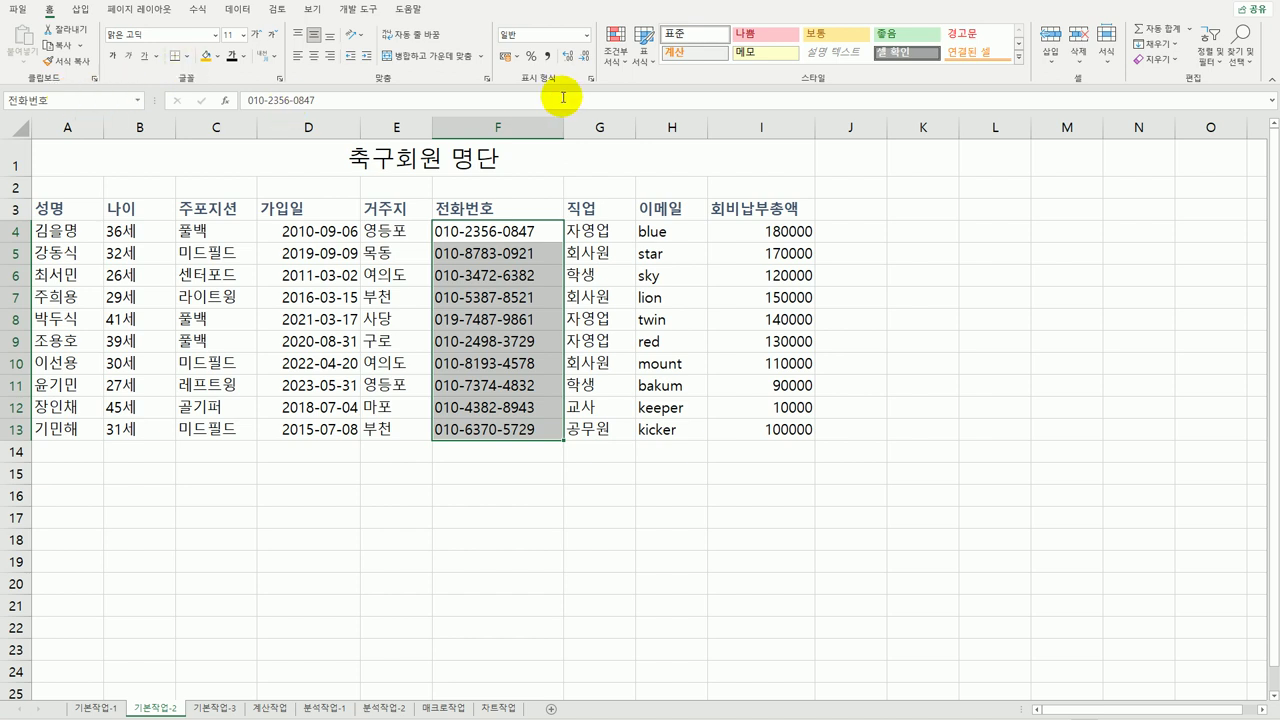
{"action": "left_click_drag", "start_coordinate": [660, 232], "coordinate": [656, 432]}
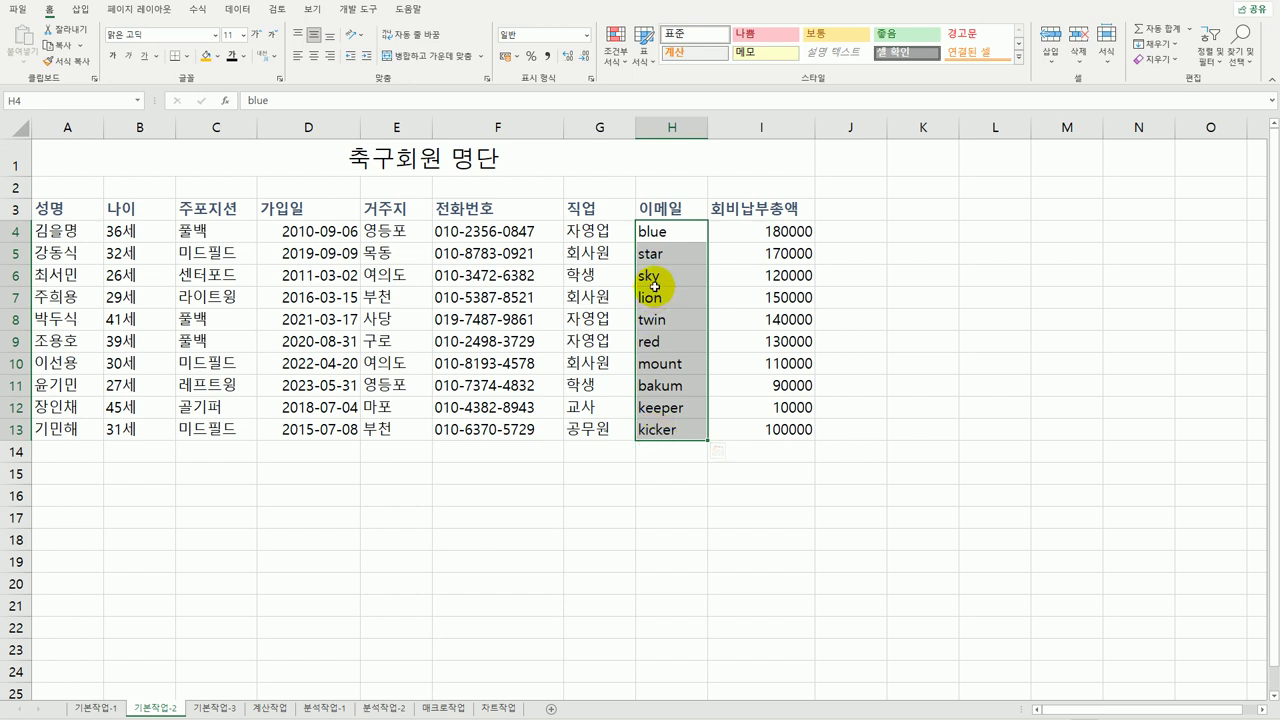
{"action": "right_click", "coordinate": [667, 230]}
{"action": "left_click", "coordinate": [733, 539]}
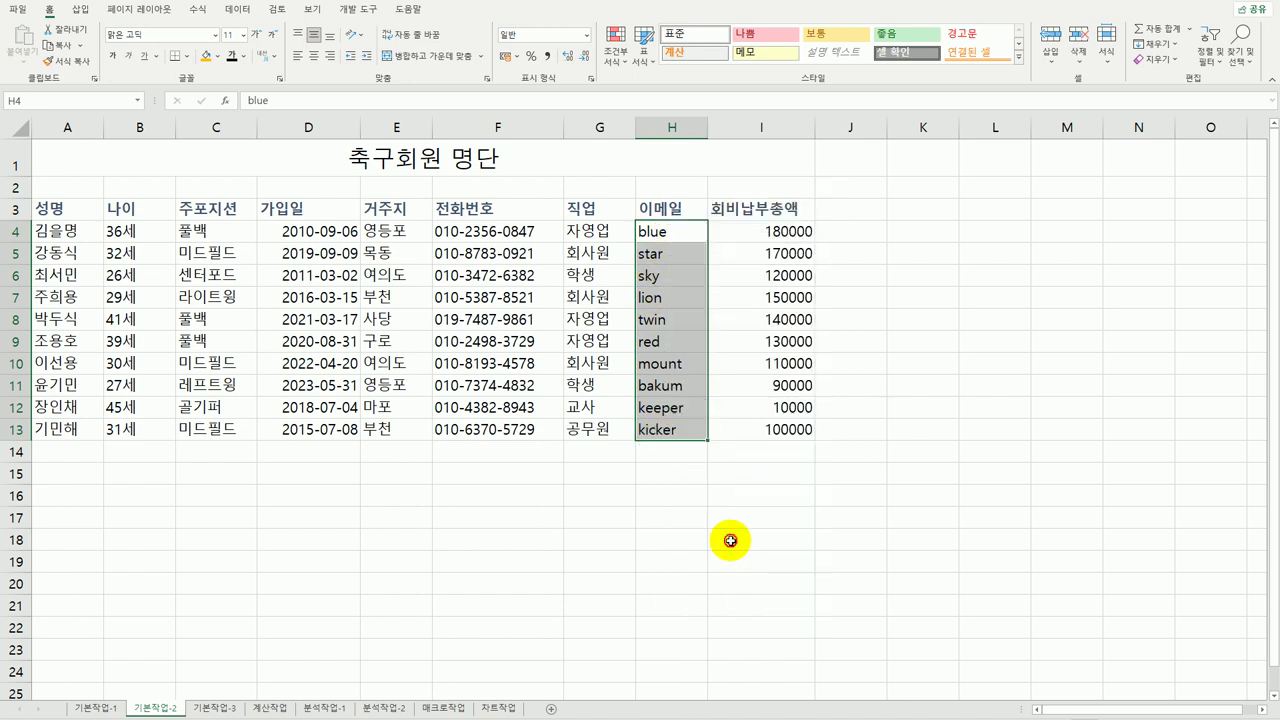
{"action": "left_click_drag", "start_coordinate": [705, 290], "coordinate": [955, 156]}
{"action": "left_click", "coordinate": [846, 318]}
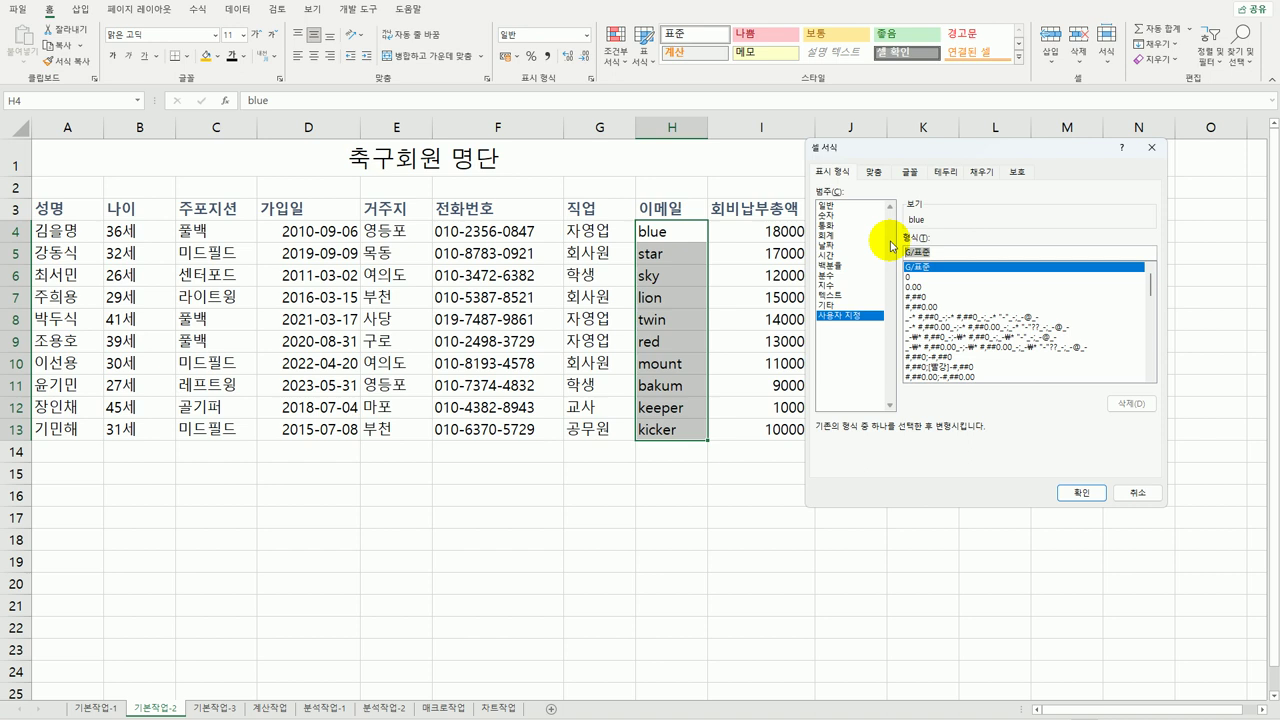
{"action": "type", "text": "@"}
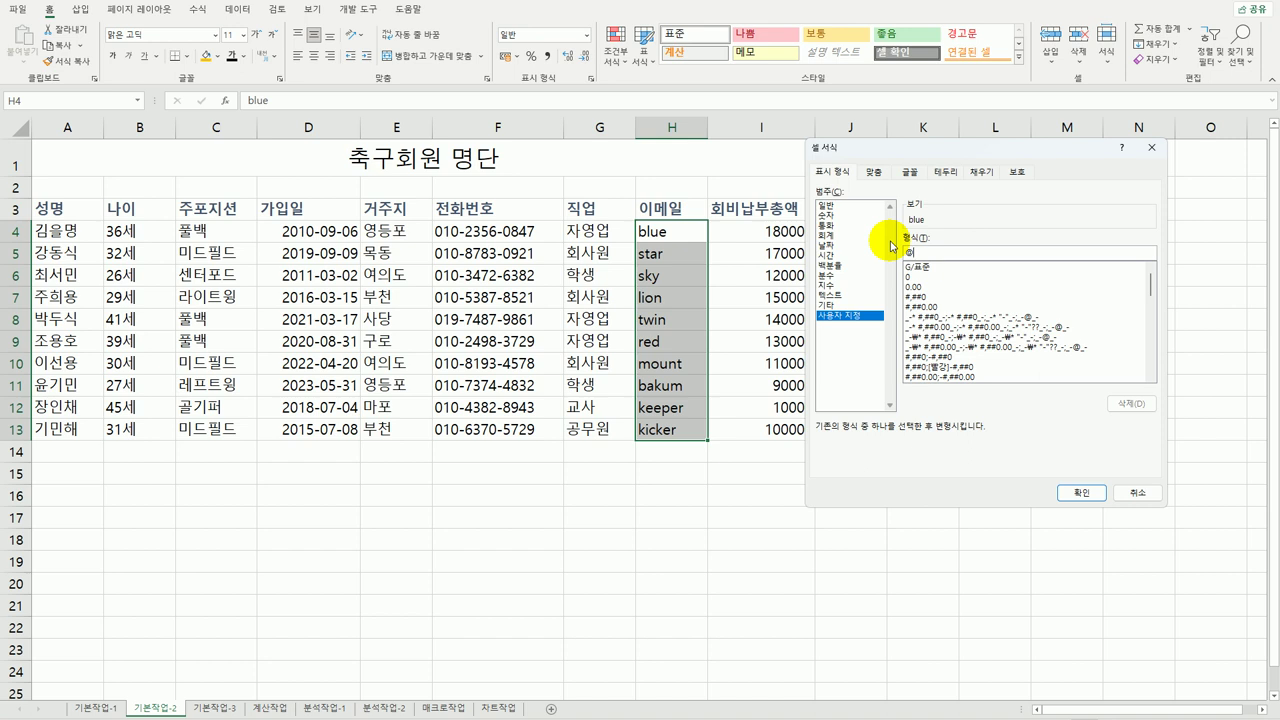
{"action": "type", "text": "\"korcham.net\""}
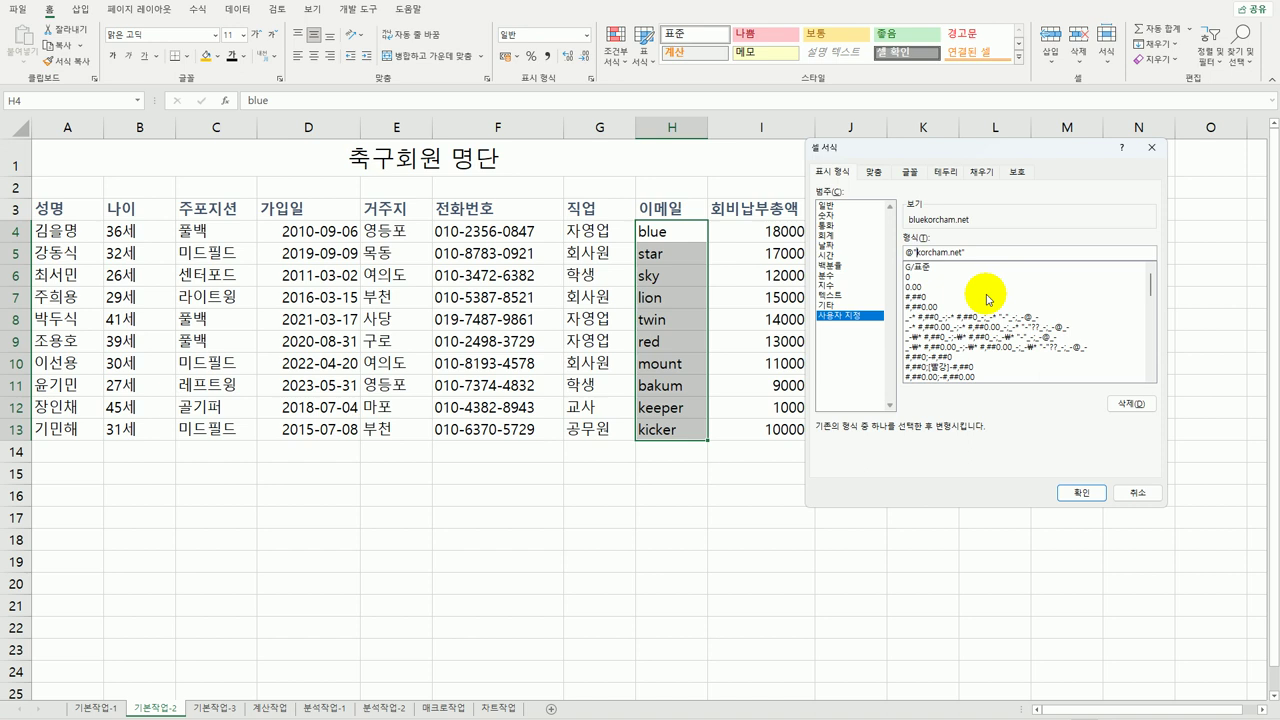
{"action": "type", "text": "@"}
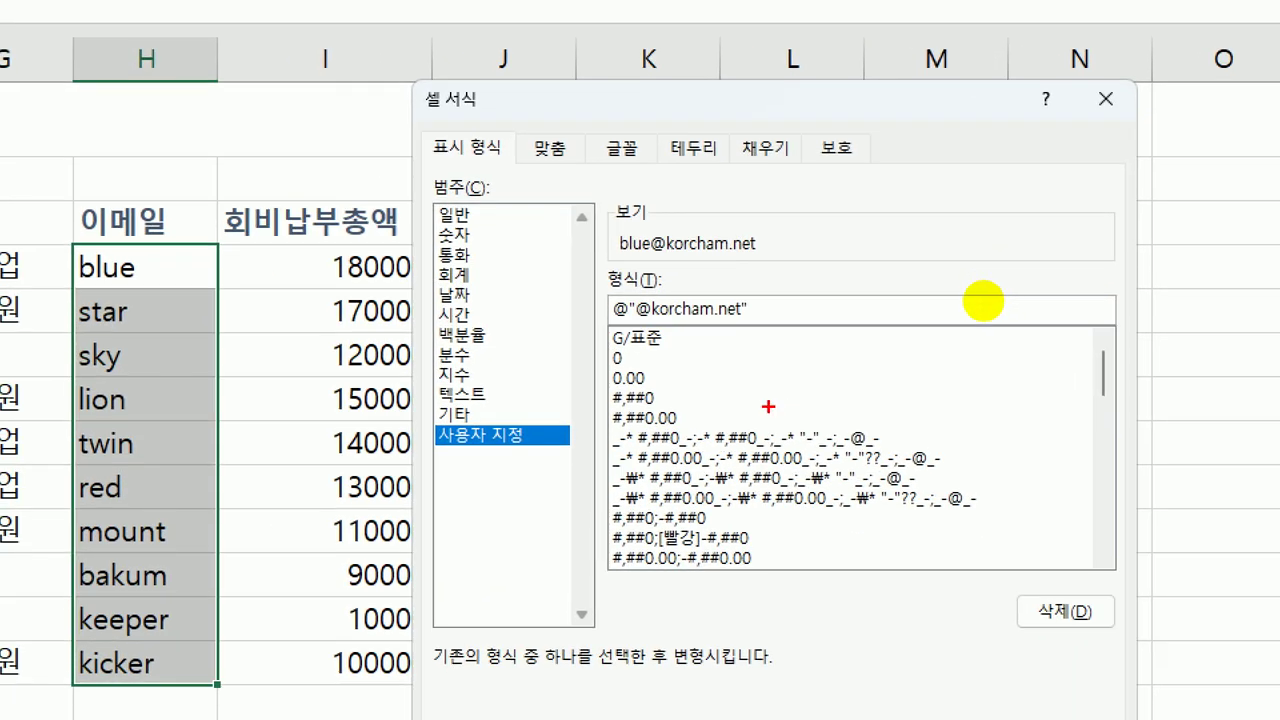
{"action": "mouse_move", "coordinate": [769, 334]}
{"action": "left_mouse_down"}
{"action": "mouse_move", "coordinate": [525, 330]}
{"action": "mouse_move", "coordinate": [720, 245]}
{"action": "mouse_move", "coordinate": [785, 345]}
{"action": "mouse_move", "coordinate": [745, 382]}
{"action": "left_mouse_up"}
{"action": "left_click_drag", "start_coordinate": [617, 318], "coordinate": [567, 378]}
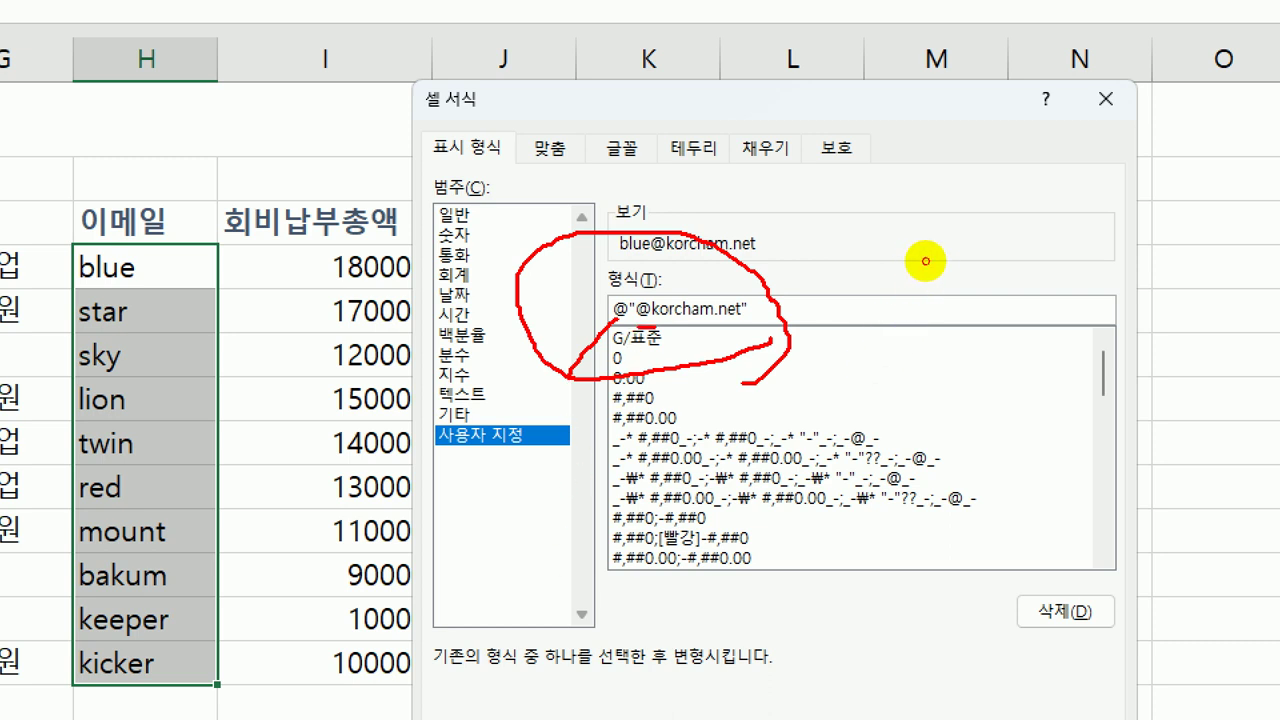
{"action": "left_click_drag", "start_coordinate": [655, 324], "coordinate": [743, 324]}
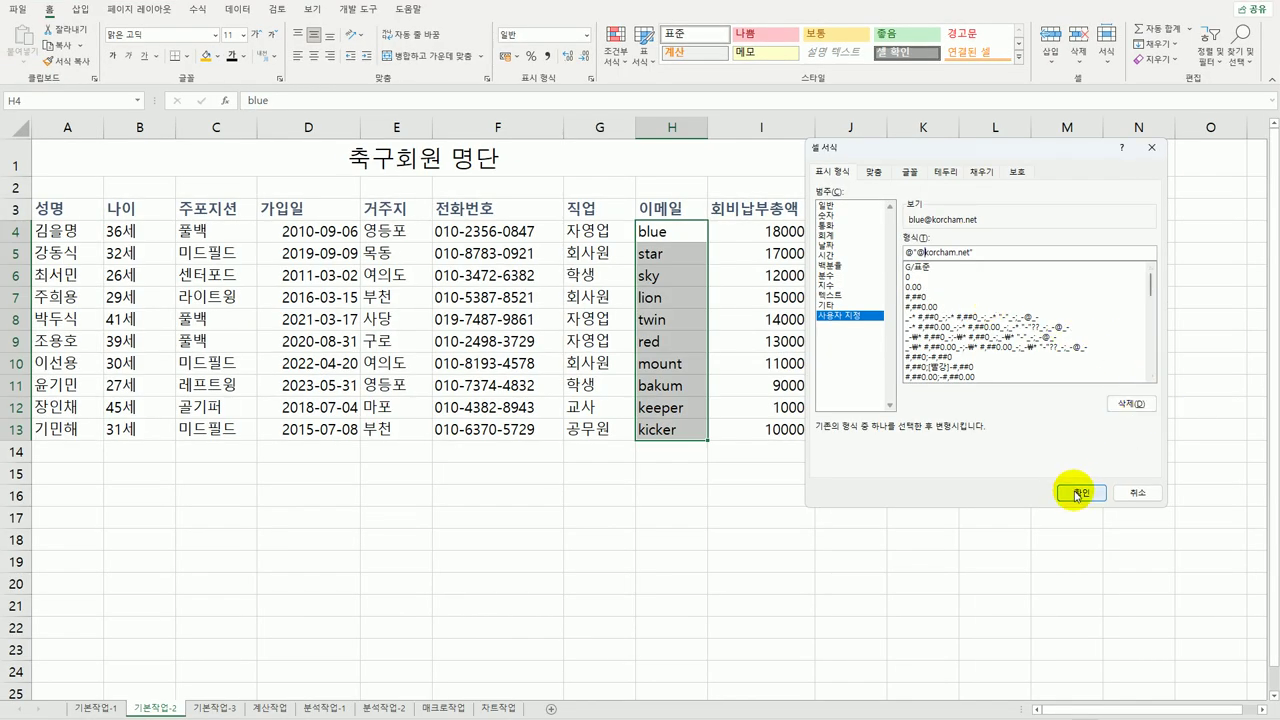
Step: Apply the custom format to the 이메일 cells and fit column H's width to its contents
{"action": "left_click", "coordinate": [1077, 494]}
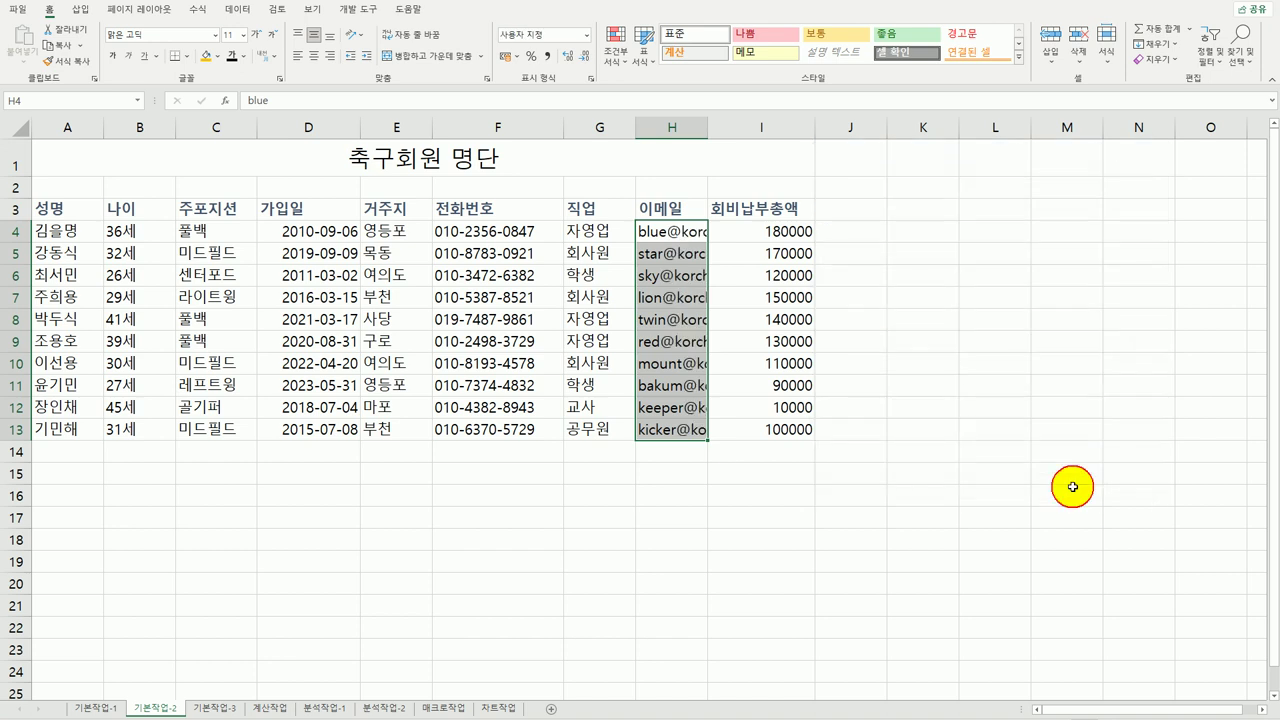
{"action": "double_click", "coordinate": [707, 133]}
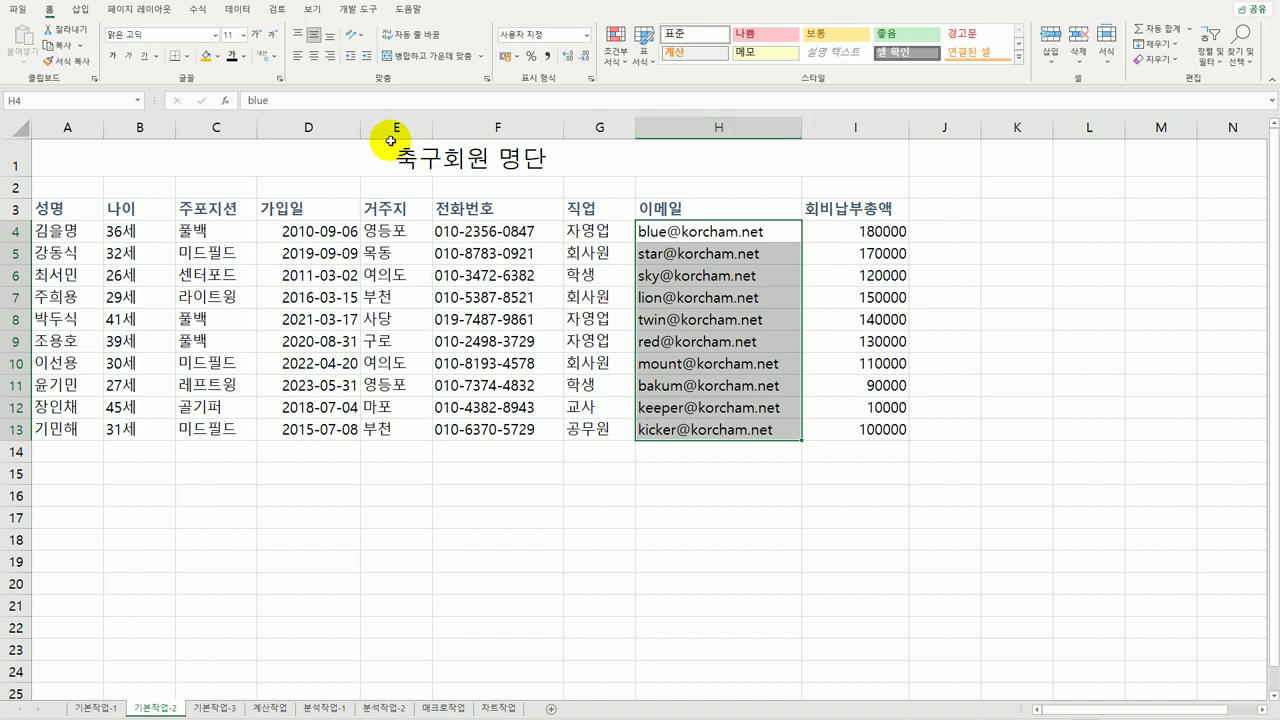
Step: Add all borders to the member table A3:I13
{"action": "left_click_drag", "start_coordinate": [84, 210], "coordinate": [849, 422]}
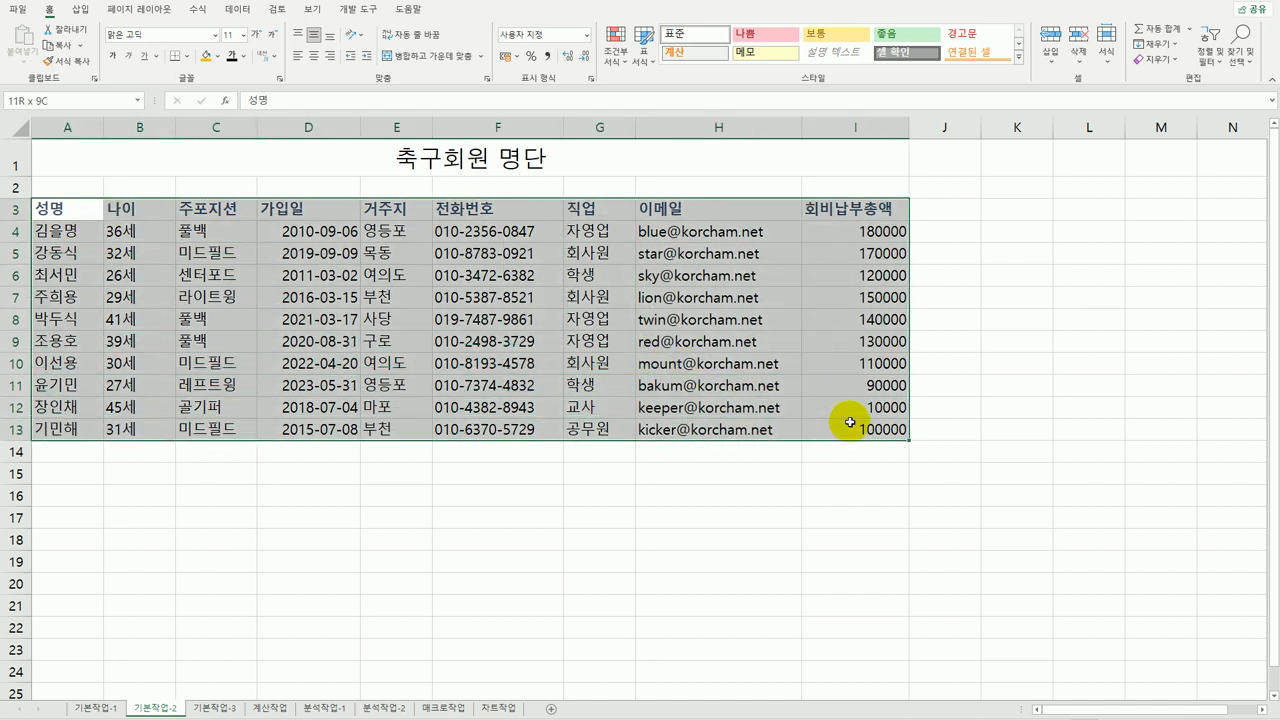
{"action": "left_click", "coordinate": [186, 56]}
{"action": "left_click", "coordinate": [201, 190]}
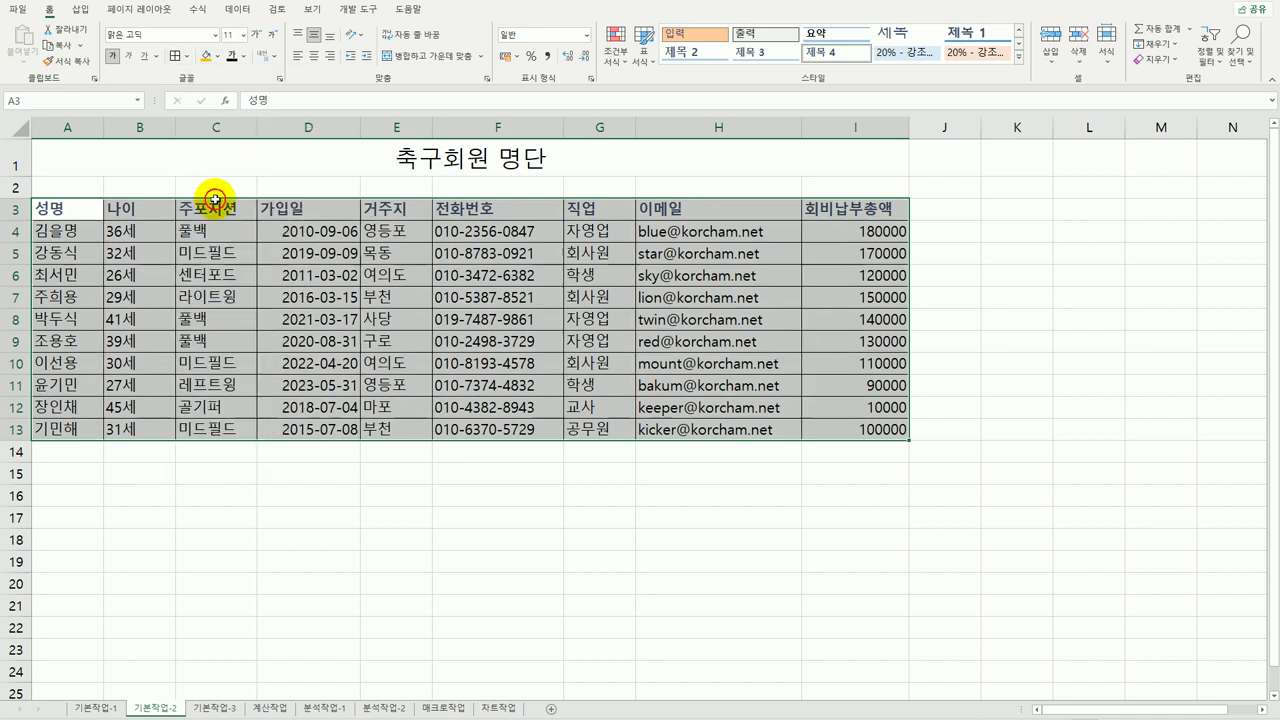
{"action": "left_click", "coordinate": [526, 490]}
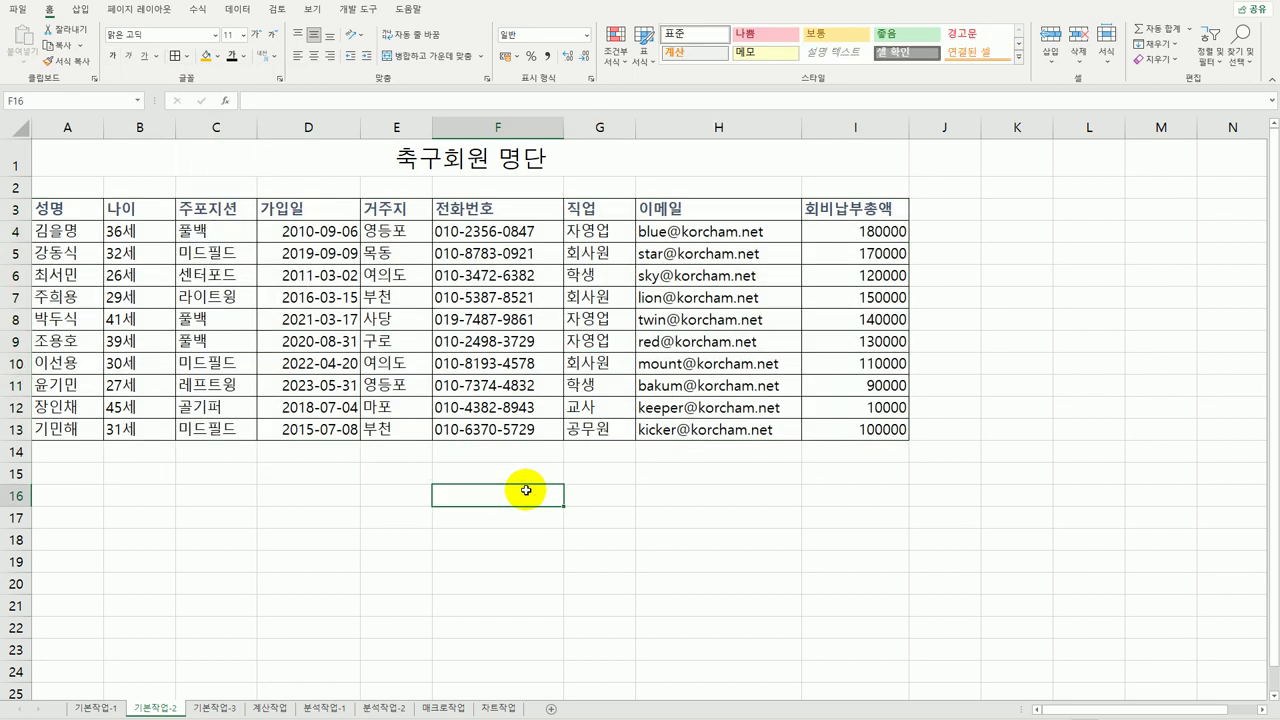
Step: On the 기본작업-3 sheet, copy the 성별 header and its 여 value from B3:B4 to A20:A21
{"action": "left_click", "coordinate": [220, 707]}
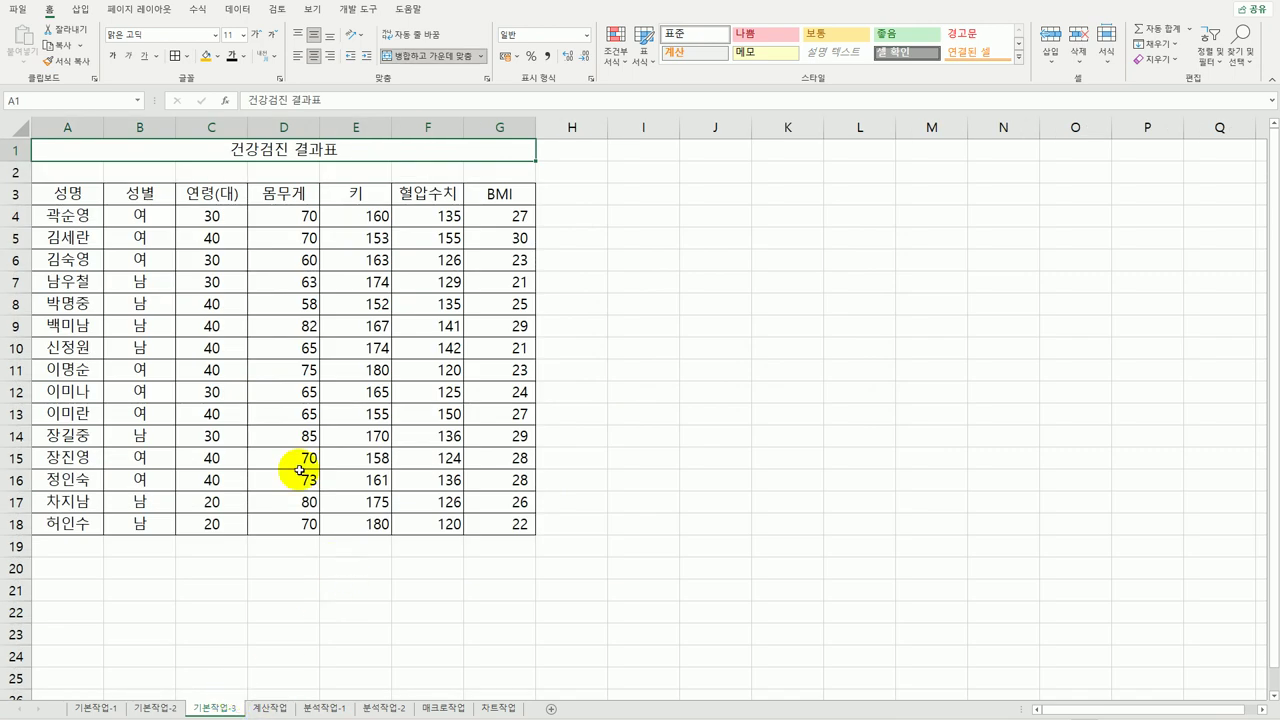
{"action": "left_click", "coordinate": [150, 194]}
{"action": "left_click_drag", "start_coordinate": [152, 194], "coordinate": [148, 218]}
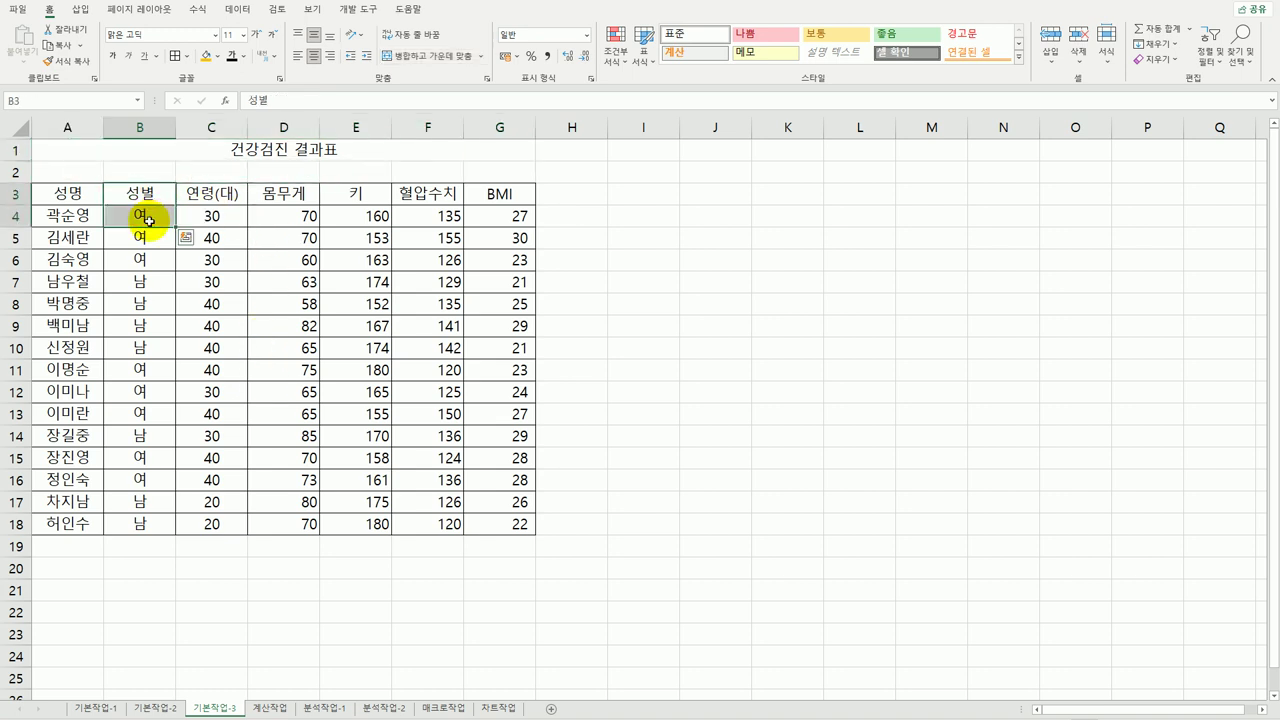
{"action": "key", "text": "ctrl+c"}
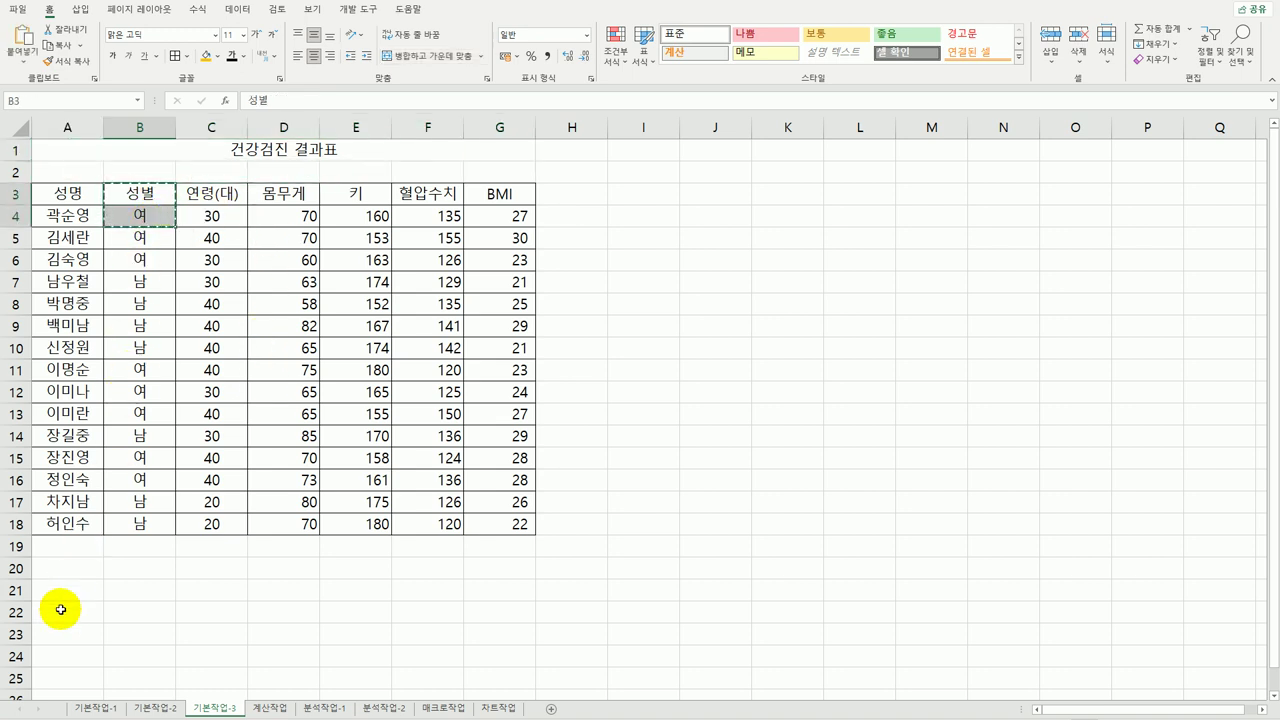
{"action": "left_click", "coordinate": [64, 569]}
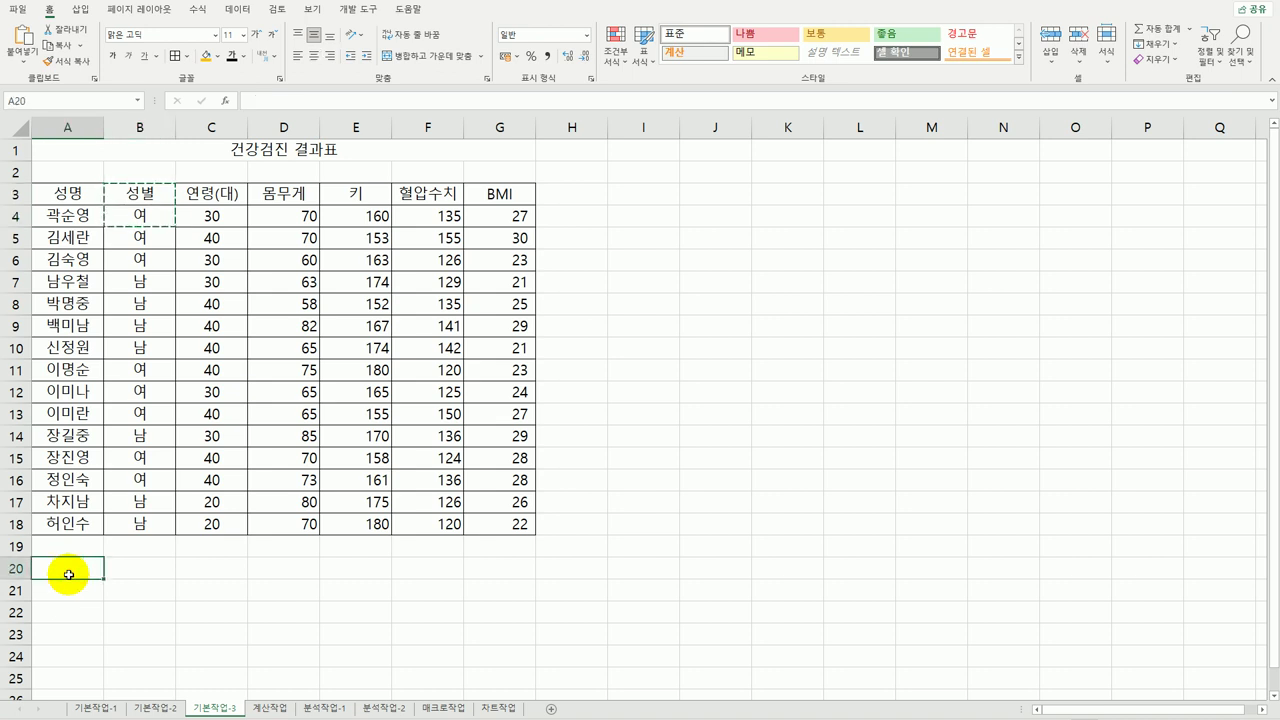
{"action": "key", "text": "ctrl+v"}
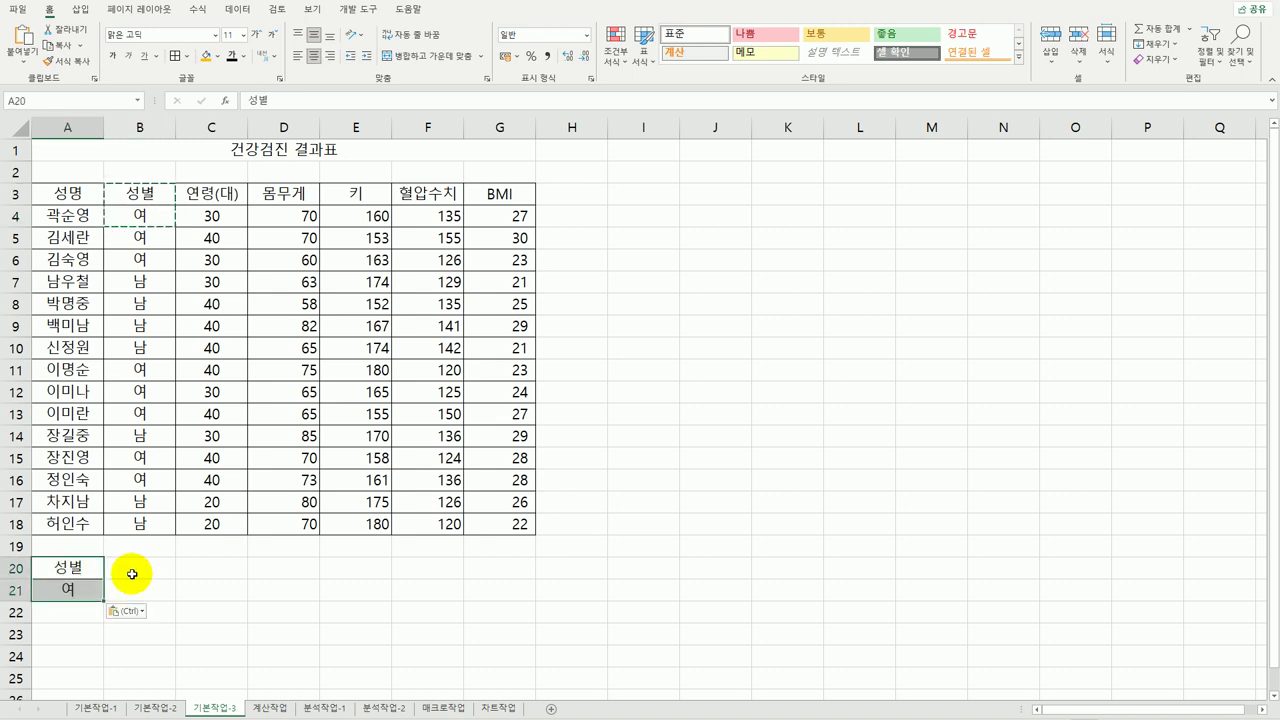
Step: Copy the 키 header from E3 to B20 and enter the condition >=160 below it in B21
{"action": "left_click", "coordinate": [362, 196]}
{"action": "key", "text": "ctrl+c"}
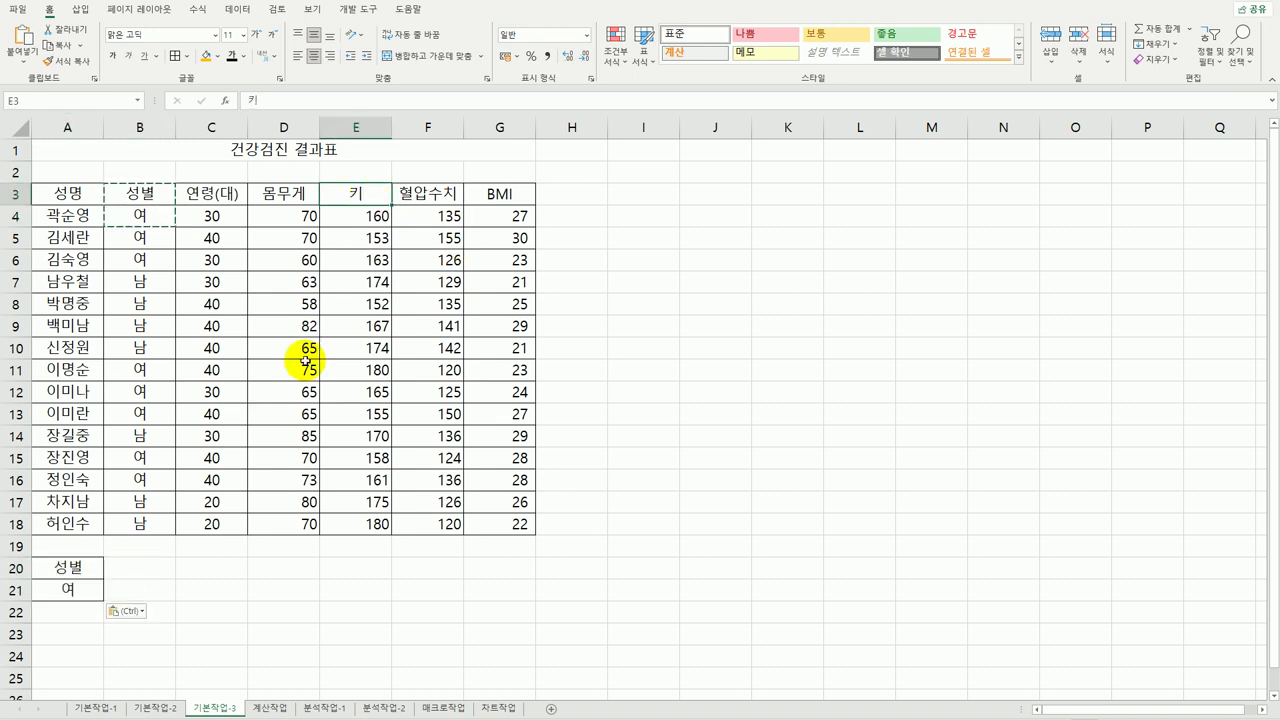
{"action": "left_click", "coordinate": [133, 570]}
{"action": "key", "text": "ctrl+v"}
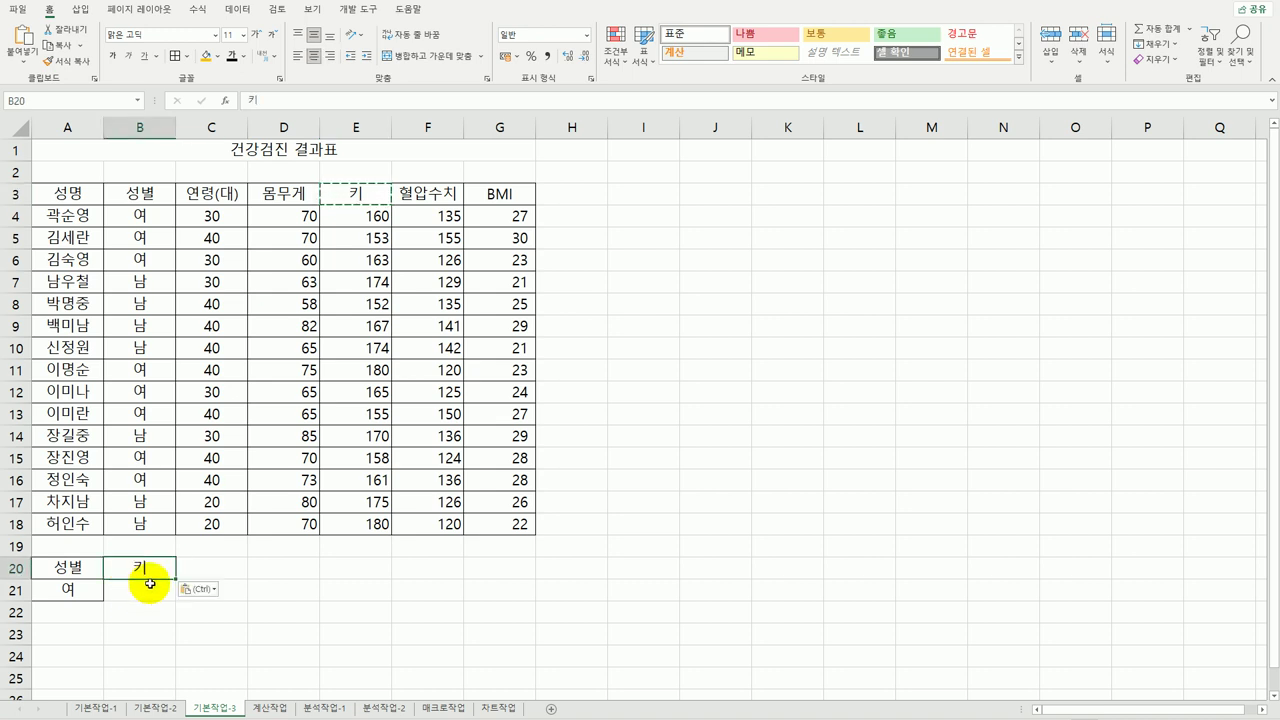
{"action": "left_click", "coordinate": [149, 583]}
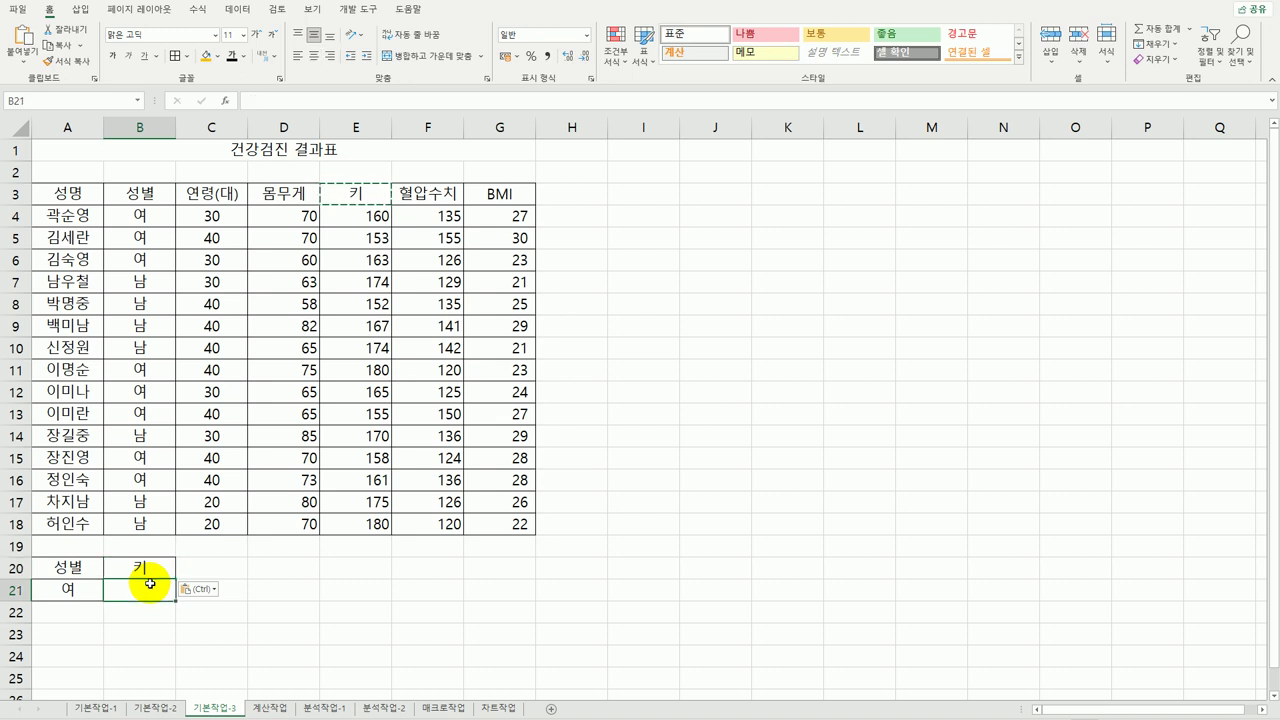
{"action": "type", "text": ">"}
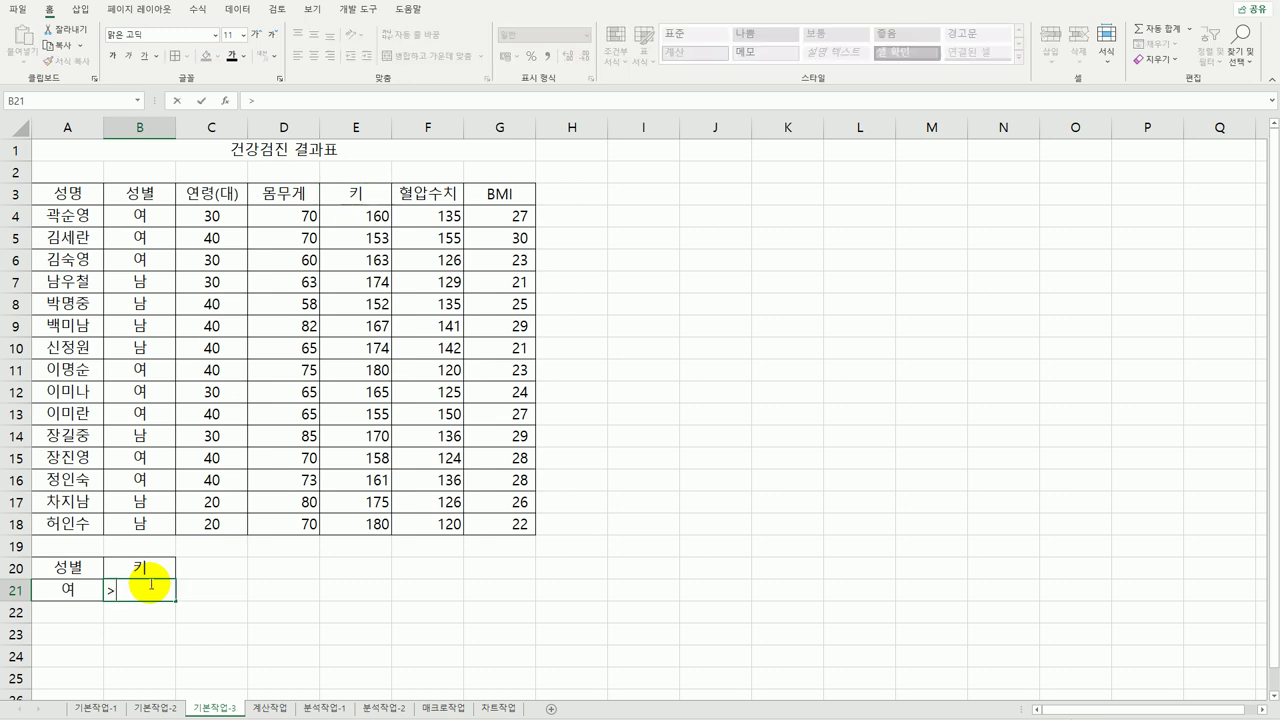
{"action": "type", "text": "=160"}
{"action": "key", "text": "Return"}
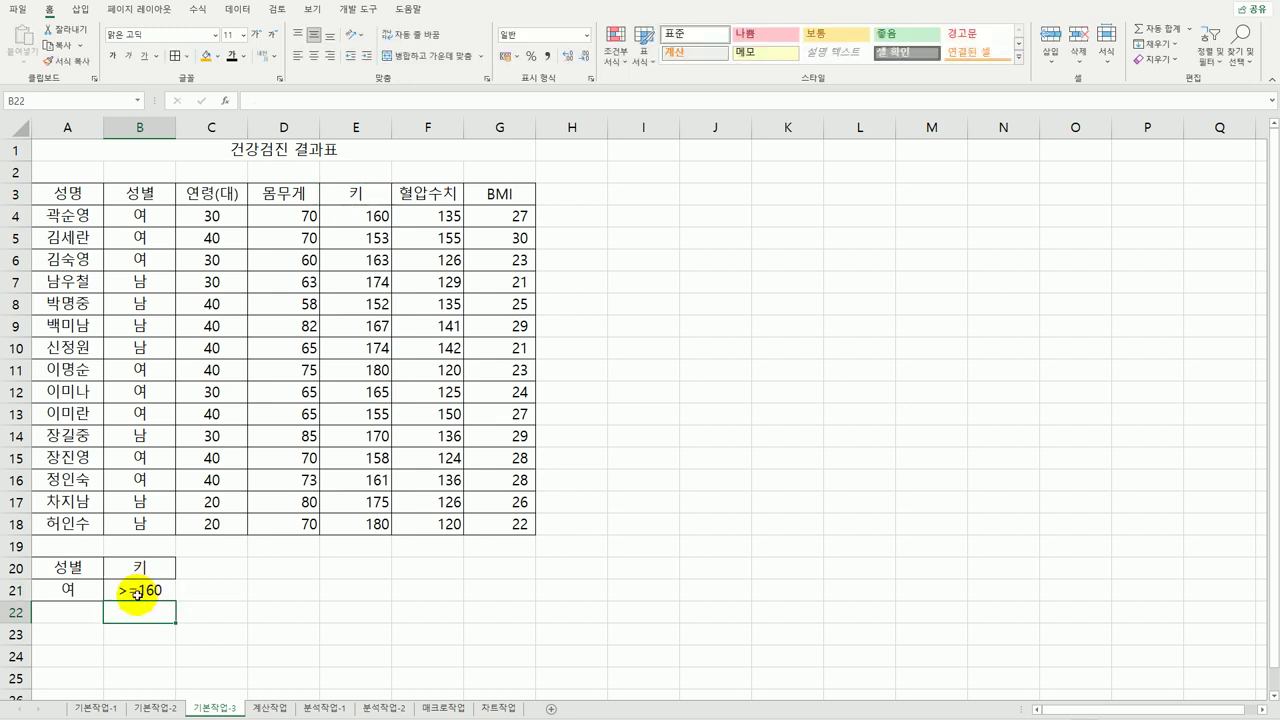
{"action": "left_click", "coordinate": [149, 588]}
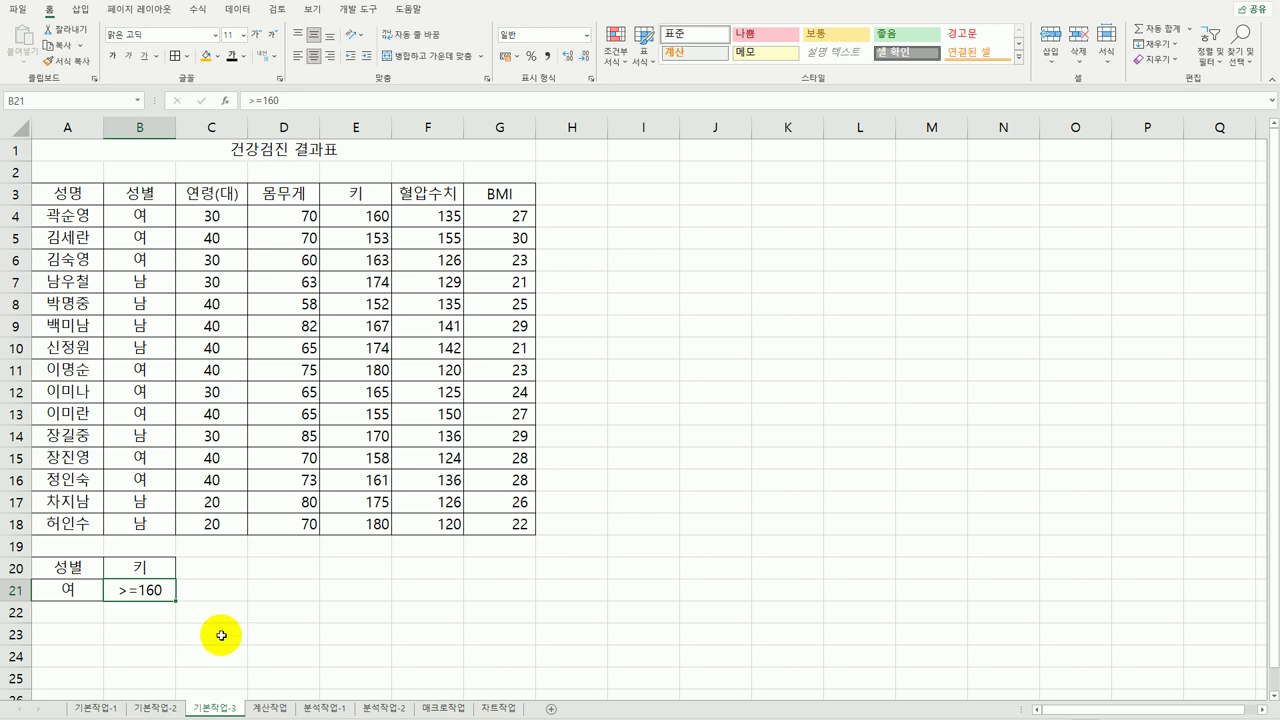
Step: Start an advanced filter on the table A3:G18 with A20:B21 as the criteria range
{"action": "left_click", "coordinate": [172, 300]}
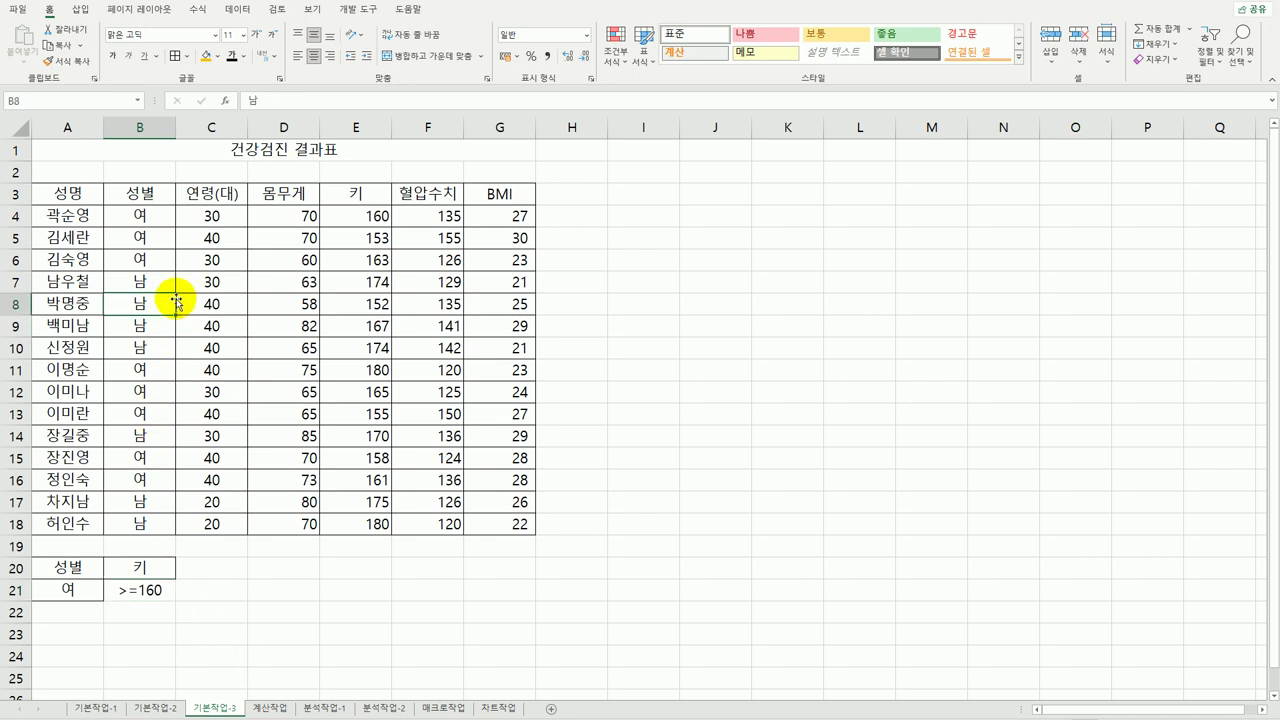
{"action": "left_click", "coordinate": [237, 9]}
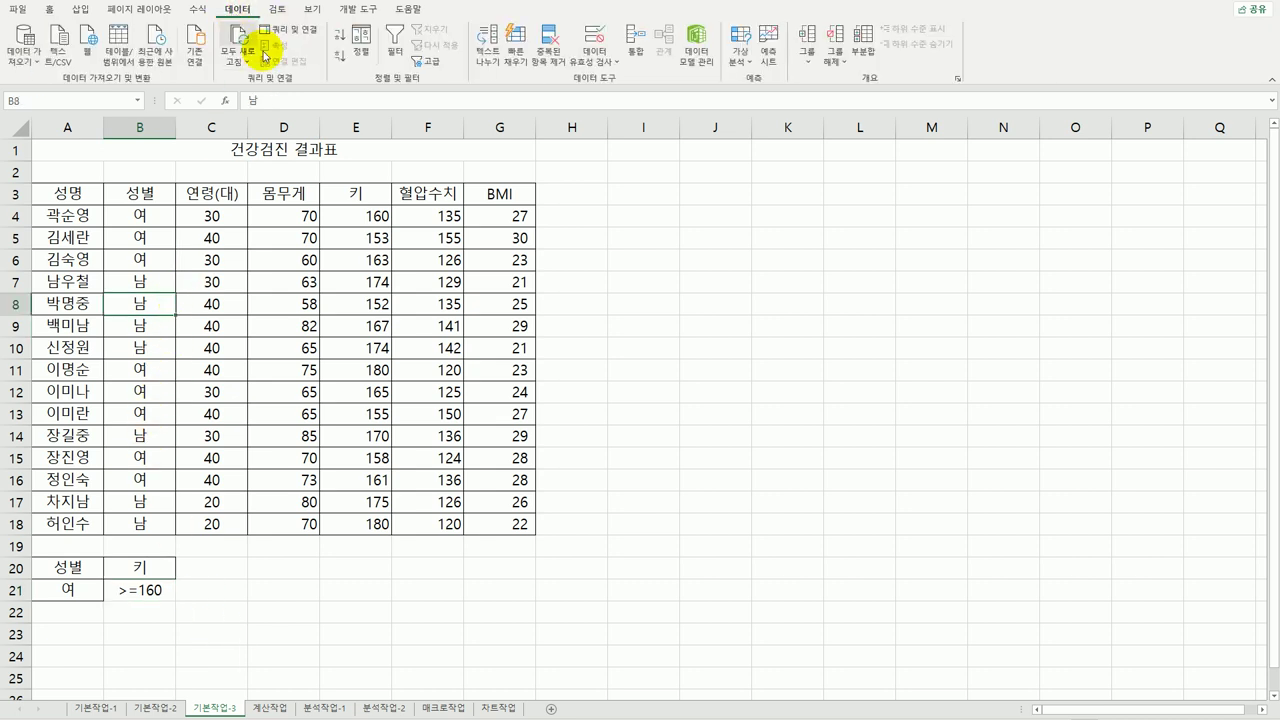
{"action": "left_click", "coordinate": [430, 62]}
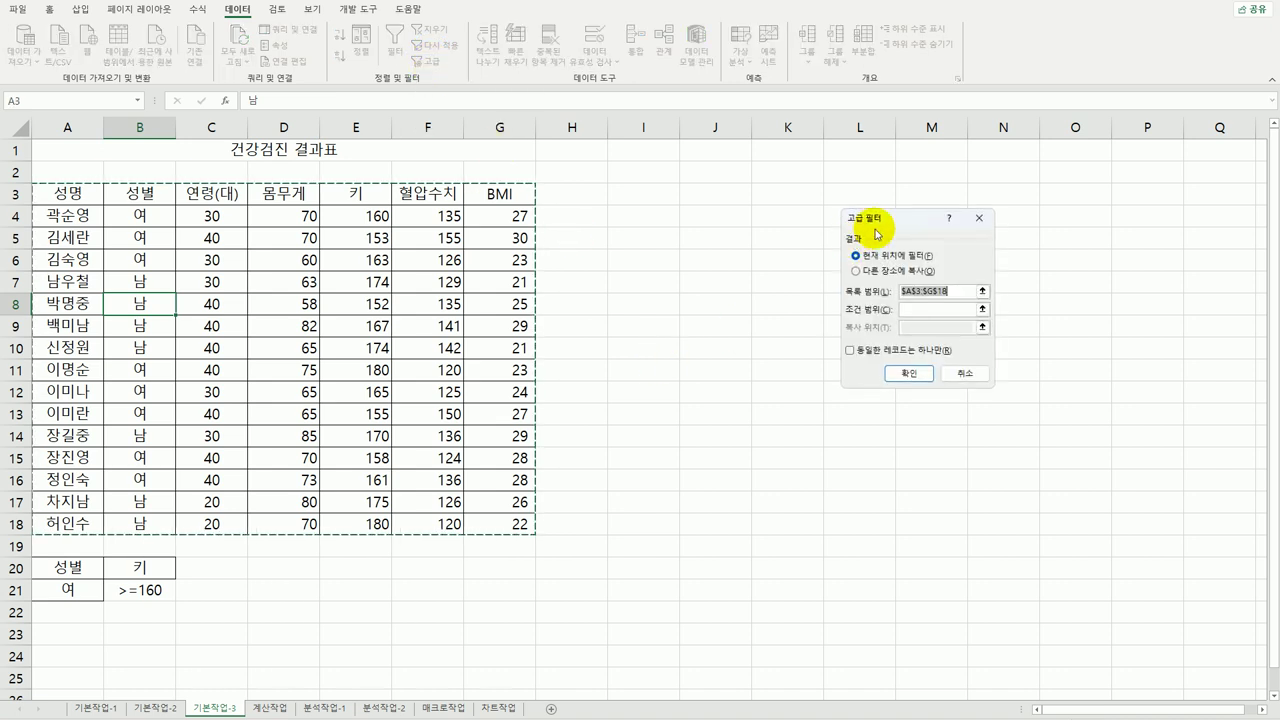
{"action": "left_click_drag", "start_coordinate": [895, 218], "coordinate": [755, 217]}
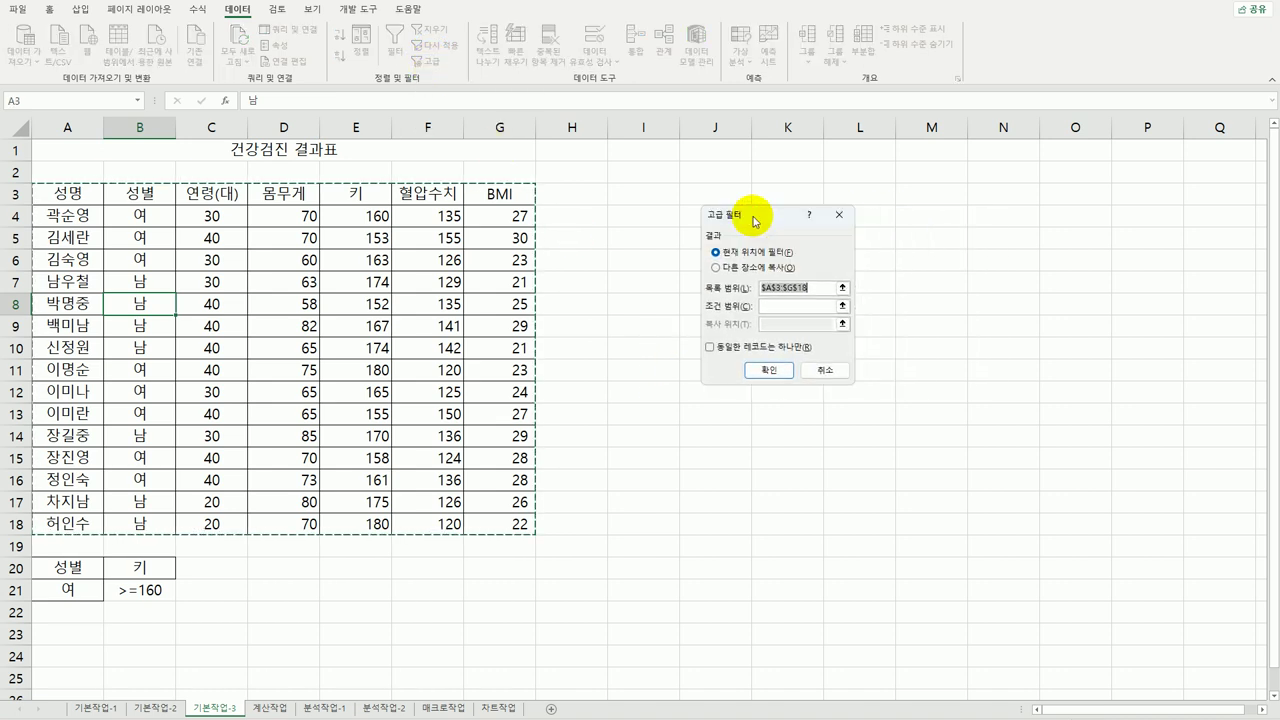
{"action": "left_click", "coordinate": [818, 306]}
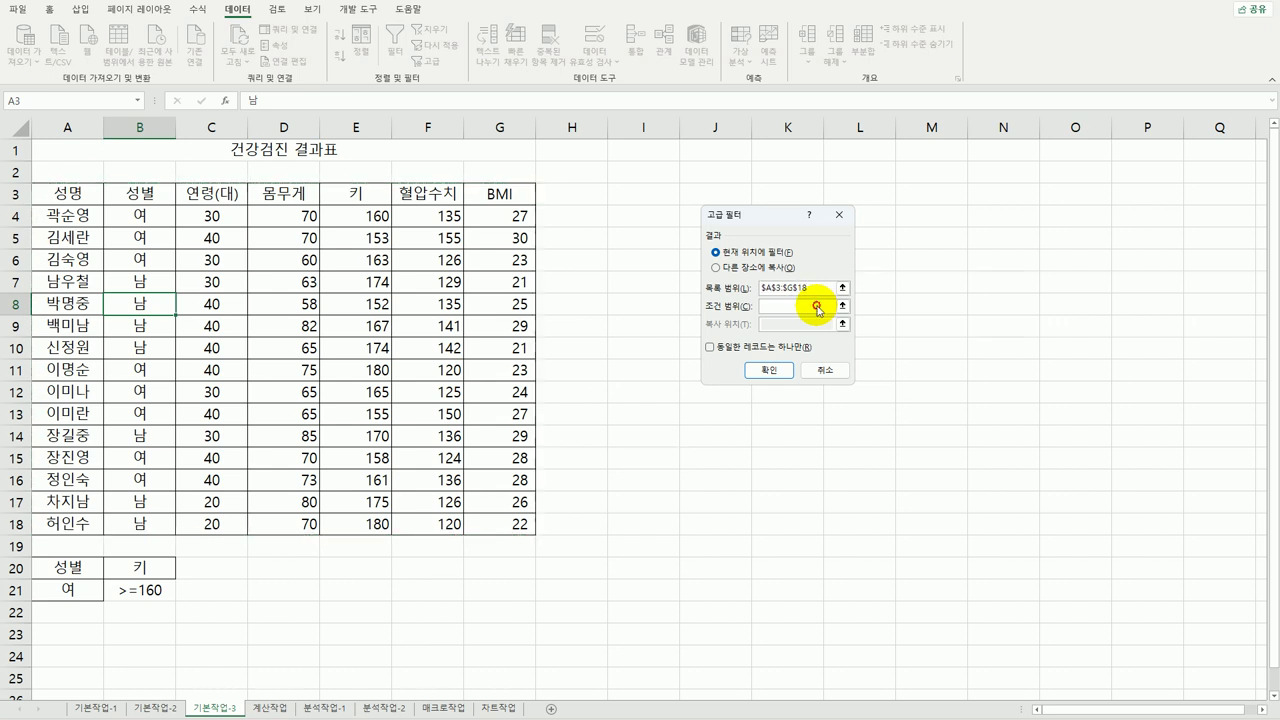
{"action": "left_click_drag", "start_coordinate": [62, 574], "coordinate": [123, 590]}
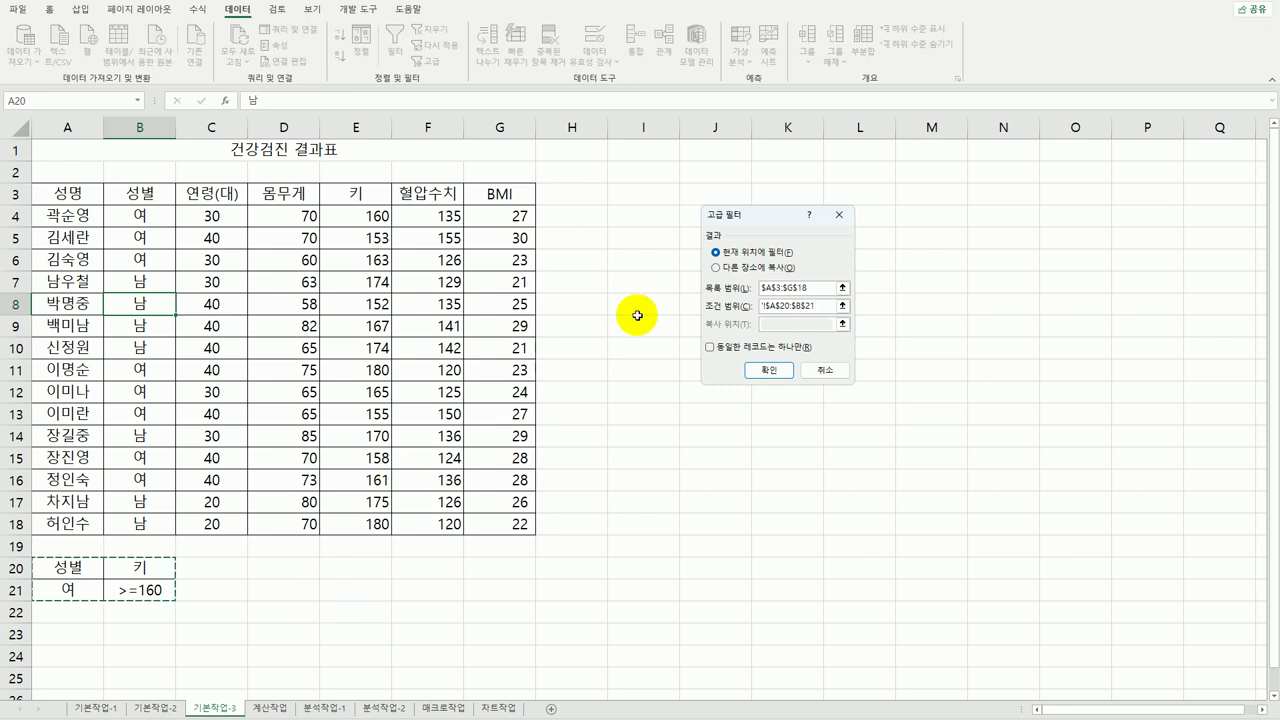
Step: Set the advanced filter to copy its results to A24, run it, and check the 성별 and 키 columns of the output
{"action": "left_click", "coordinate": [743, 268]}
{"action": "left_click", "coordinate": [787, 325]}
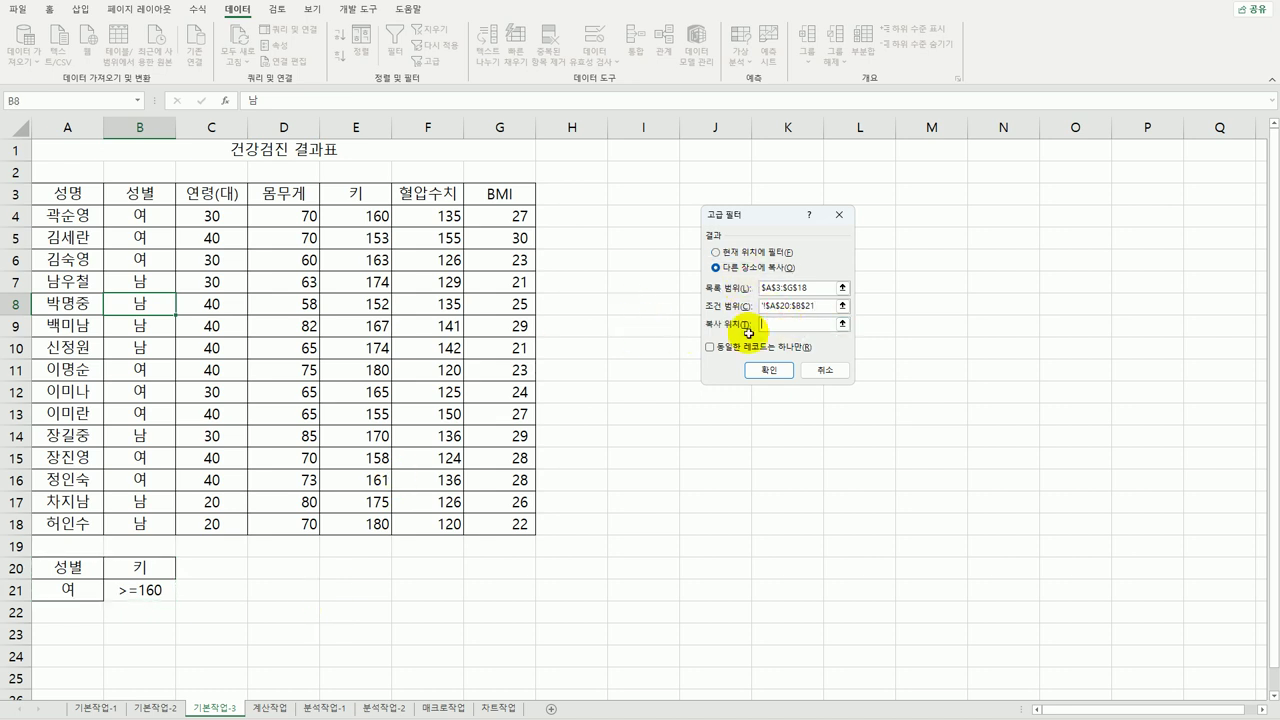
{"action": "left_click", "coordinate": [88, 657]}
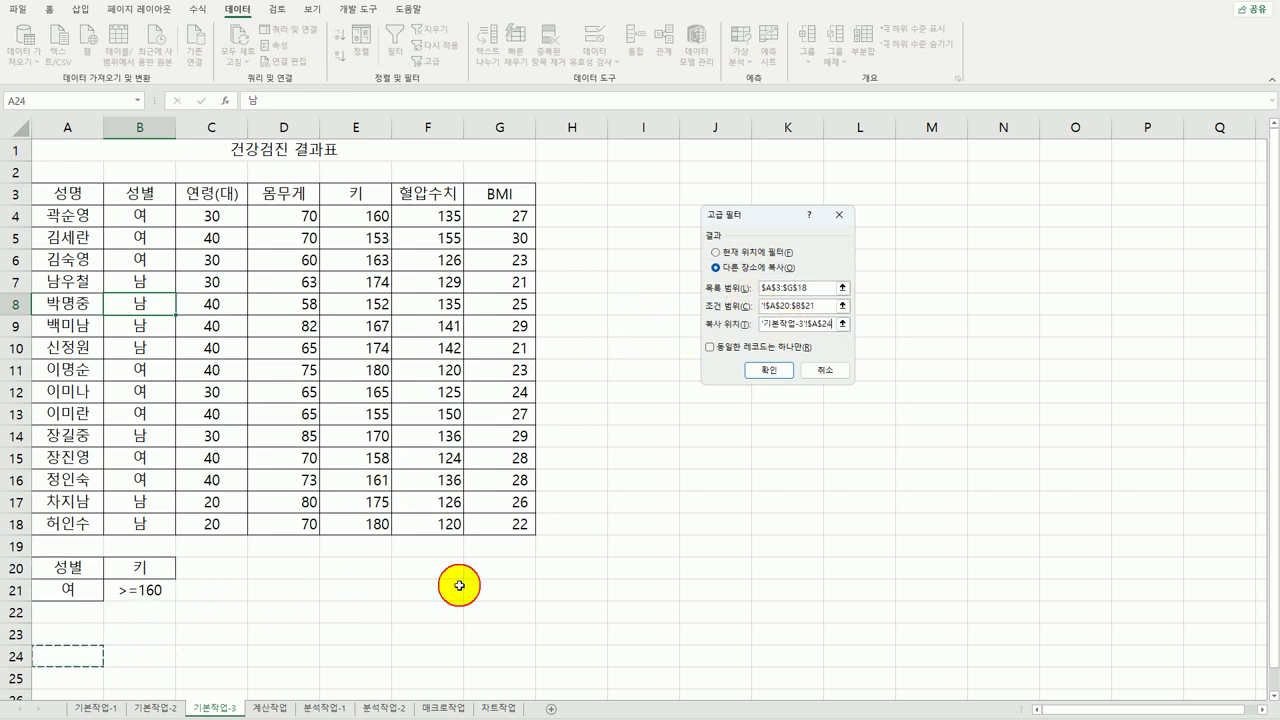
{"action": "left_click", "coordinate": [767, 369]}
{"action": "scroll", "coordinate": [600, 515], "scroll_direction": "down", "scroll_amount": 3}
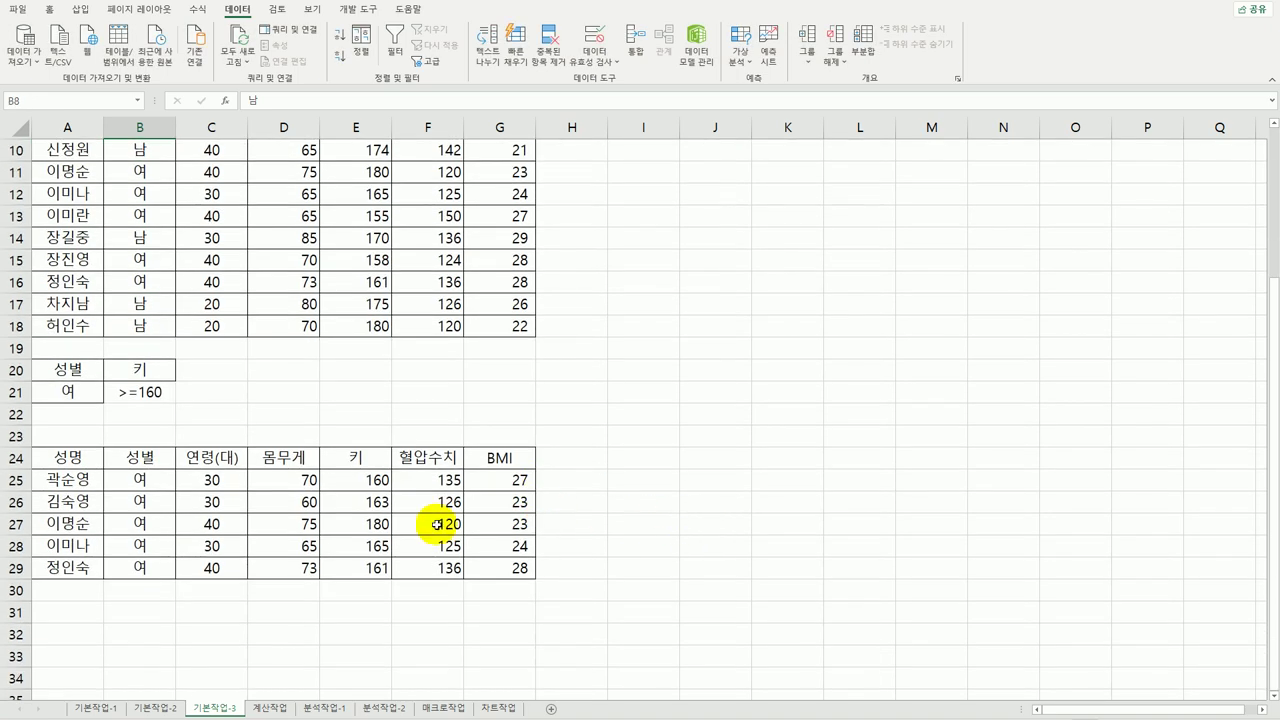
{"action": "left_click_drag", "start_coordinate": [140, 480], "coordinate": [140, 568]}
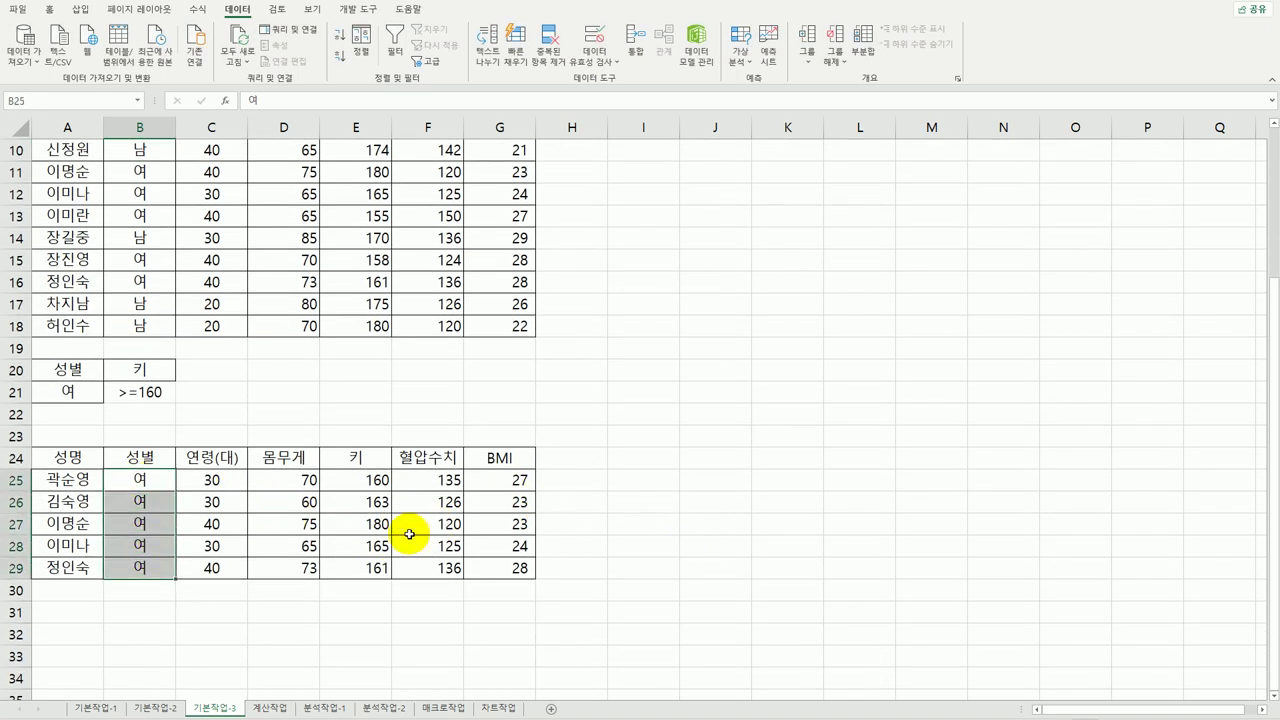
{"action": "left_click_drag", "start_coordinate": [378, 478], "coordinate": [370, 572]}
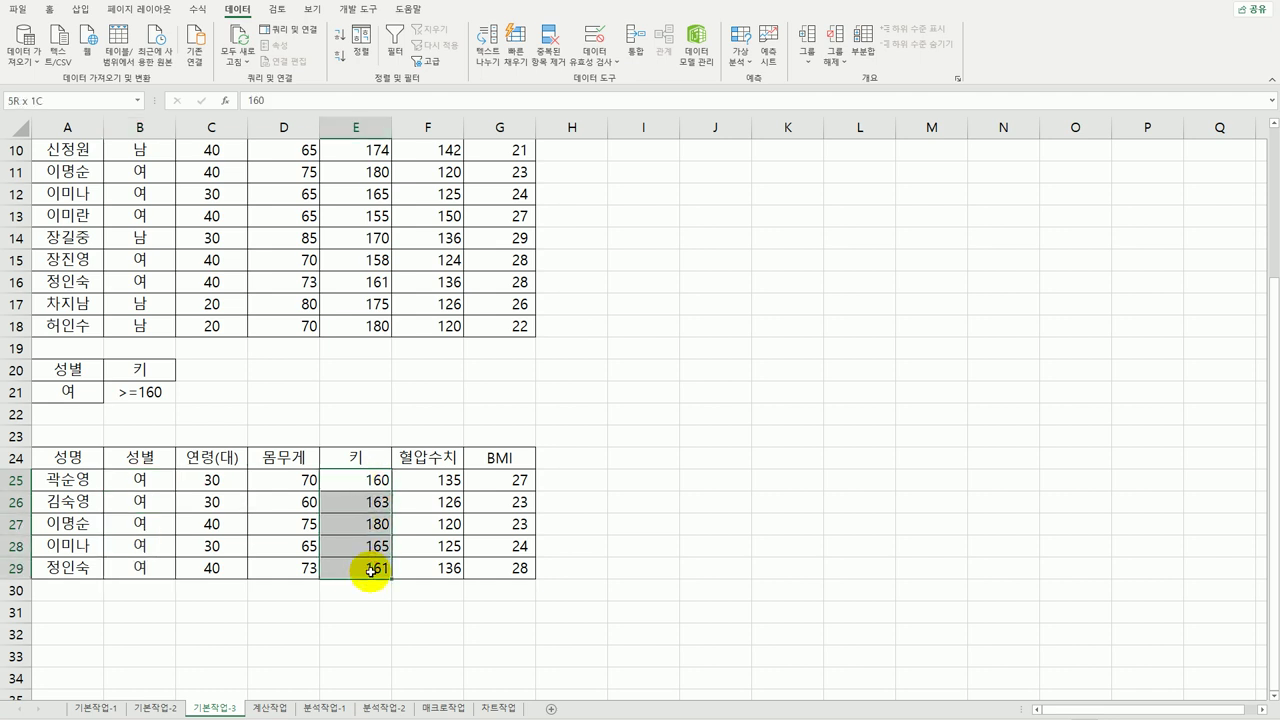
{"action": "left_click", "coordinate": [640, 583]}
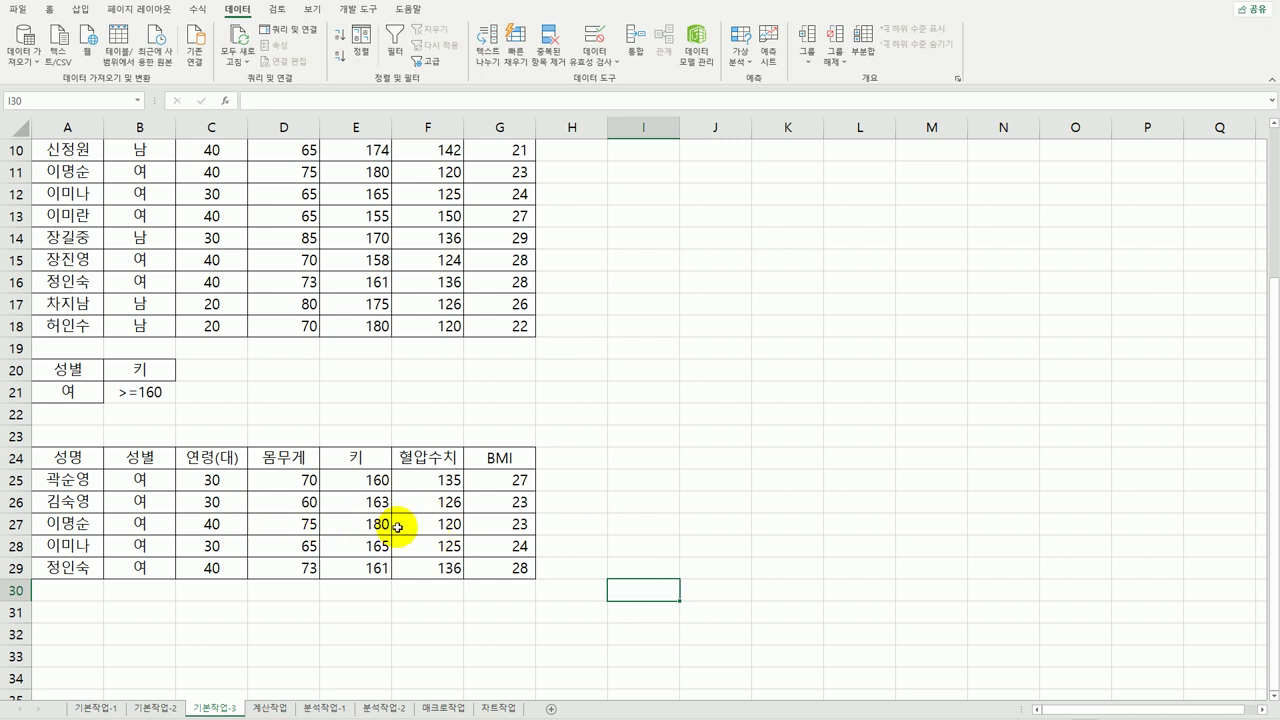
Step: Open the 계산작업 sheet and examine 표1's product codes and 총판매액 column together with the 코드표 range E3:G7
{"action": "left_click", "coordinate": [258, 708]}
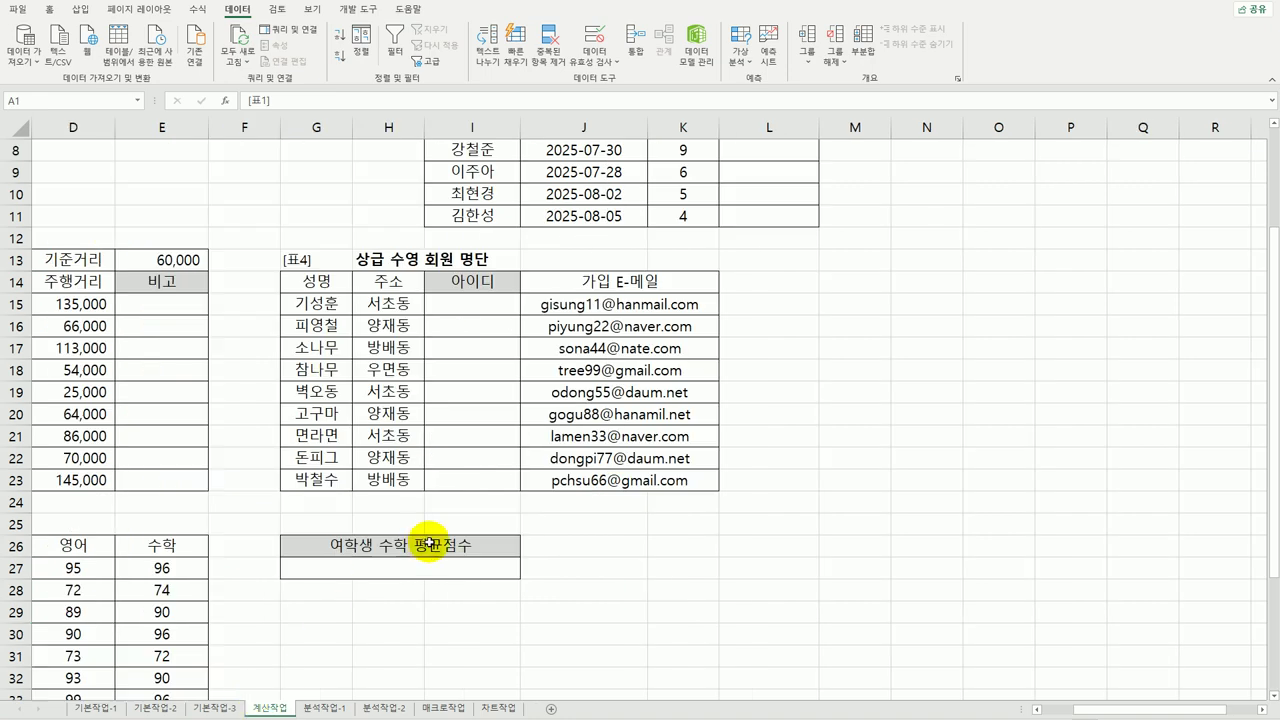
{"action": "scroll", "coordinate": [428, 543], "scroll_direction": "up", "scroll_amount": 3}
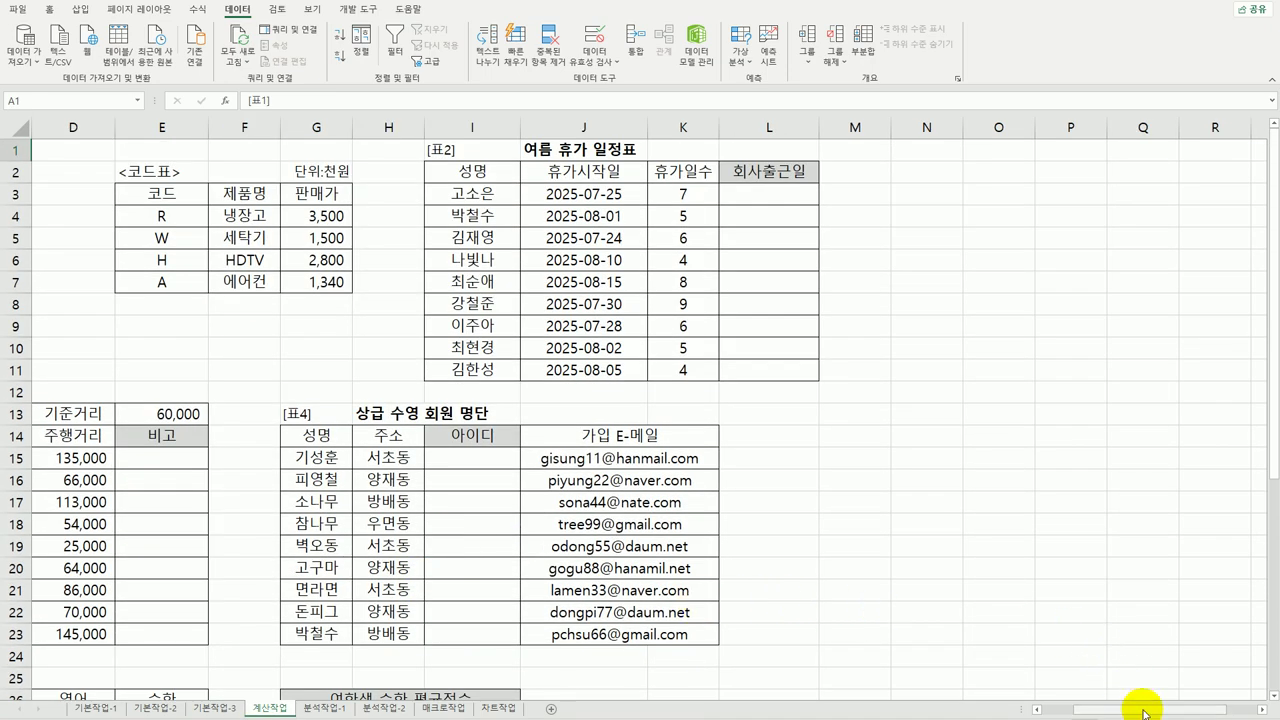
{"action": "left_click_drag", "start_coordinate": [1143, 712], "coordinate": [983, 702]}
{"action": "left_click", "coordinate": [280, 197]}
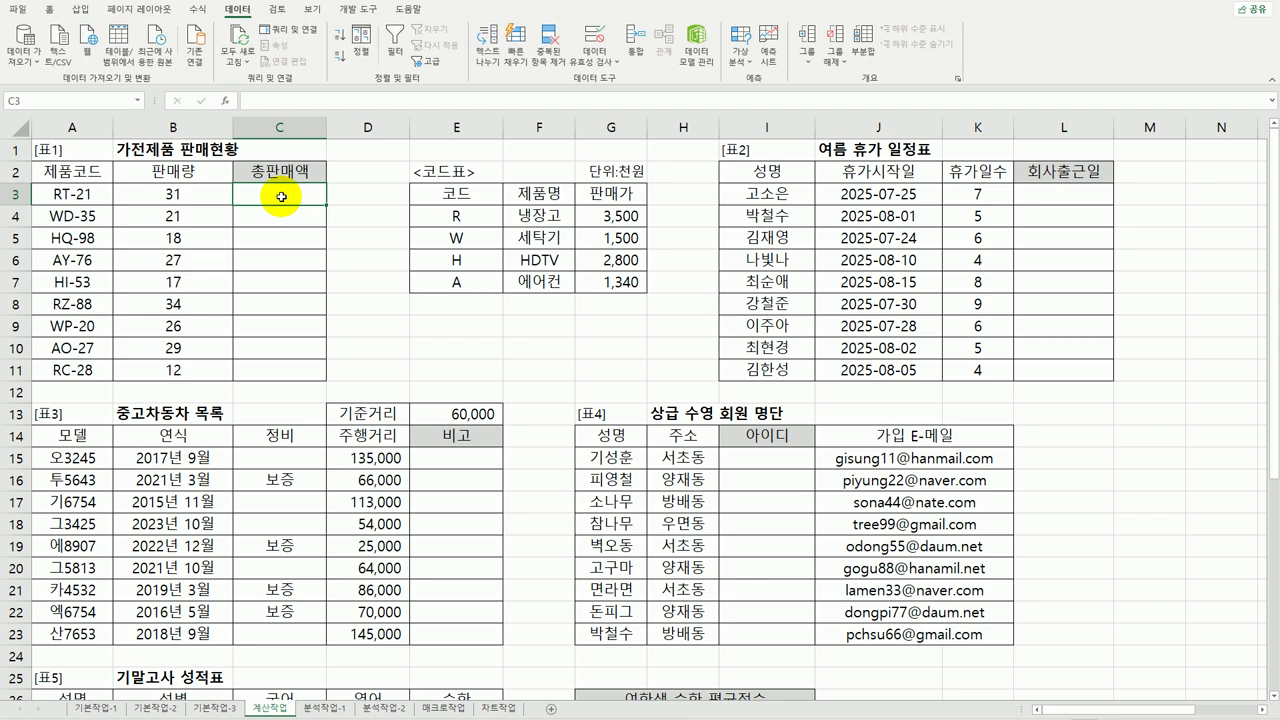
{"action": "left_click", "coordinate": [87, 190]}
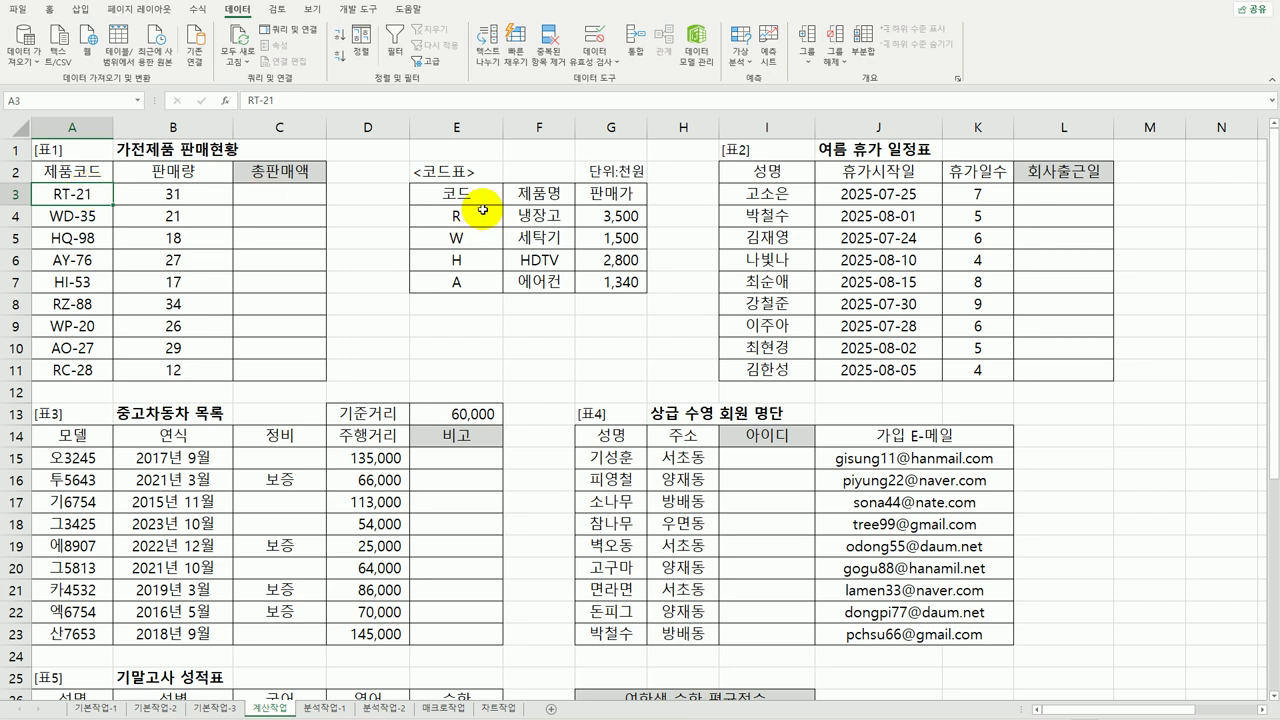
{"action": "left_click_drag", "start_coordinate": [458, 212], "coordinate": [620, 280]}
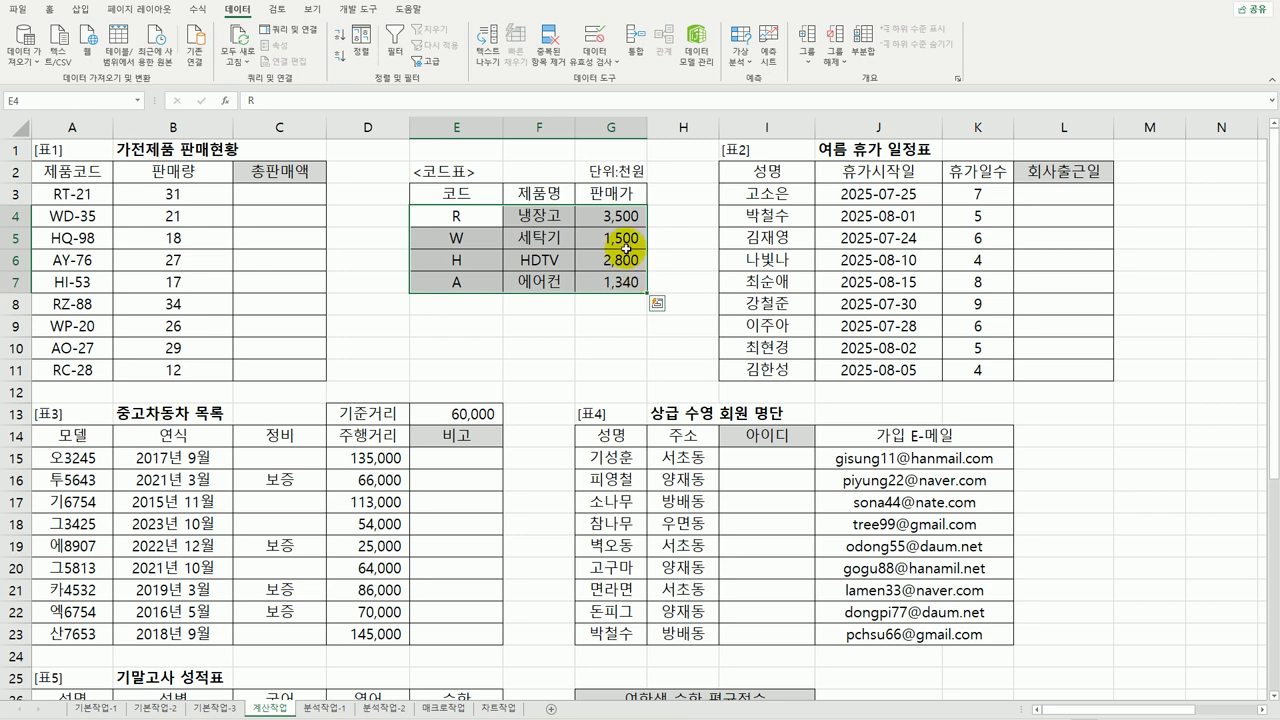
{"action": "left_click", "coordinate": [284, 193]}
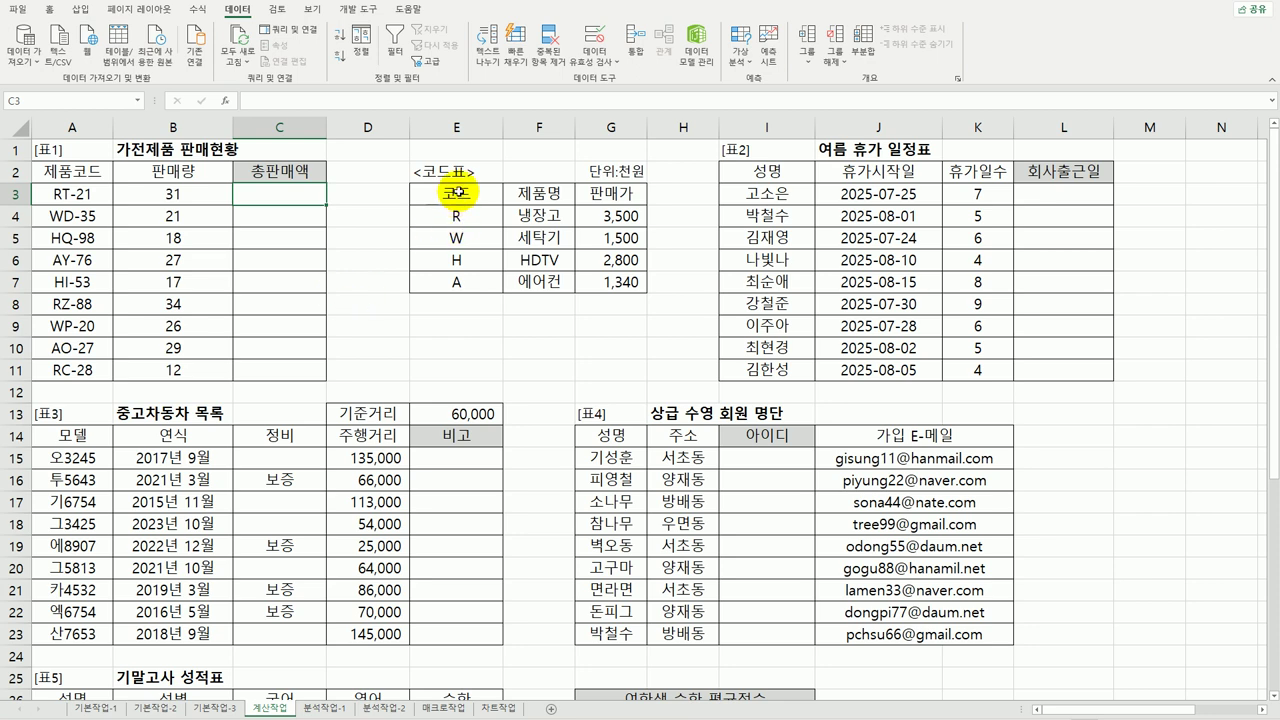
{"action": "left_click_drag", "start_coordinate": [456, 192], "coordinate": [592, 279]}
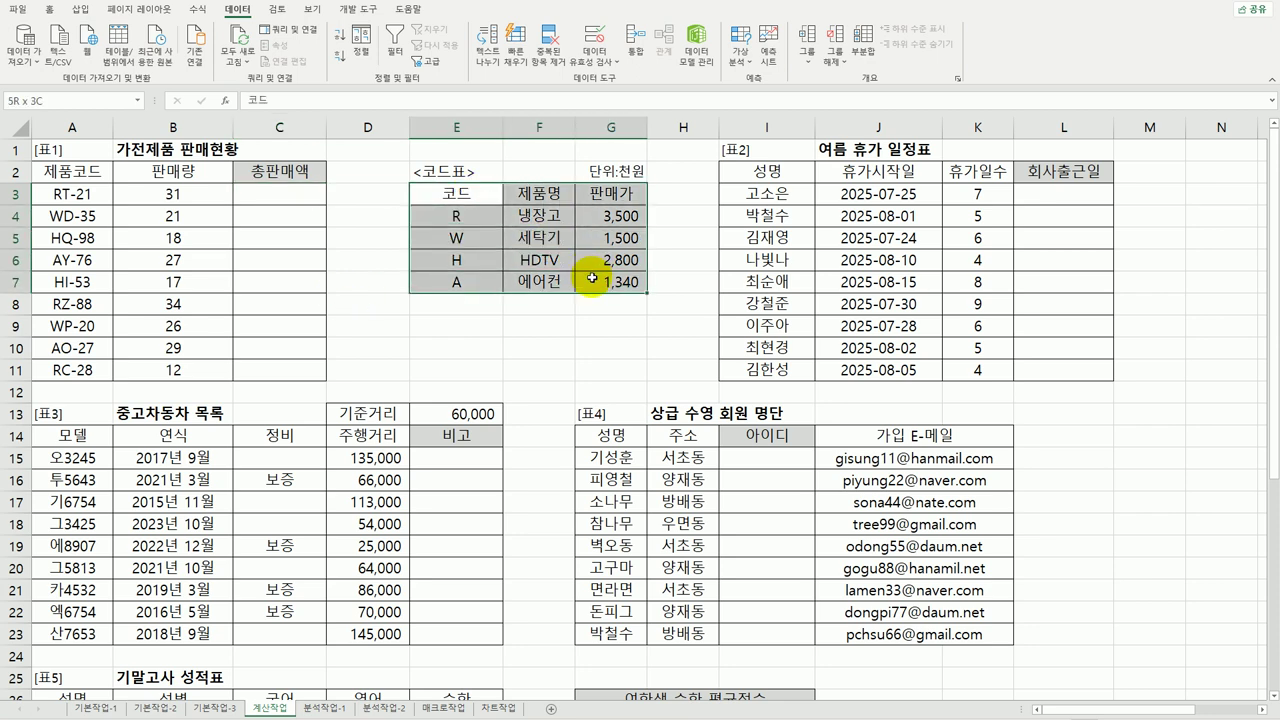
{"action": "left_click", "coordinate": [100, 203]}
Step: Enter =LEFT(A3) in C3 to extract the product code's first letter and fill the formula down to C11
{"action": "left_click", "coordinate": [305, 195]}
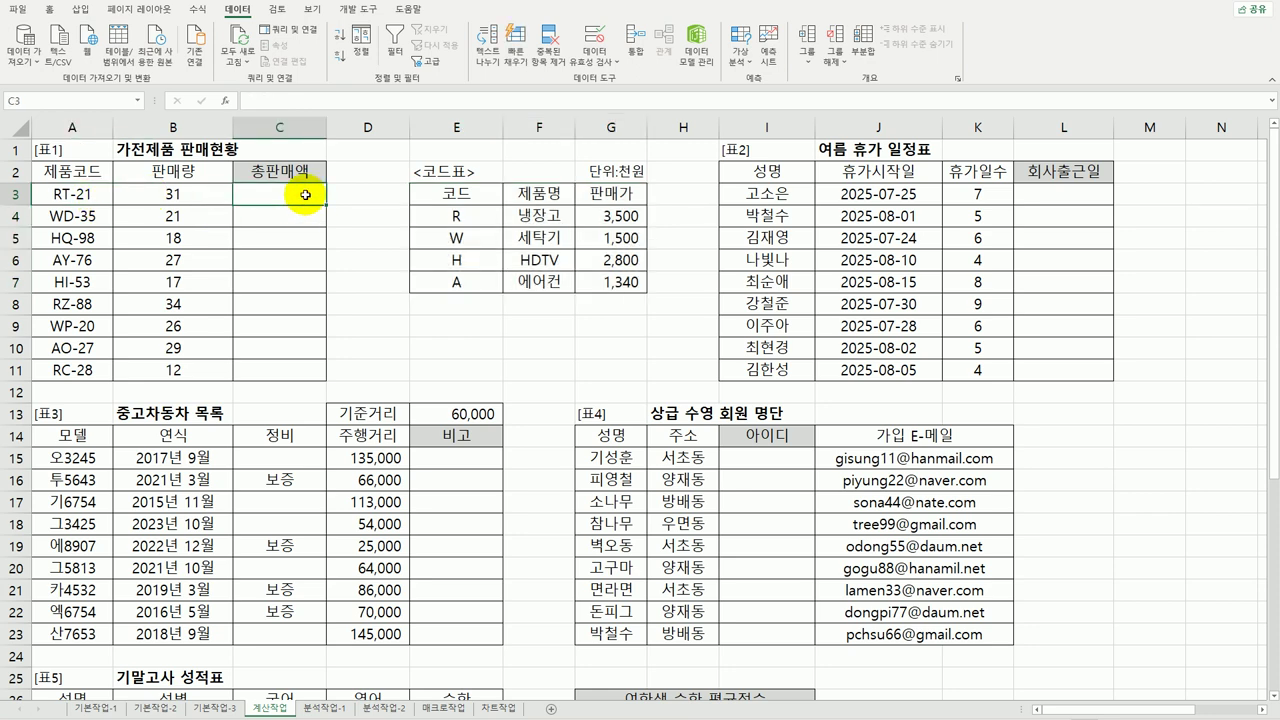
{"action": "type", "text": "="}
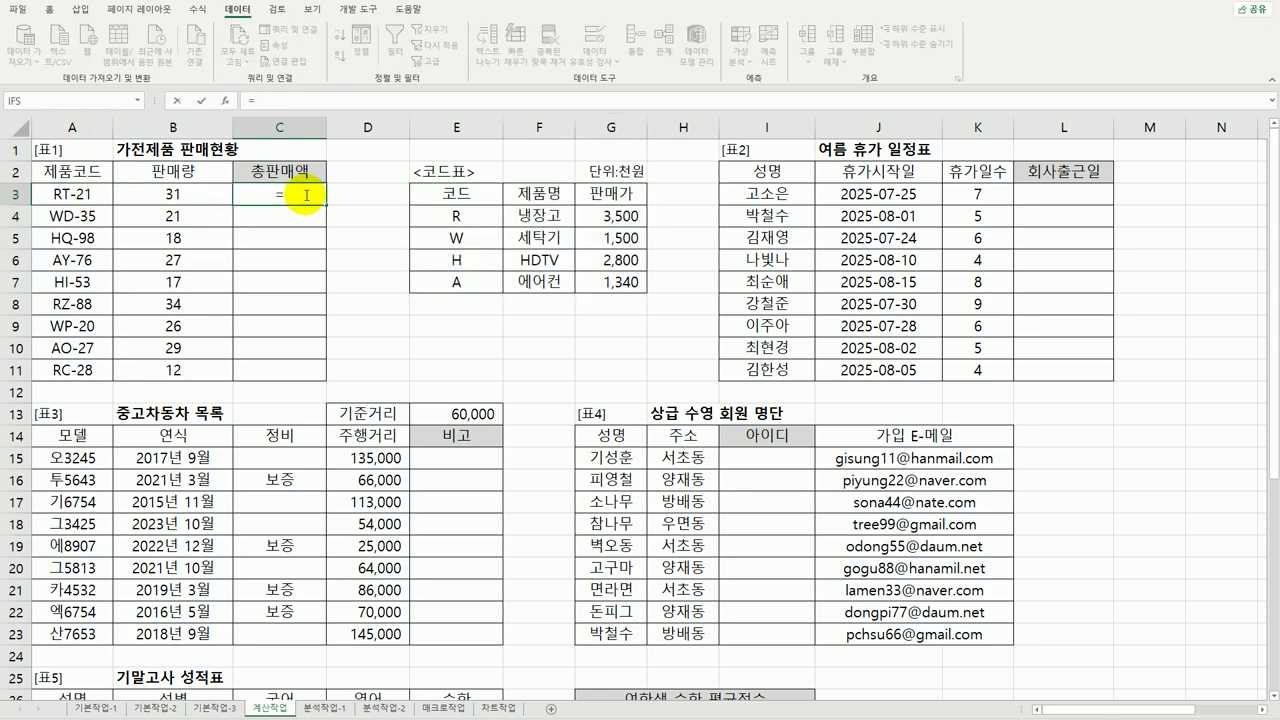
{"action": "type", "text": "le"}
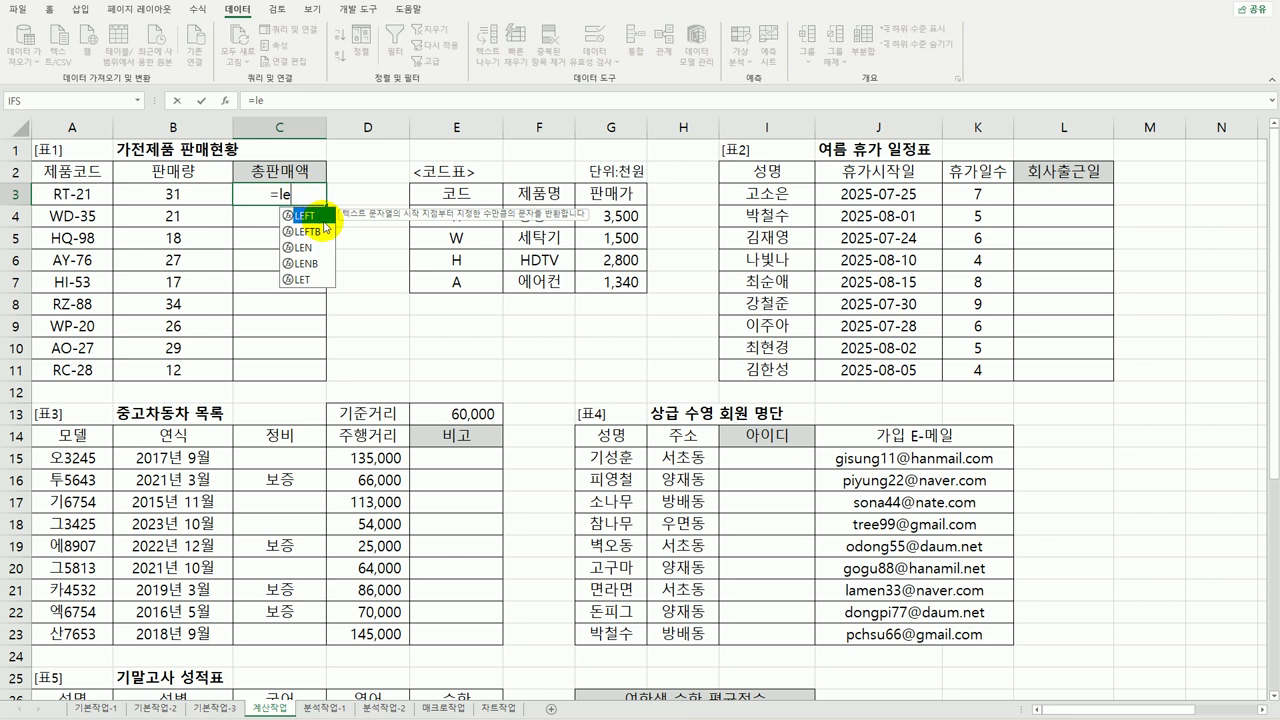
{"action": "key", "text": "Tab"}
{"action": "left_click", "coordinate": [79, 195]}
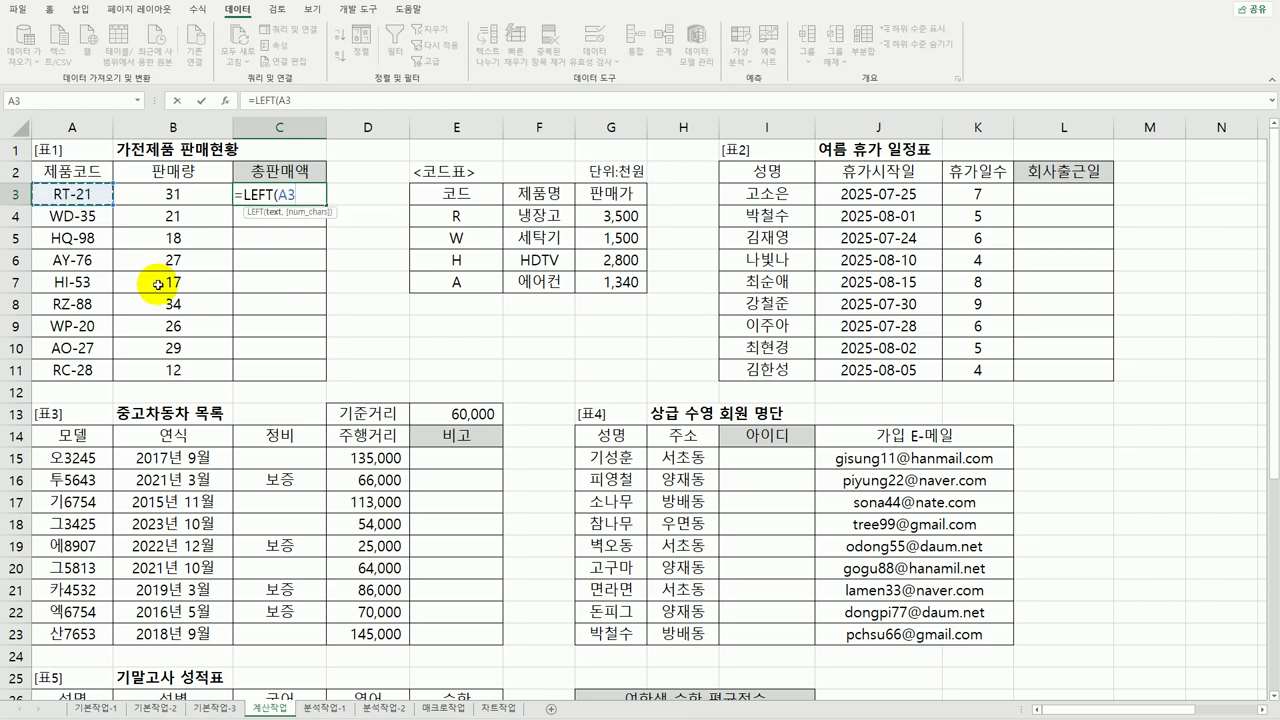
{"action": "type", "text": ")"}
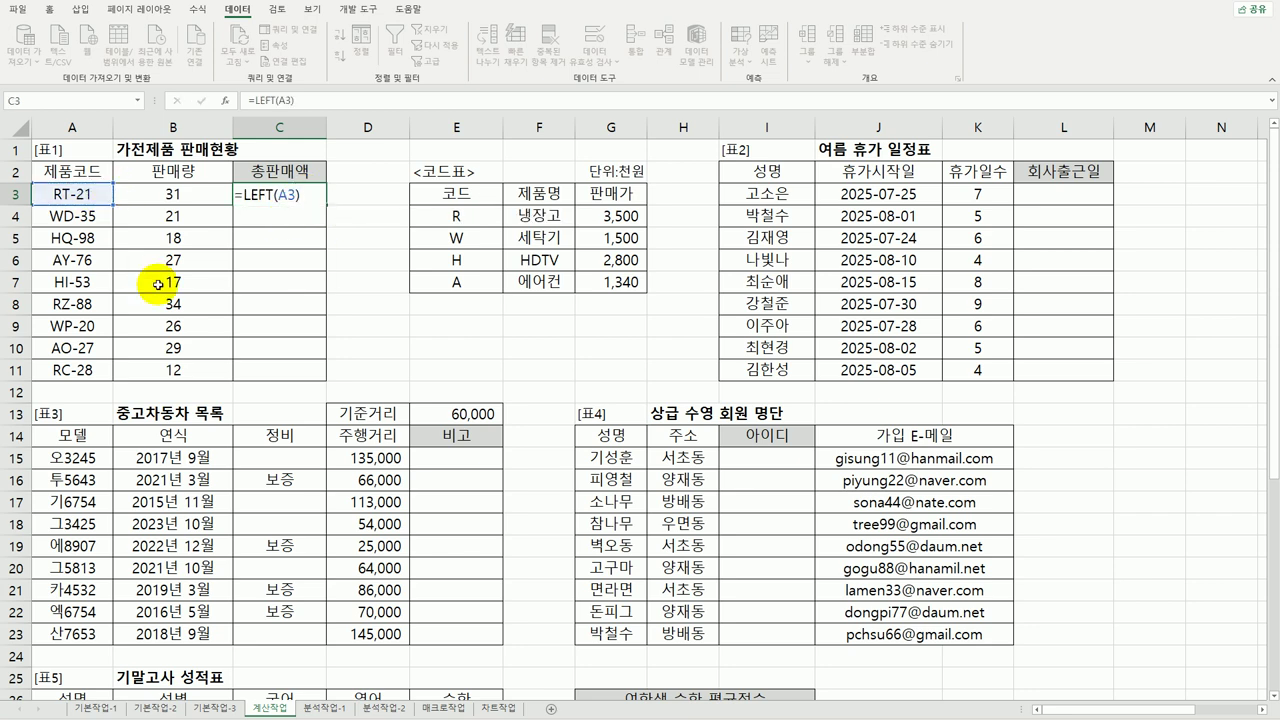
{"action": "key", "text": "Return"}
{"action": "left_click", "coordinate": [312, 197]}
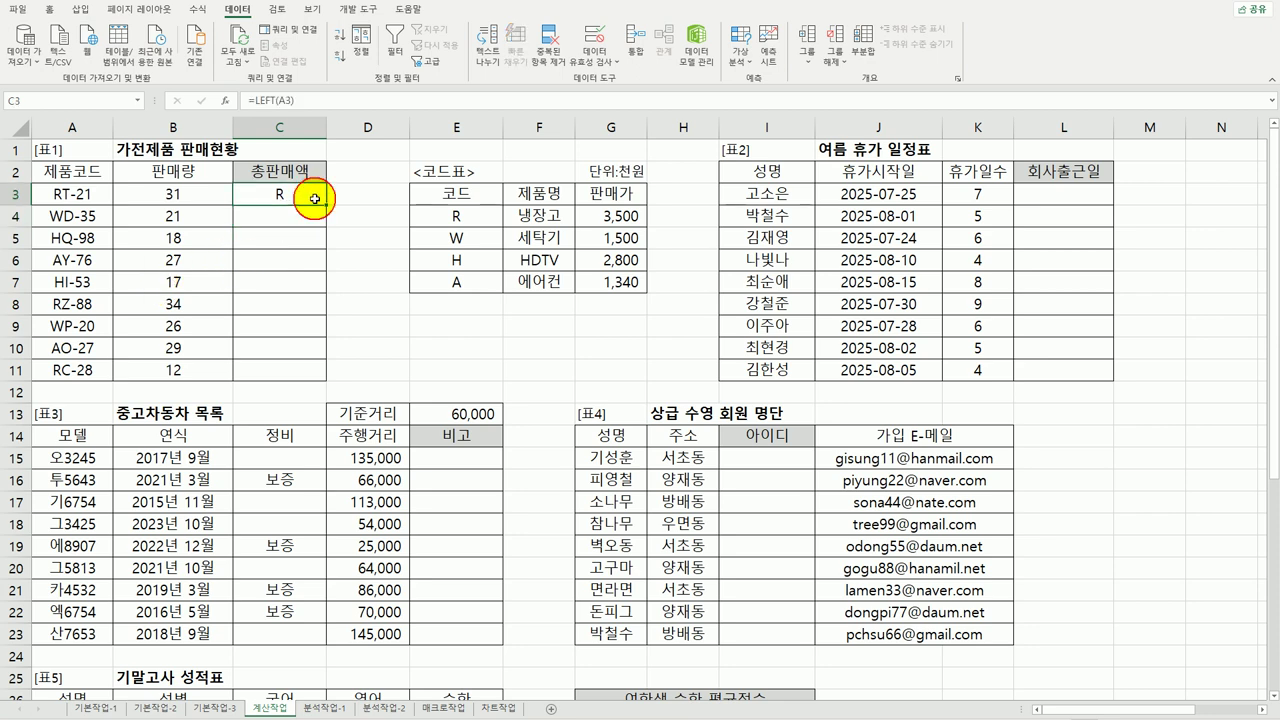
{"action": "left_click_drag", "start_coordinate": [327, 206], "coordinate": [298, 365]}
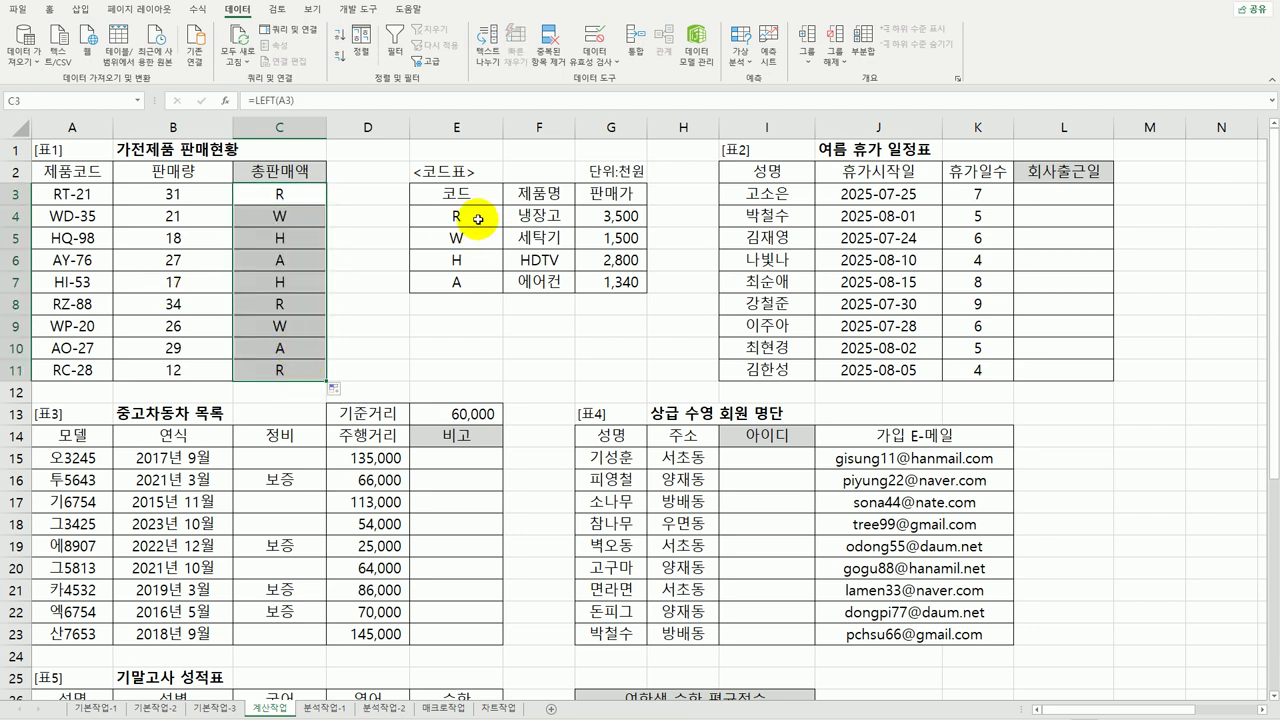
Step: Examine the 코드, 제품명 and 판매가 columns of the 코드표 in E4:G7
{"action": "left_click_drag", "start_coordinate": [478, 214], "coordinate": [594, 282]}
{"action": "left_click_drag", "start_coordinate": [478, 214], "coordinate": [480, 273]}
{"action": "left_click_drag", "start_coordinate": [531, 205], "coordinate": [528, 283]}
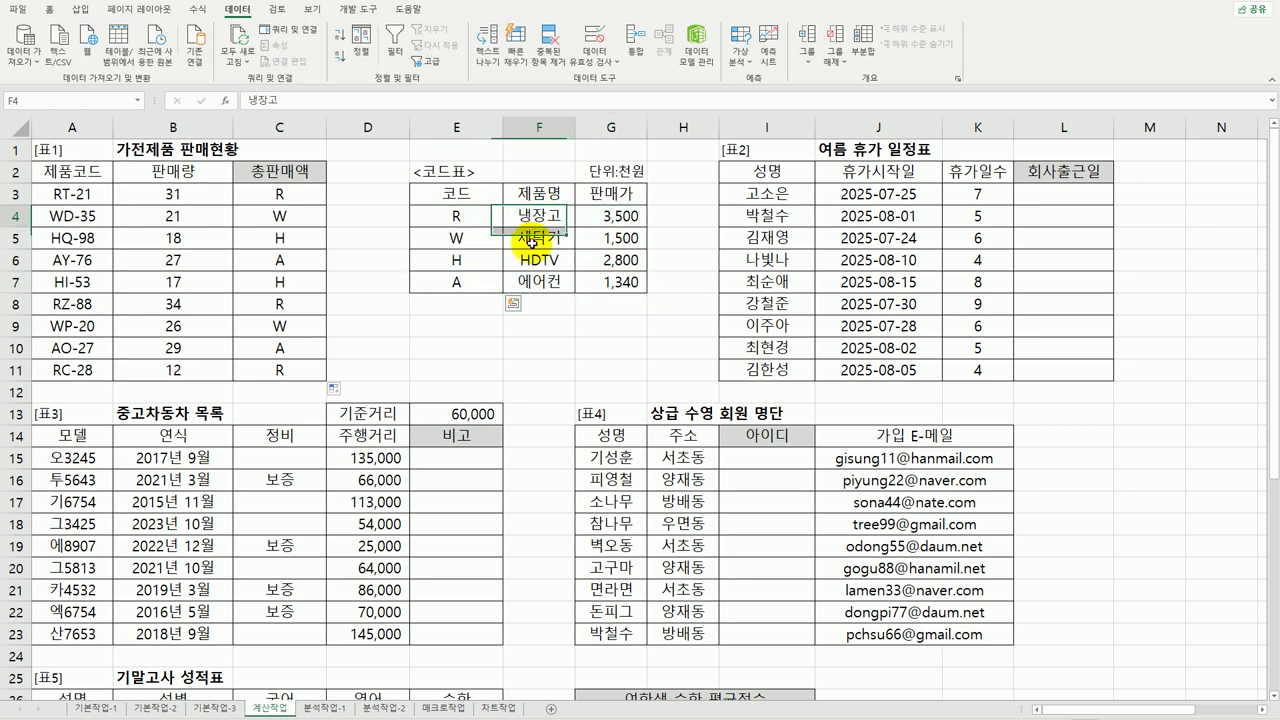
{"action": "left_click_drag", "start_coordinate": [619, 215], "coordinate": [607, 287]}
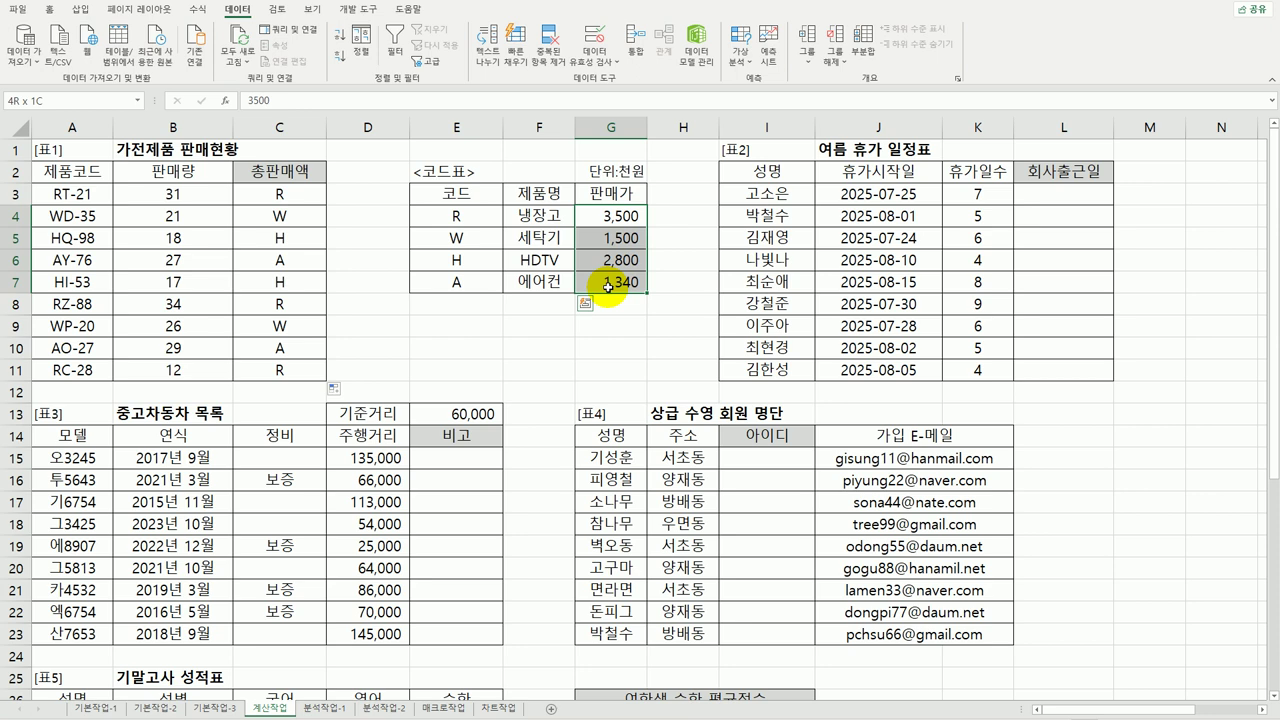
{"action": "left_click_drag", "start_coordinate": [457, 214], "coordinate": [447, 275]}
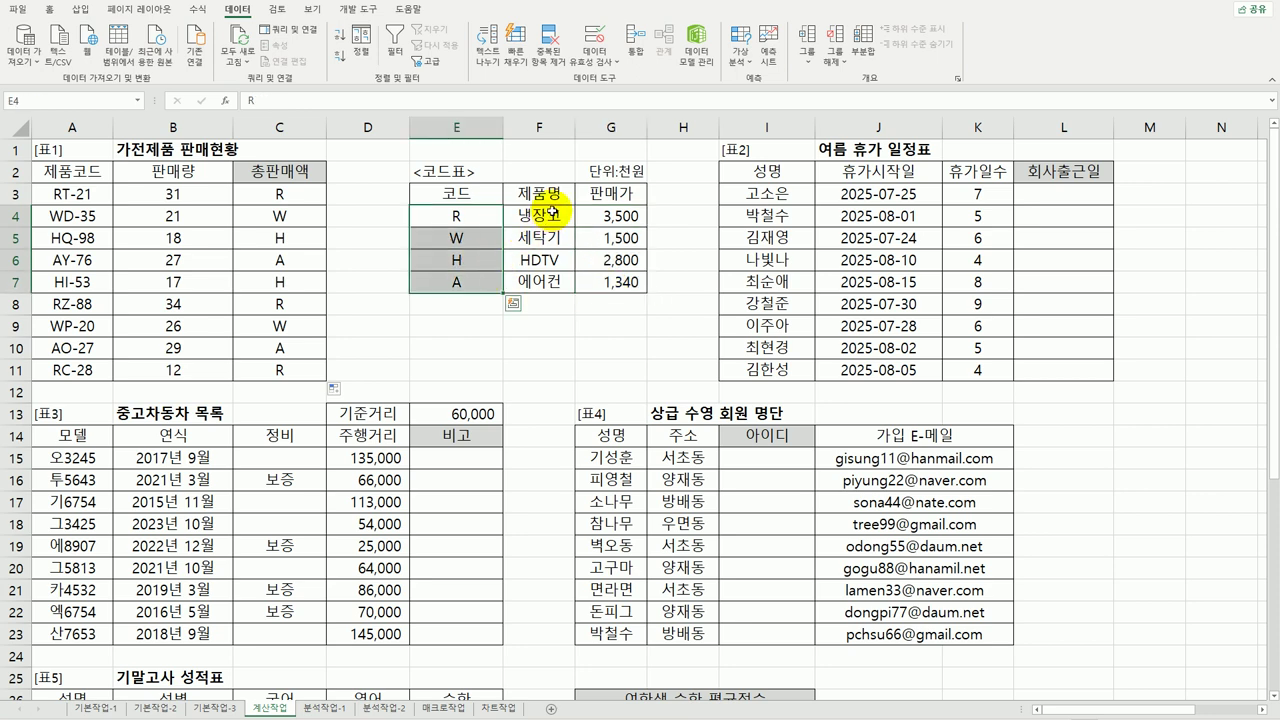
{"action": "left_click_drag", "start_coordinate": [537, 214], "coordinate": [547, 279]}
{"action": "left_click_drag", "start_coordinate": [609, 214], "coordinate": [600, 279]}
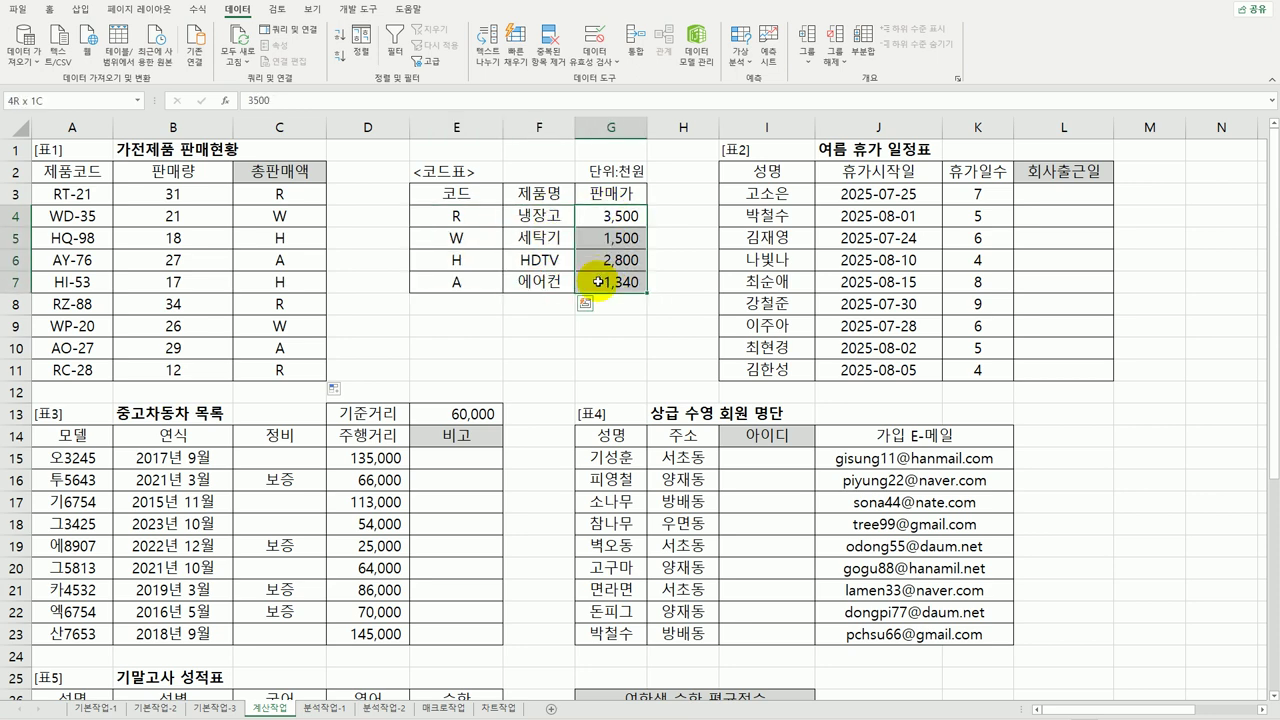
Step: Wrap C3's formula in VLOOKUP, with LEFT(A3) as the lookup value and the absolute range $E$4:$G$7 as the table
{"action": "left_click", "coordinate": [309, 199]}
{"action": "double_click", "coordinate": [309, 199]}
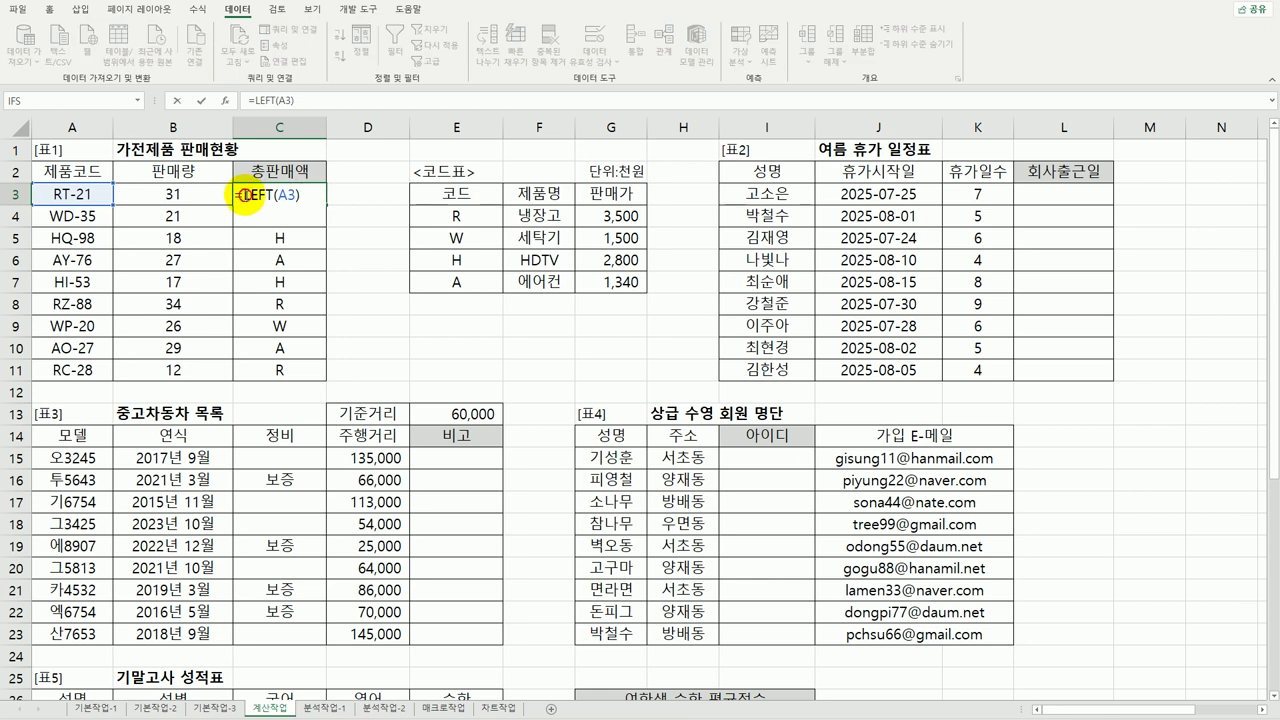
{"action": "type", "text": "VLOOKUP("}
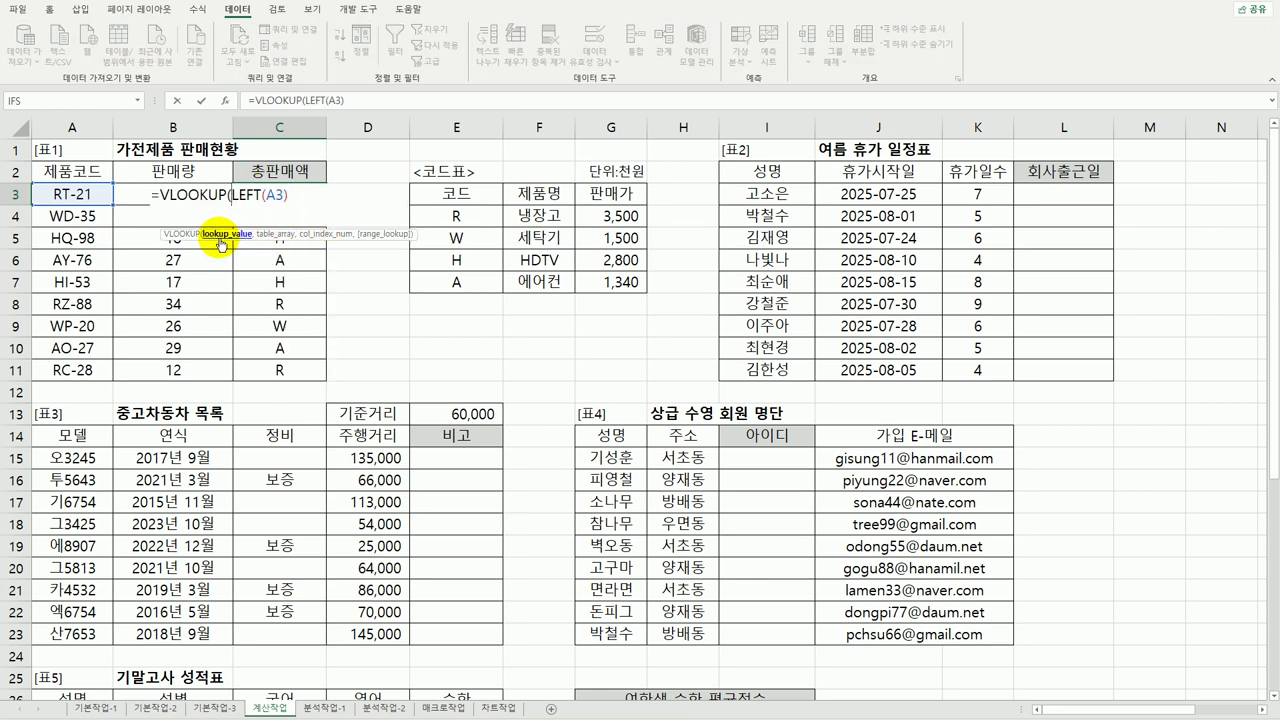
{"action": "left_click", "coordinate": [292, 196]}
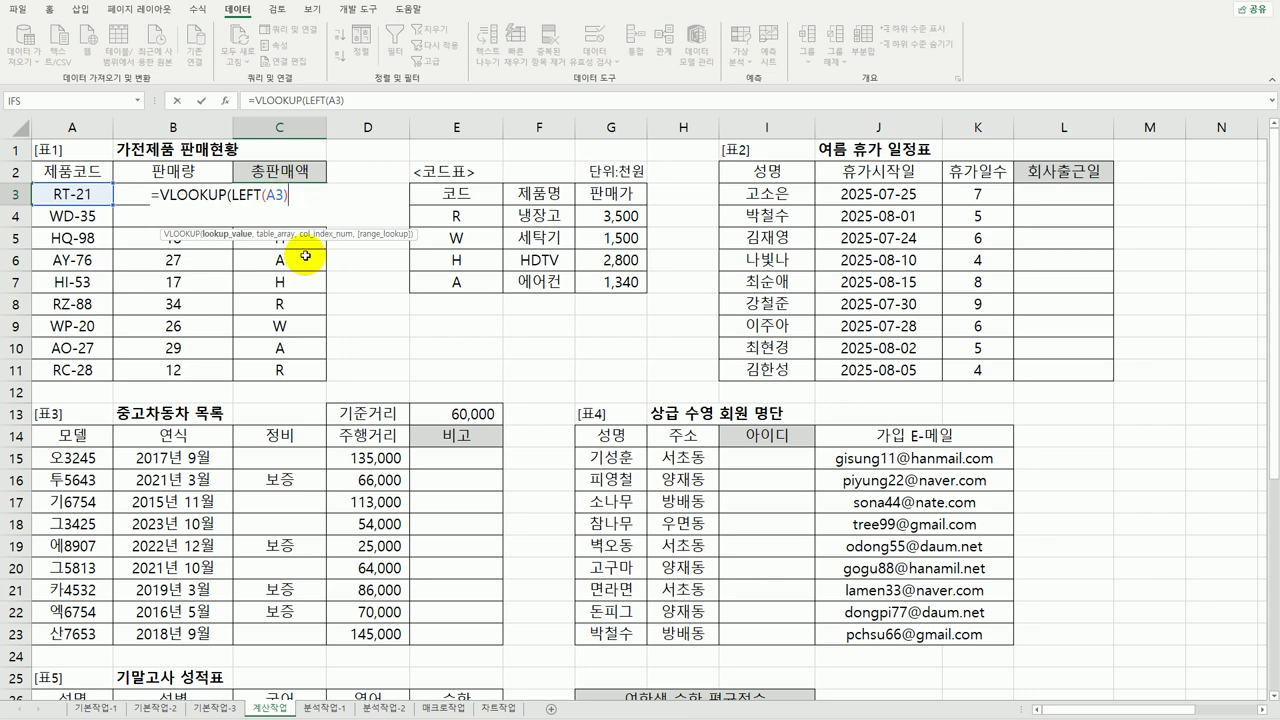
{"action": "type", "text": ","}
{"action": "left_click_drag", "start_coordinate": [480, 217], "coordinate": [600, 284]}
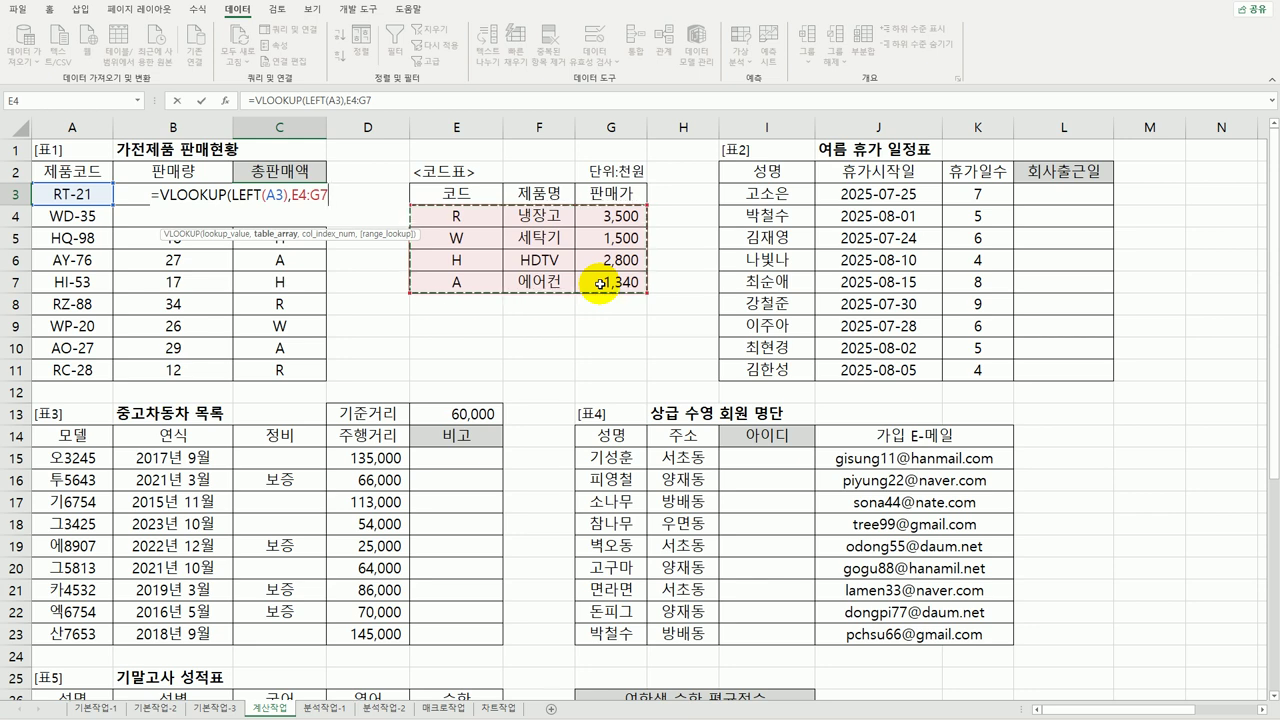
{"action": "key", "text": "F4"}
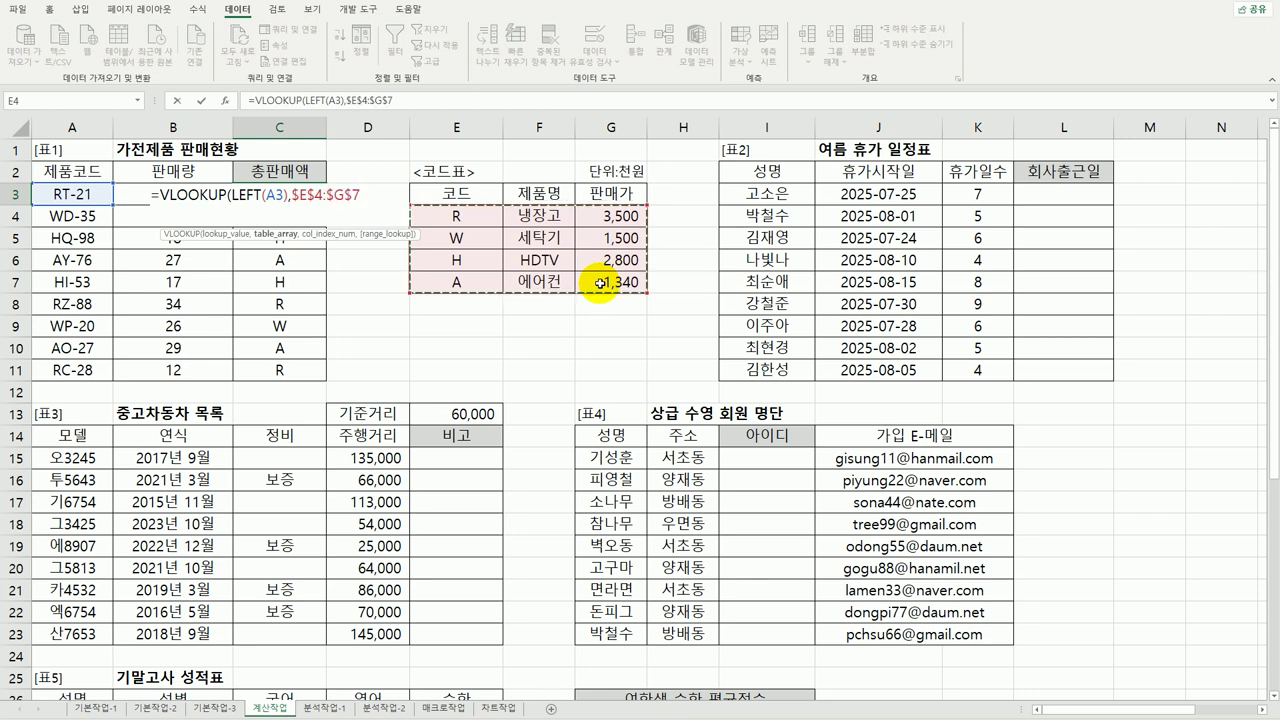
Step: Complete C3's VLOOKUP with column index 3 and FALSE for an exact match, then fill it down to C11
{"action": "type", "text": ","}
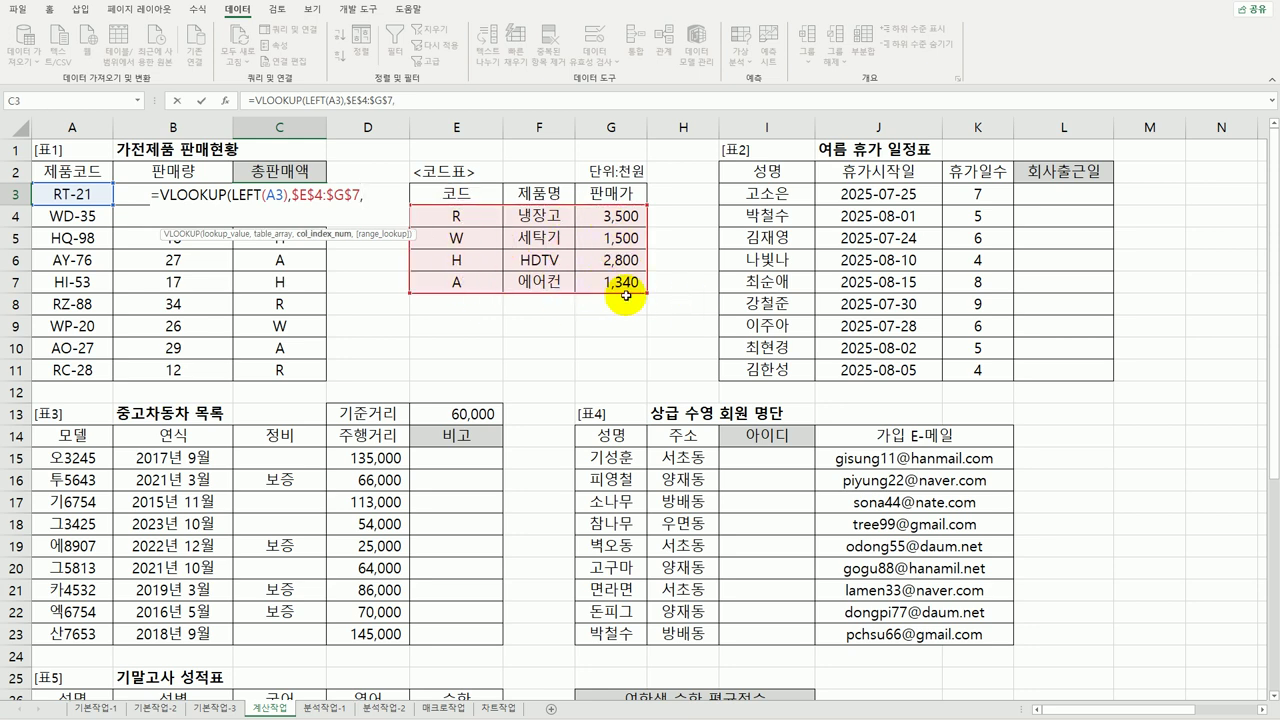
{"action": "type", "text": "3,"}
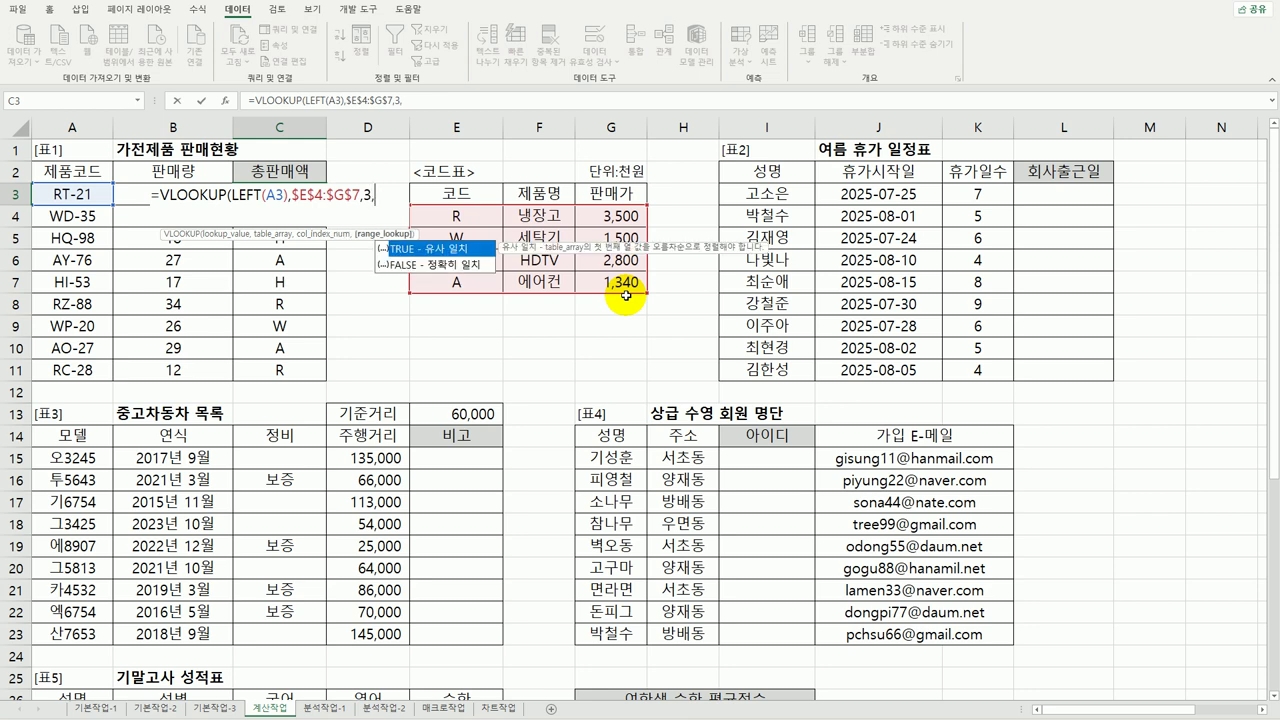
{"action": "left_click", "coordinate": [431, 266]}
{"action": "double_click", "coordinate": [431, 266]}
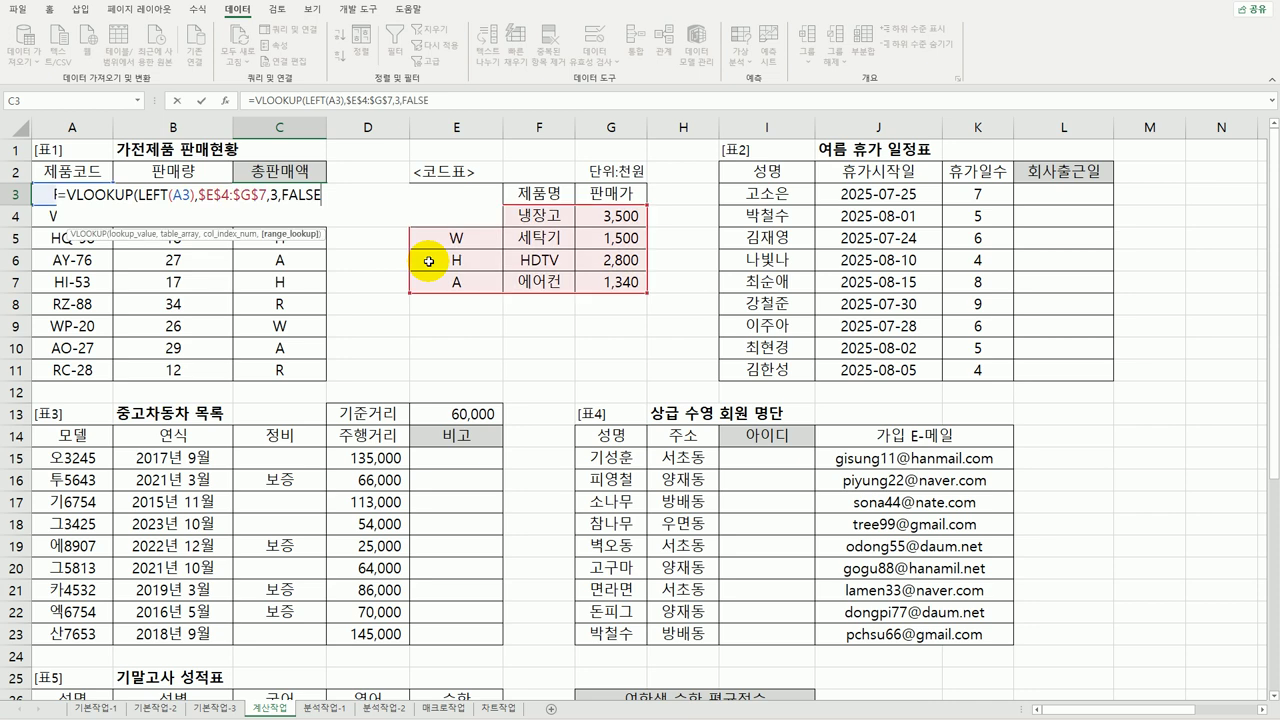
{"action": "type", "text": ")"}
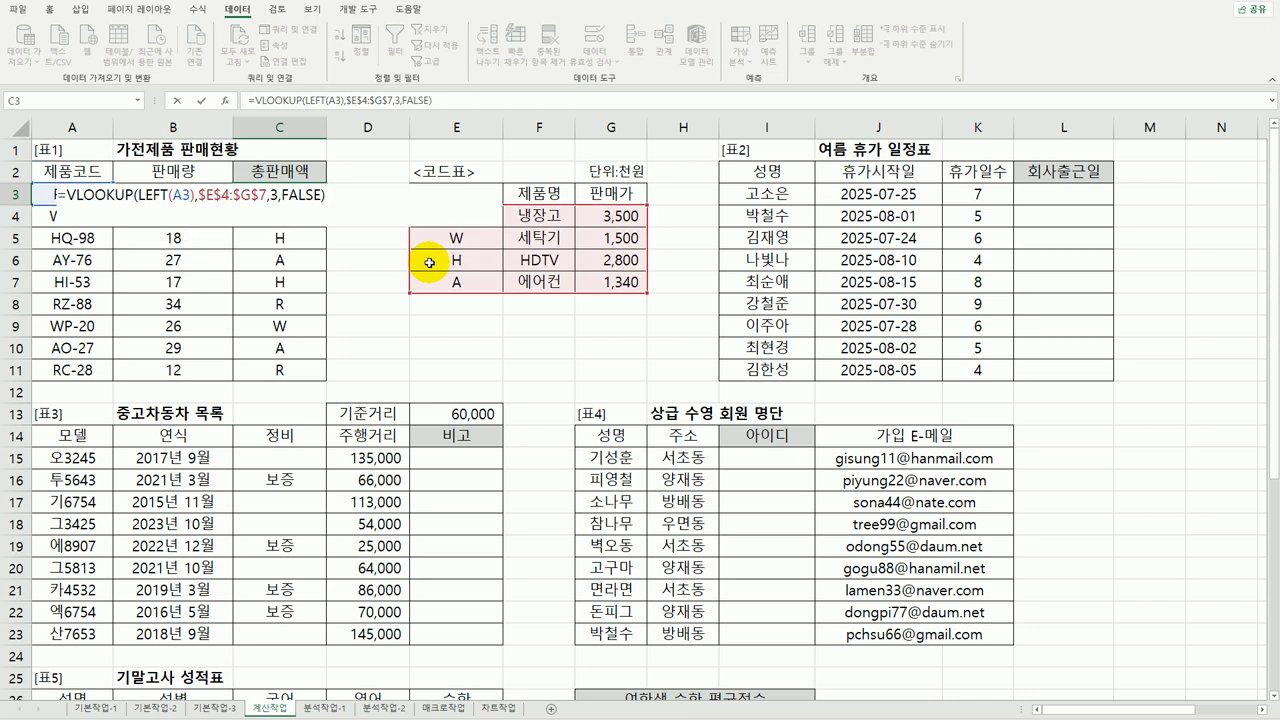
{"action": "key", "text": "Return"}
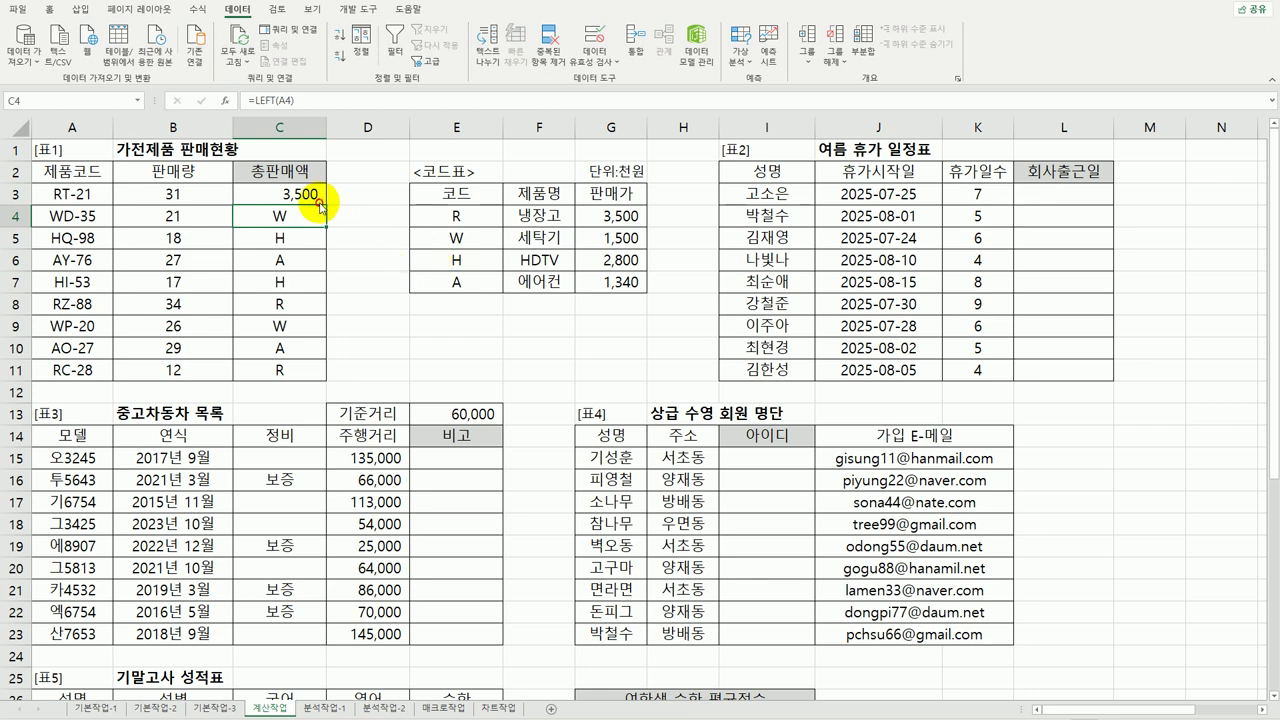
{"action": "key", "text": "Up"}
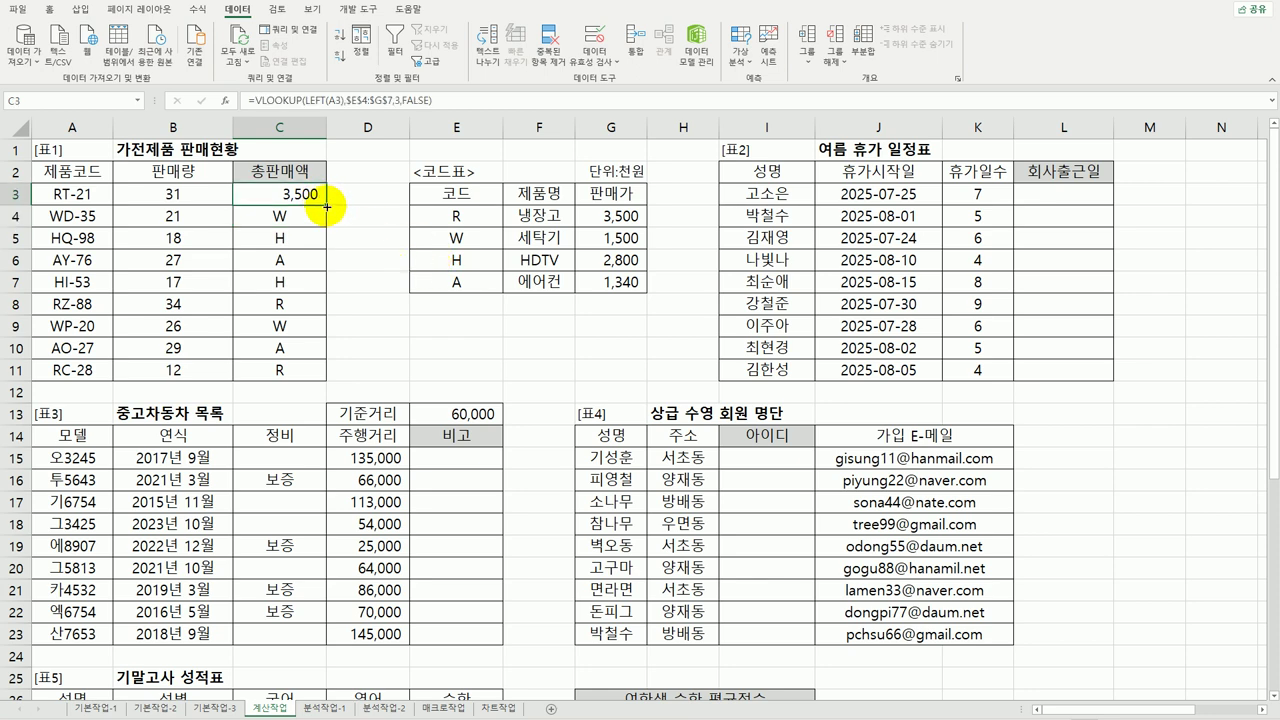
{"action": "left_click_drag", "start_coordinate": [326, 206], "coordinate": [304, 374]}
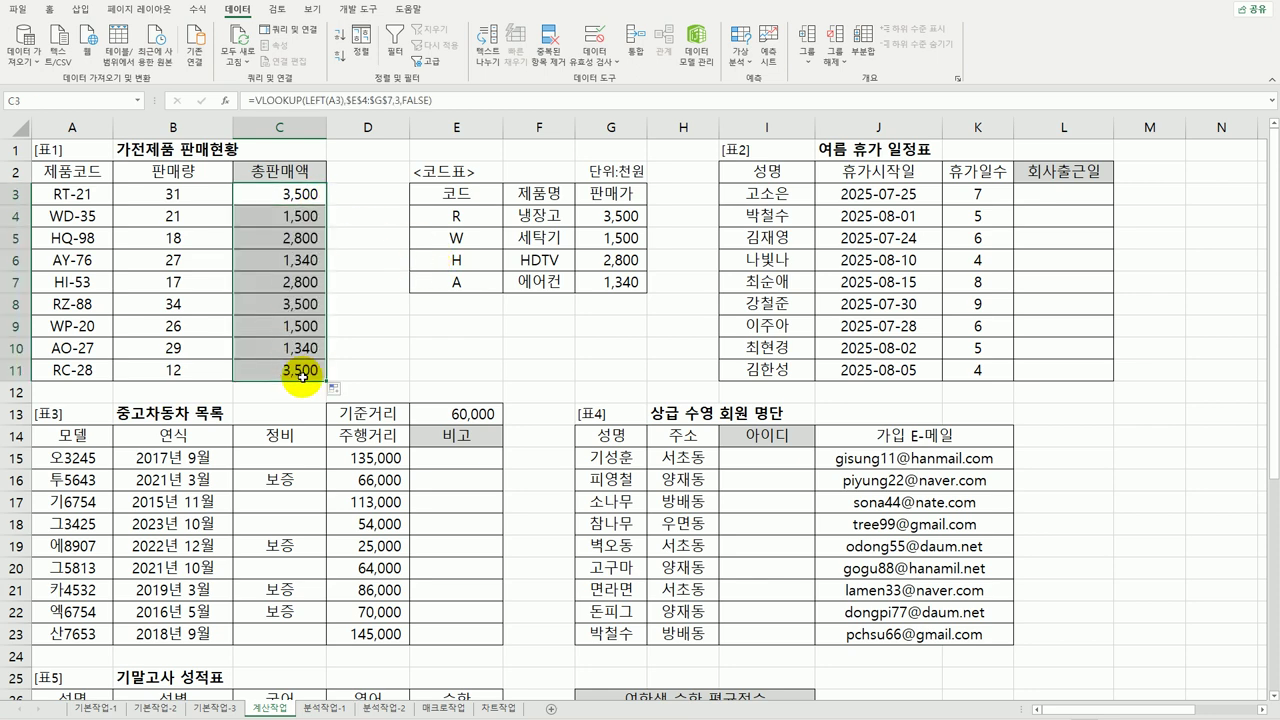
Step: Multiply C3's VLOOKUP result by the 판매량 in B3 and fill the formula down to C11
{"action": "left_click", "coordinate": [303, 192]}
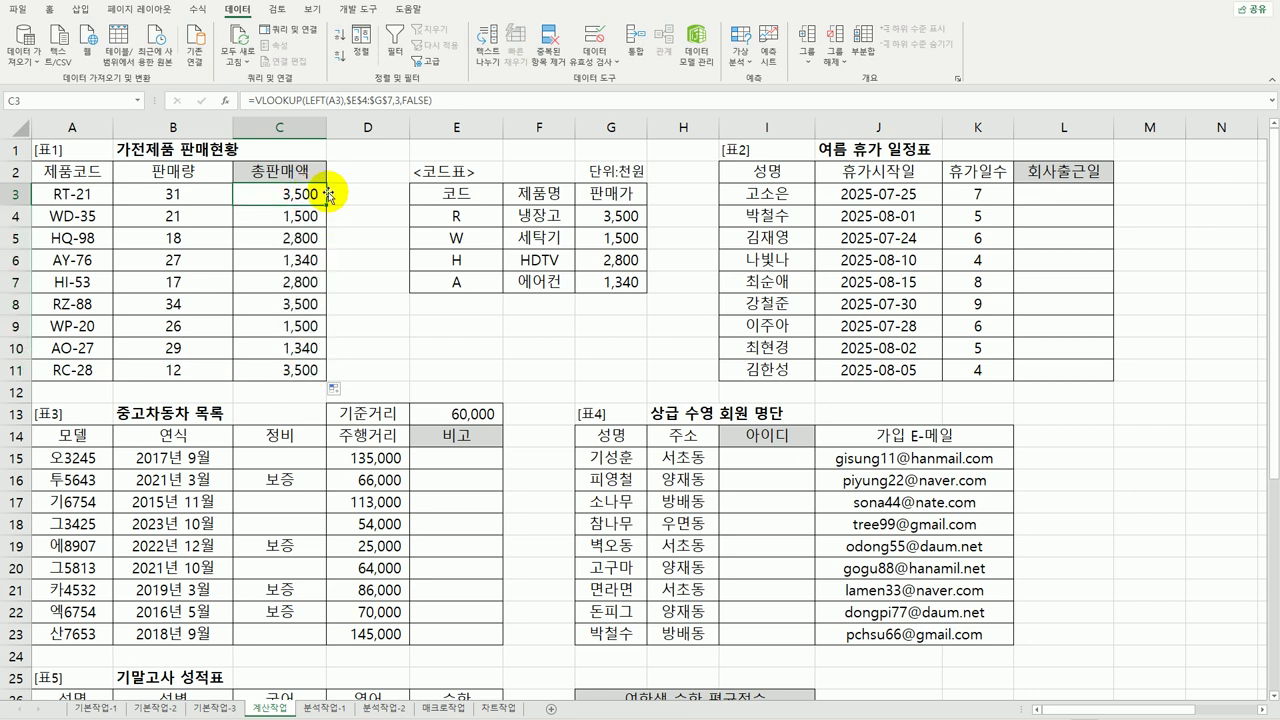
{"action": "left_click", "coordinate": [461, 102]}
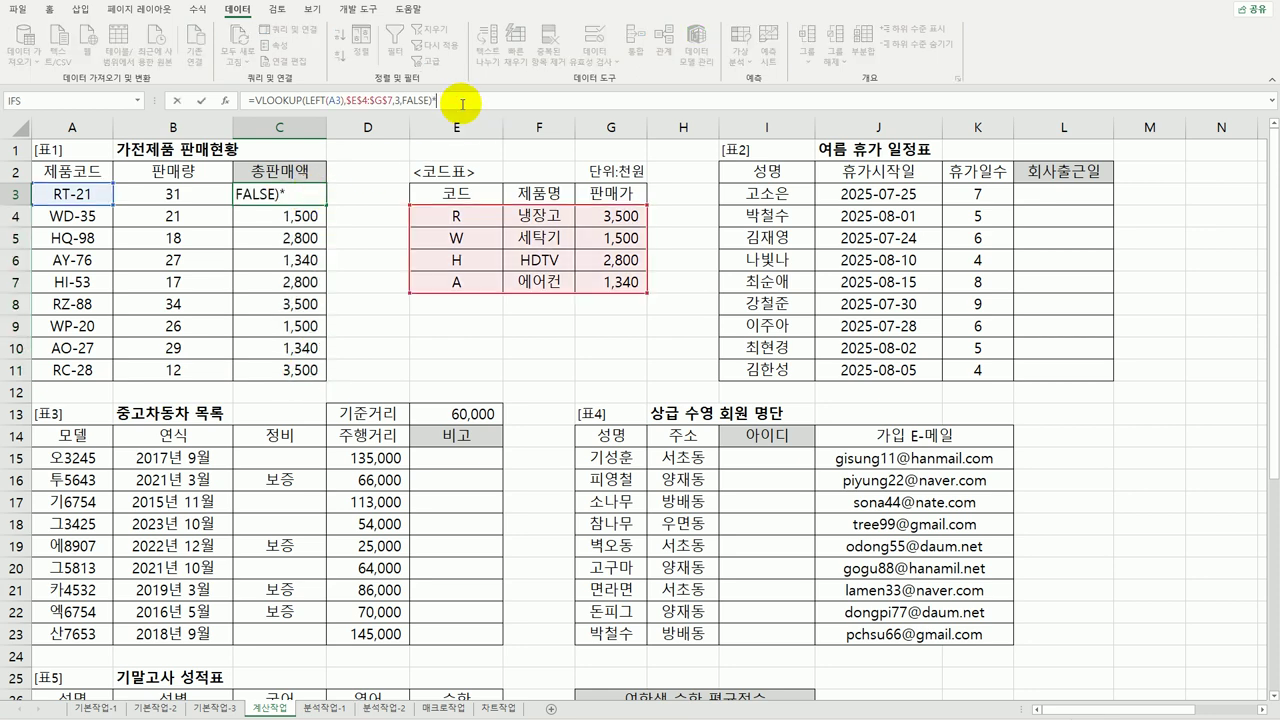
{"action": "type", "text": "*"}
{"action": "left_click", "coordinate": [173, 192]}
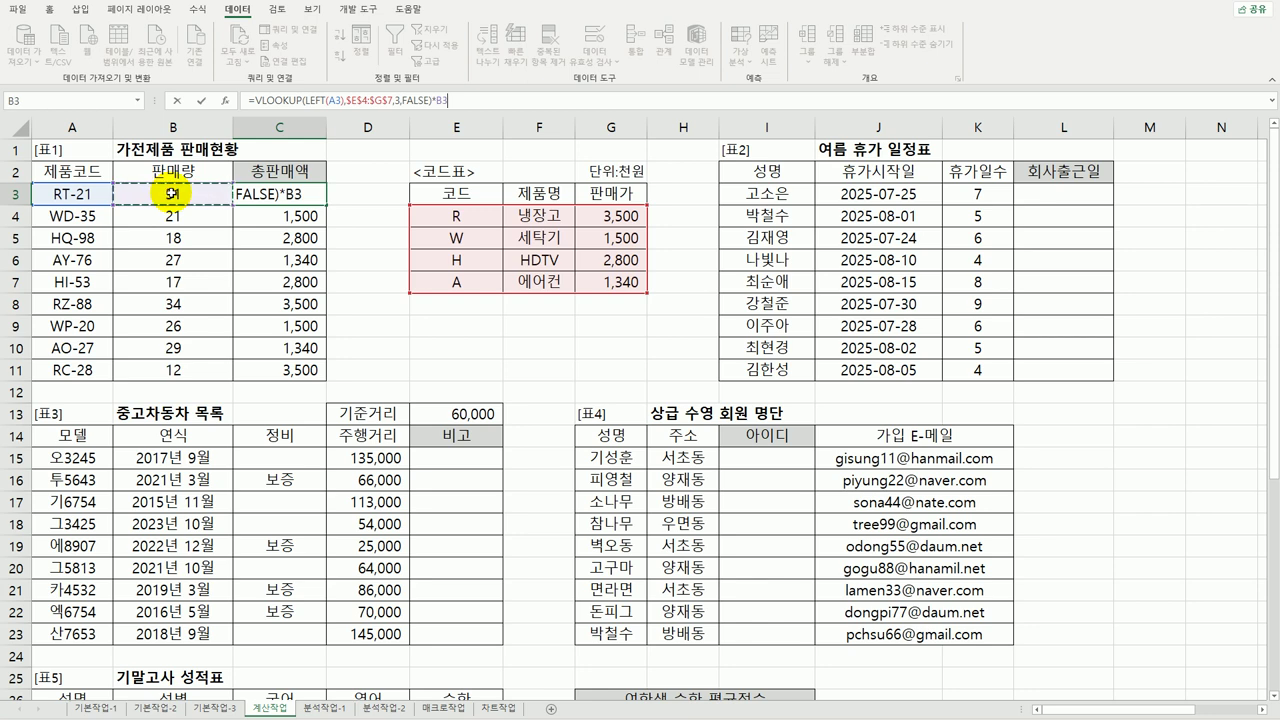
{"action": "key", "text": "Return"}
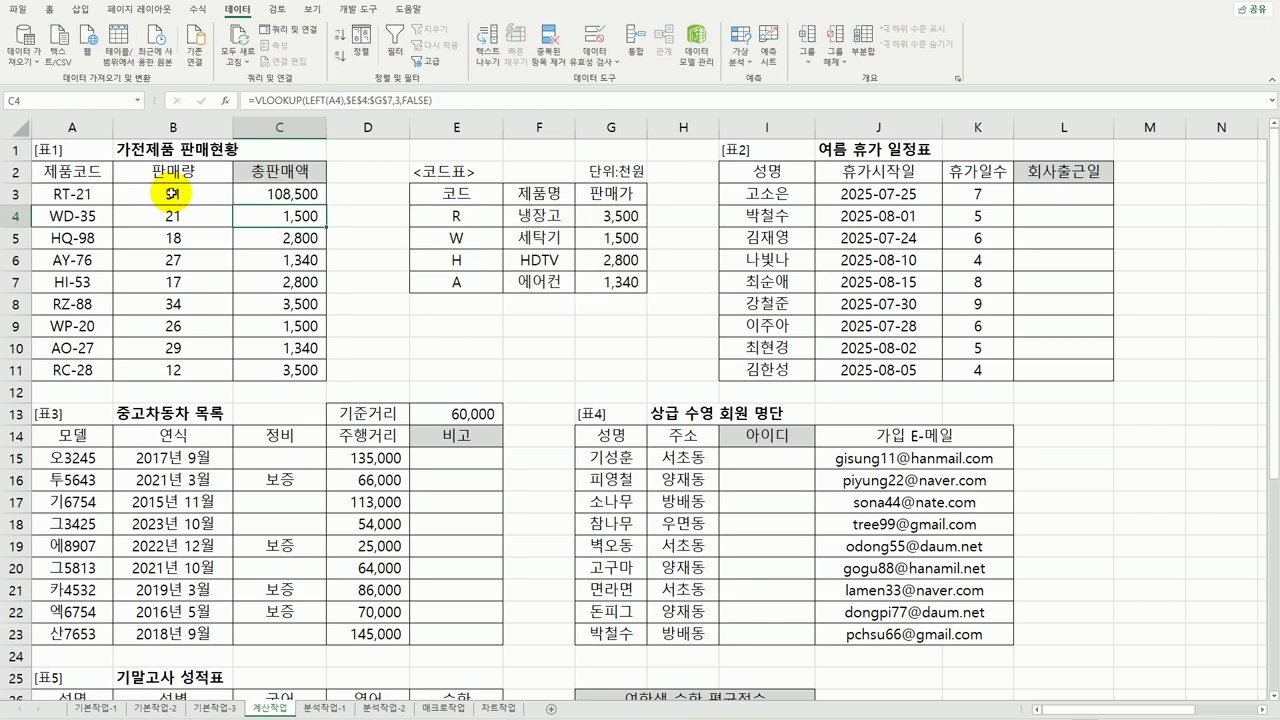
{"action": "left_click", "coordinate": [303, 185]}
{"action": "left_click_drag", "start_coordinate": [326, 204], "coordinate": [326, 378]}
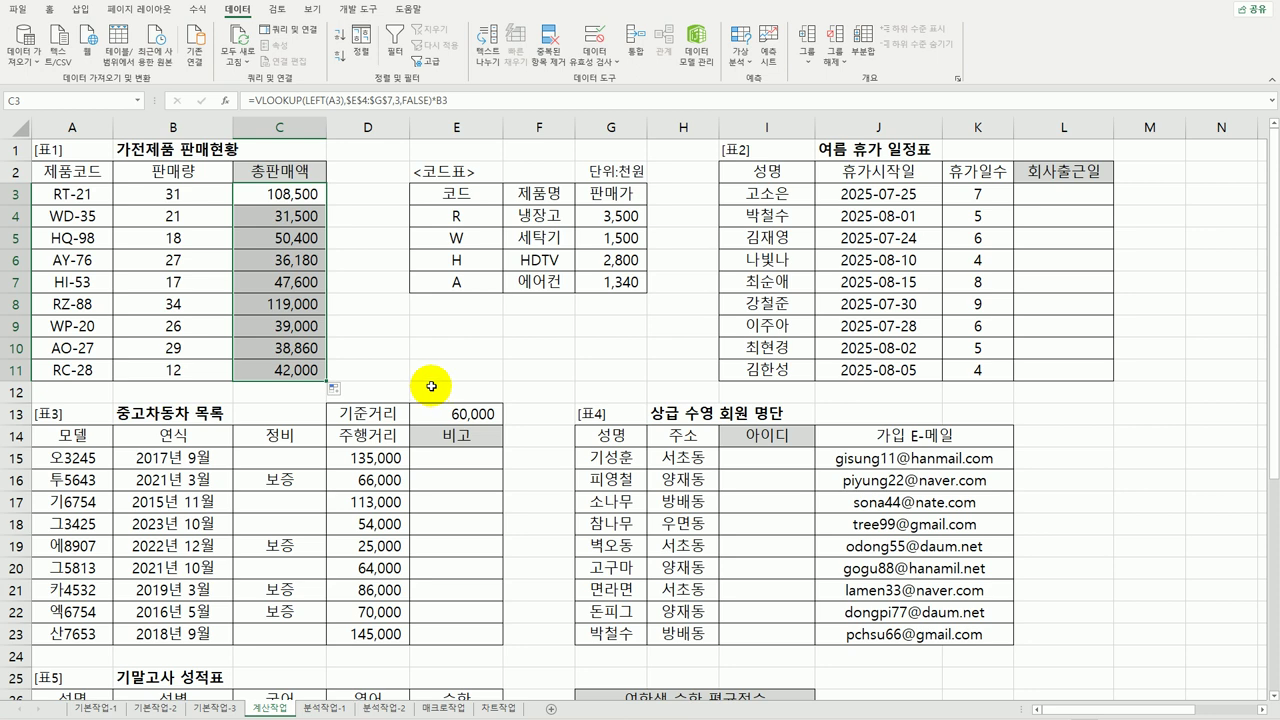
Step: Calculate 표2's 회사출근일 in L3 with WORKDAY, using J3 as start date and K3 as days, and fill it down to L11
{"action": "left_click", "coordinate": [1066, 195]}
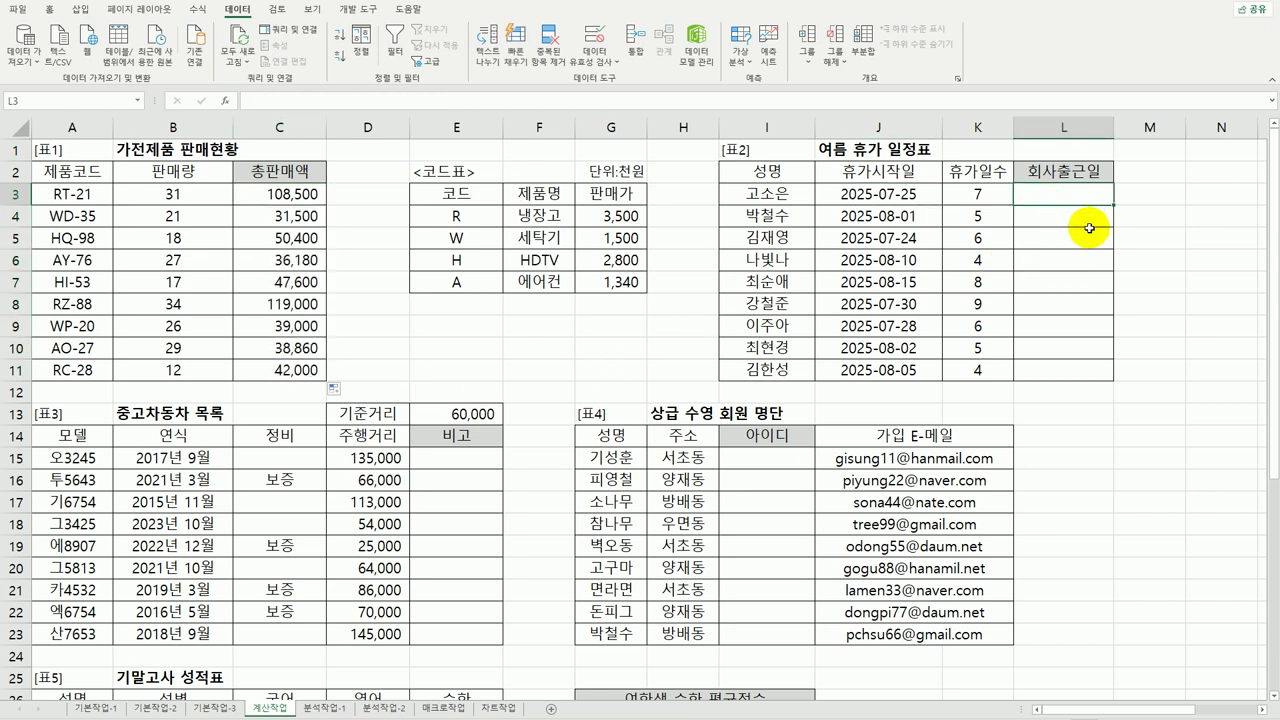
{"action": "left_click", "coordinate": [986, 194]}
{"action": "left_click", "coordinate": [1062, 203]}
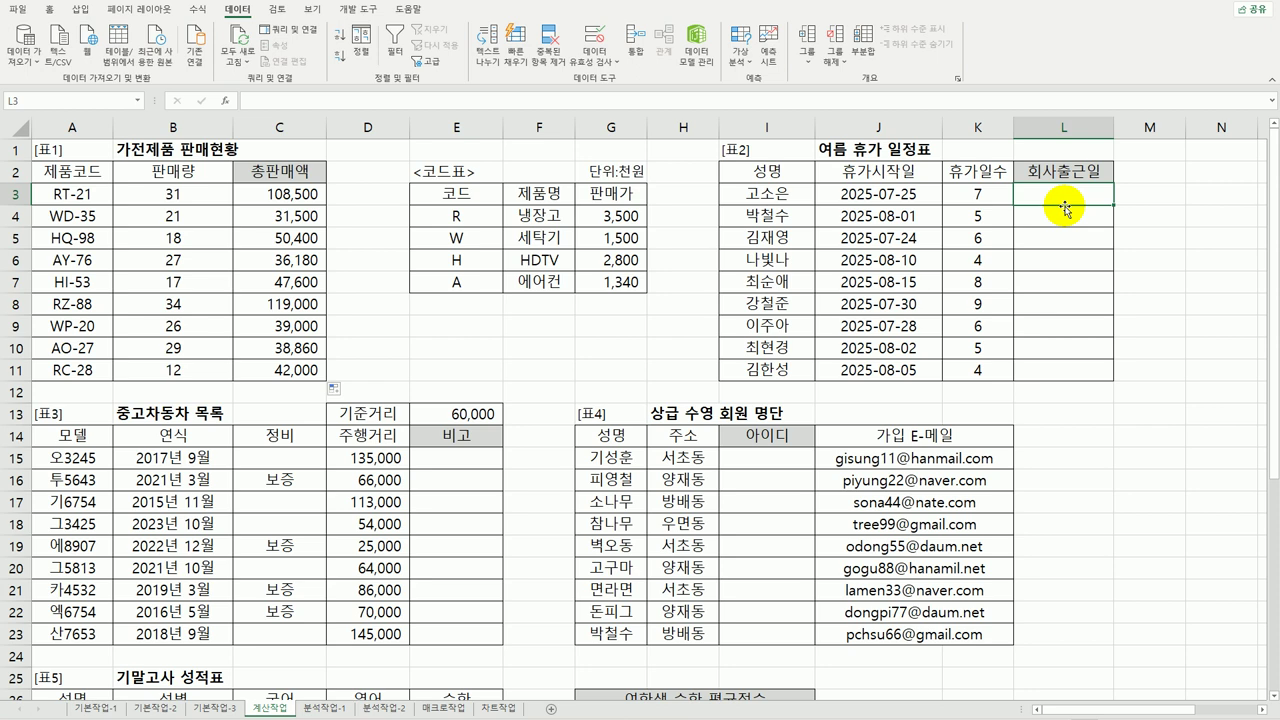
{"action": "type", "text": "=wo"}
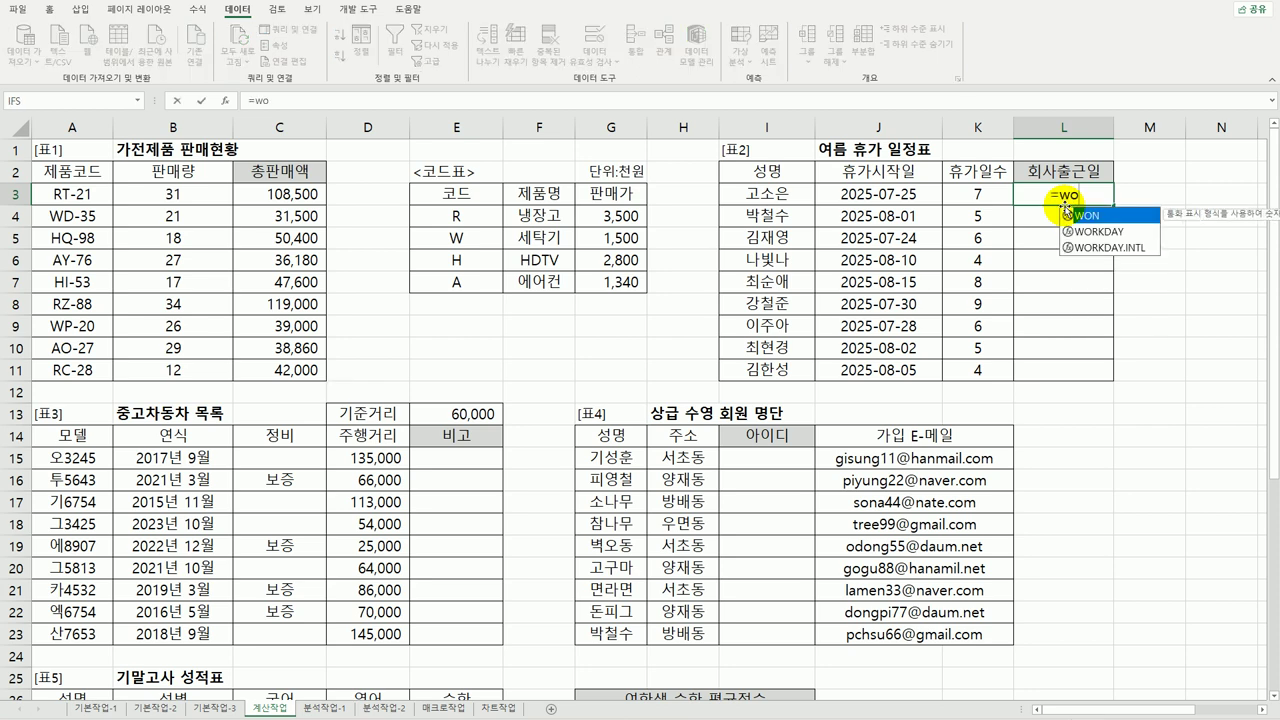
{"action": "double_click", "coordinate": [1085, 231]}
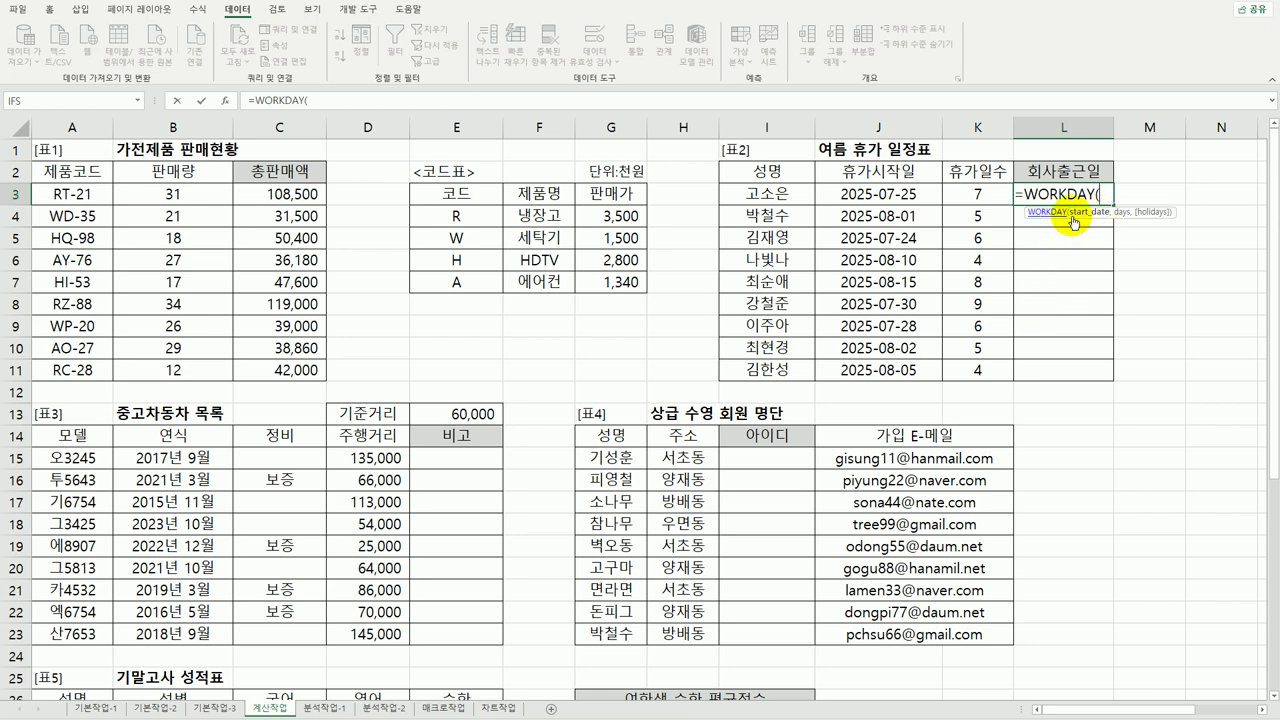
{"action": "left_click", "coordinate": [898, 192]}
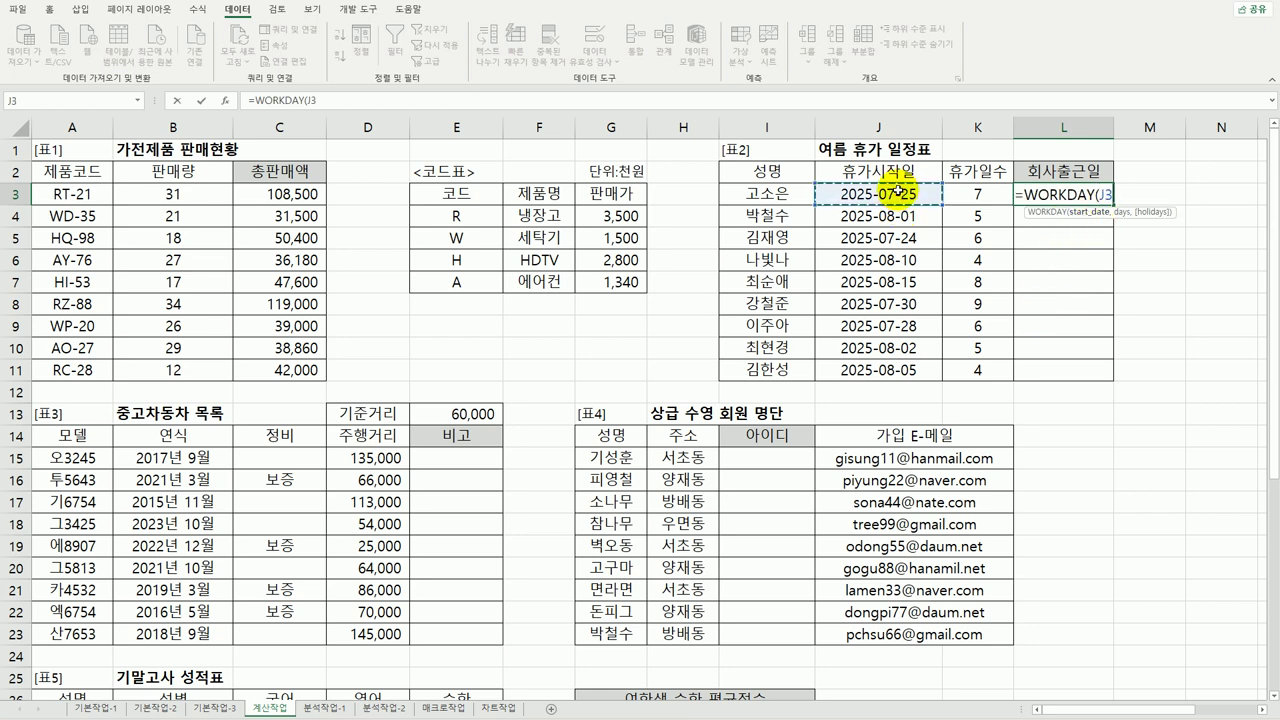
{"action": "type", "text": ","}
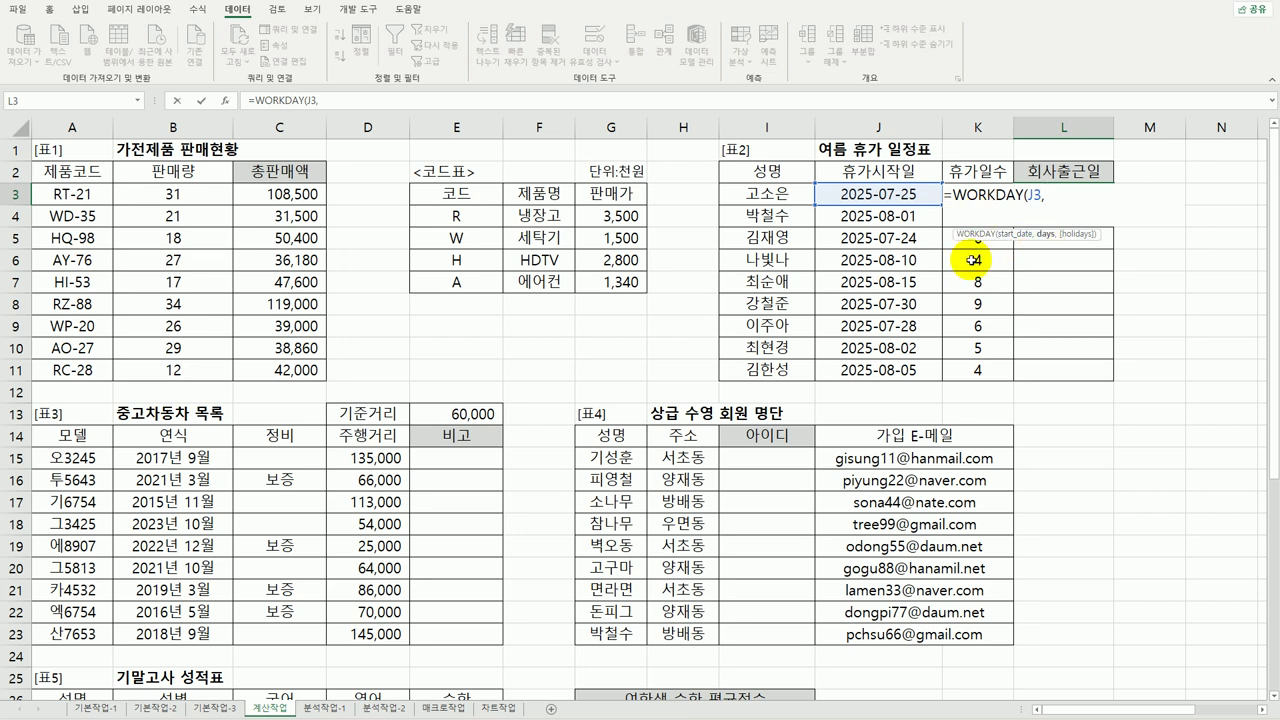
{"action": "key", "text": "Left"}
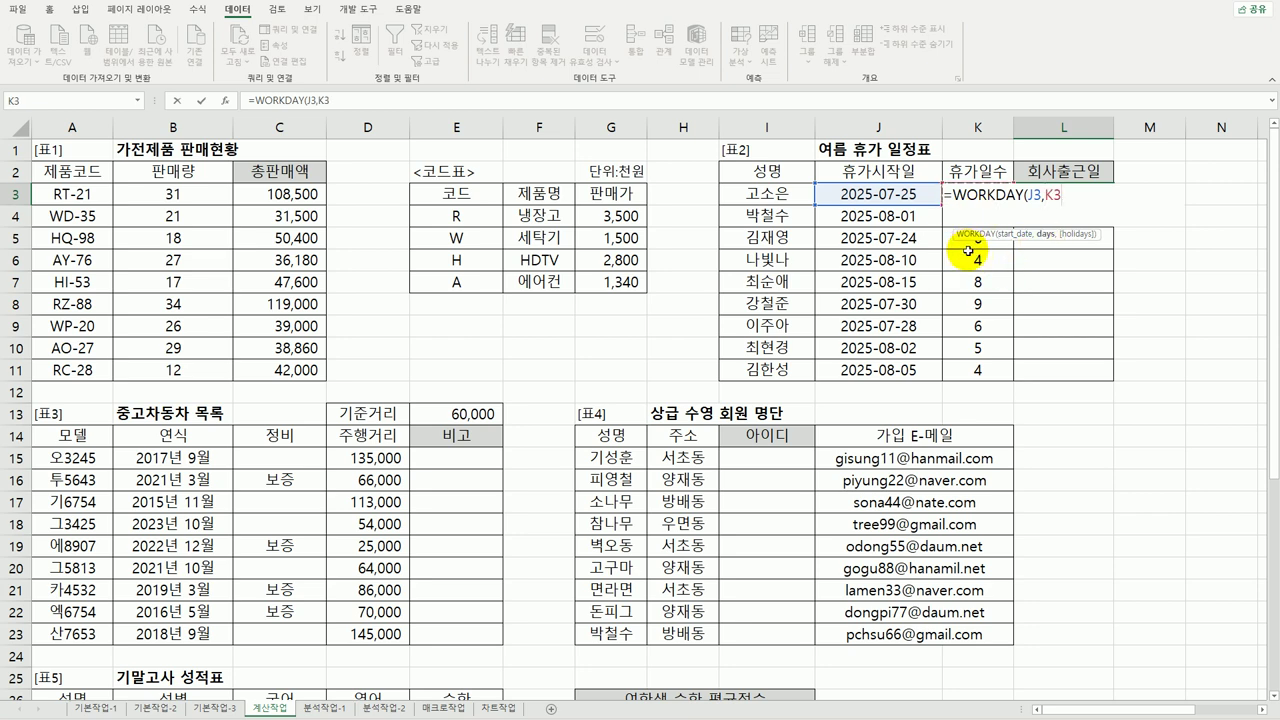
{"action": "type", "text": ")"}
{"action": "key", "text": "Return"}
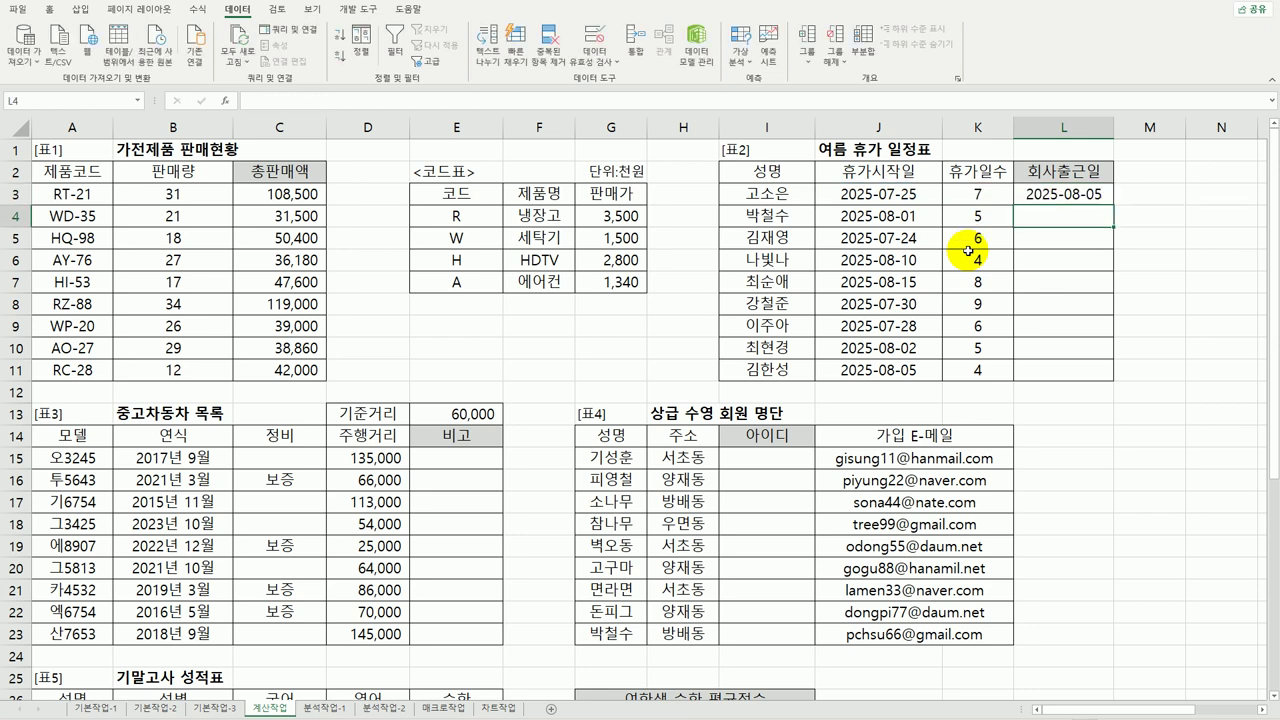
{"action": "left_click", "coordinate": [1040, 196]}
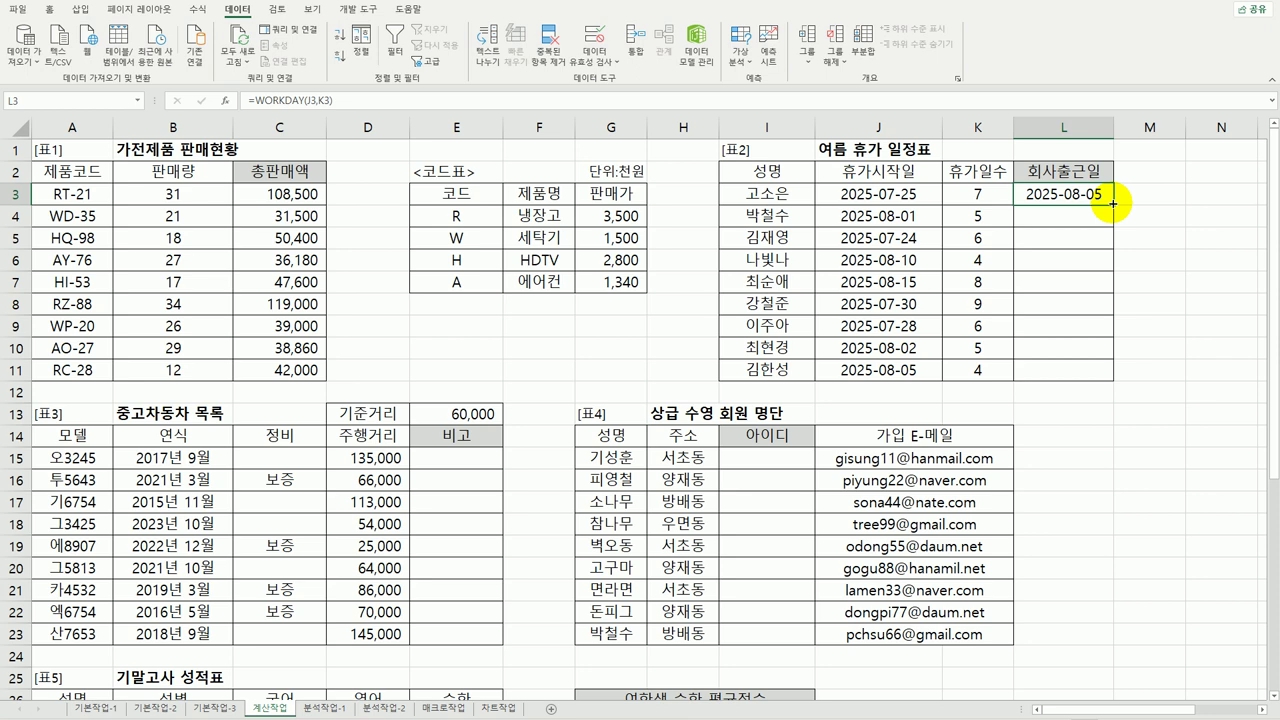
{"action": "left_click_drag", "start_coordinate": [1112, 203], "coordinate": [1101, 372]}
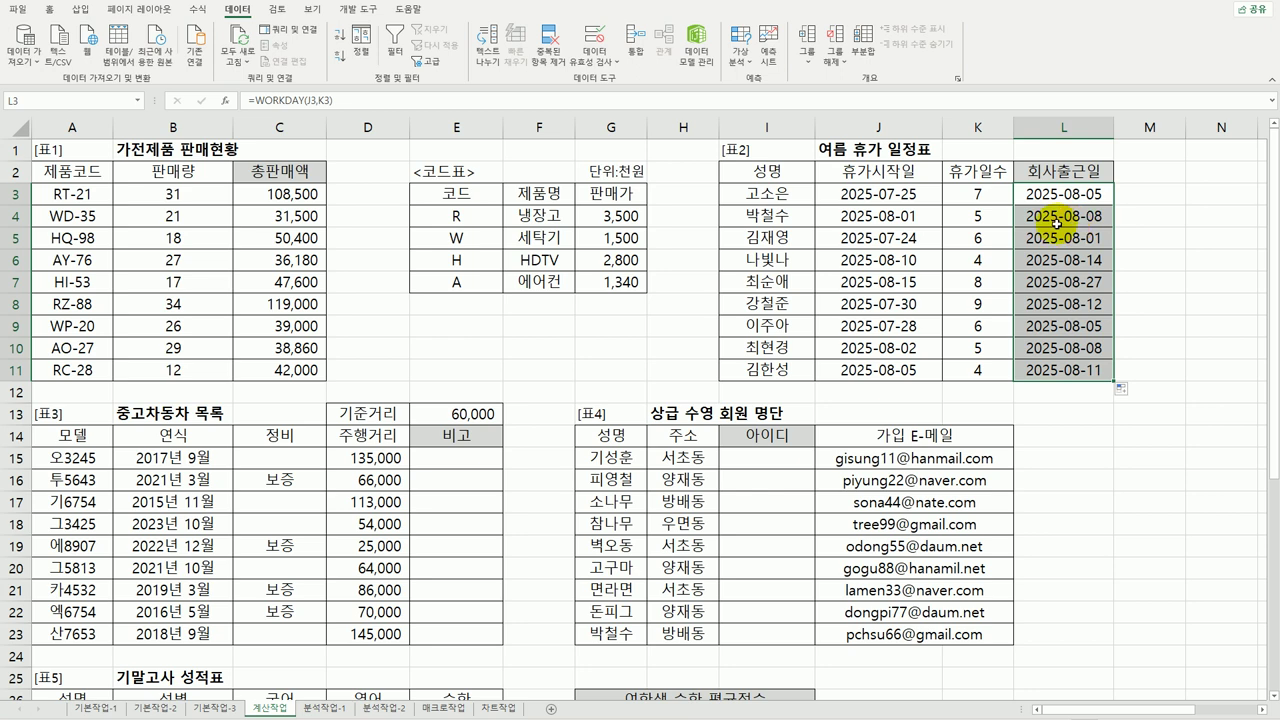
Step: Begin an IF formula for 표3's 비고 in E15 with the test D15-$E$13<=0 and "최상급" as the true value
{"action": "left_click", "coordinate": [463, 462]}
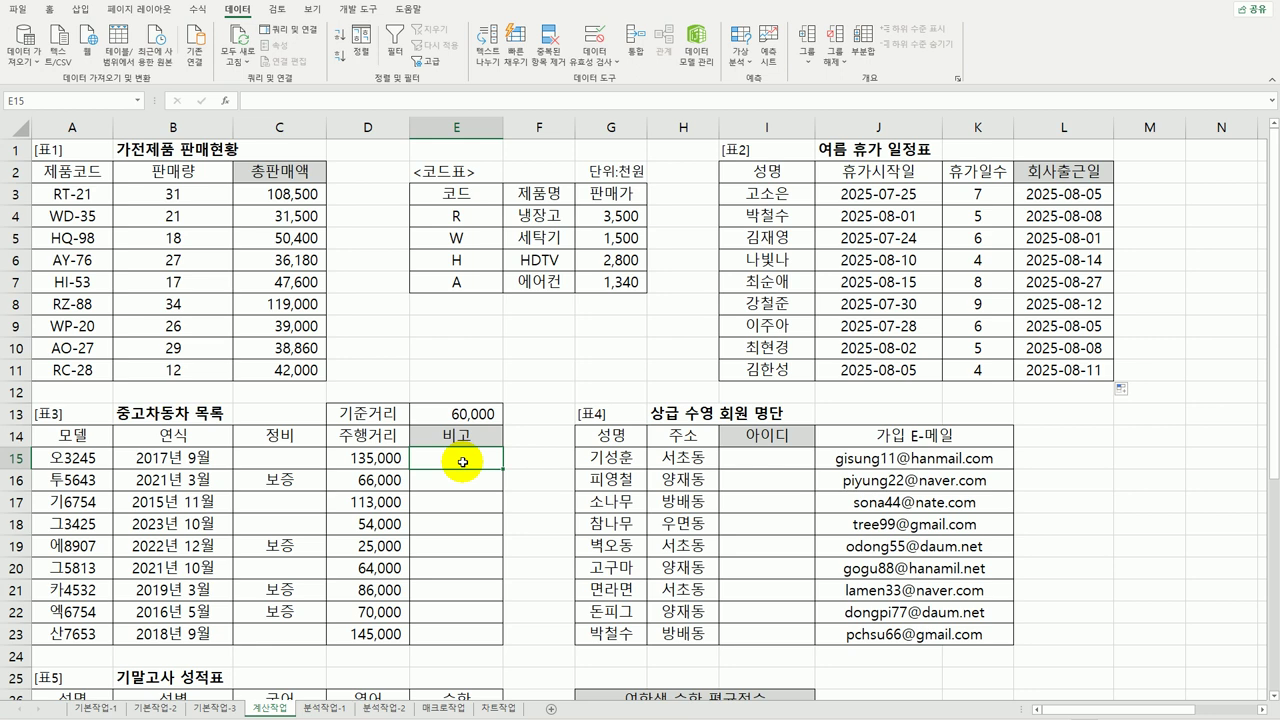
{"action": "type", "text": "=IF("}
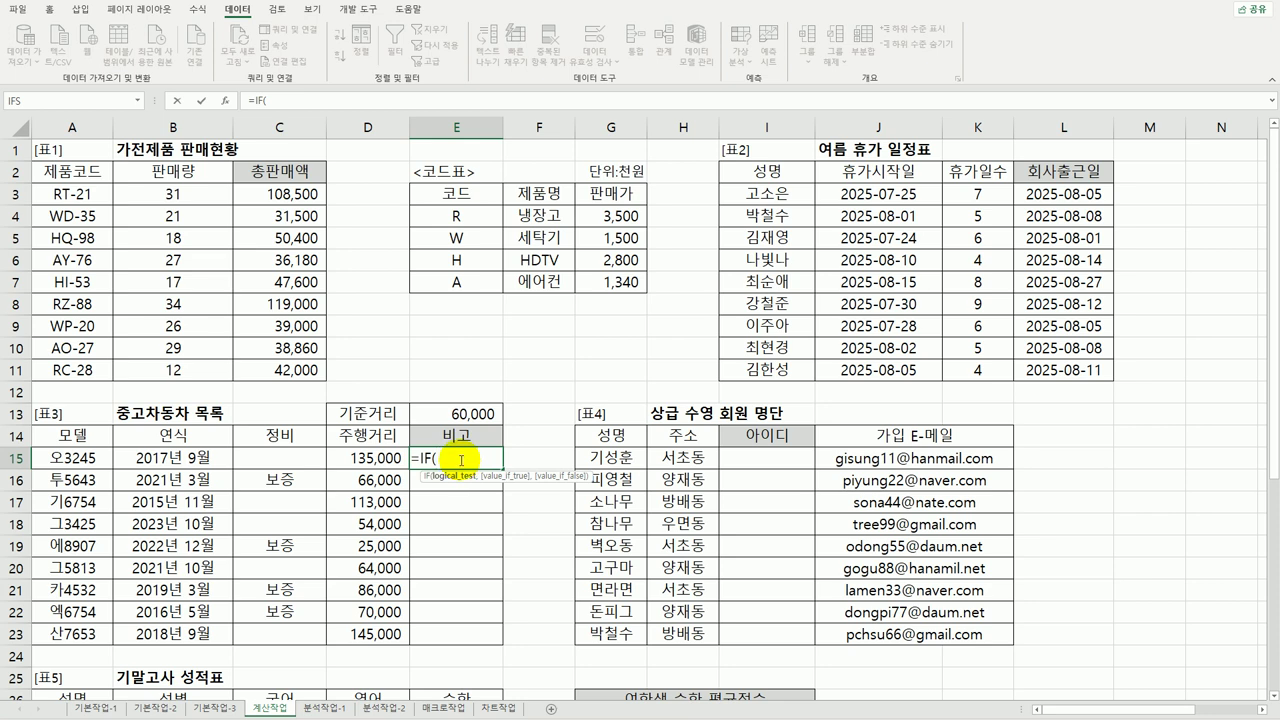
{"action": "left_click", "coordinate": [366, 456]}
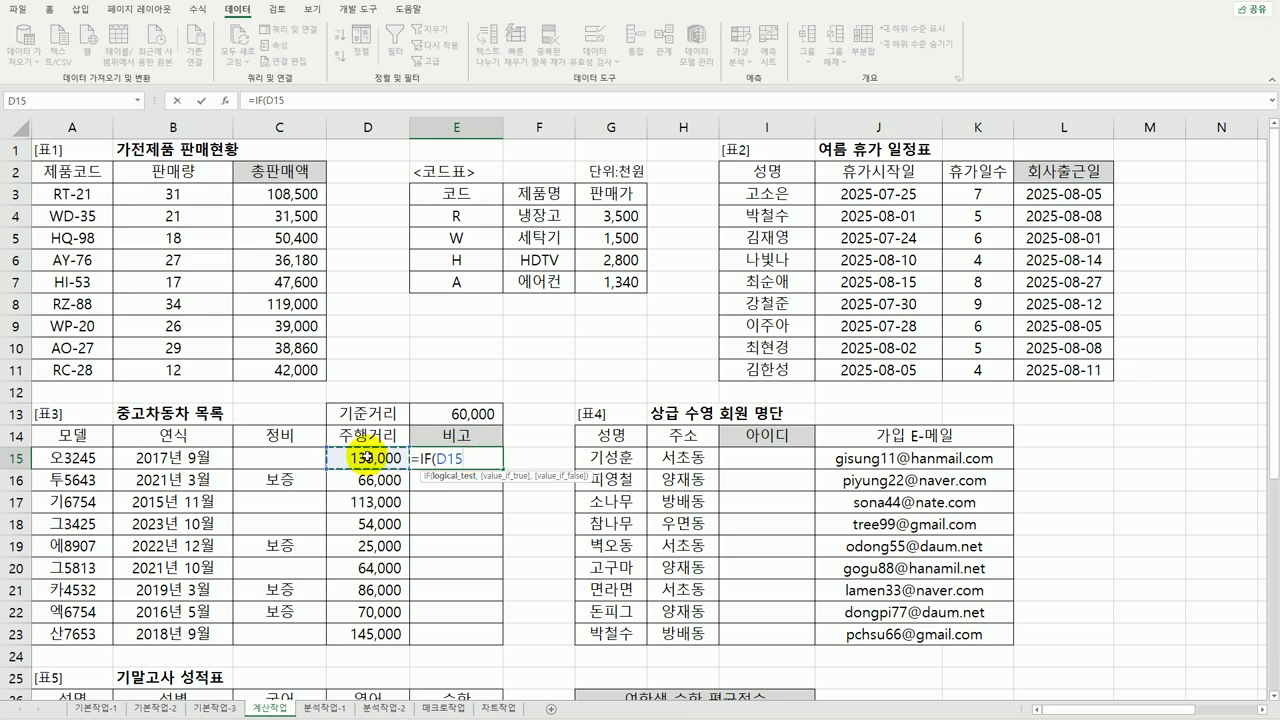
{"action": "type", "text": "-"}
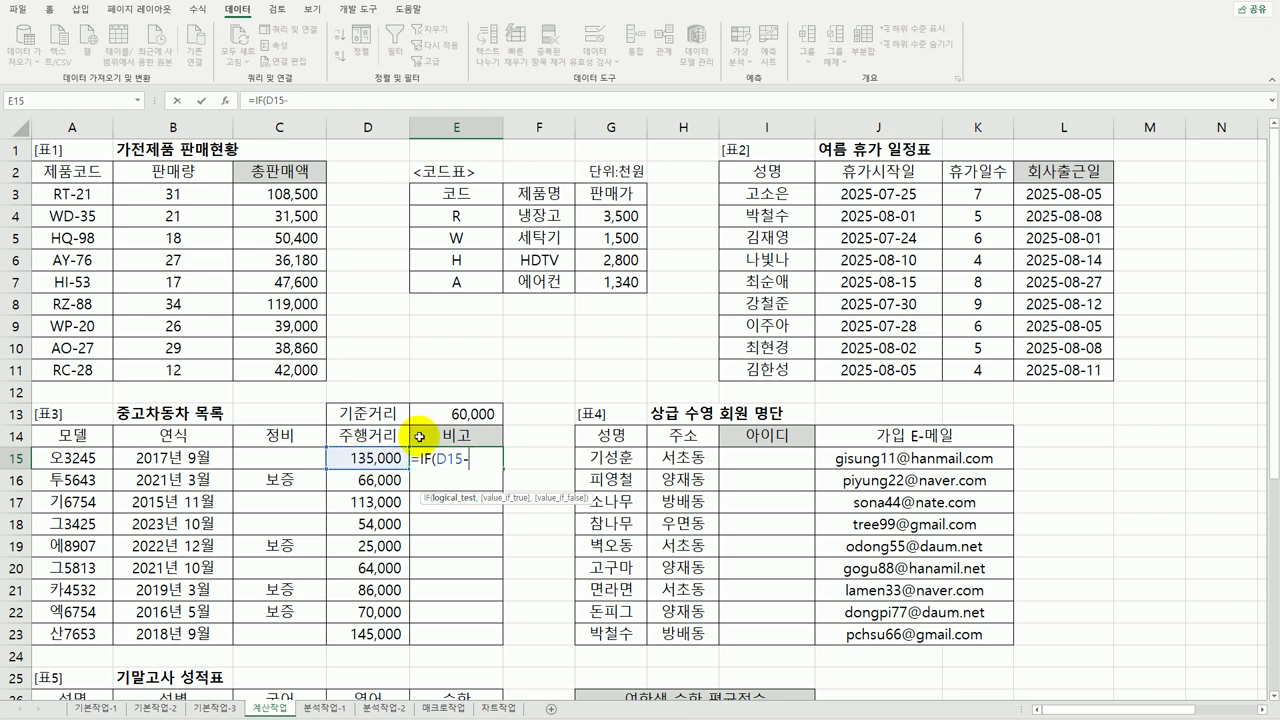
{"action": "left_click", "coordinate": [456, 416]}
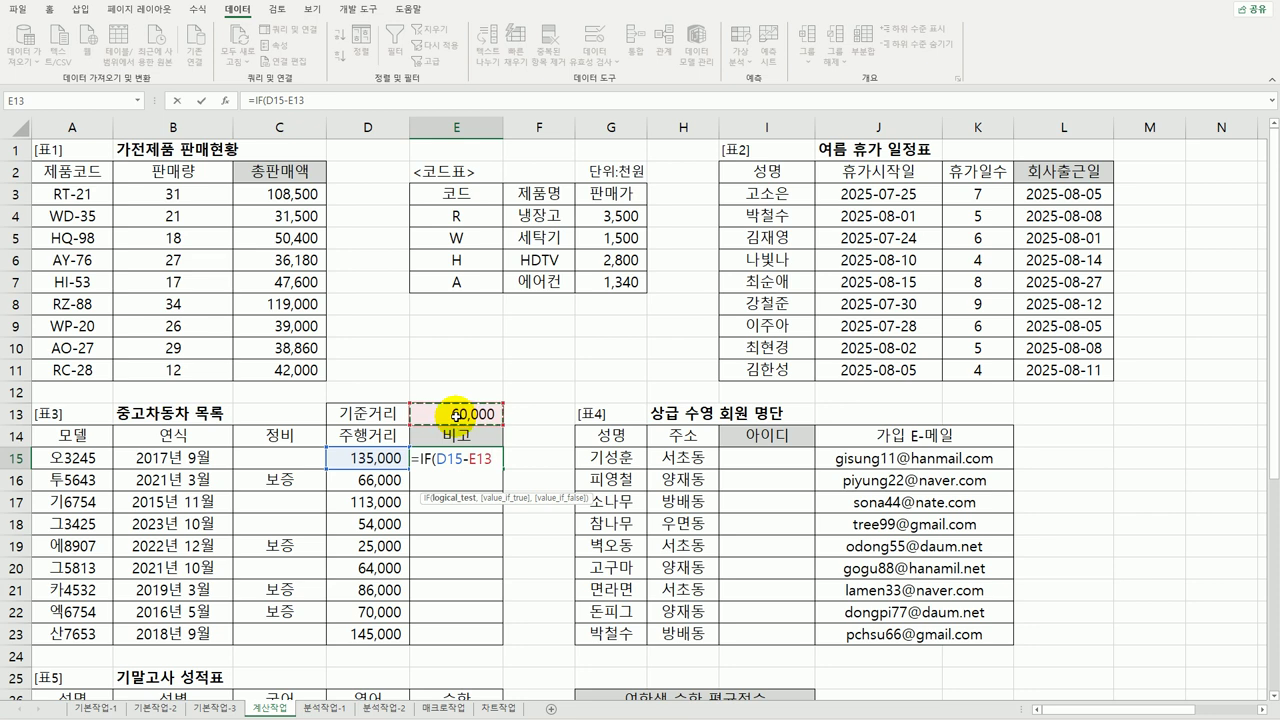
{"action": "key", "text": "F4"}
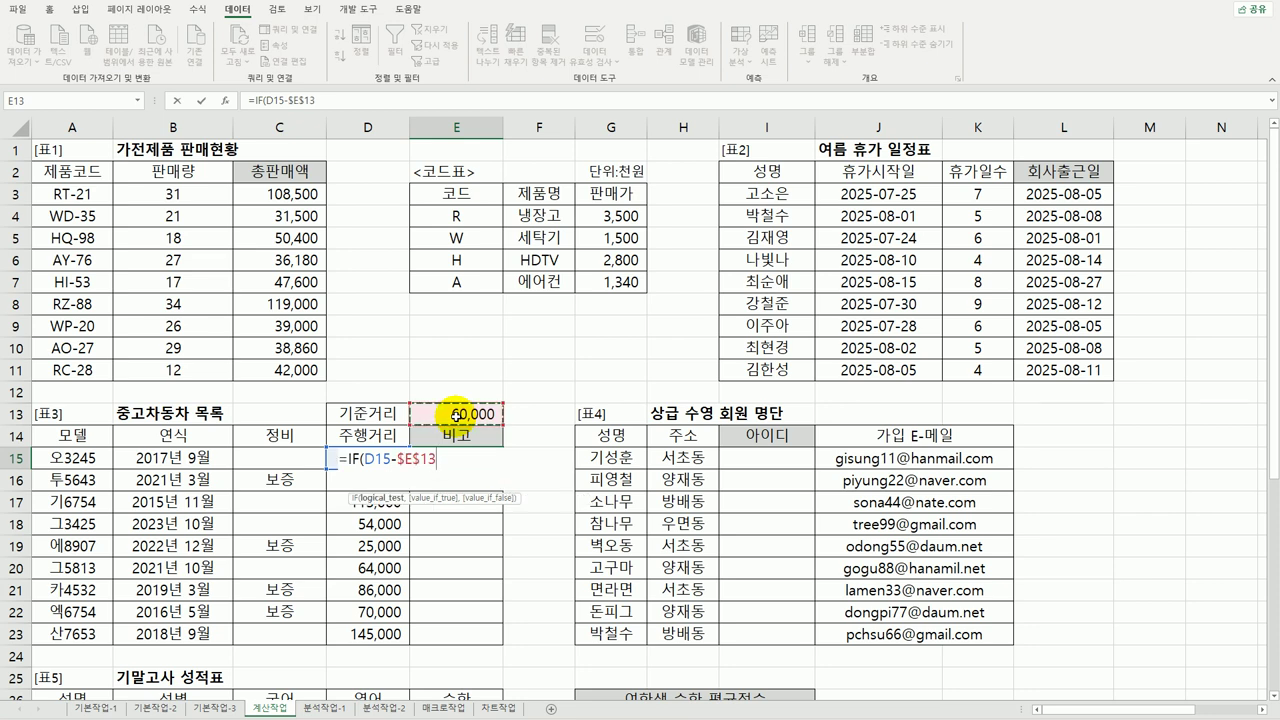
{"action": "type", "text": "<=0,"}
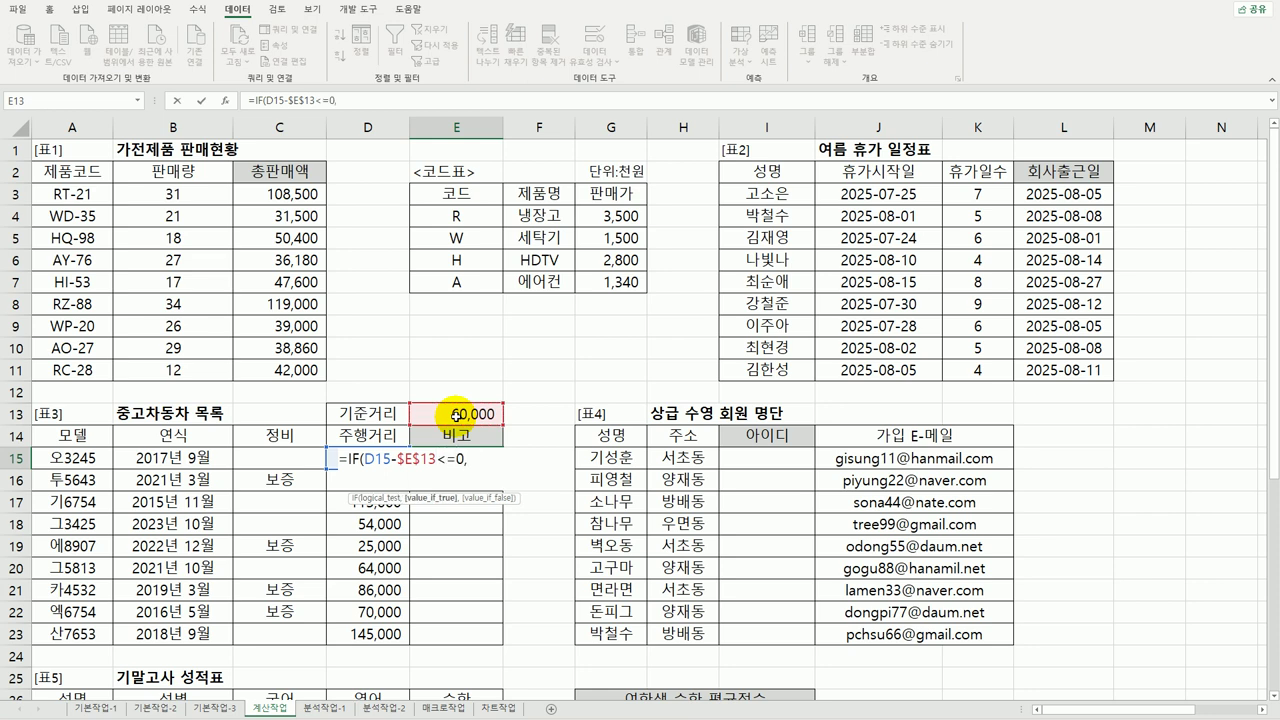
{"action": "type", "text": "\""}
{"action": "type", "text": "최사"}
{"action": "type", "text": "상급\""}
{"action": "type", "text": ","}
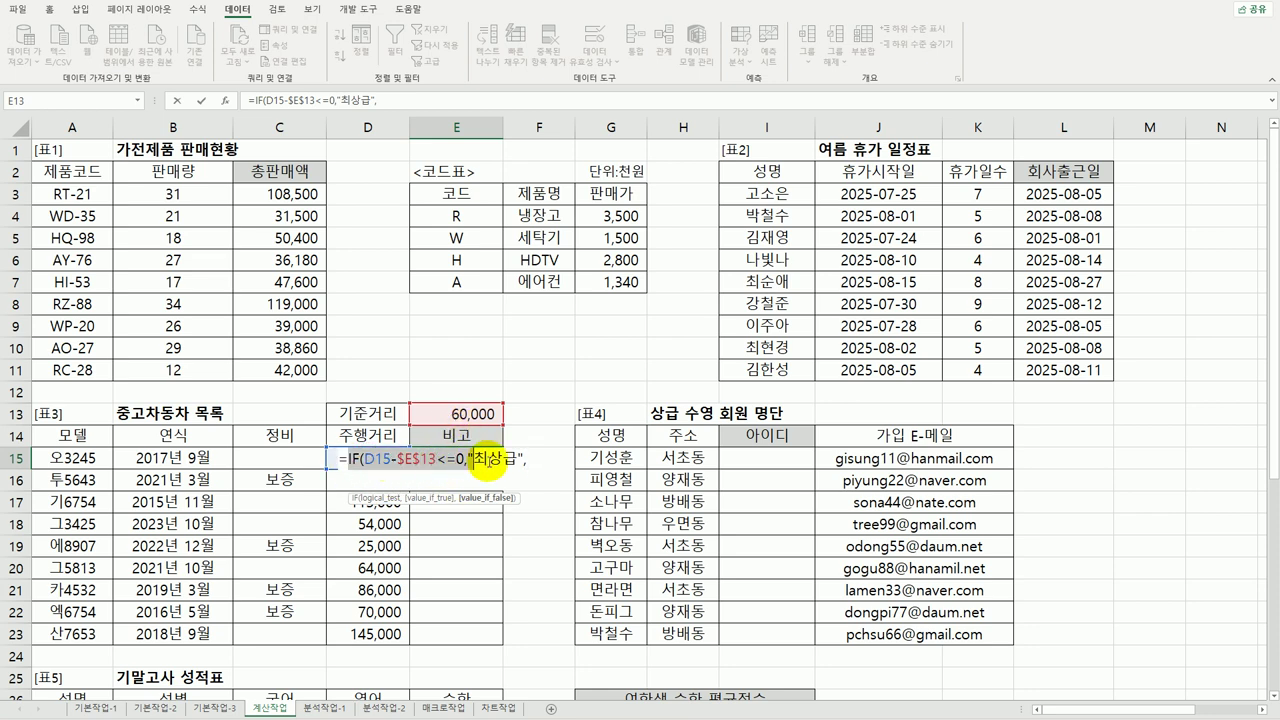
Step: Copy the IF portion of E15's formula and paste it as a nested IF in the false argument
{"action": "left_click_drag", "start_coordinate": [486, 458], "coordinate": [533, 463]}
{"action": "key", "text": "ctrl+c"}
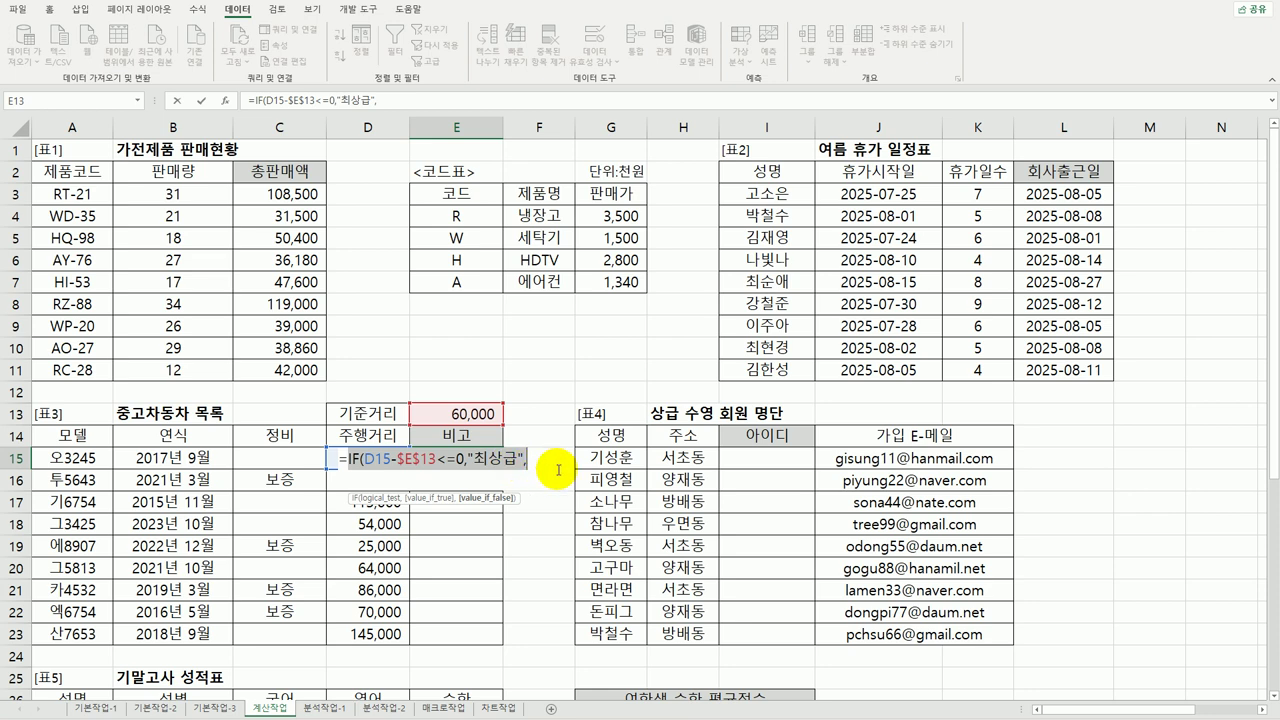
{"action": "left_click", "coordinate": [540, 462]}
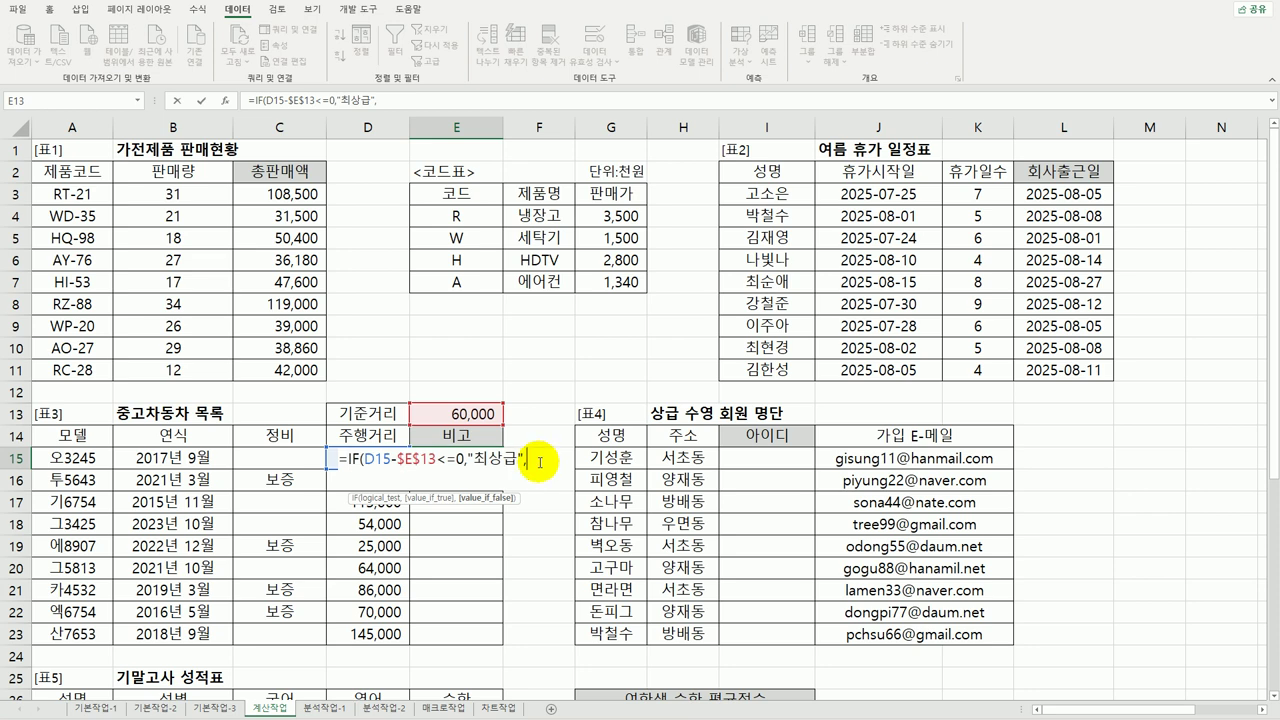
{"action": "key", "text": "ctrl+v"}
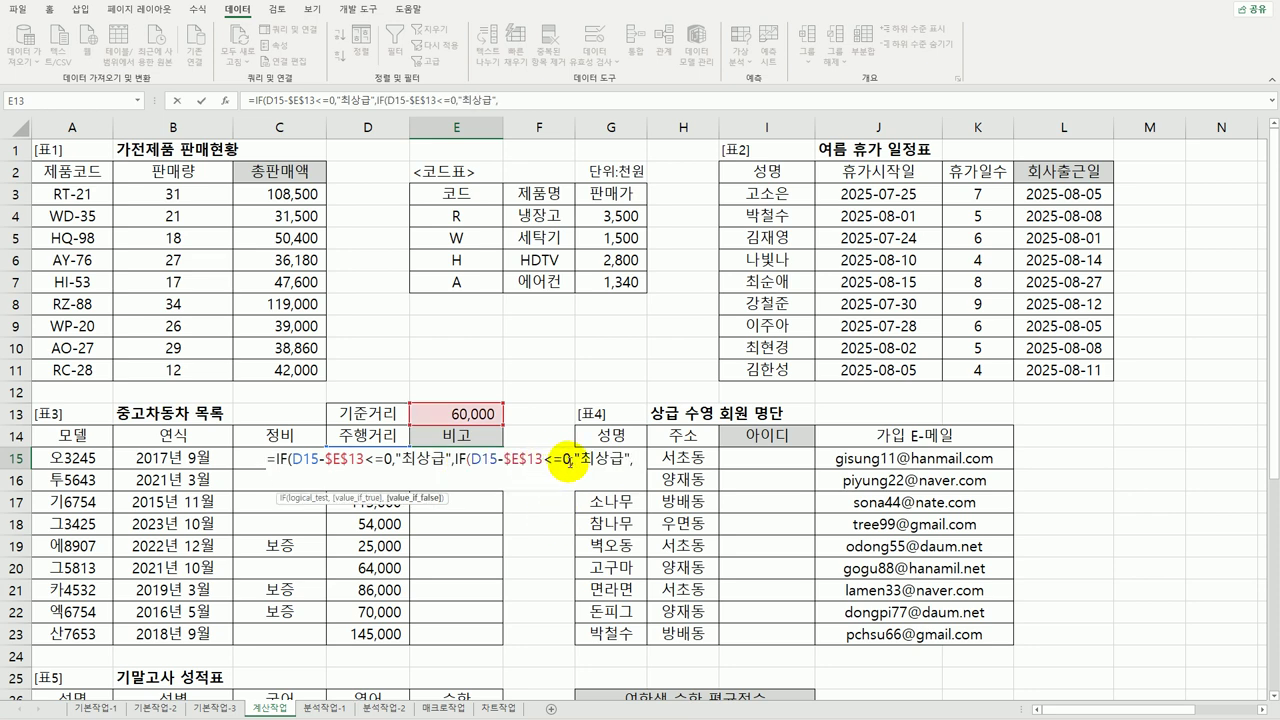
Step: Set the nested IF's threshold to 20000 and its true value to "상급" in E15's formula
{"action": "left_click", "coordinate": [568, 462]}
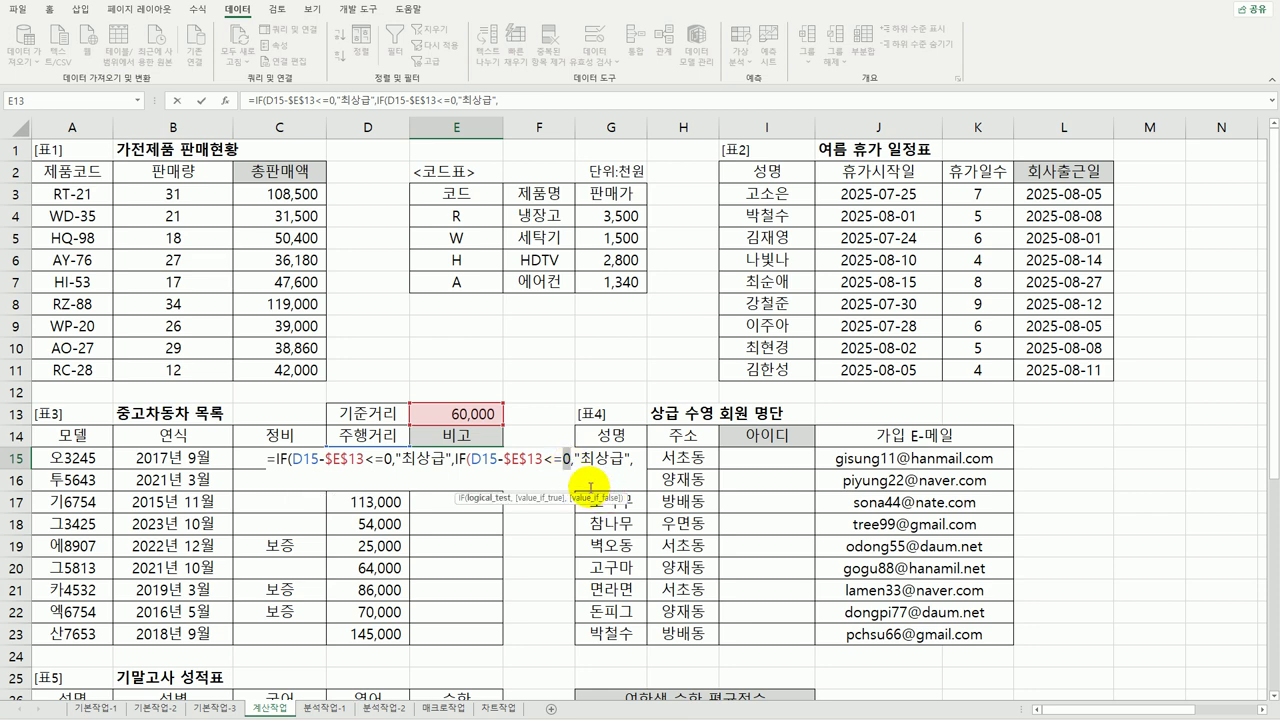
{"action": "type", "text": "20"}
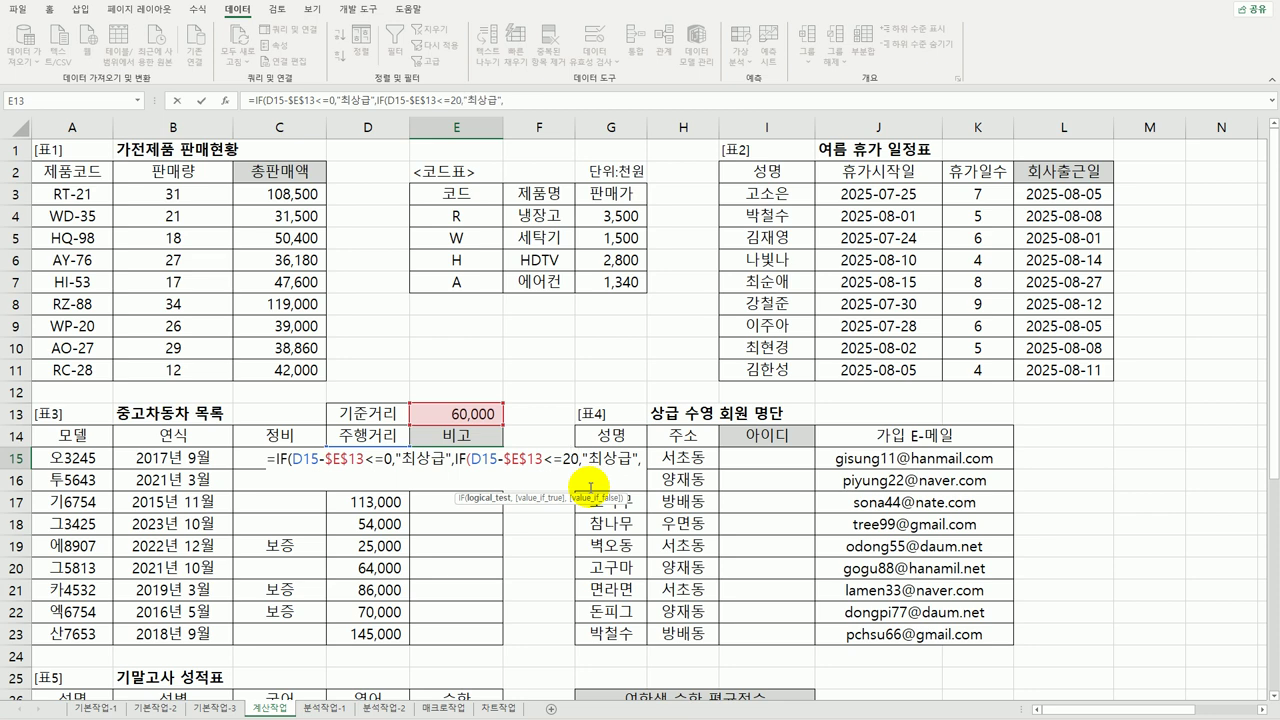
{"action": "type", "text": "000"}
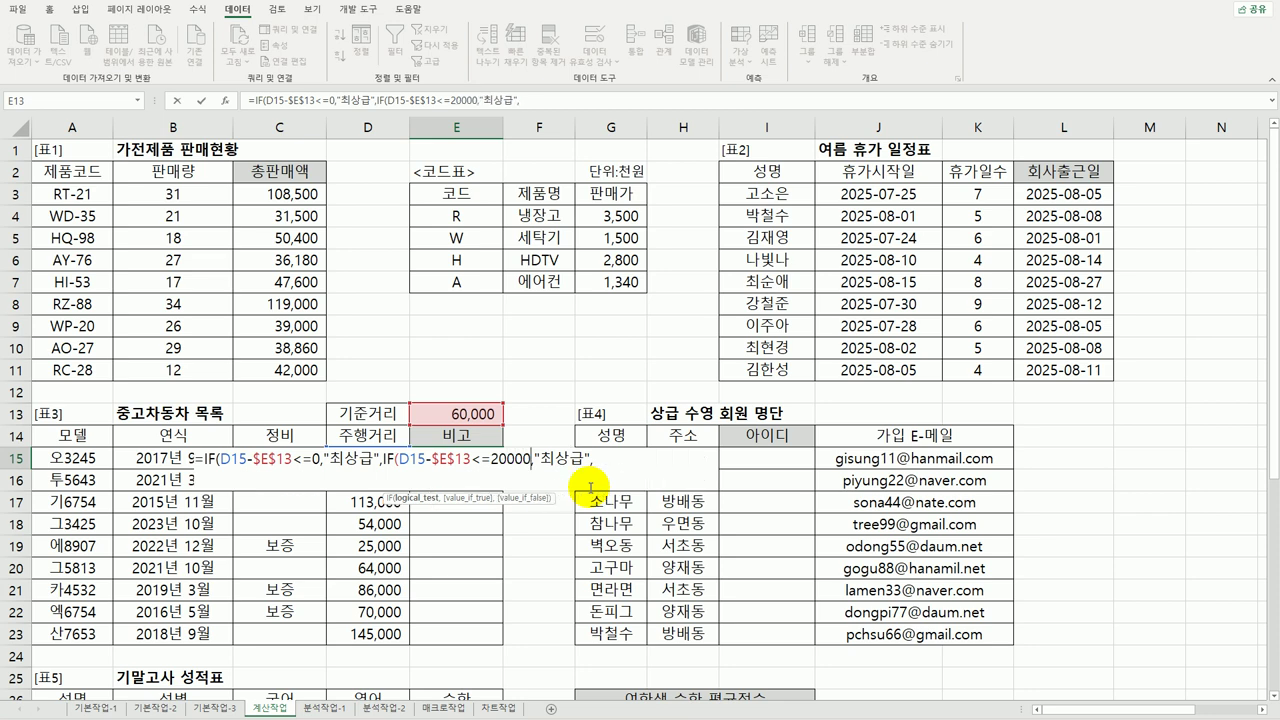
{"action": "left_click_drag", "start_coordinate": [541, 459], "coordinate": [556, 460]}
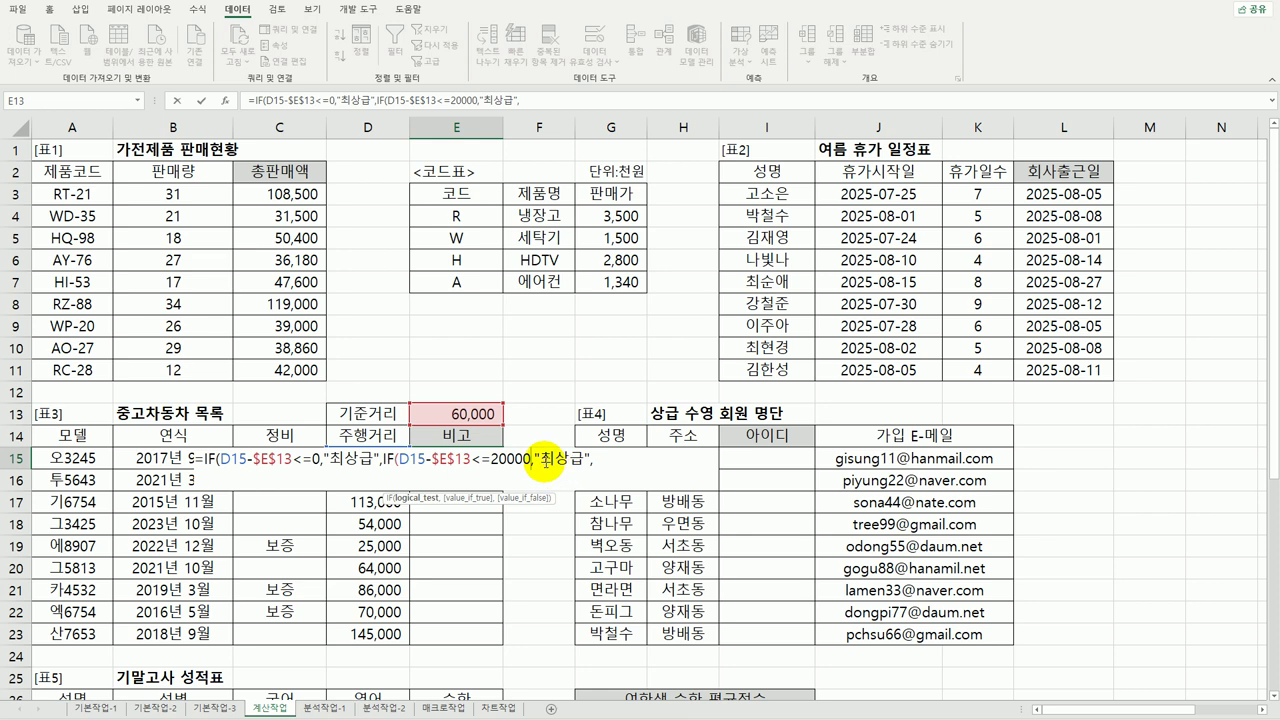
{"action": "key", "text": "Delete"}
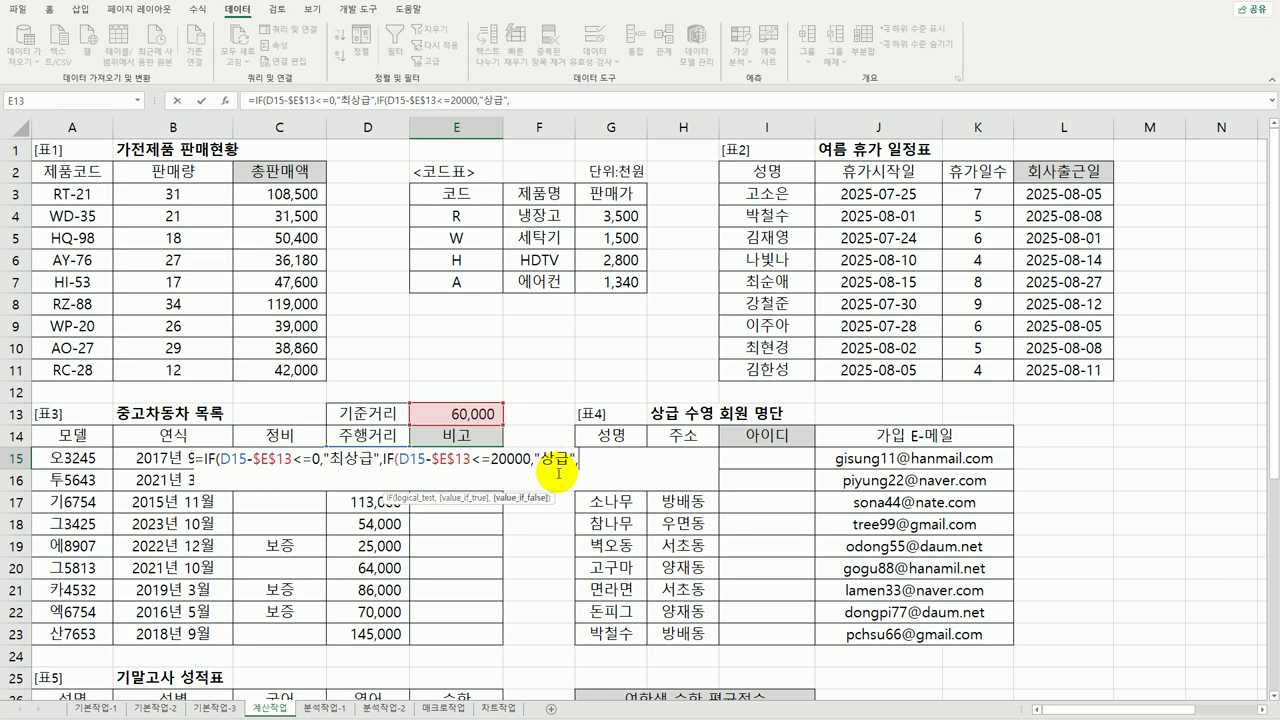
Step: Complete E15's nested IF with an empty string "" as the false value and fill the formula down to E23
{"action": "type", "text": "\"\""}
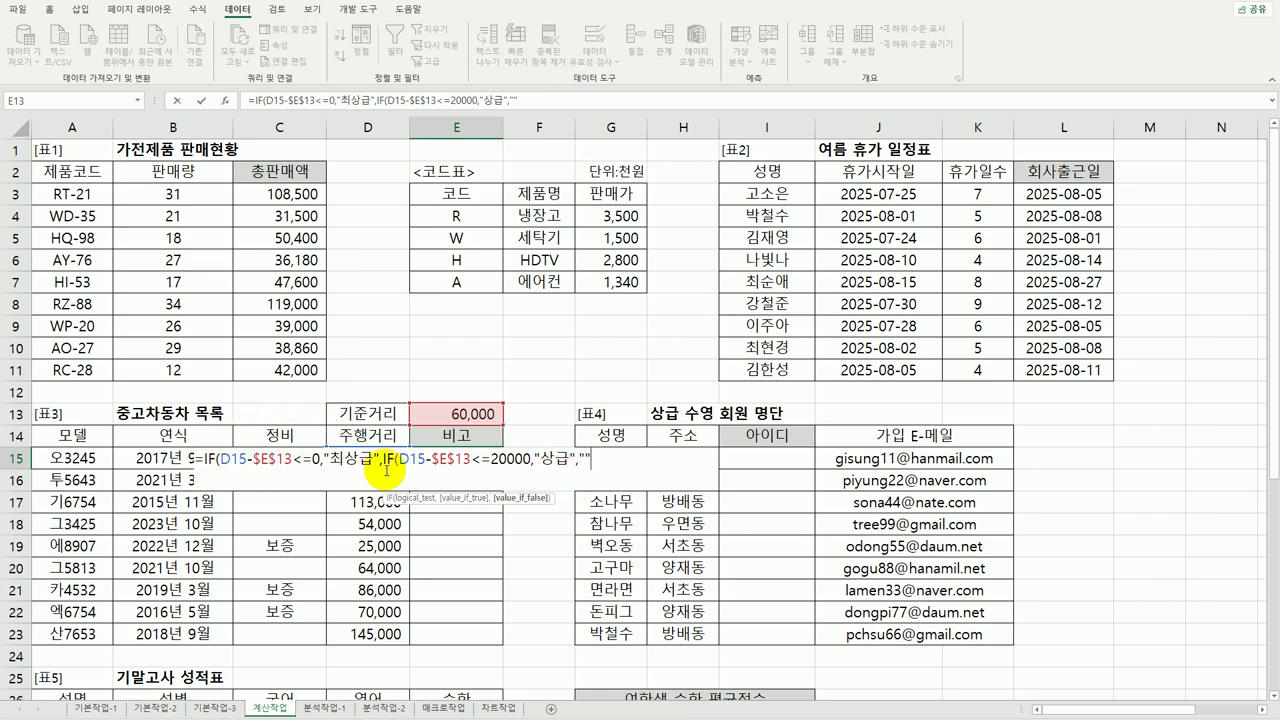
{"action": "type", "text": "))"}
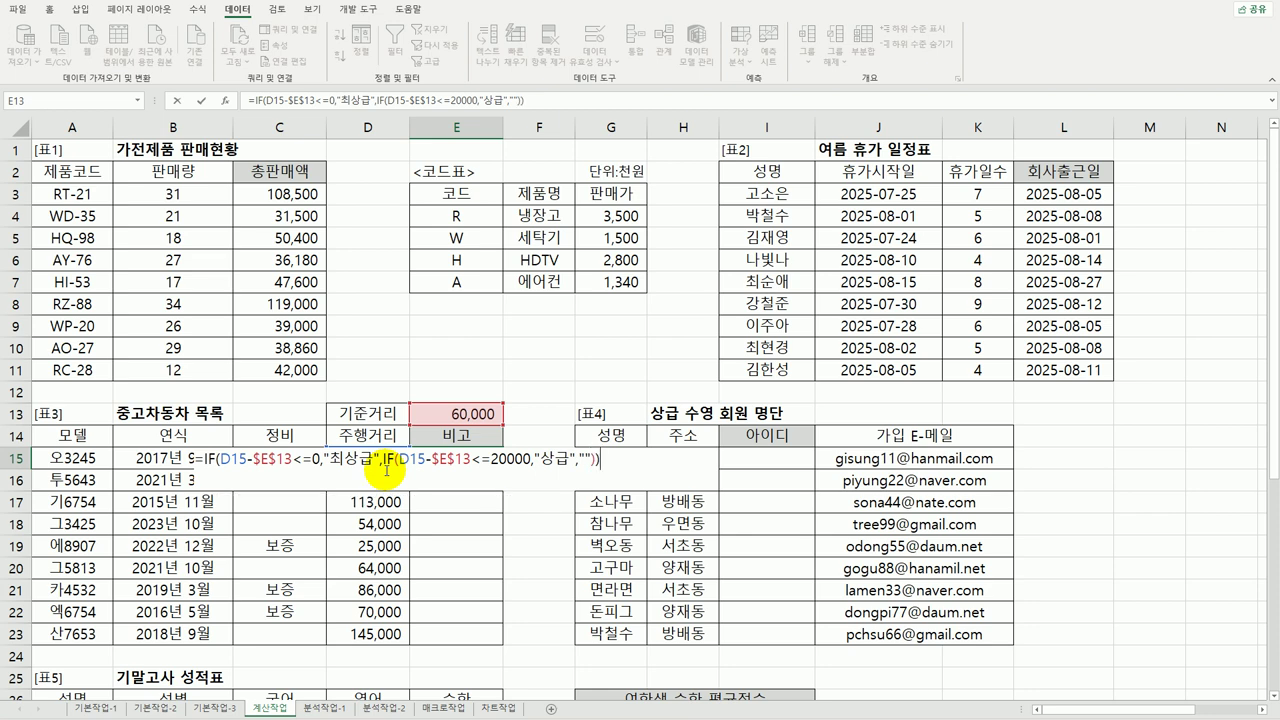
{"action": "key", "text": "Return"}
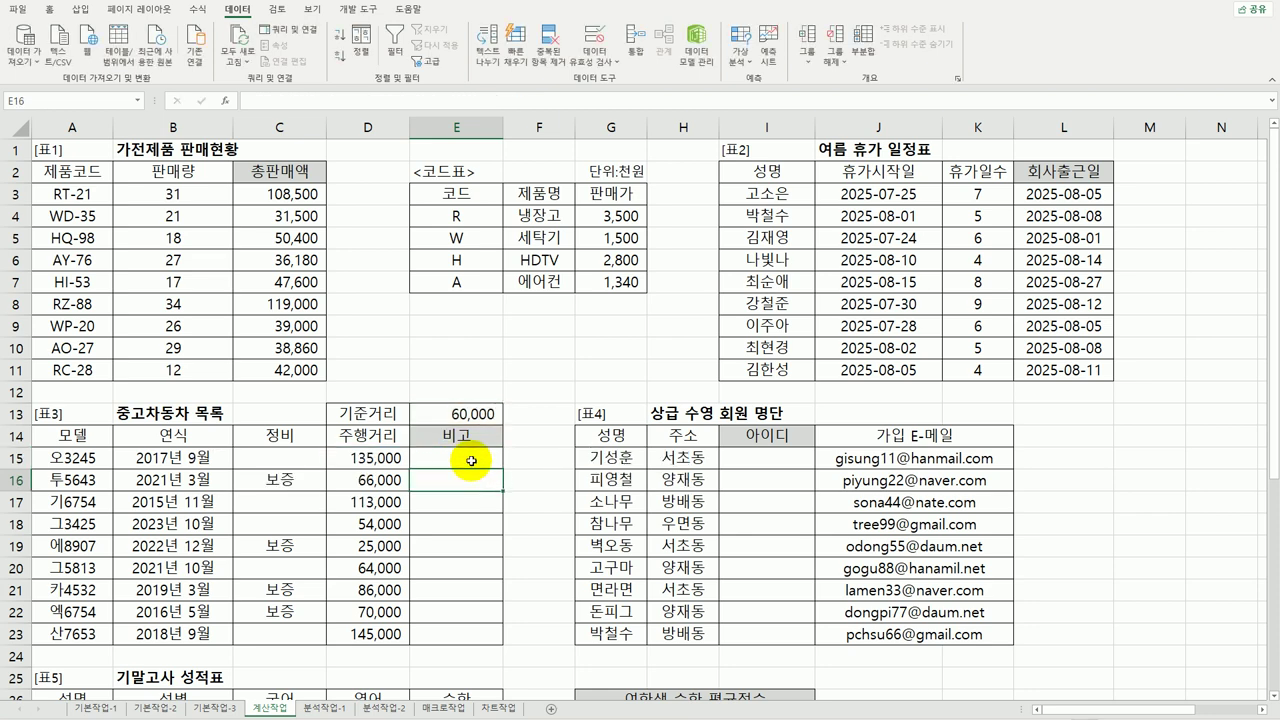
{"action": "left_click", "coordinate": [478, 460]}
{"action": "left_click_drag", "start_coordinate": [503, 466], "coordinate": [468, 646]}
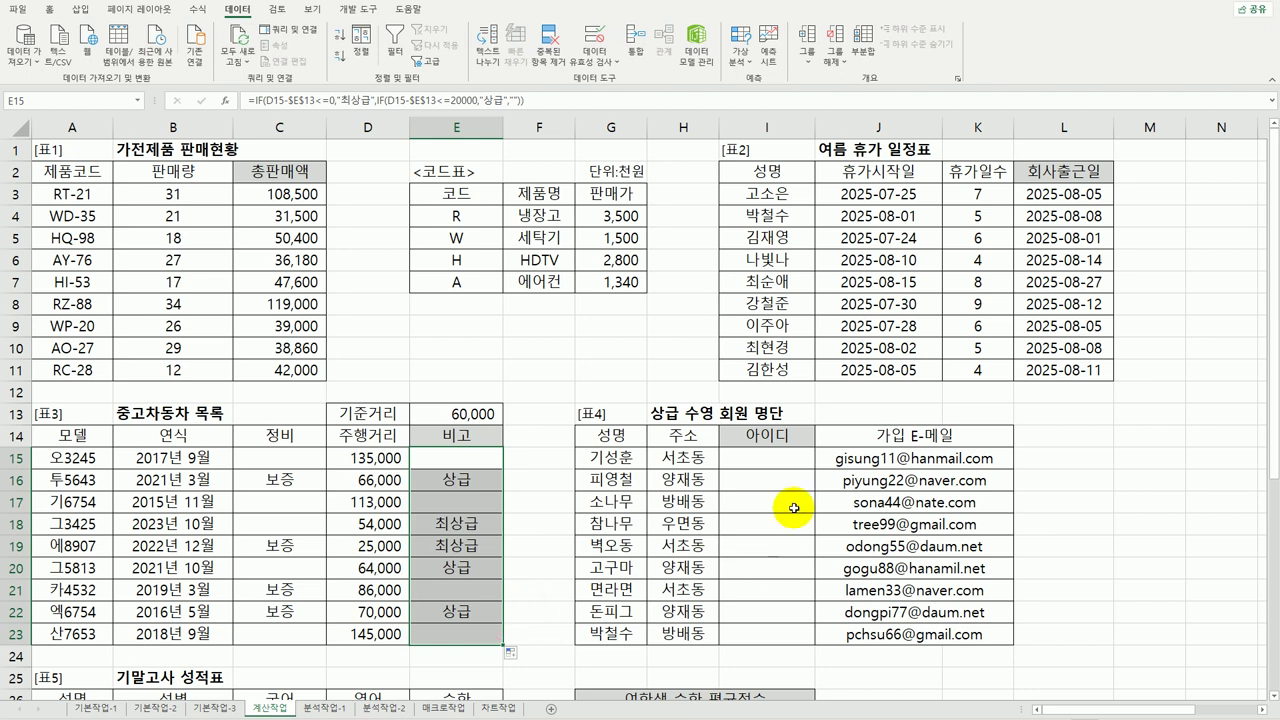
Step: Enter a SEARCH formula in I15 of 표4's 아이디 column that locates "@" in J15
{"action": "left_click", "coordinate": [793, 462]}
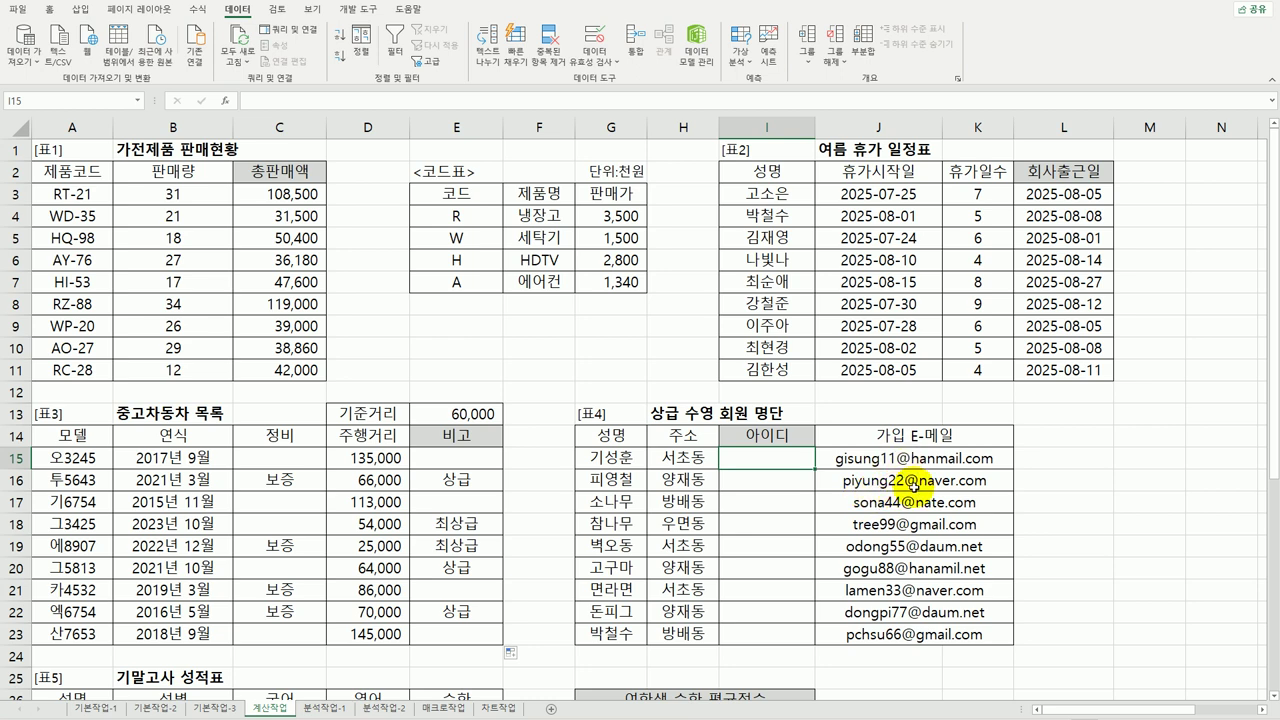
{"action": "left_click_drag", "start_coordinate": [920, 458], "coordinate": [913, 632]}
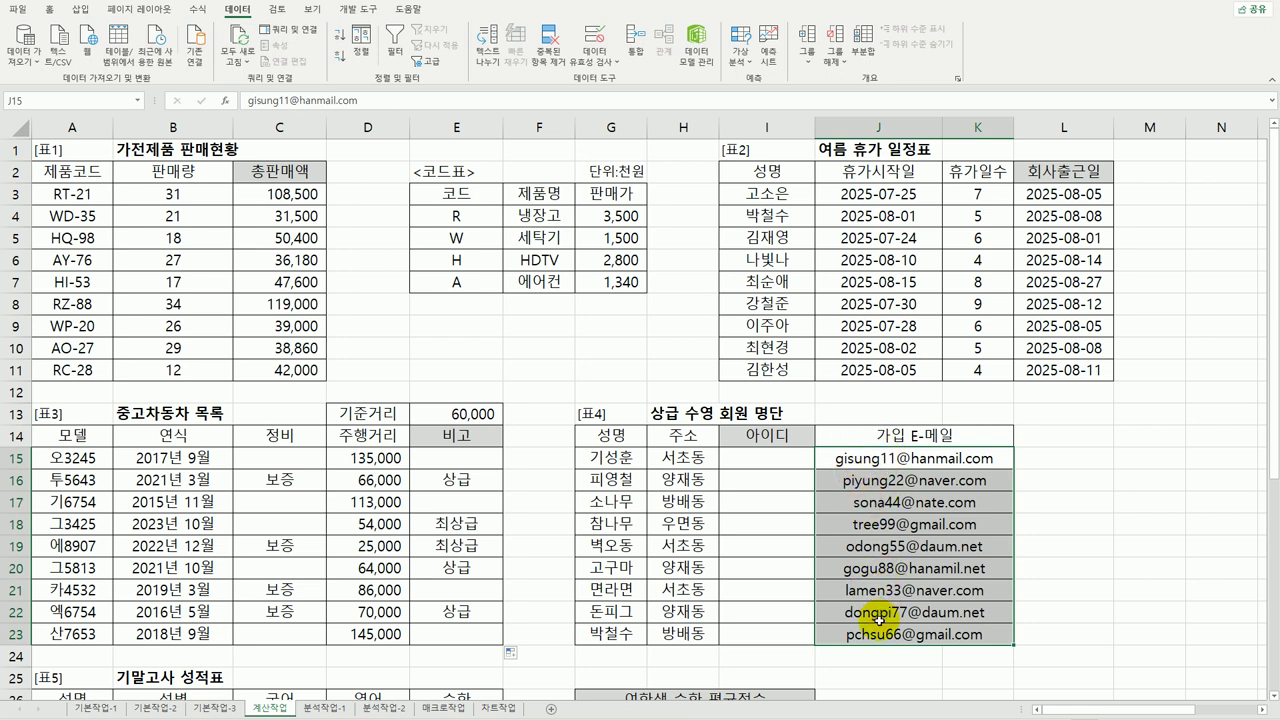
{"action": "left_click", "coordinate": [765, 458]}
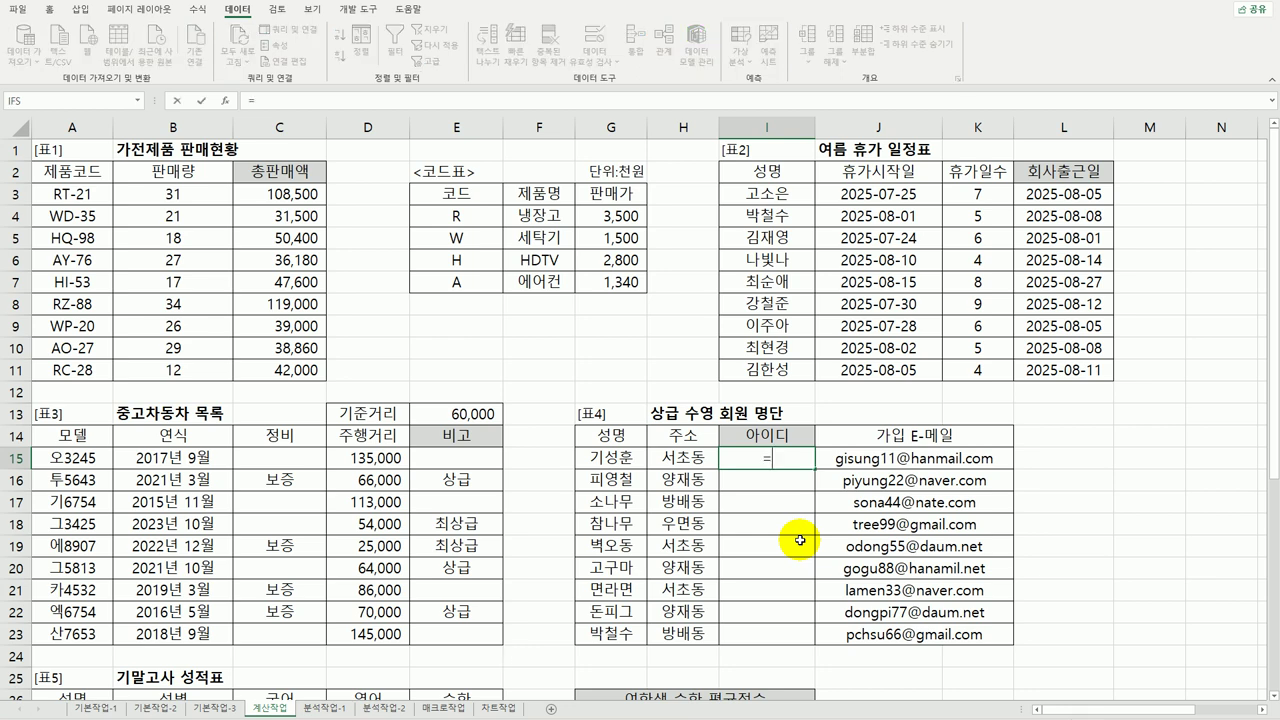
{"action": "type", "text": "=ㄴ"}
{"action": "key", "text": "BackSpace"}
{"action": "type", "text": "se"}
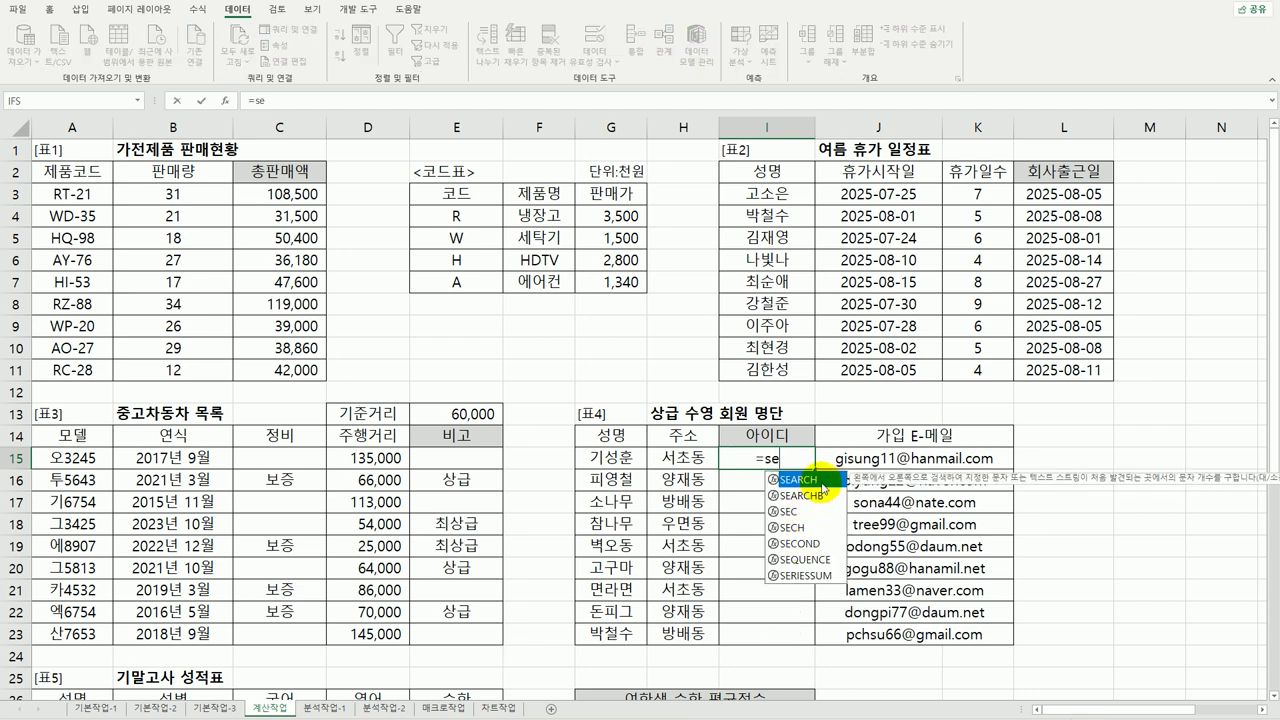
{"action": "double_click", "coordinate": [812, 479]}
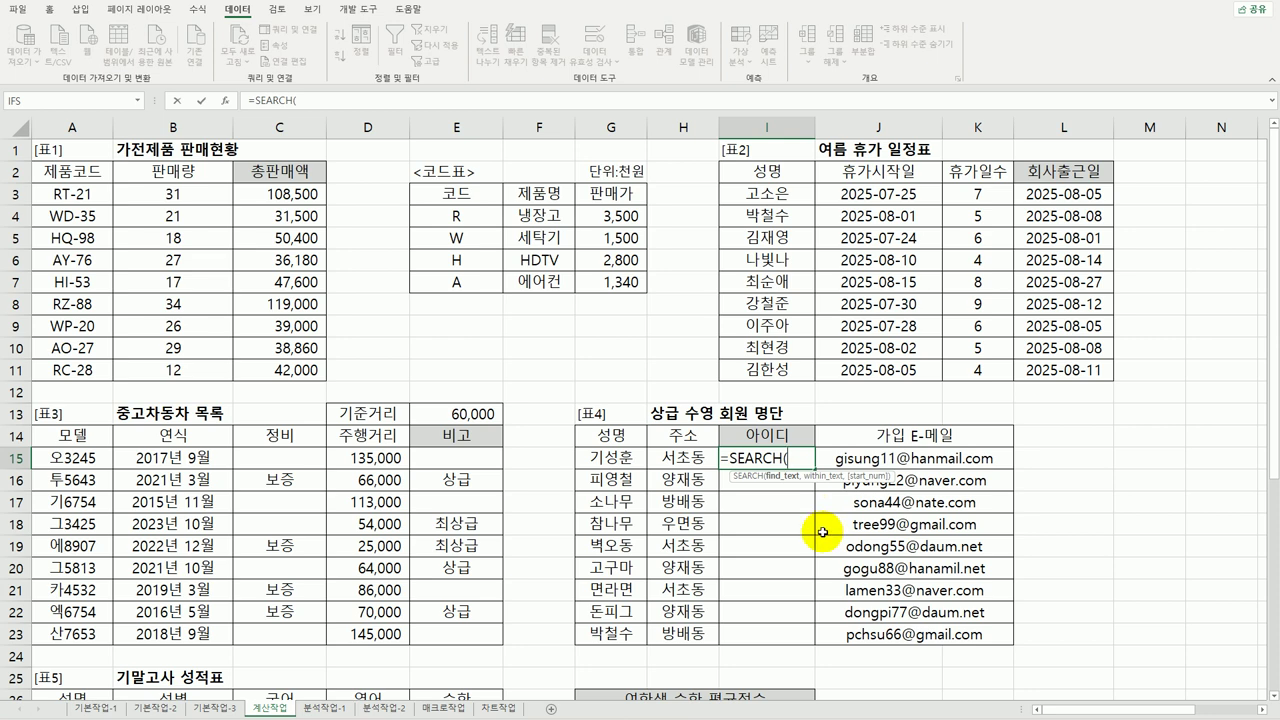
{"action": "type", "text": "\"@\","}
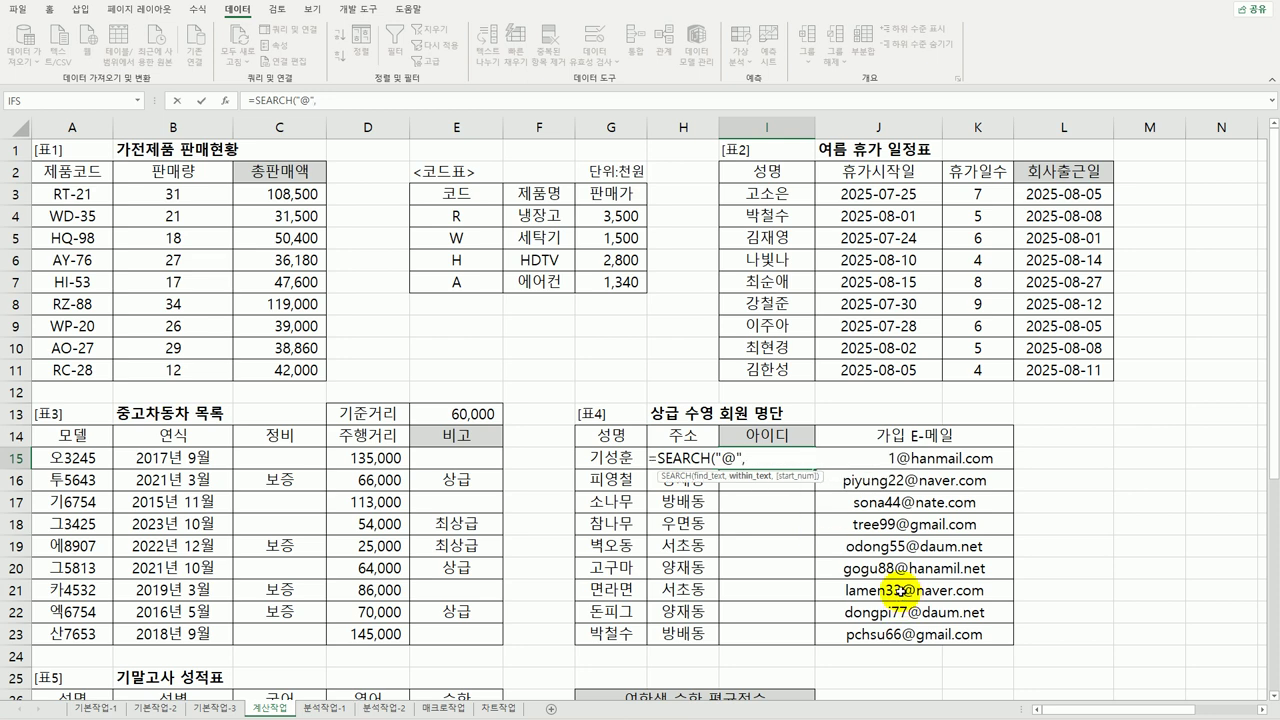
{"action": "left_click", "coordinate": [960, 465]}
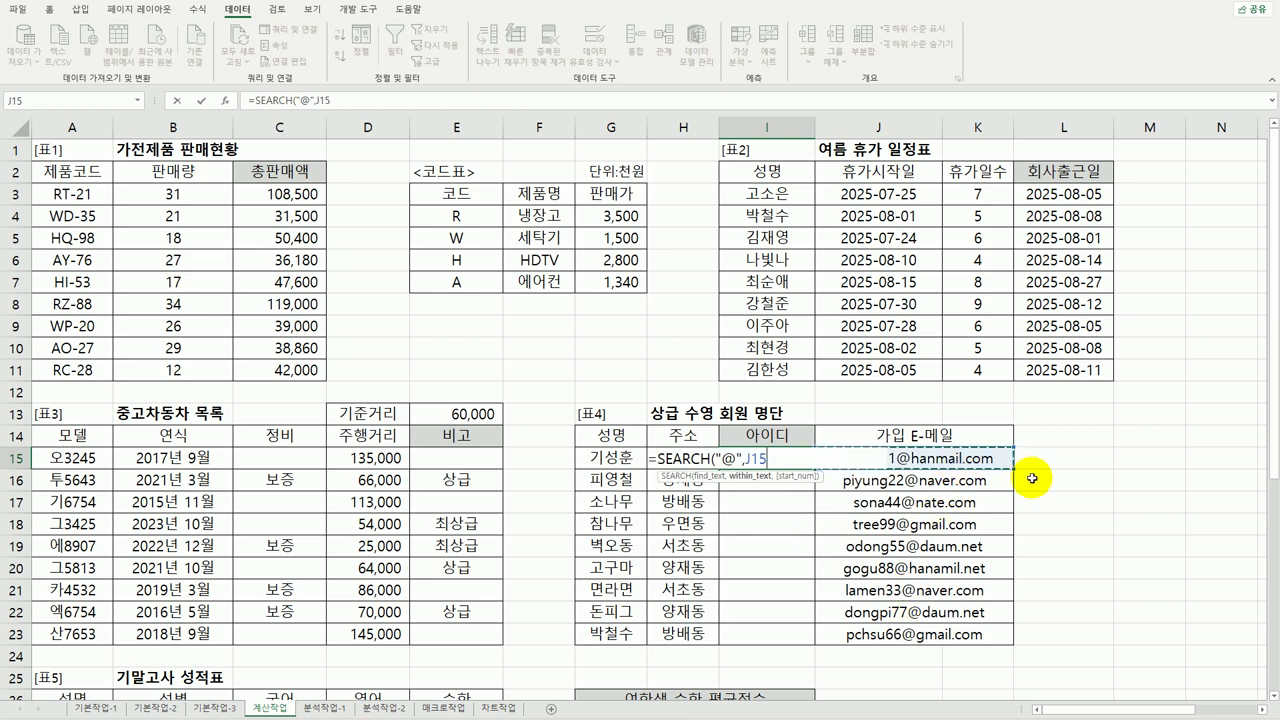
{"action": "type", "text": ")"}
{"action": "key", "text": "Return"}
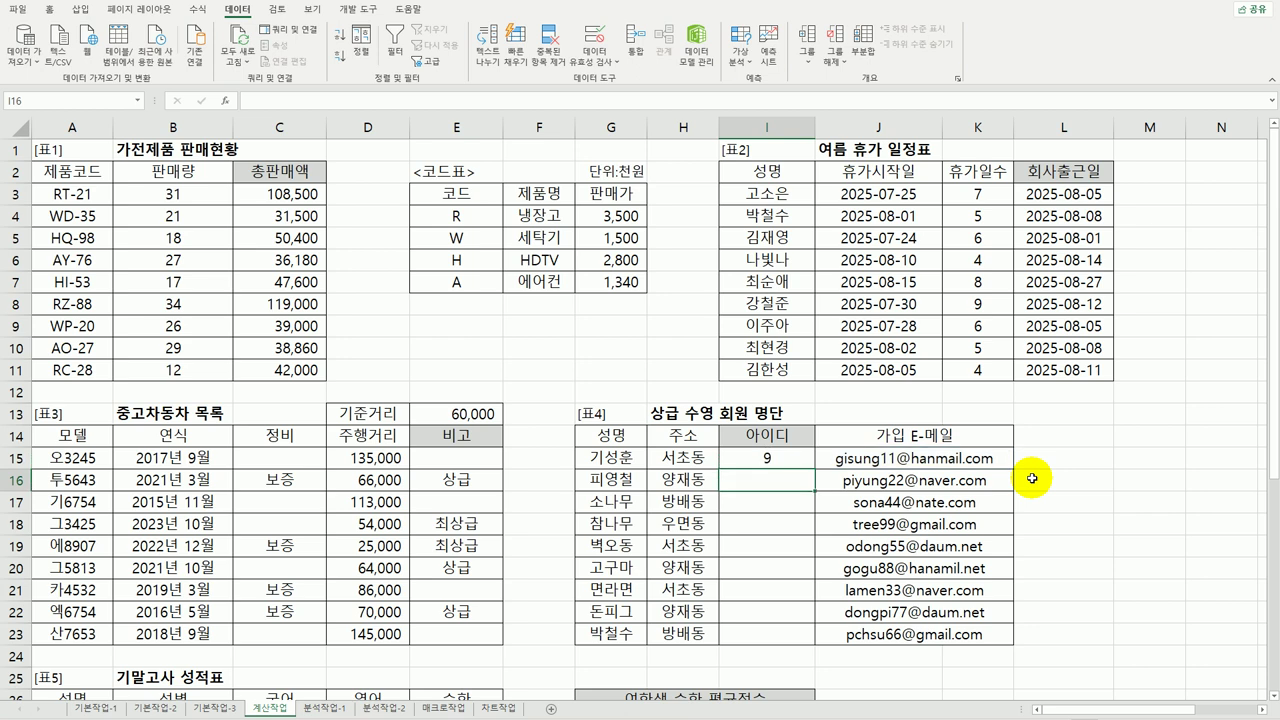
Step: Fill the SEARCH formula from I15 down to I23
{"action": "left_click", "coordinate": [805, 463]}
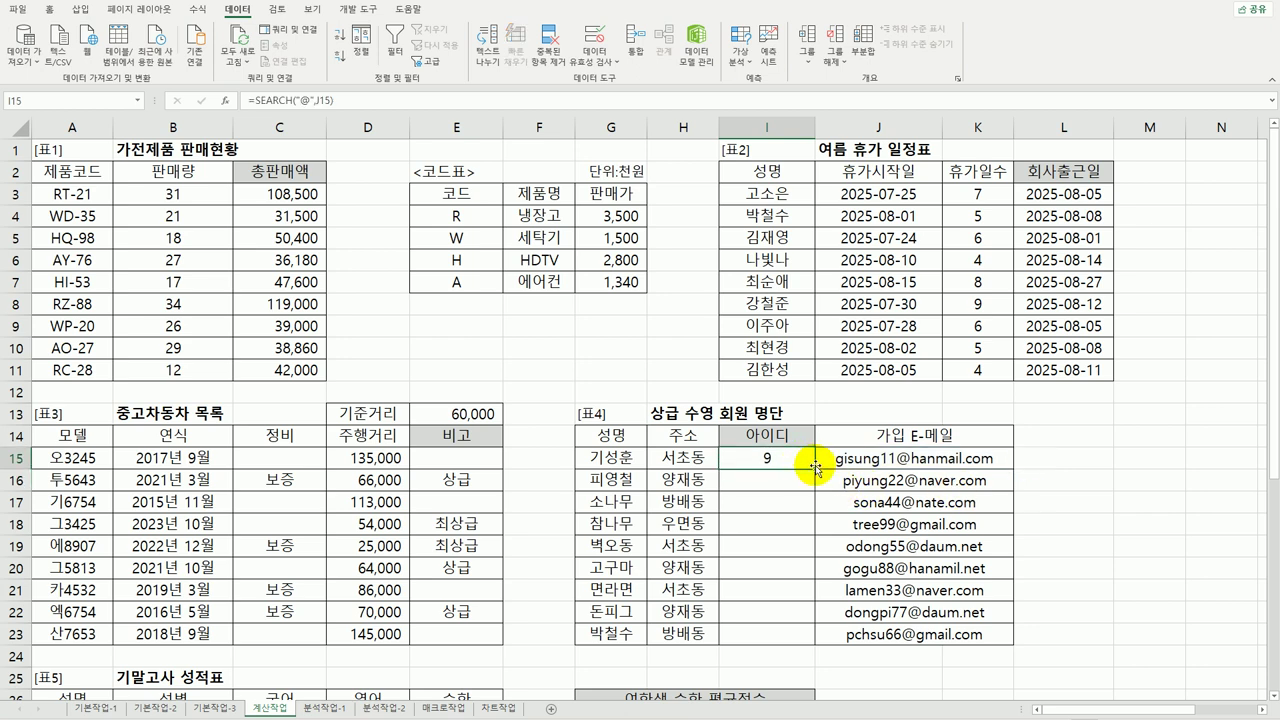
{"action": "left_click_drag", "start_coordinate": [815, 470], "coordinate": [794, 638]}
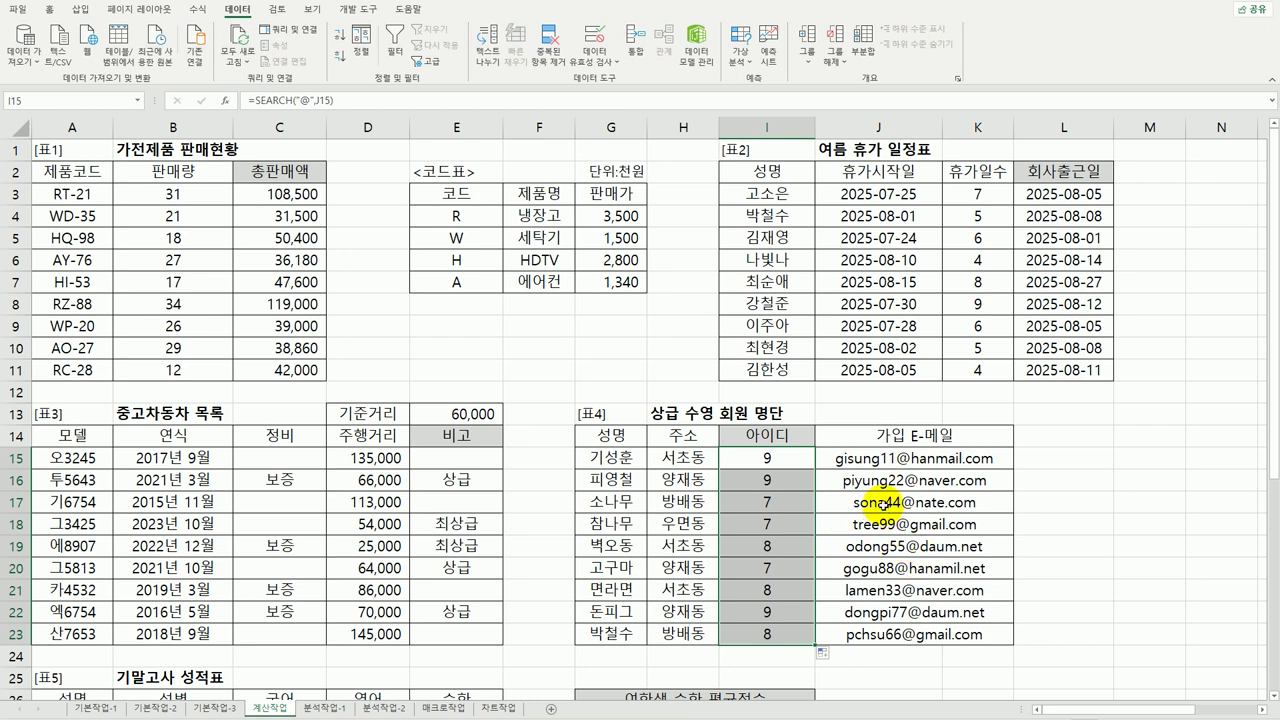
{"action": "left_click", "coordinate": [868, 503]}
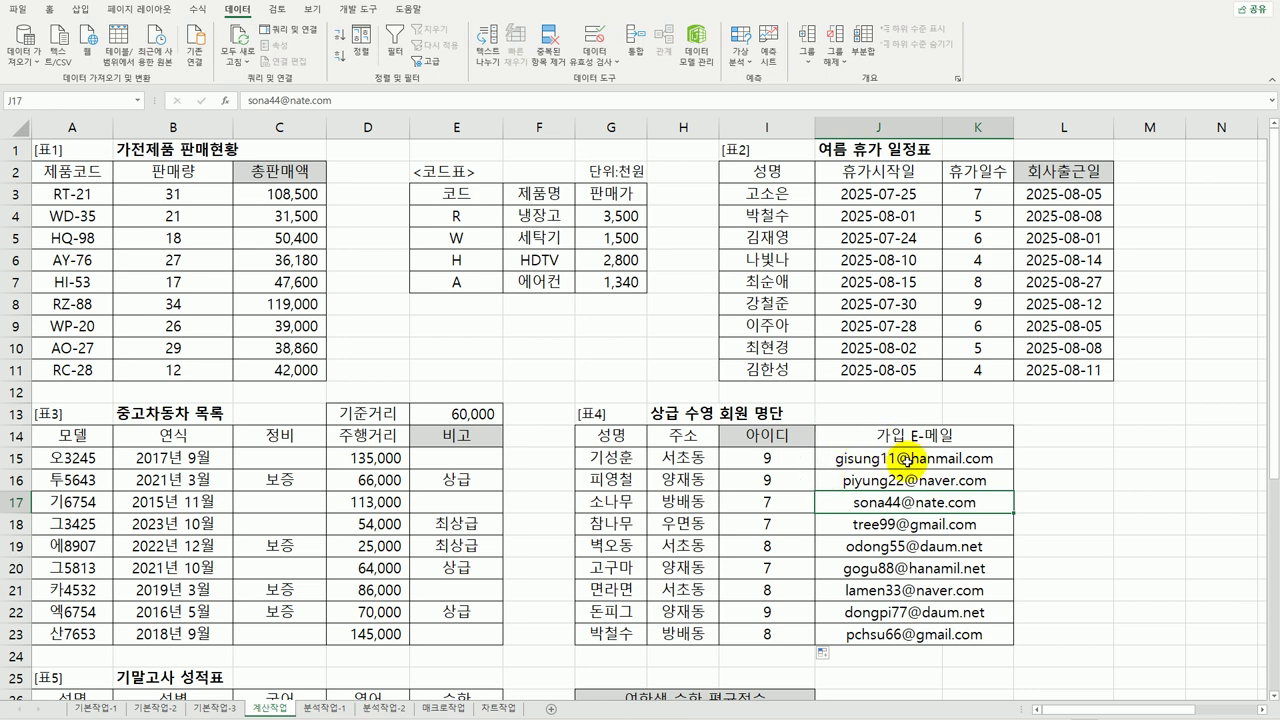
Step: Append -1 to the SEARCH formula in I15 and fill it down to I23
{"action": "left_click", "coordinate": [777, 462]}
{"action": "double_click", "coordinate": [779, 461]}
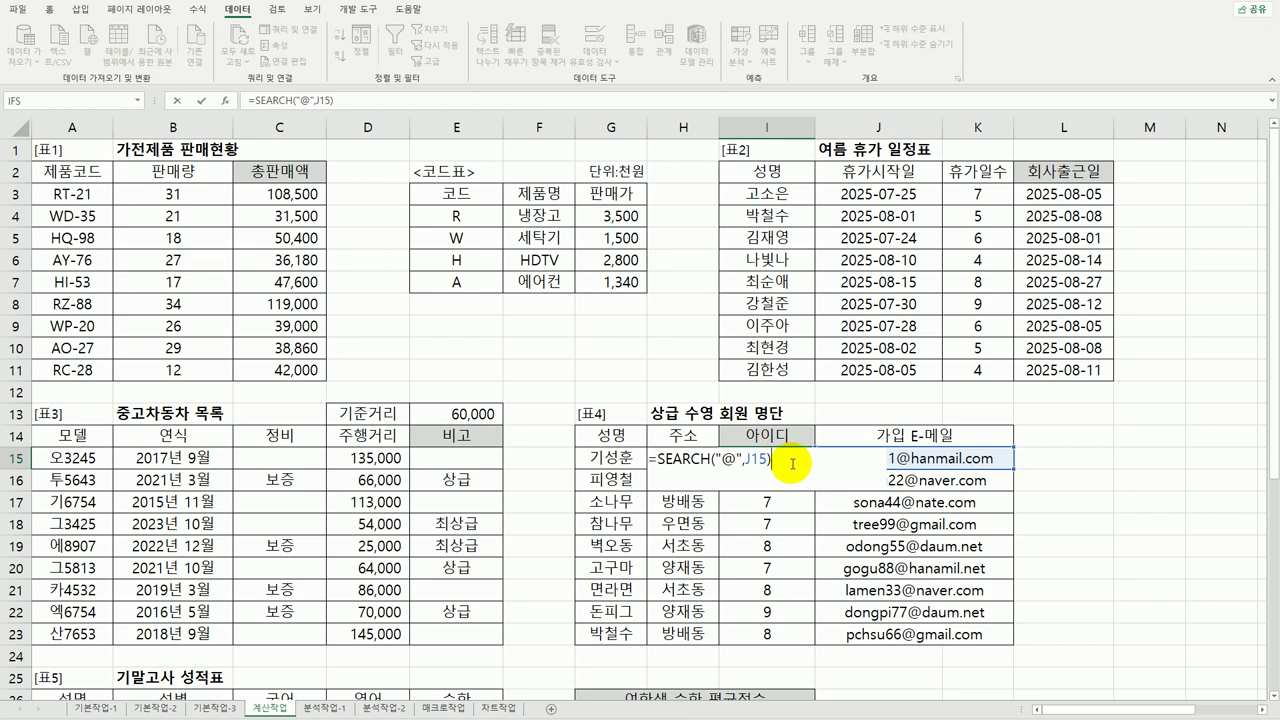
{"action": "type", "text": "-1"}
{"action": "key", "text": "ctrl+Return"}
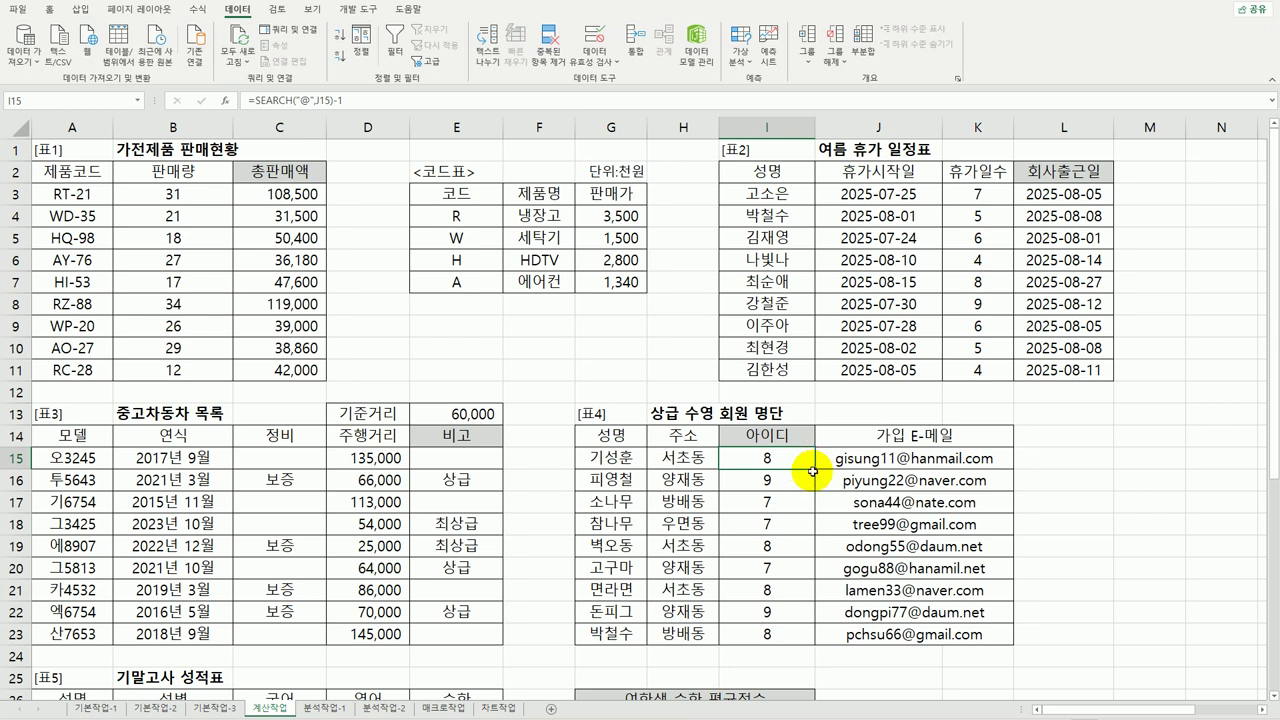
{"action": "left_click_drag", "start_coordinate": [813, 471], "coordinate": [793, 646]}
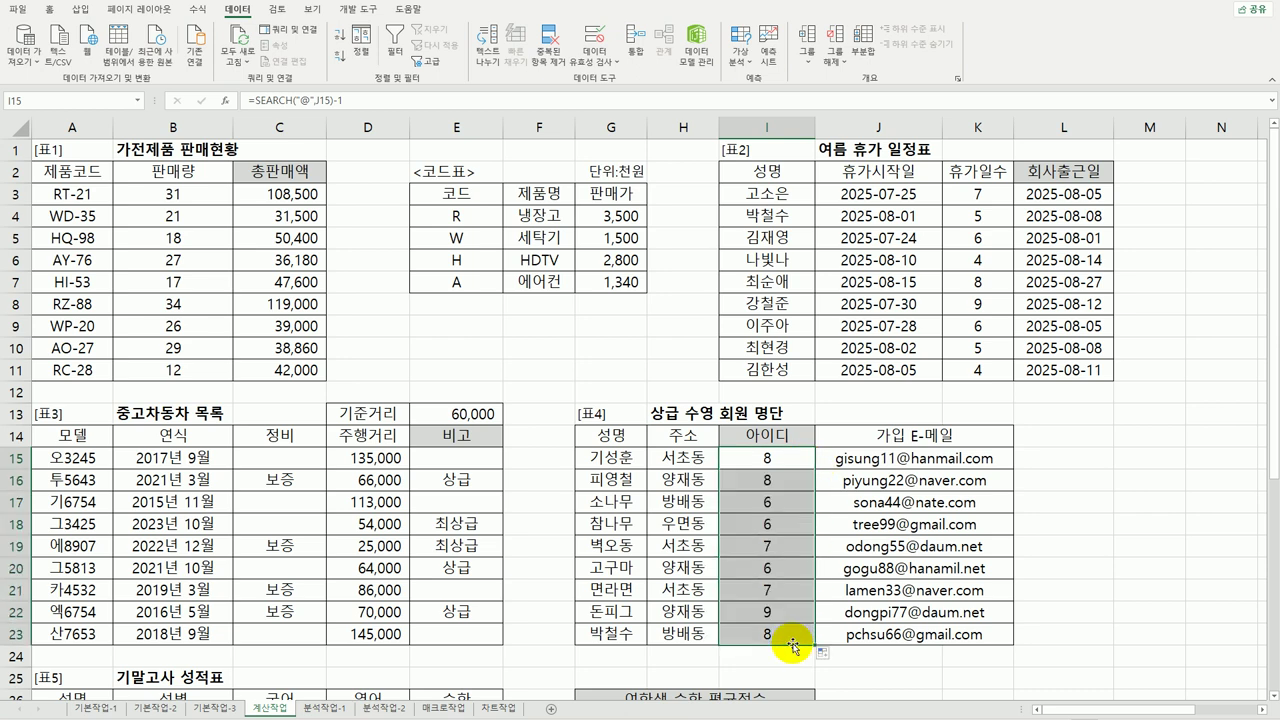
Step: Wrap I15's SEARCH expression in MID with J15 as the text, 1 as the start number and SEARCH("@",J15)-1 as the length
{"action": "left_click", "coordinate": [765, 465]}
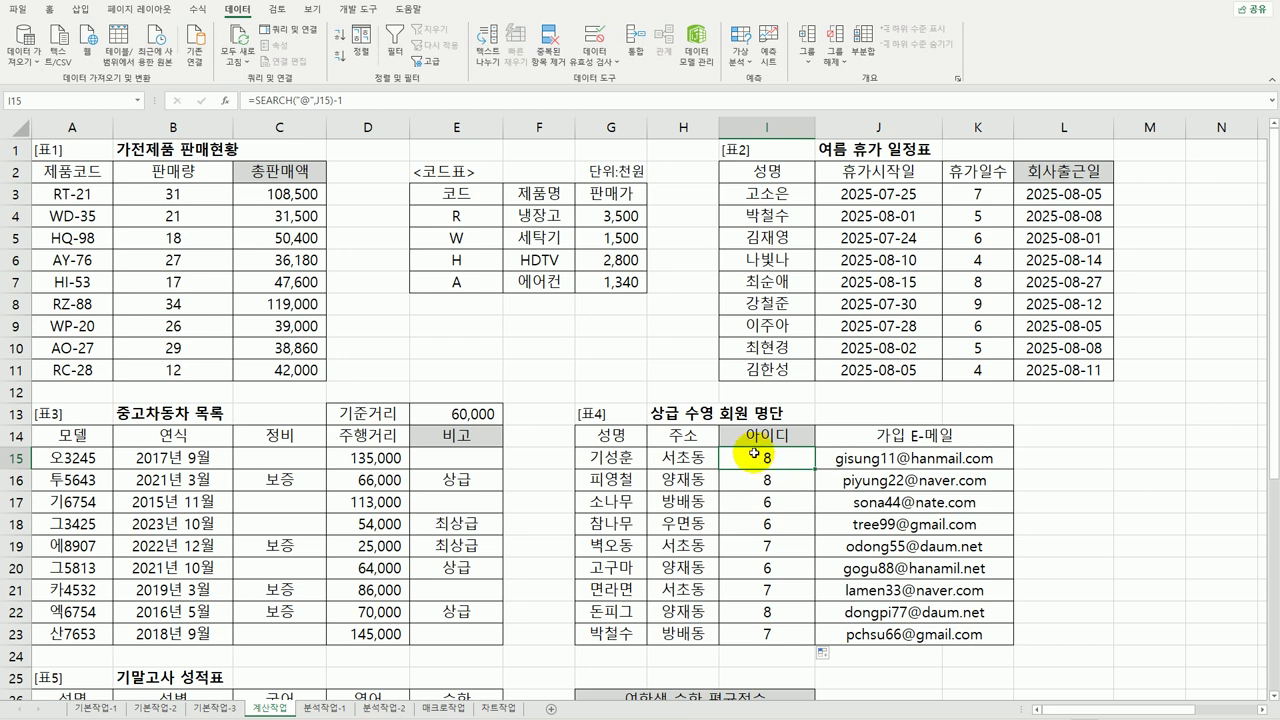
{"action": "left_click", "coordinate": [657, 458]}
{"action": "type", "text": "mi"}
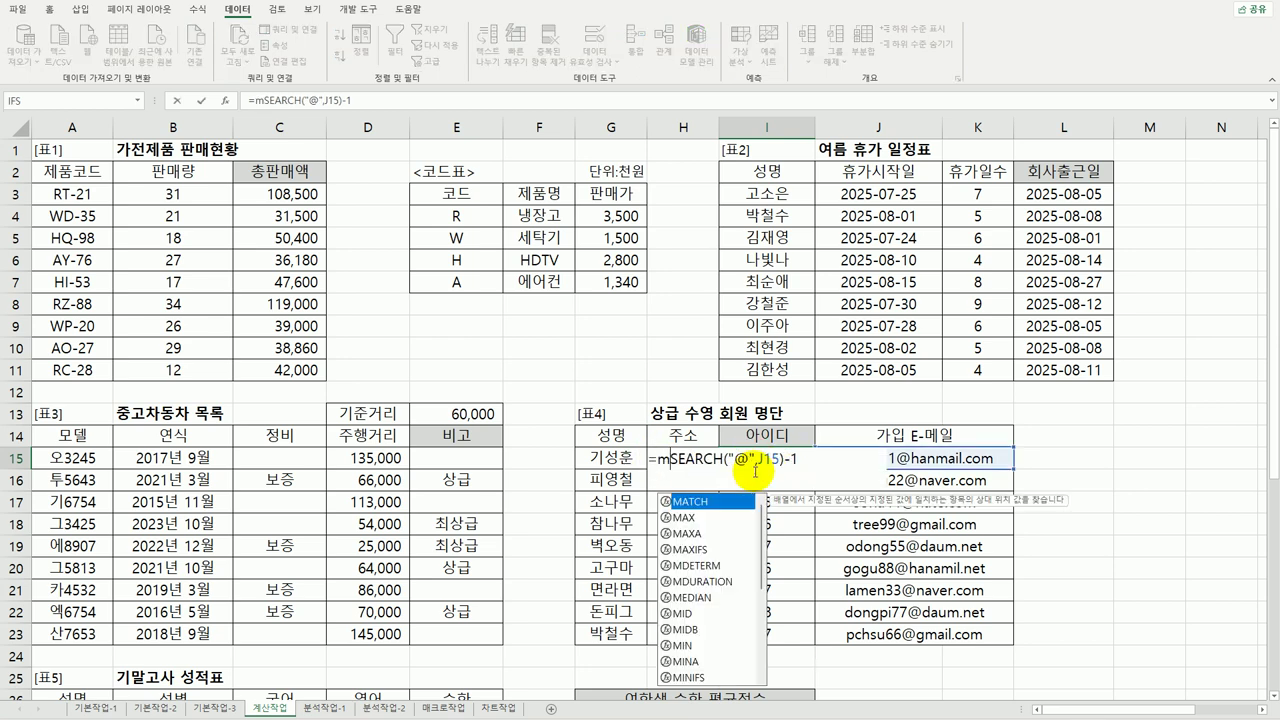
{"action": "key", "text": "Tab"}
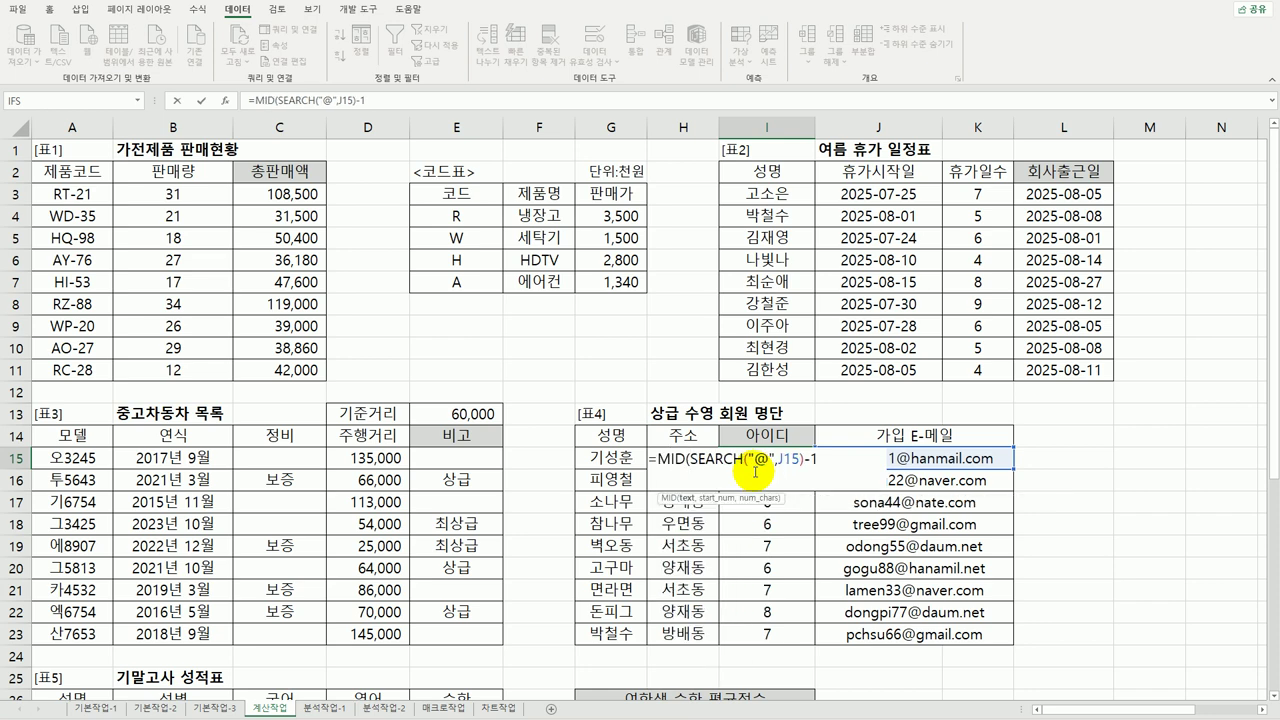
{"action": "left_click", "coordinate": [946, 458]}
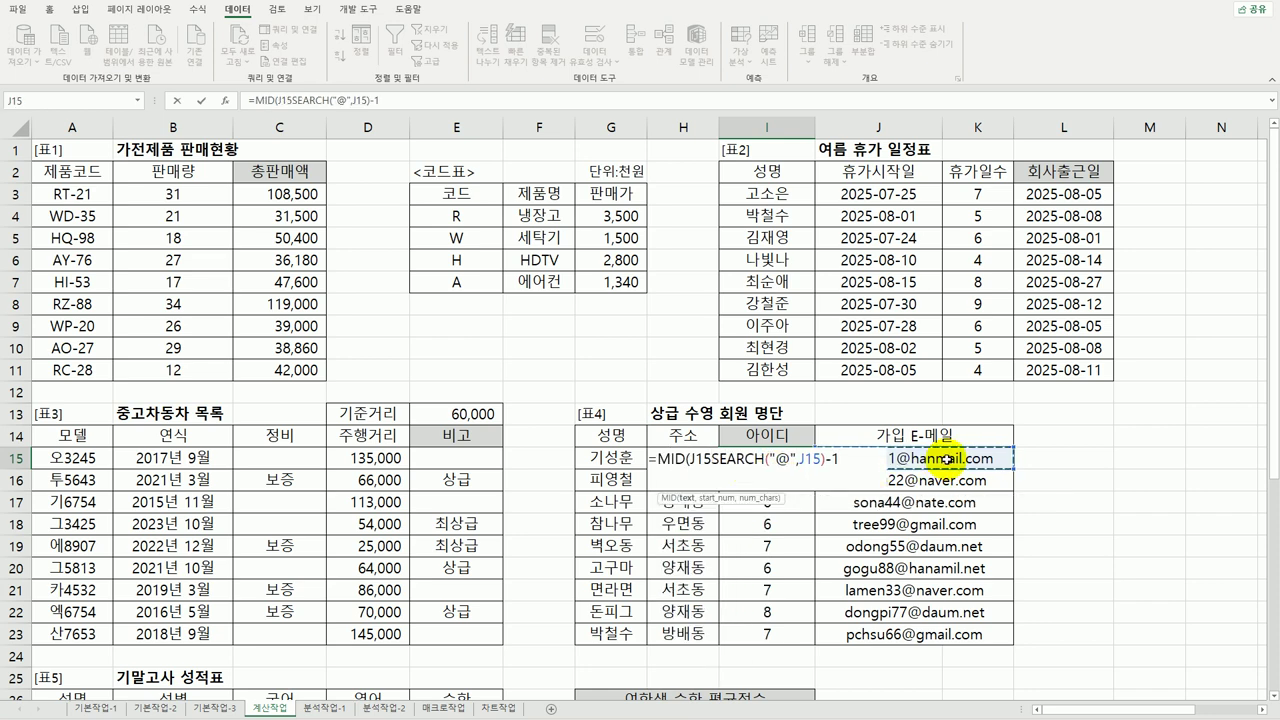
{"action": "type", "text": ","}
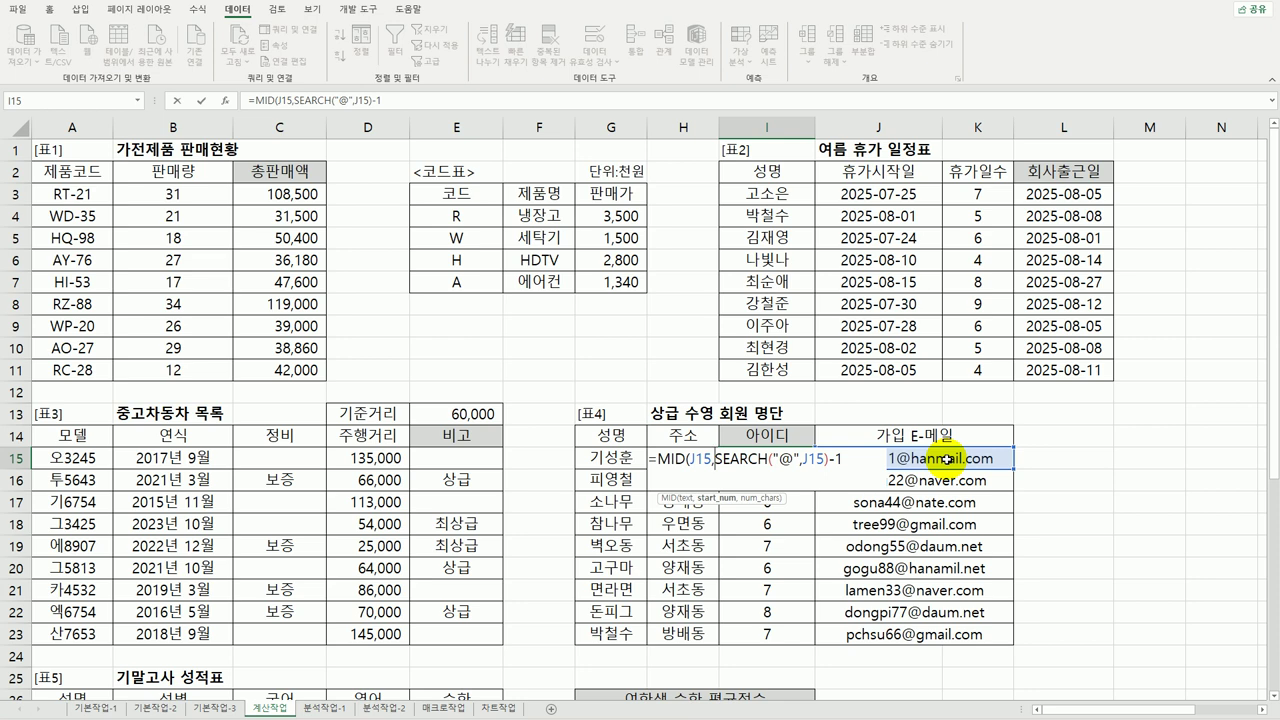
{"action": "type", "text": "1,"}
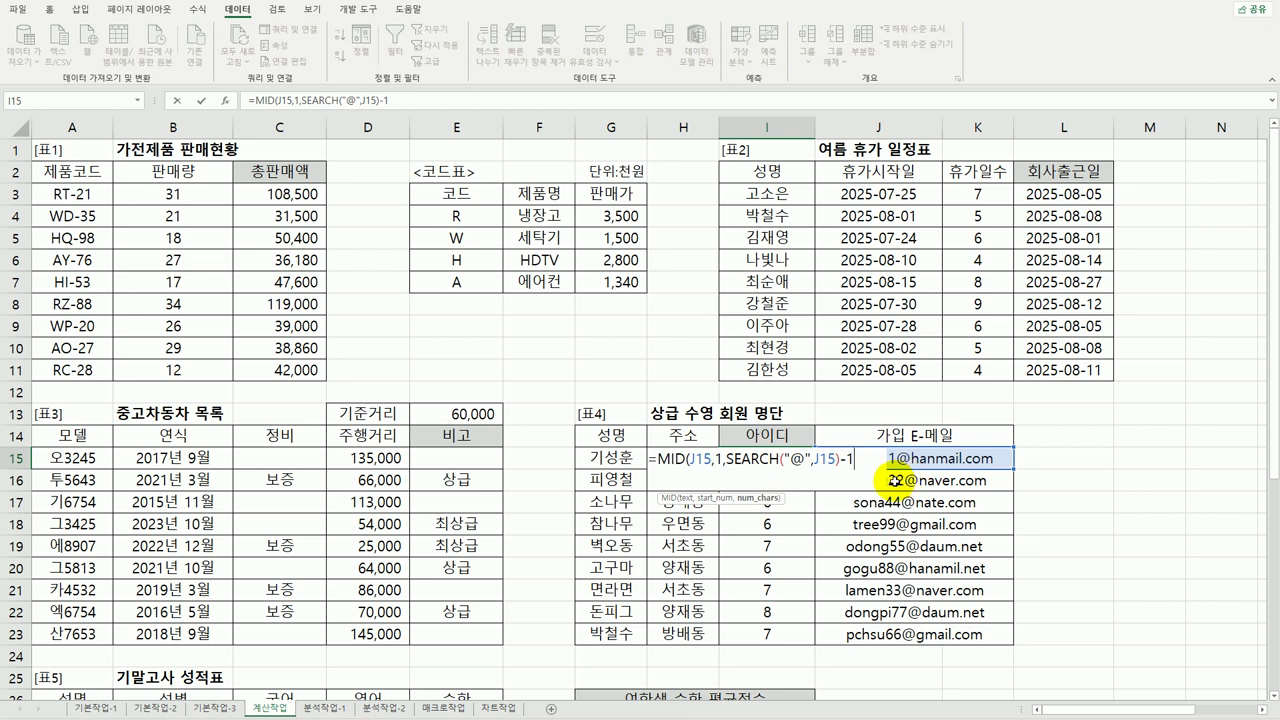
{"action": "type", "text": ")"}
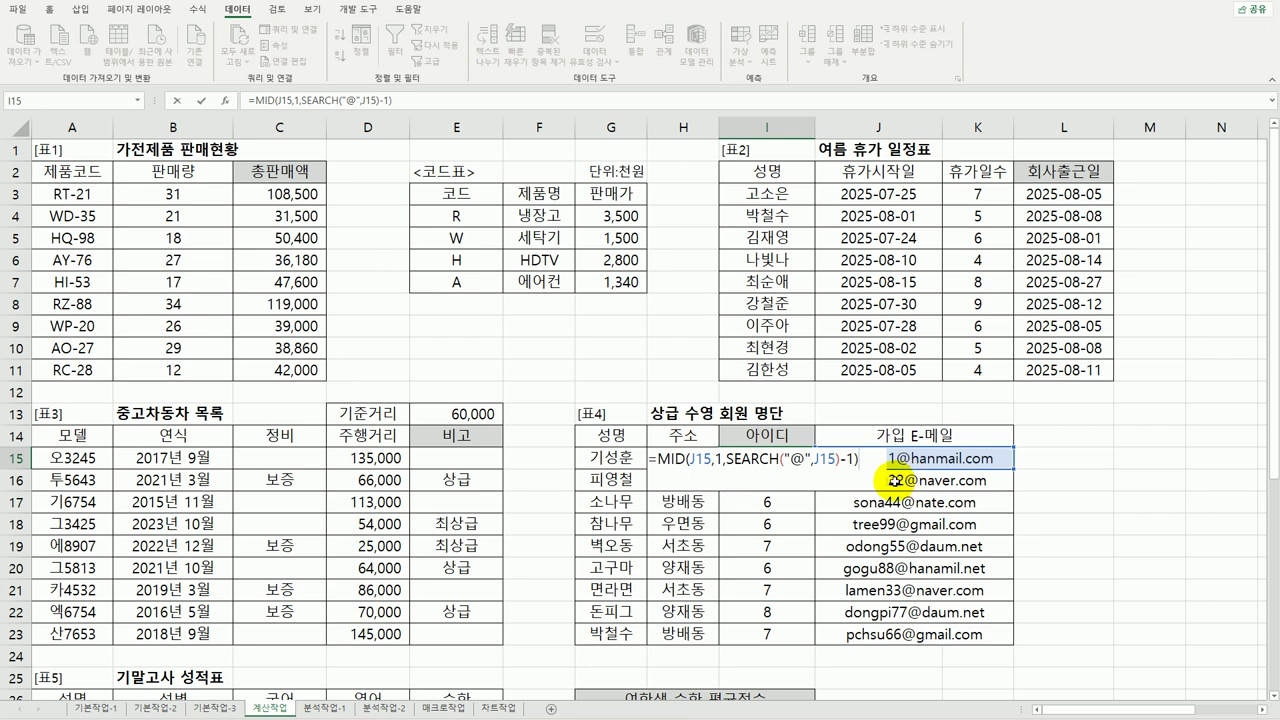
{"action": "key", "text": "Return"}
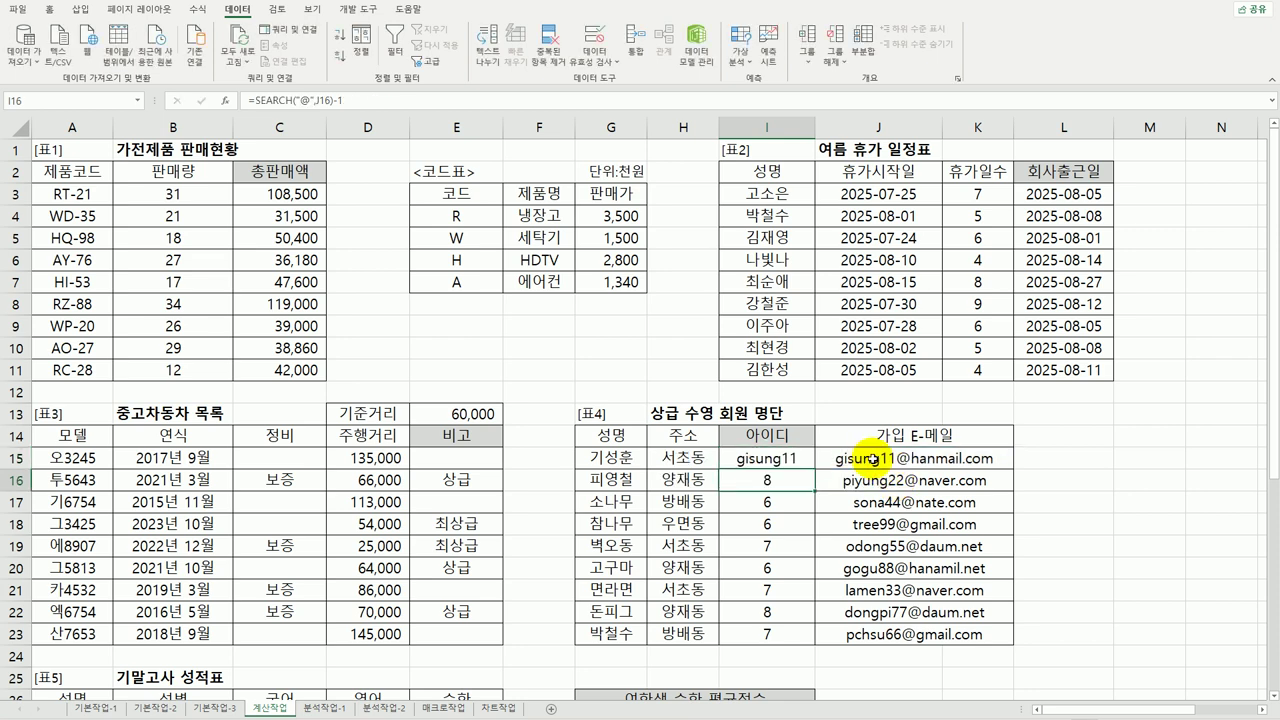
Step: Fill I15's MID formula down the 아이디 column to I23
{"action": "left_click", "coordinate": [805, 462]}
{"action": "left_click_drag", "start_coordinate": [800, 545], "coordinate": [807, 638]}
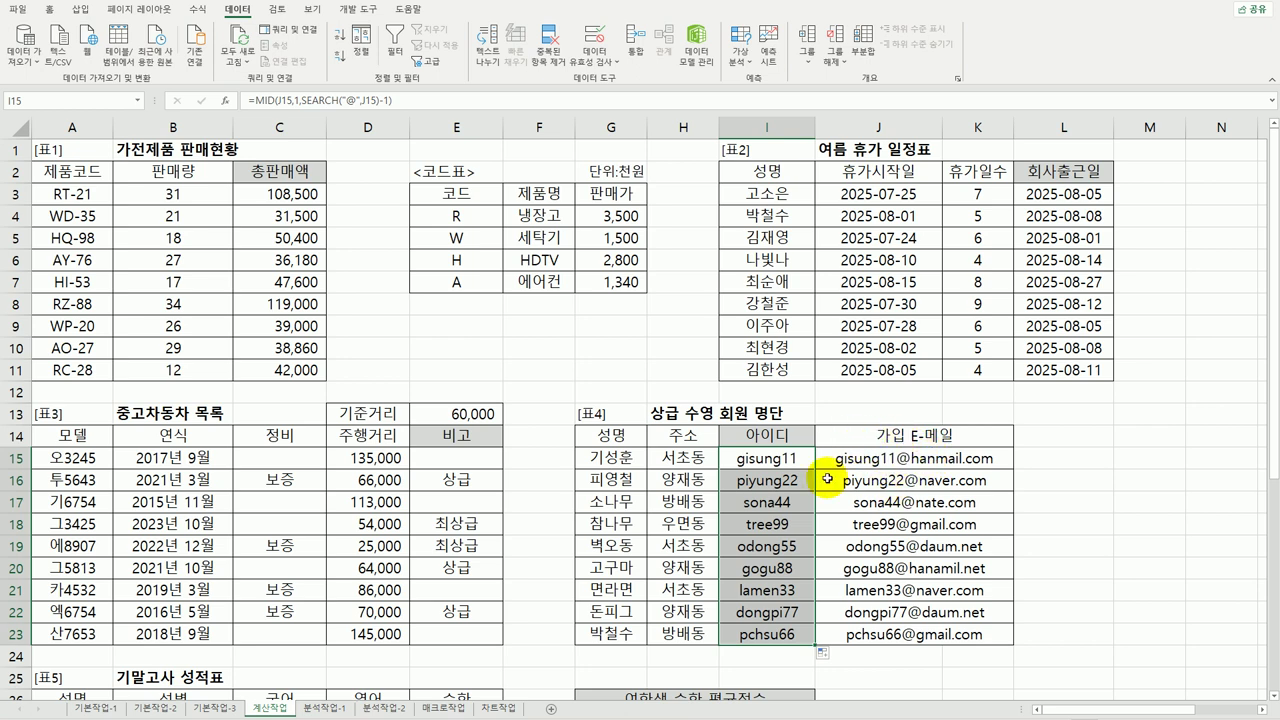
{"action": "left_click", "coordinate": [795, 460]}
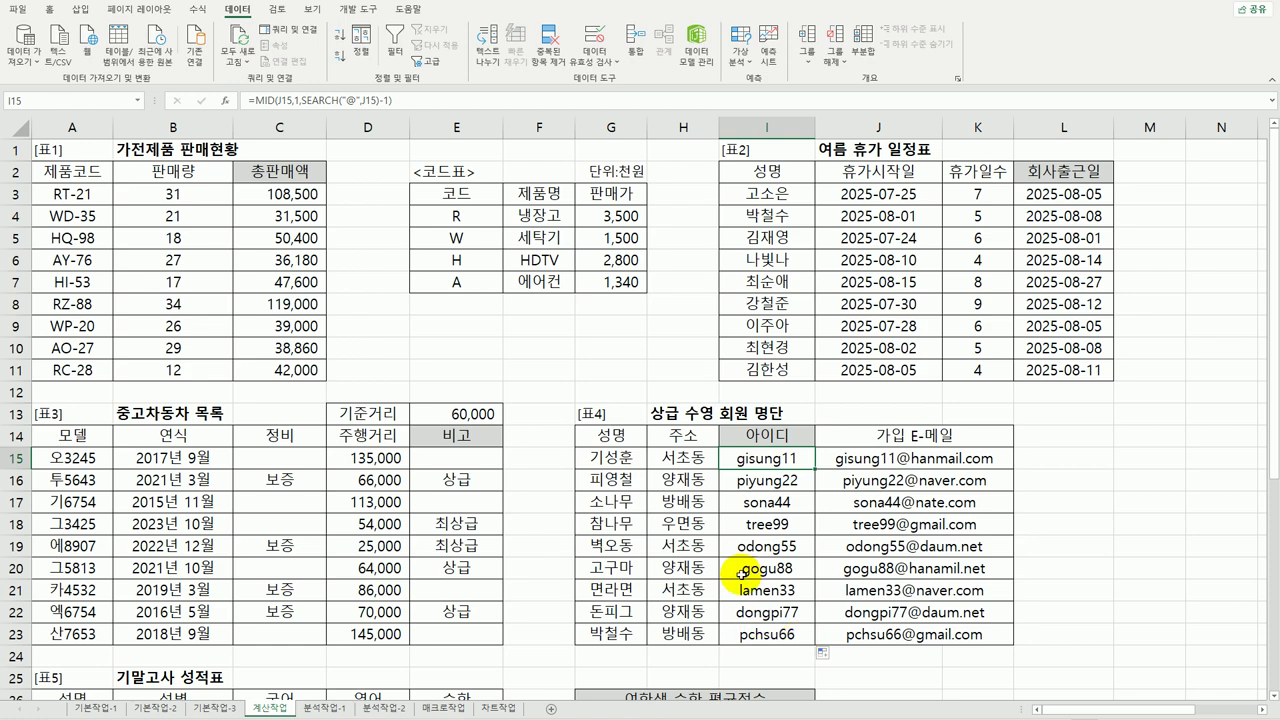
Step: Begin an AVERAGEIF formula for 표5's 여학생 수학 평균점수 in G27 with B27:B36 as the range argument
{"action": "scroll", "coordinate": [735, 566], "scroll_direction": "down", "scroll_amount": 9}
{"action": "scroll", "coordinate": [636, 511], "scroll_direction": "up", "scroll_amount": 3}
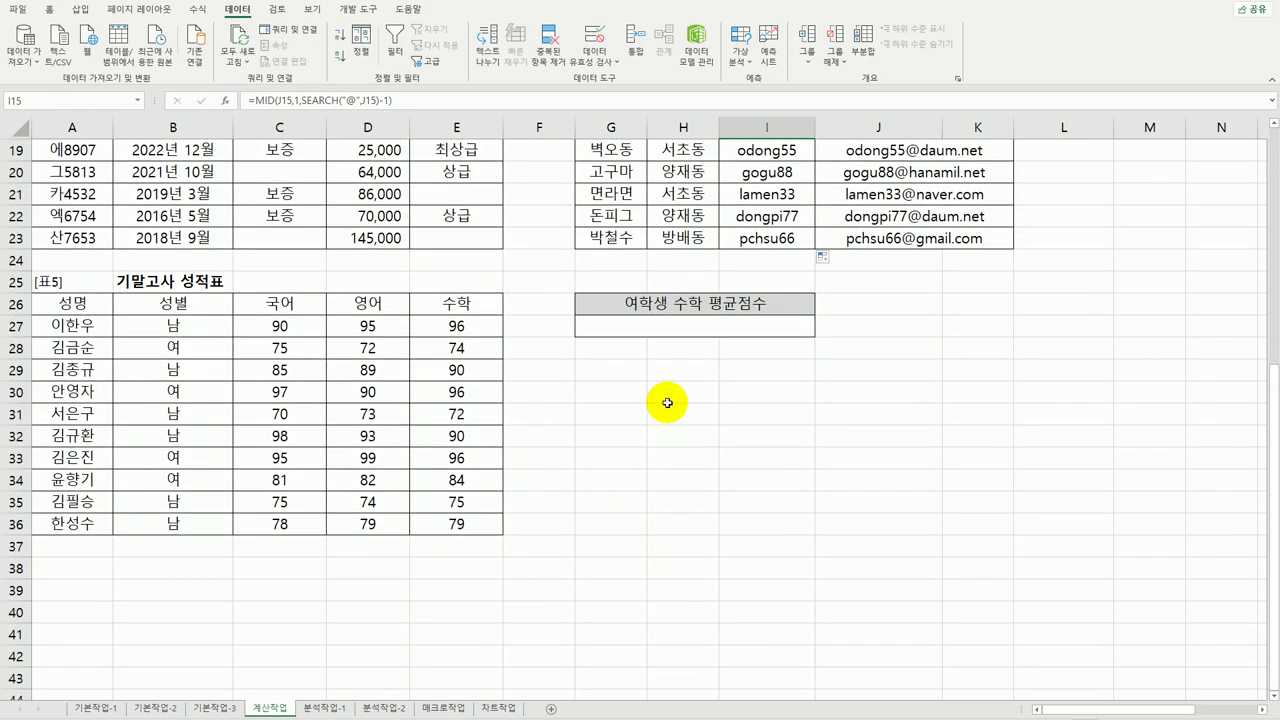
{"action": "left_click", "coordinate": [687, 334]}
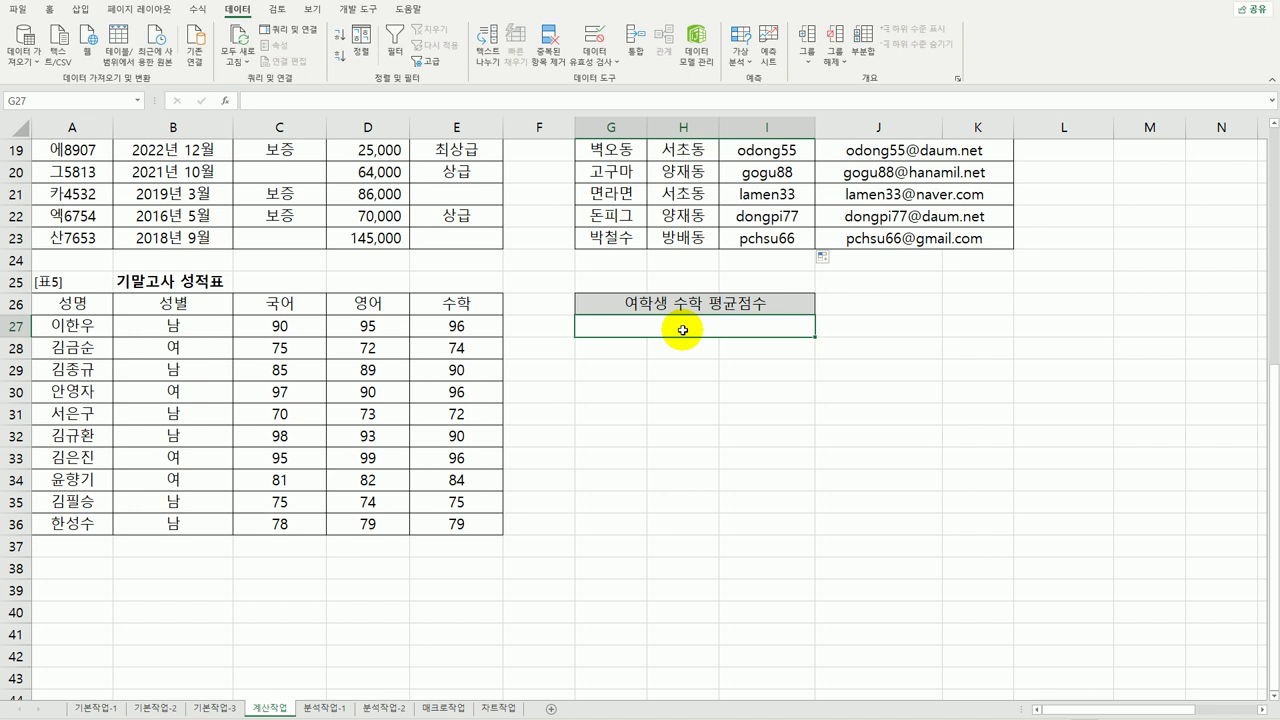
{"action": "type", "text": "=av"}
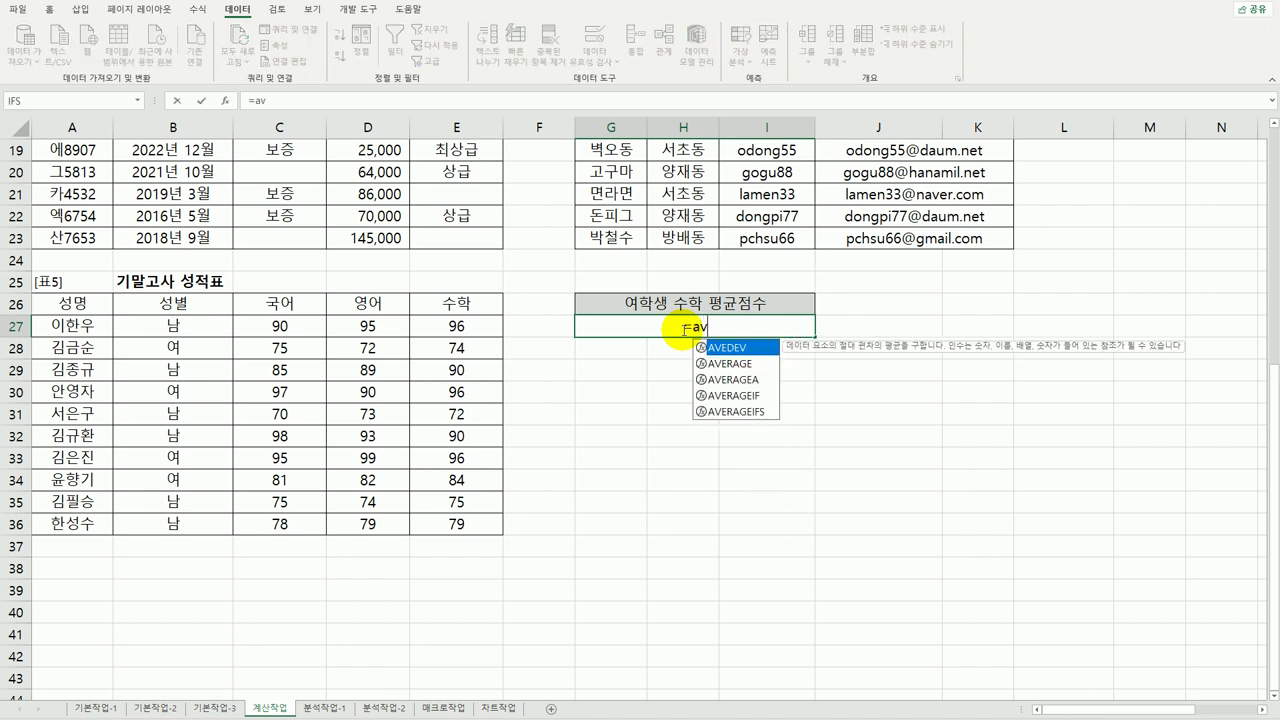
{"action": "double_click", "coordinate": [738, 395]}
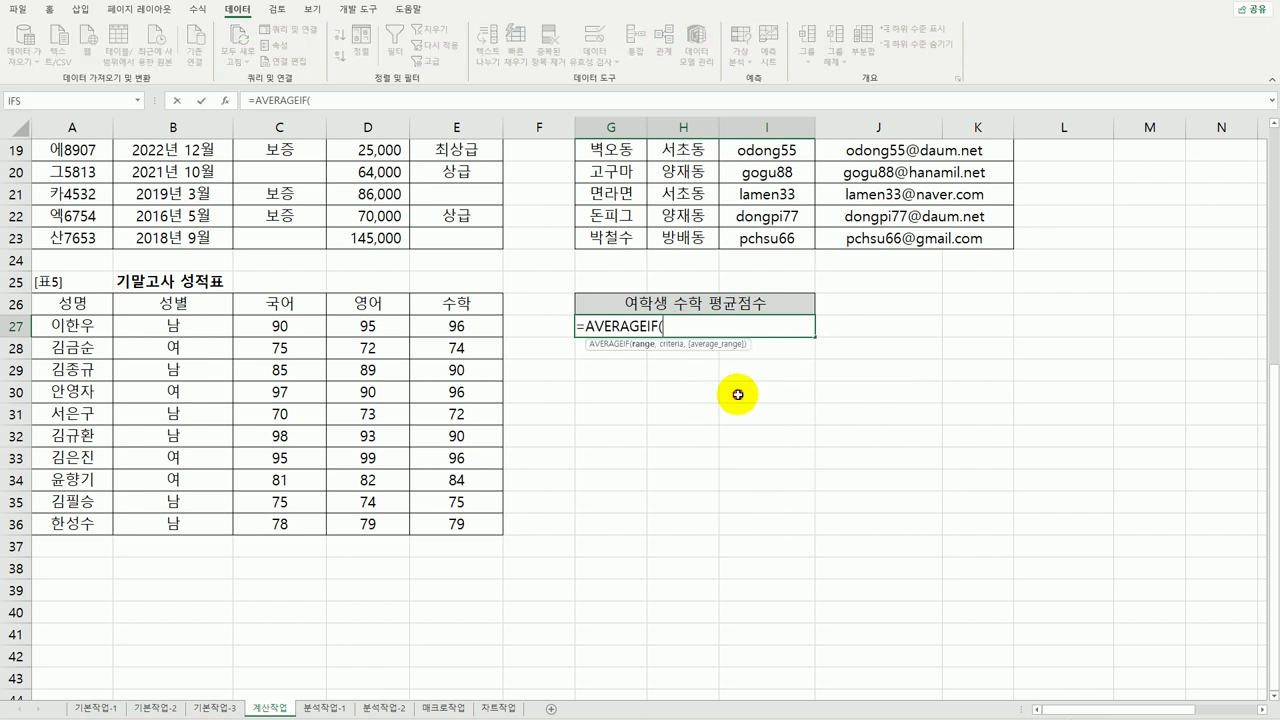
{"action": "left_click", "coordinate": [225, 100]}
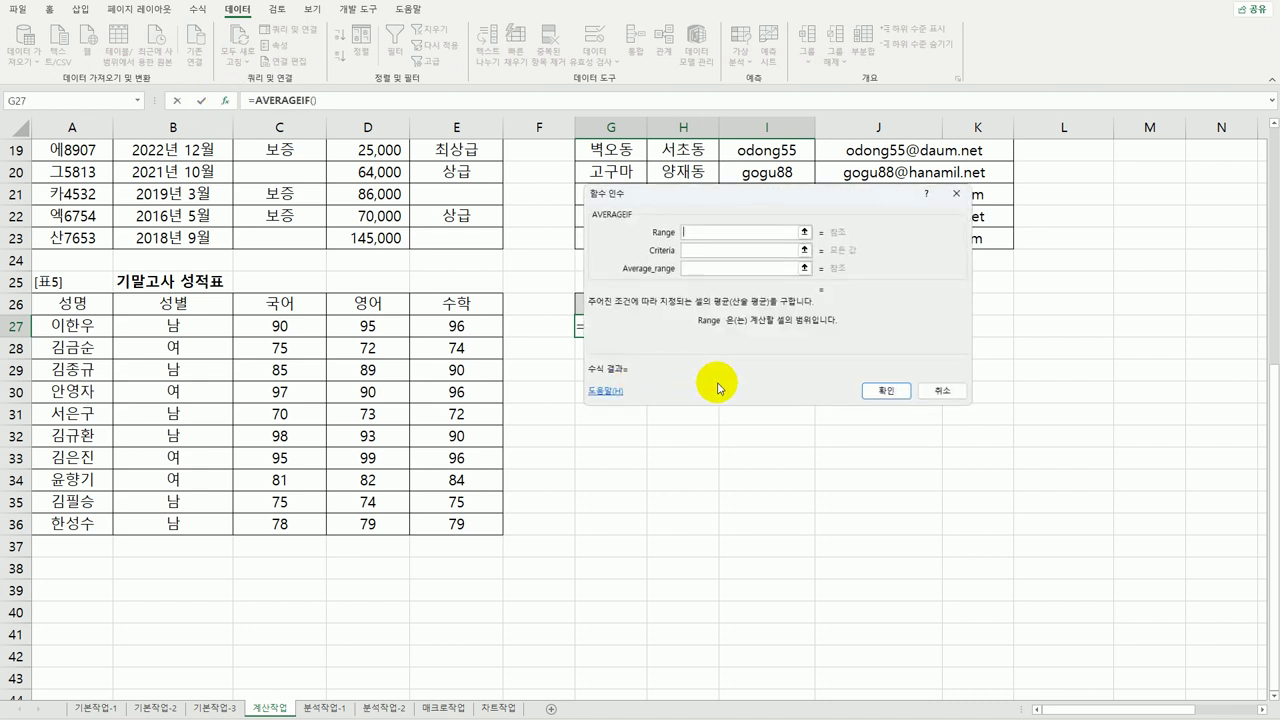
{"action": "left_click_drag", "start_coordinate": [175, 328], "coordinate": [191, 524]}
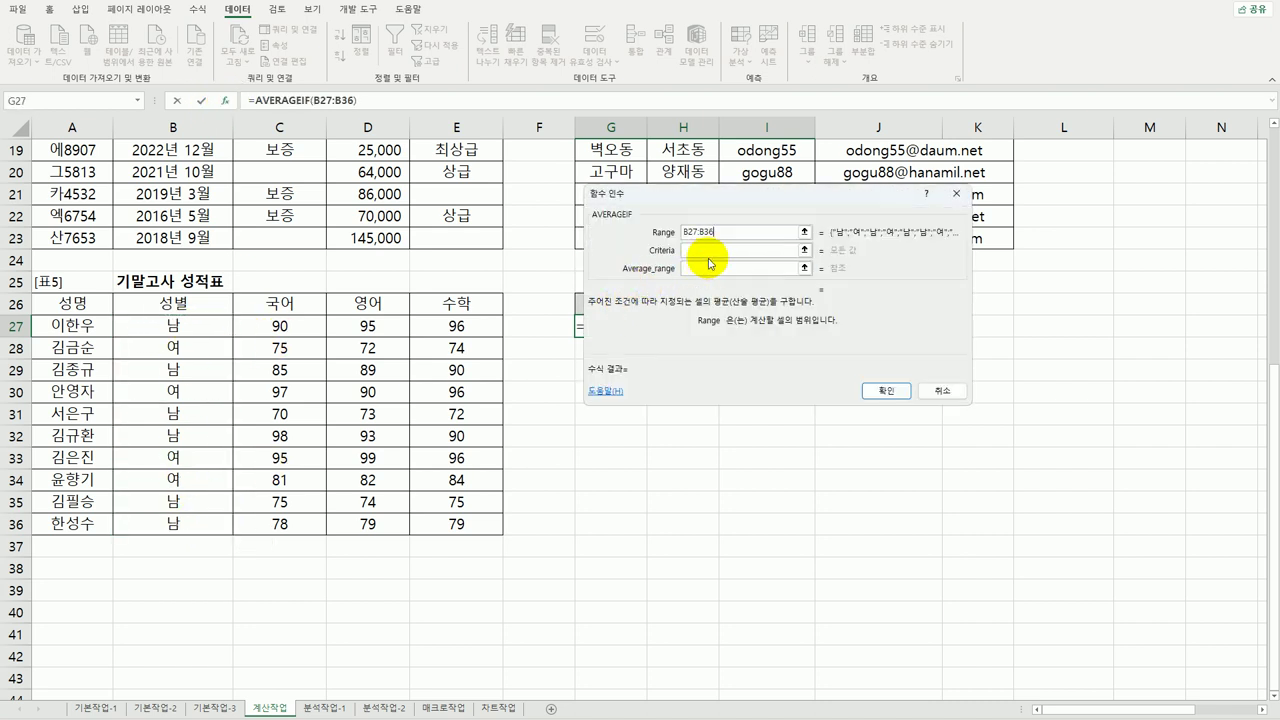
Step: Set the AVERAGEIF criteria argument to "여"
{"action": "left_click", "coordinate": [711, 256]}
{"action": "type", "text": "du"}
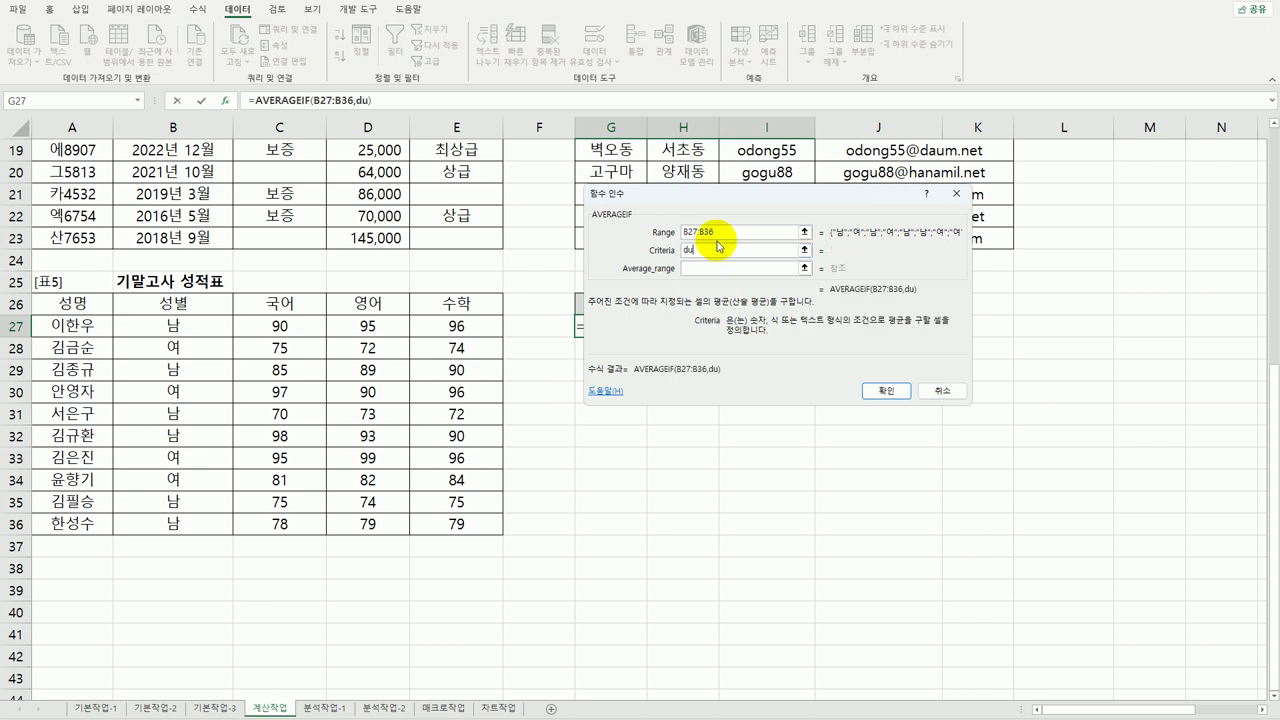
{"action": "key", "text": "BackSpace"}
{"action": "key", "text": "BackSpace"}
{"action": "type", "text": "여"}
{"action": "key", "text": "Tab"}
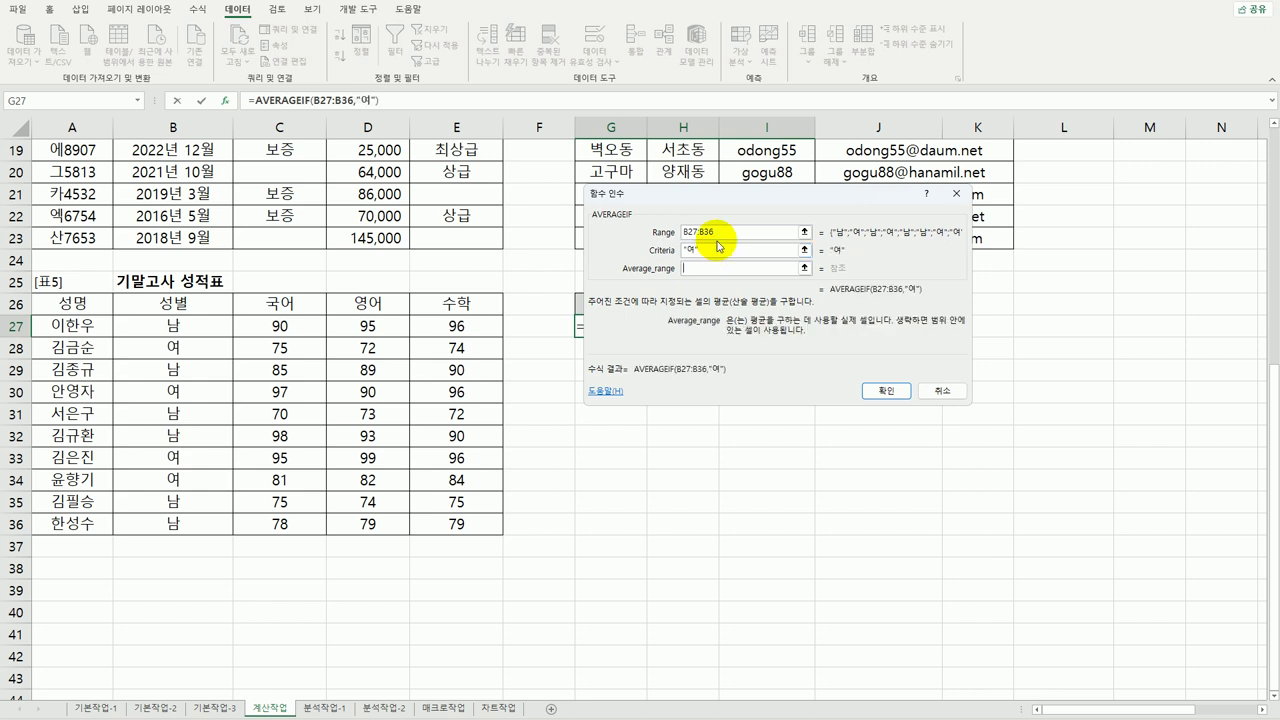
Step: Set the AVERAGEIF average range to the 수학 scores E27:E36 and complete the formula
{"action": "left_click_drag", "start_coordinate": [750, 196], "coordinate": [733, 401]}
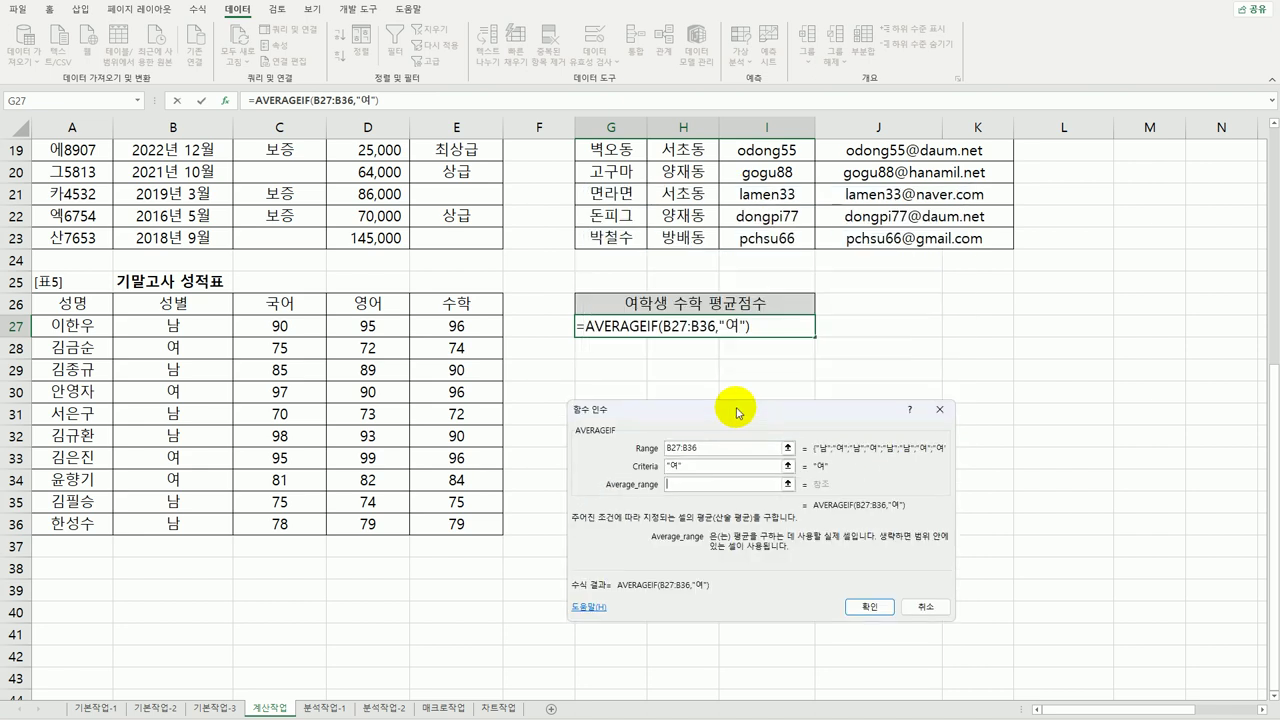
{"action": "left_click_drag", "start_coordinate": [478, 328], "coordinate": [480, 522]}
{"action": "left_click", "coordinate": [866, 592]}
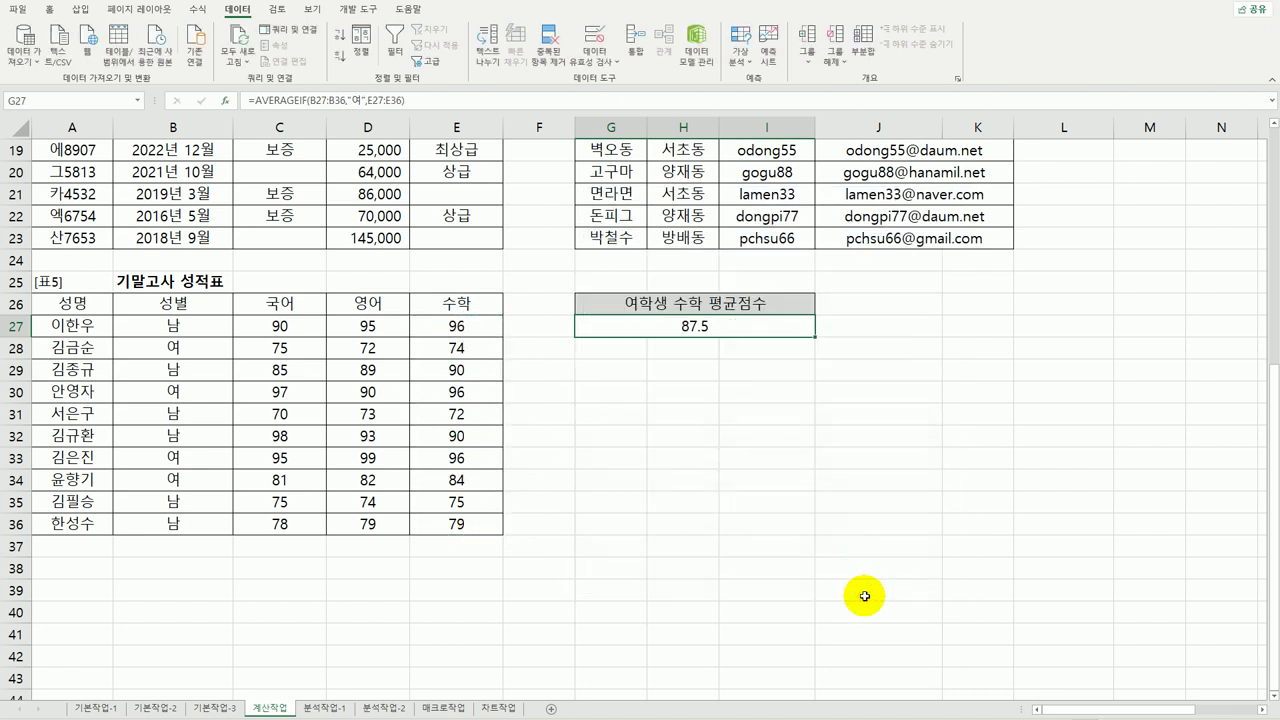
Step: Wrap G27's AVERAGEIF formula in TRUNC with 0 decimal digits and append &"점" to the result
{"action": "double_click", "coordinate": [665, 326]}
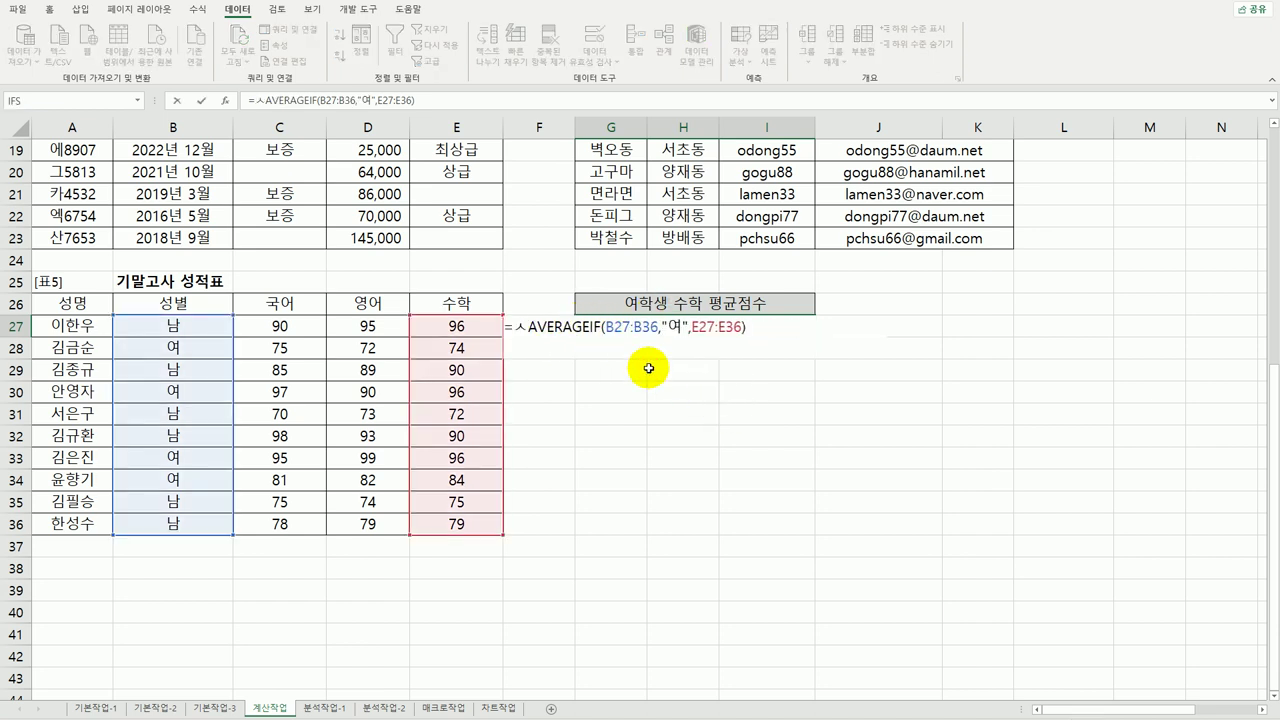
{"action": "type", "text": "trun"}
{"action": "key", "text": "Tab"}
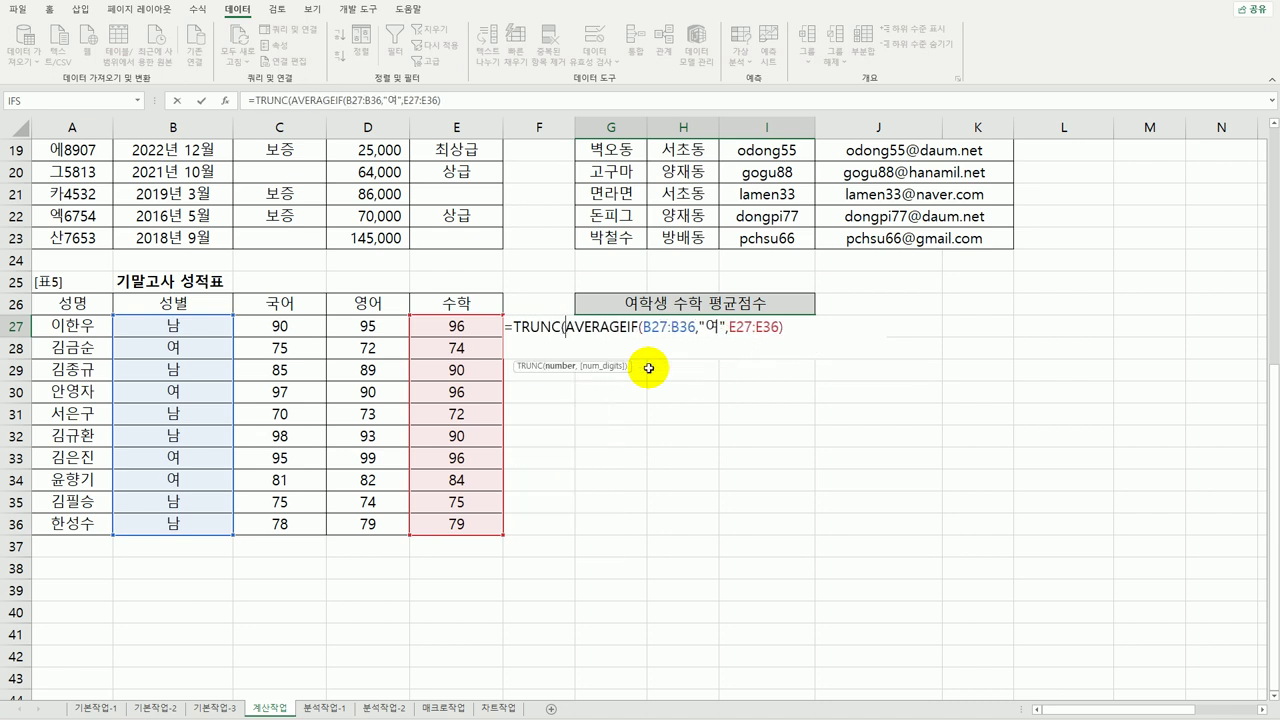
{"action": "type", "text": ",0)"}
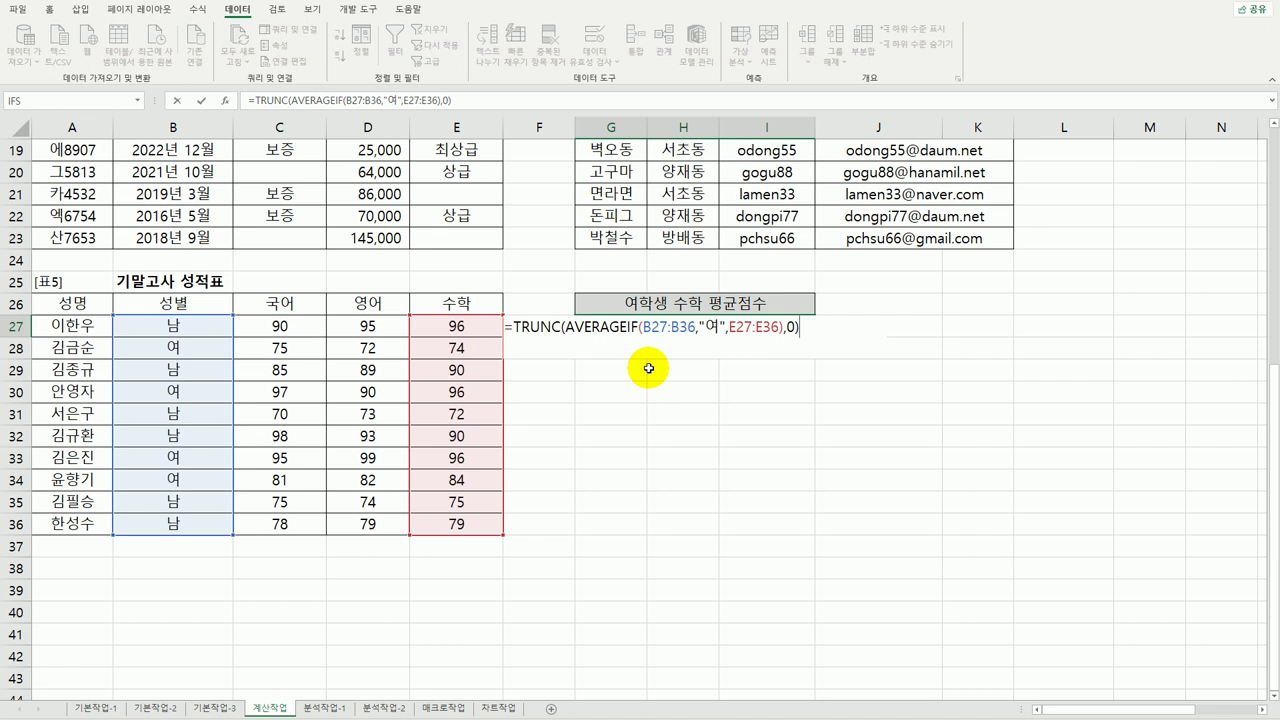
{"action": "type", "text": "&\"점\"ㅈ\"점\""}
{"action": "key", "text": "Return"}
{"action": "left_click", "coordinate": [610, 326]}
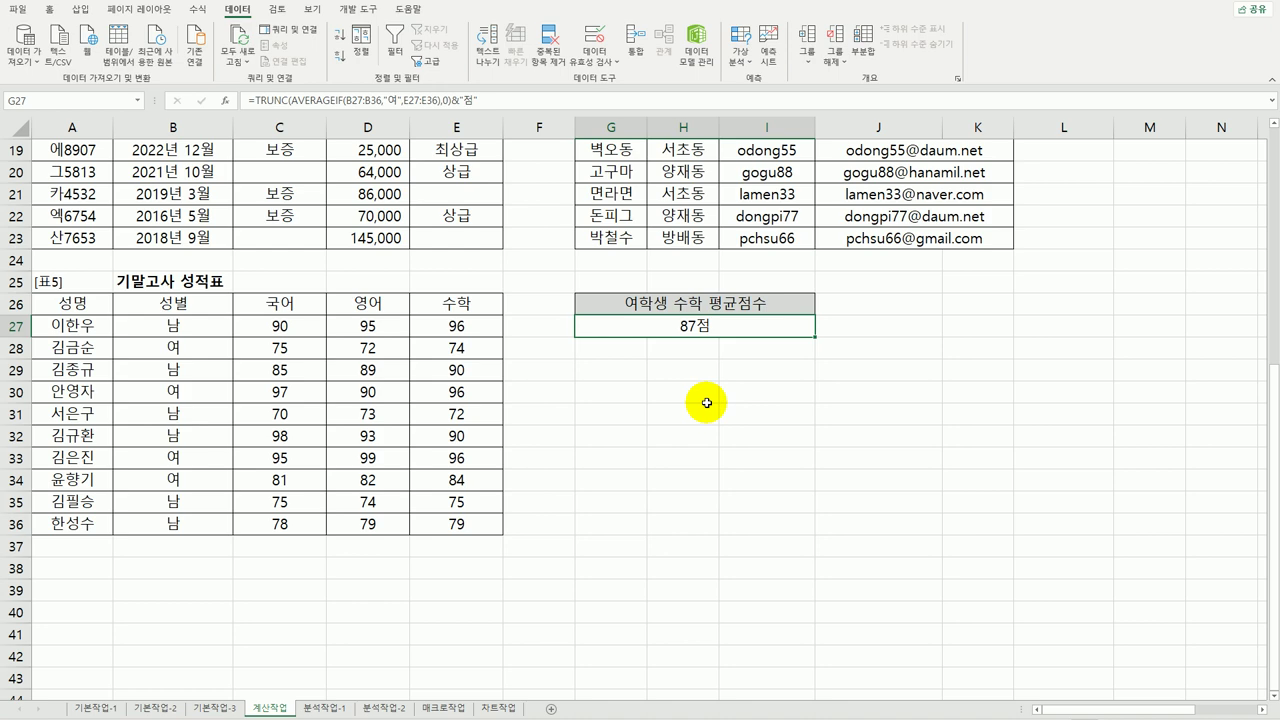
Step: Switch to the 분석작업-1 sheet and check the row and column labels of the 서울, 경기 박물관 평균 입장객 수 table
{"action": "scroll", "coordinate": [706, 403], "scroll_direction": "up", "scroll_amount": 6}
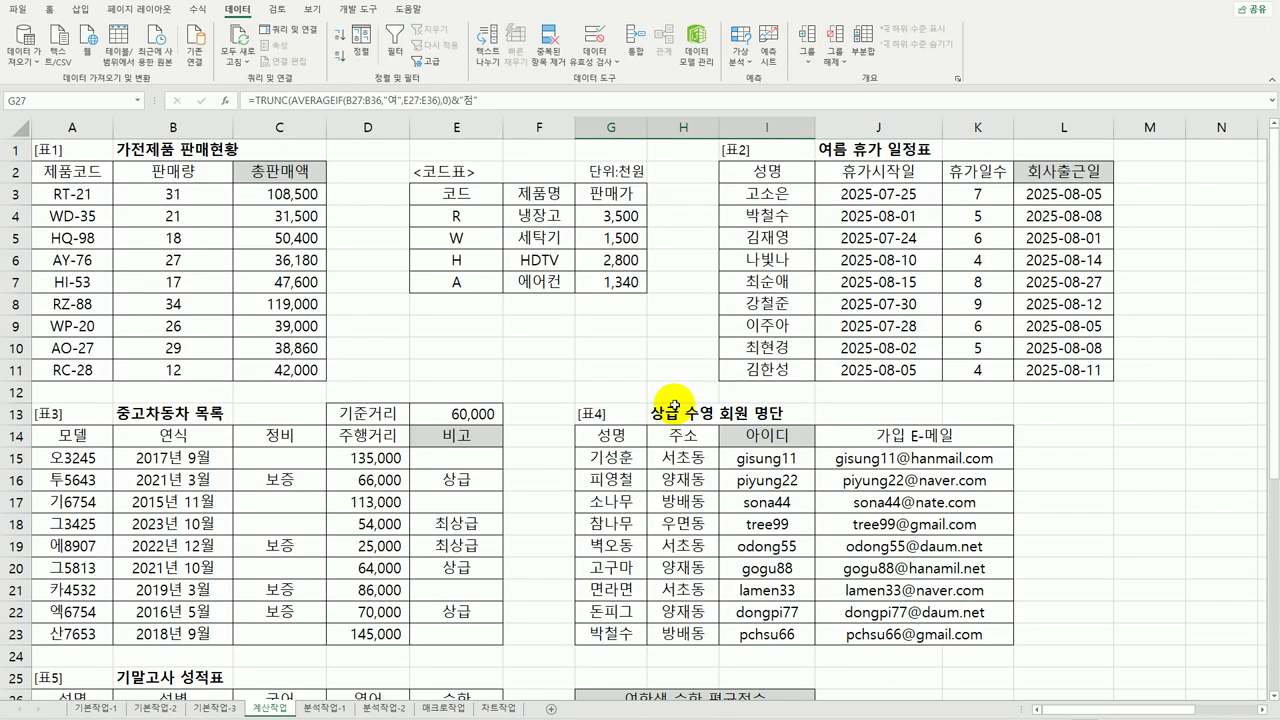
{"action": "left_click", "coordinate": [318, 708]}
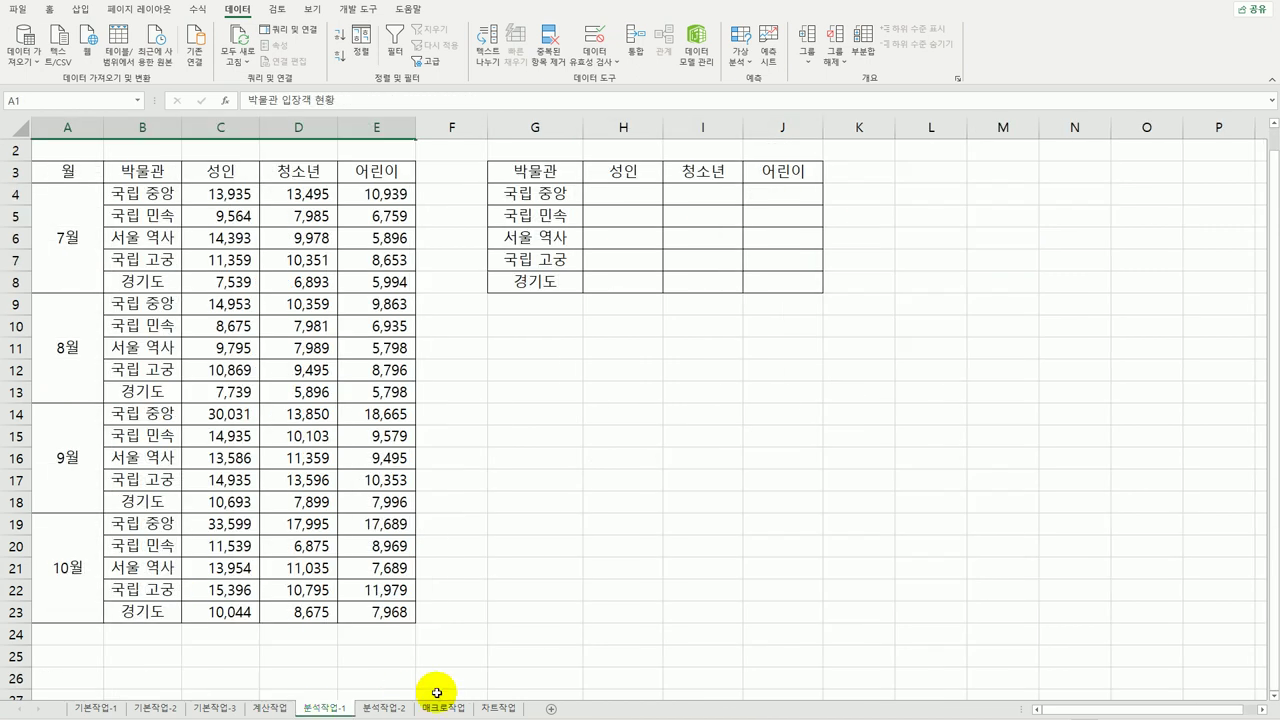
{"action": "scroll", "coordinate": [590, 502], "scroll_direction": "up", "scroll_amount": 1}
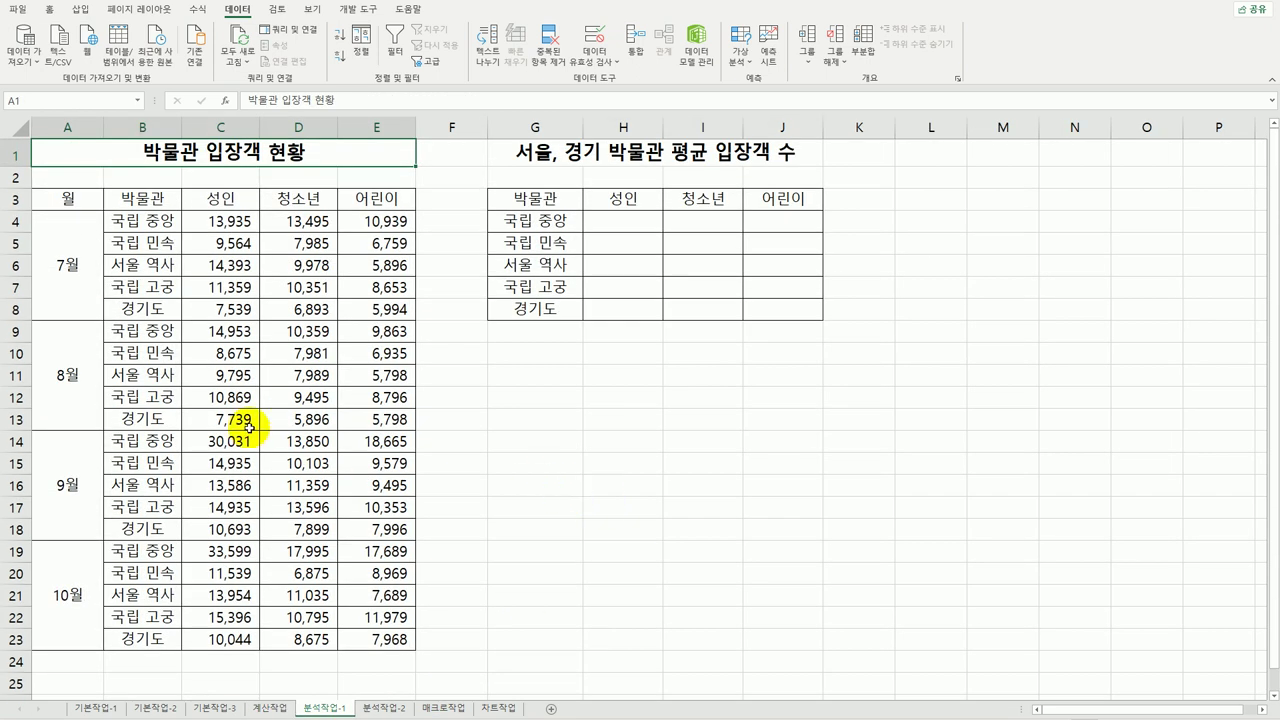
{"action": "left_click", "coordinate": [537, 200]}
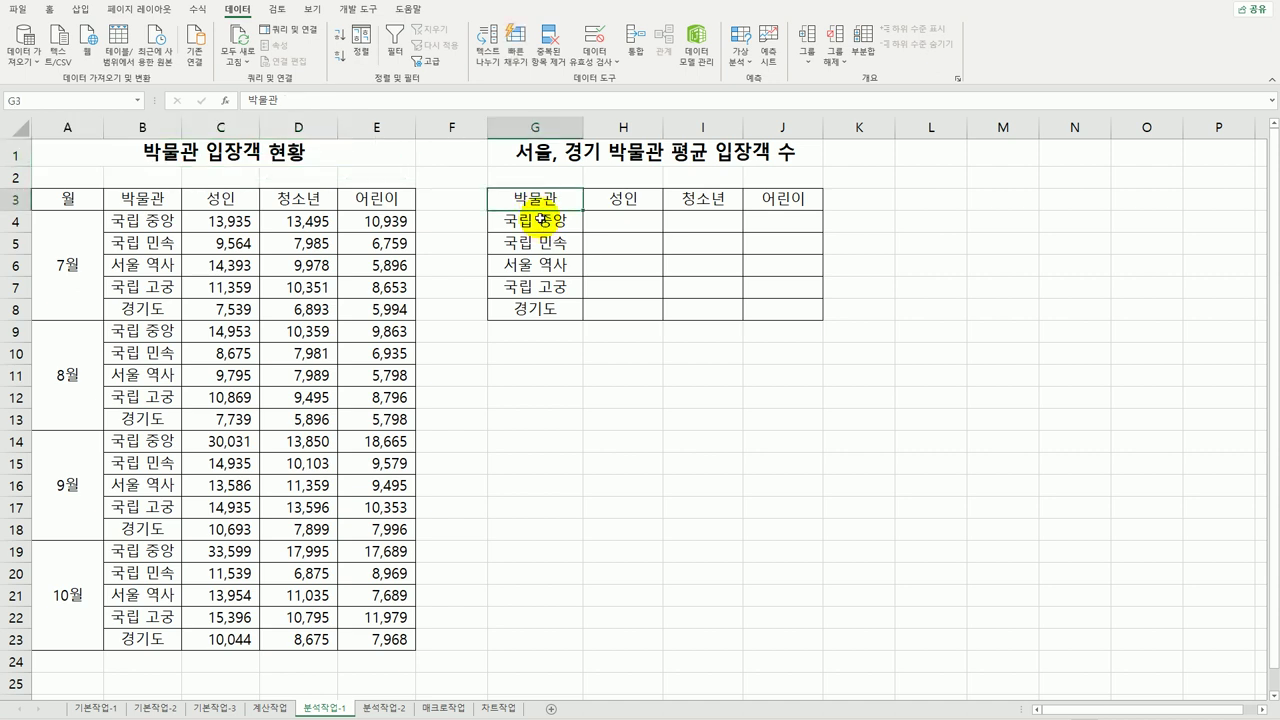
{"action": "left_click", "coordinate": [537, 222]}
{"action": "left_click", "coordinate": [613, 194]}
{"action": "left_click", "coordinate": [690, 194]}
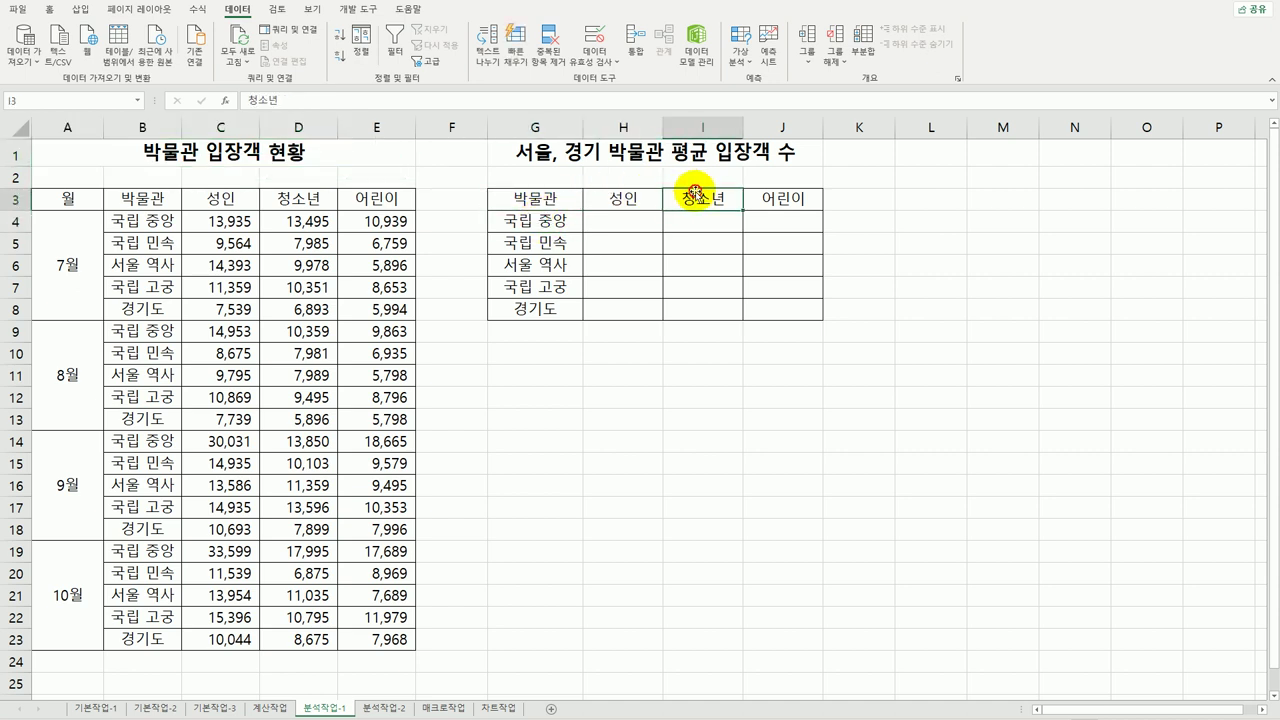
{"action": "left_click", "coordinate": [785, 203]}
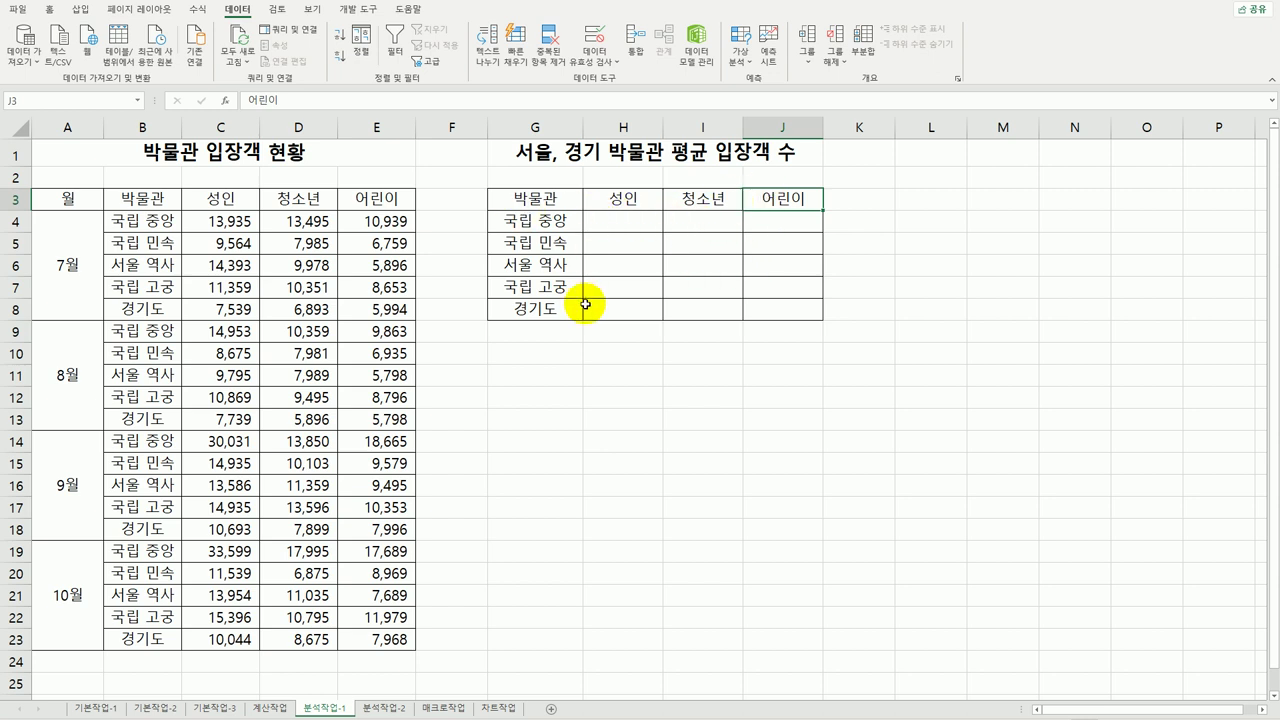
Step: Begin a data consolidation (통합) into G3:J8 with 평균 as the function
{"action": "left_click_drag", "start_coordinate": [576, 201], "coordinate": [783, 311]}
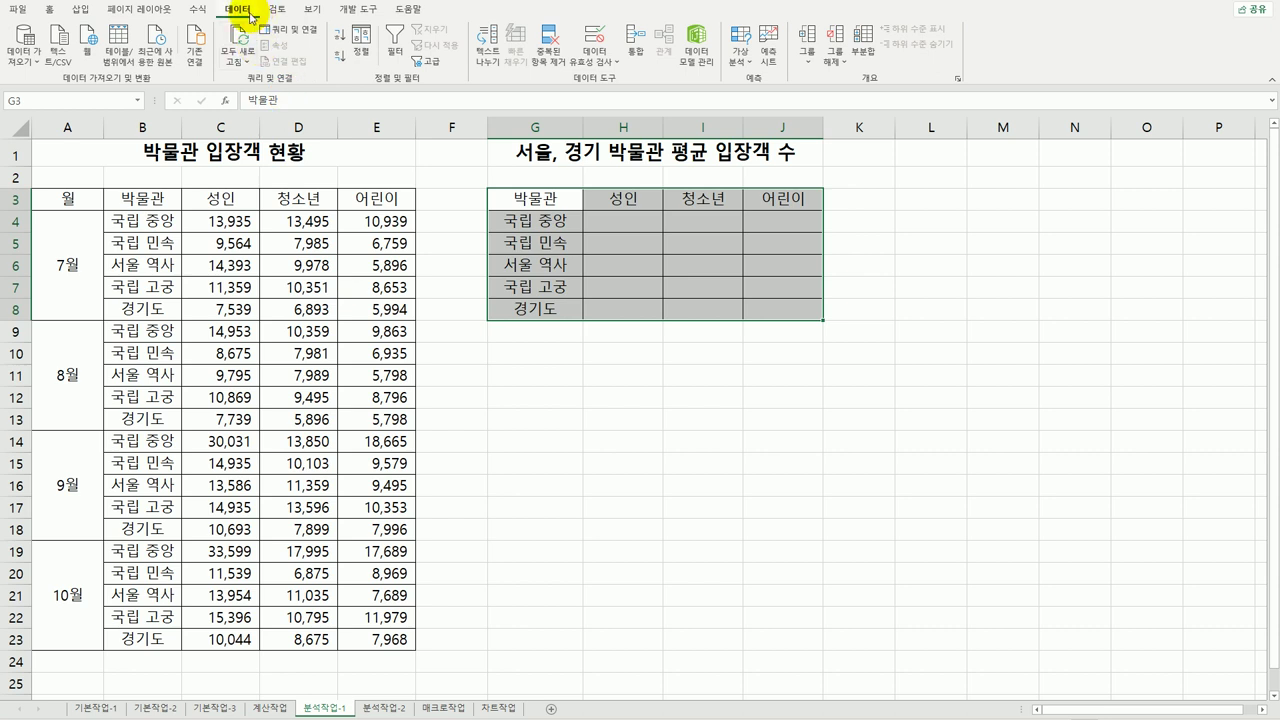
{"action": "left_click", "coordinate": [636, 45]}
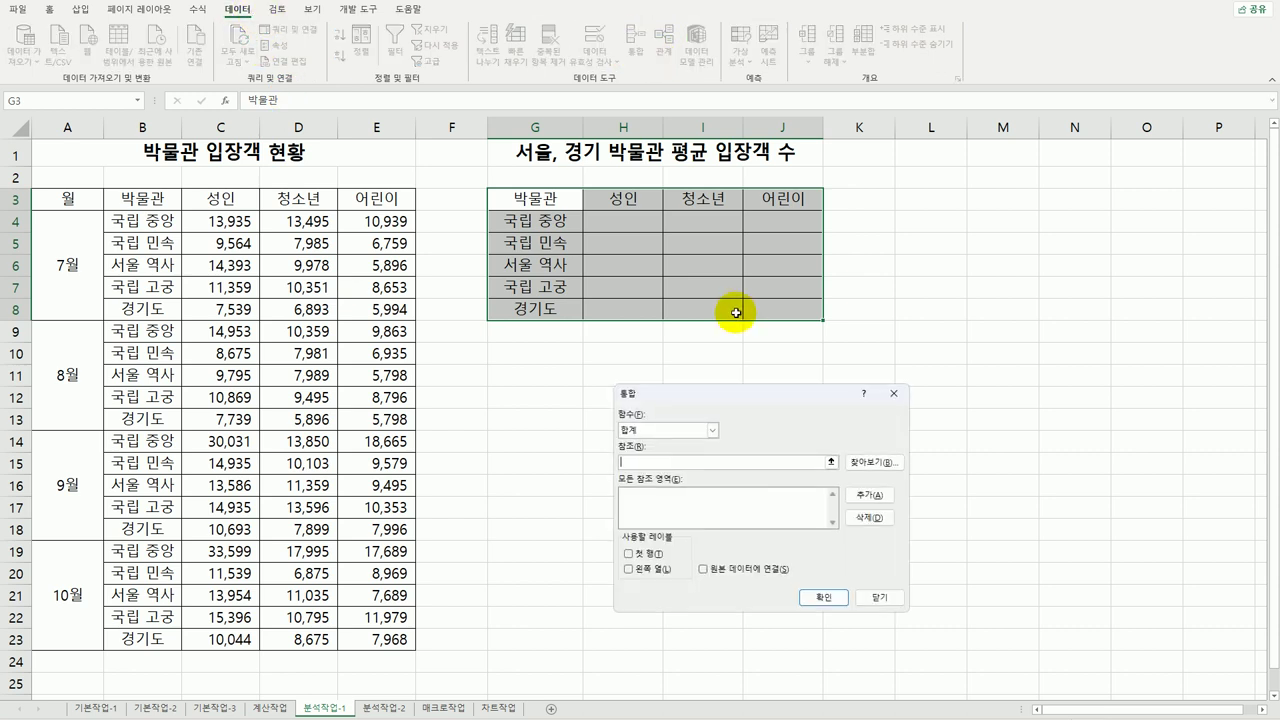
{"action": "left_click", "coordinate": [712, 430]}
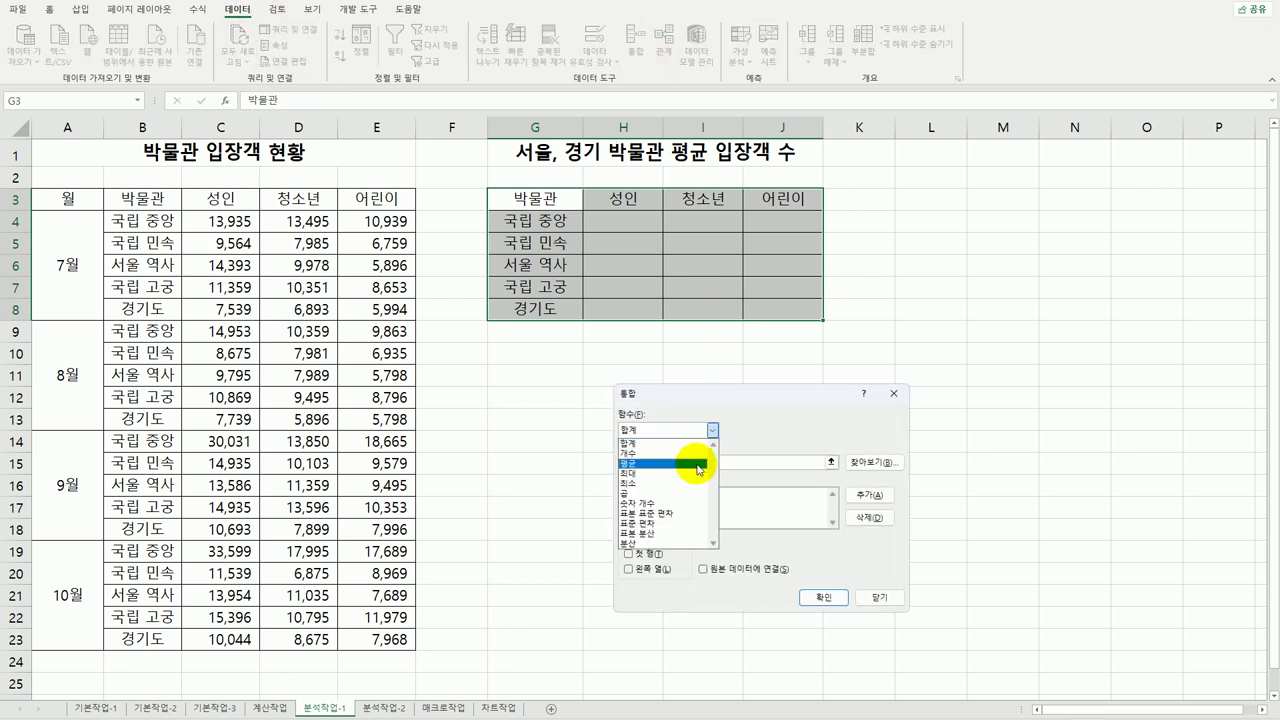
{"action": "left_click", "coordinate": [697, 466]}
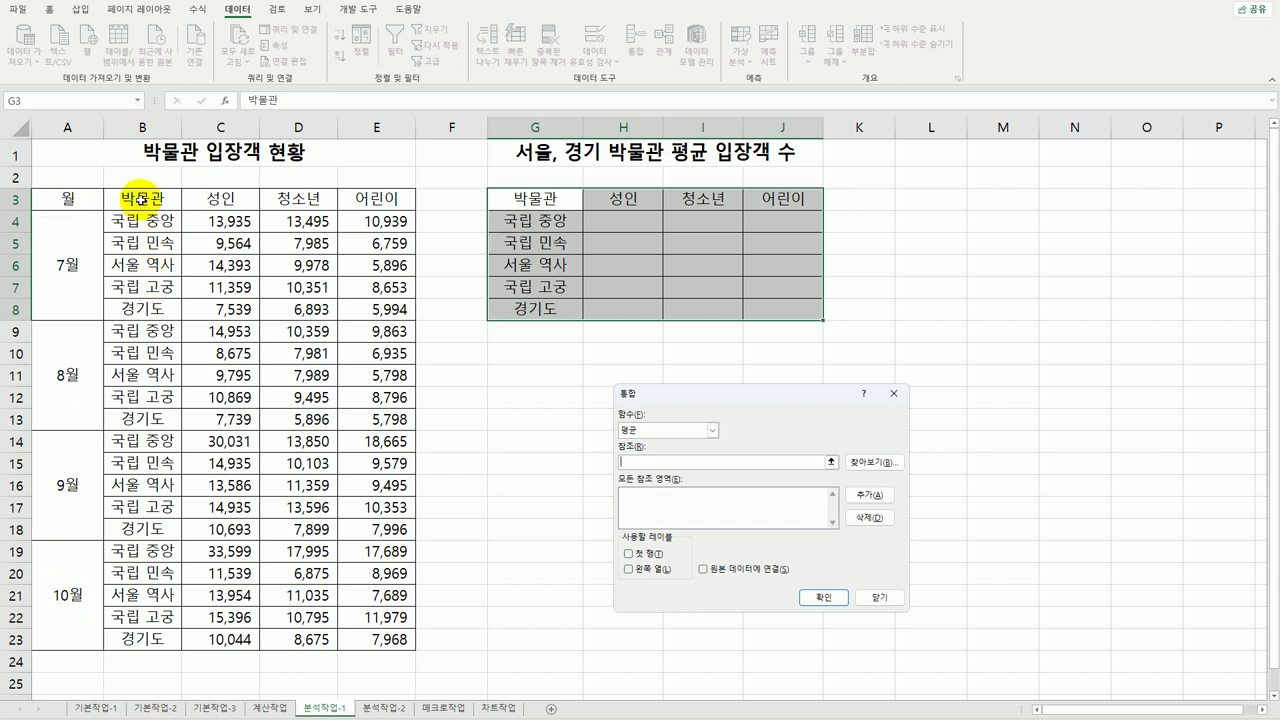
Step: Add B3:E23 of the 박물관 입장객 현황 table as the consolidation's source reference
{"action": "left_click_drag", "start_coordinate": [143, 197], "coordinate": [386, 637]}
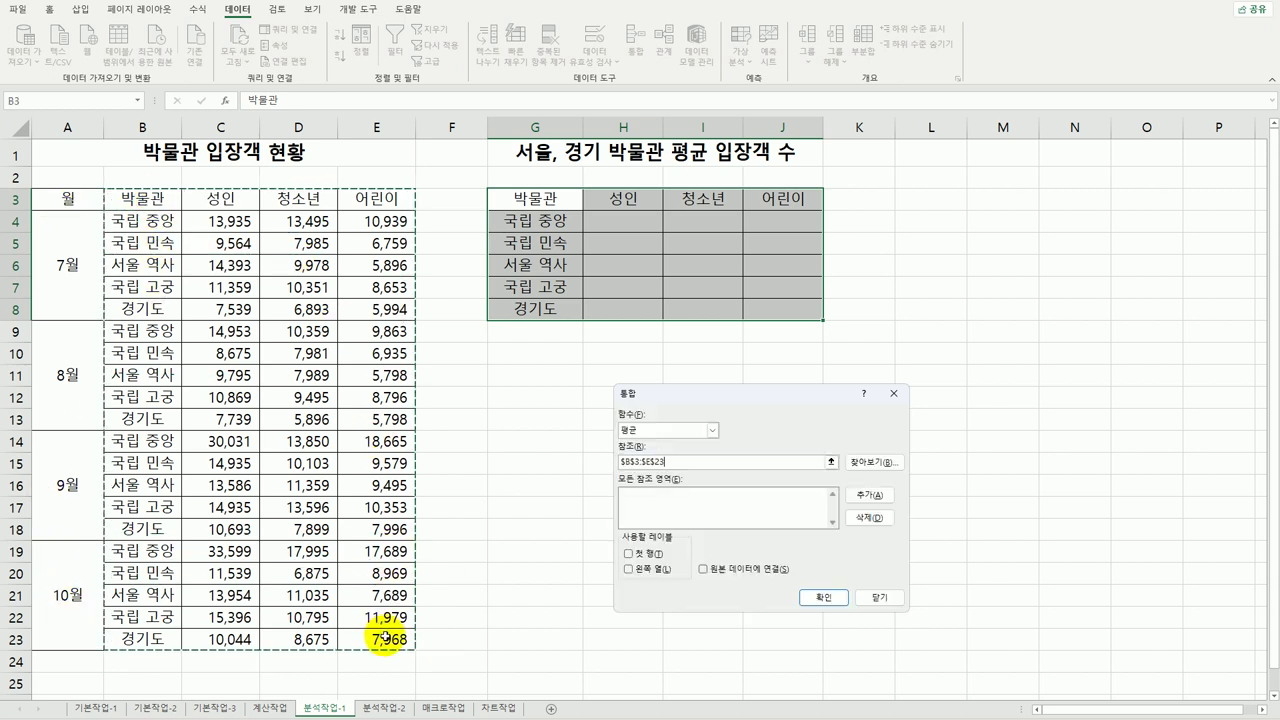
{"action": "left_click", "coordinate": [869, 495]}
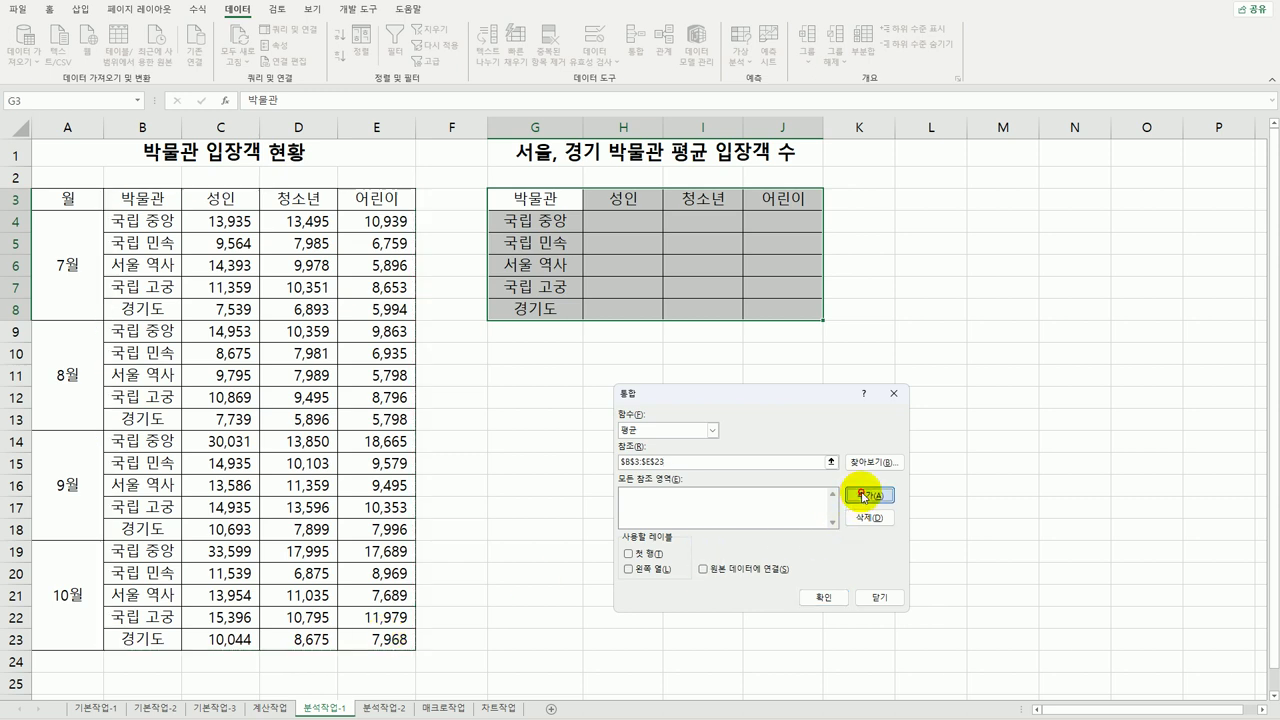
{"action": "left_click_drag", "start_coordinate": [735, 401], "coordinate": [618, 357]}
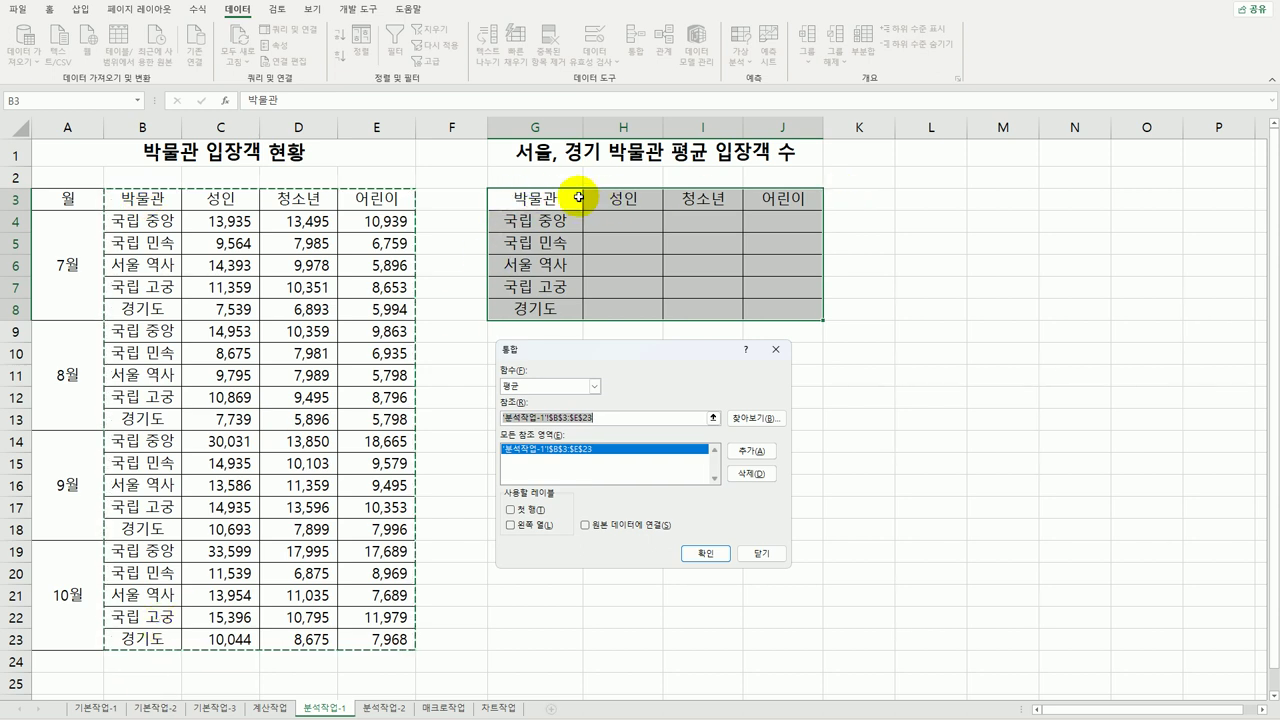
Step: Use 첫 행 and 왼쪽 열 as the consolidation labels and fill in the average table
{"action": "left_click", "coordinate": [511, 510]}
{"action": "left_click", "coordinate": [511, 524]}
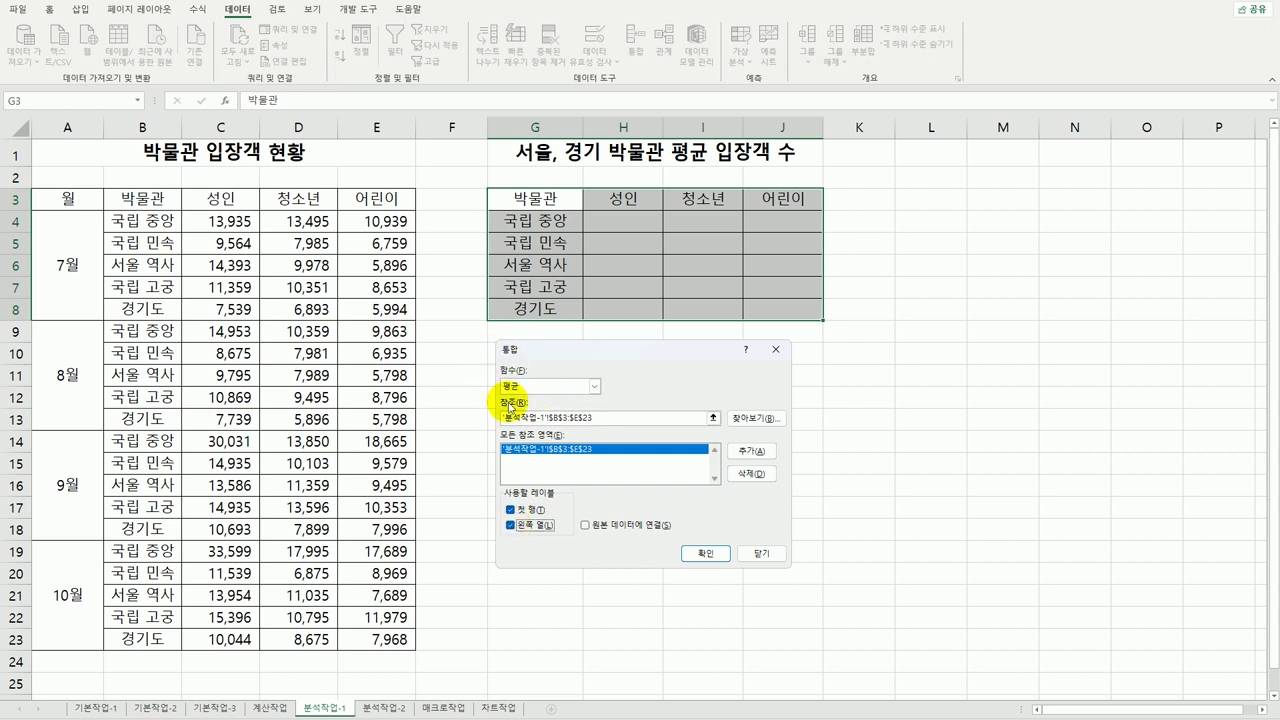
{"action": "left_click", "coordinate": [704, 553]}
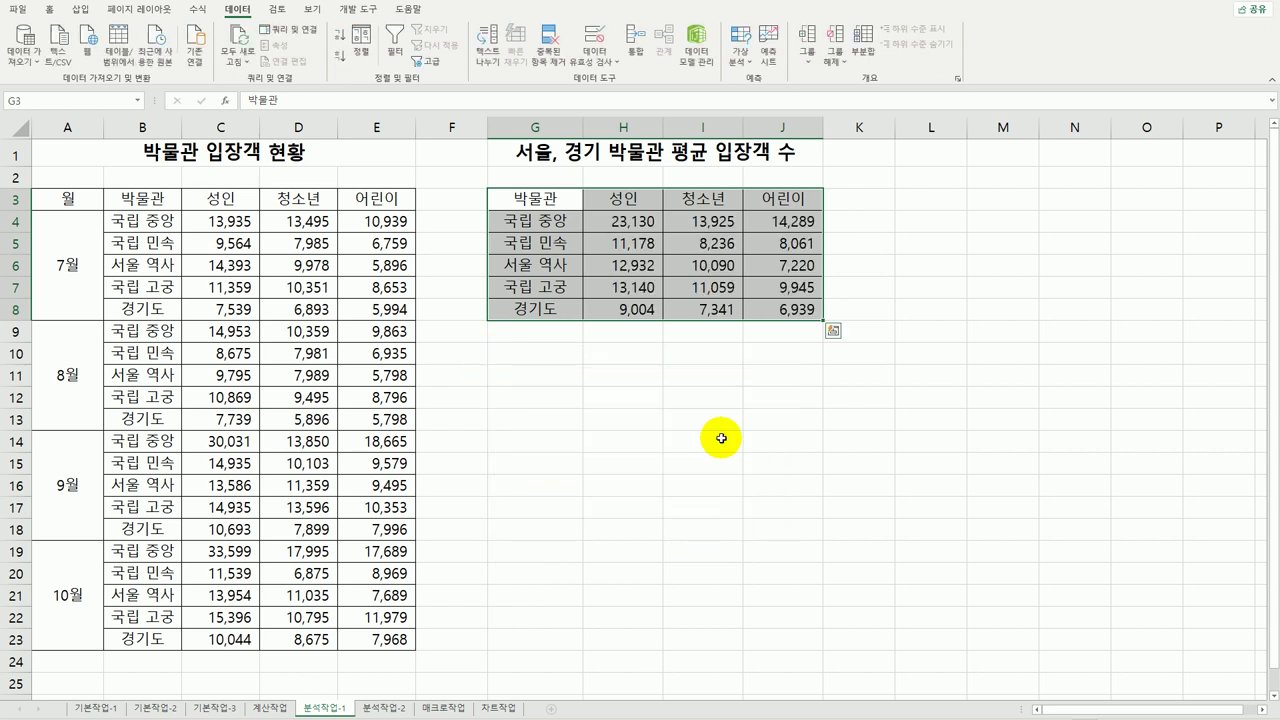
{"action": "left_click", "coordinate": [782, 308]}
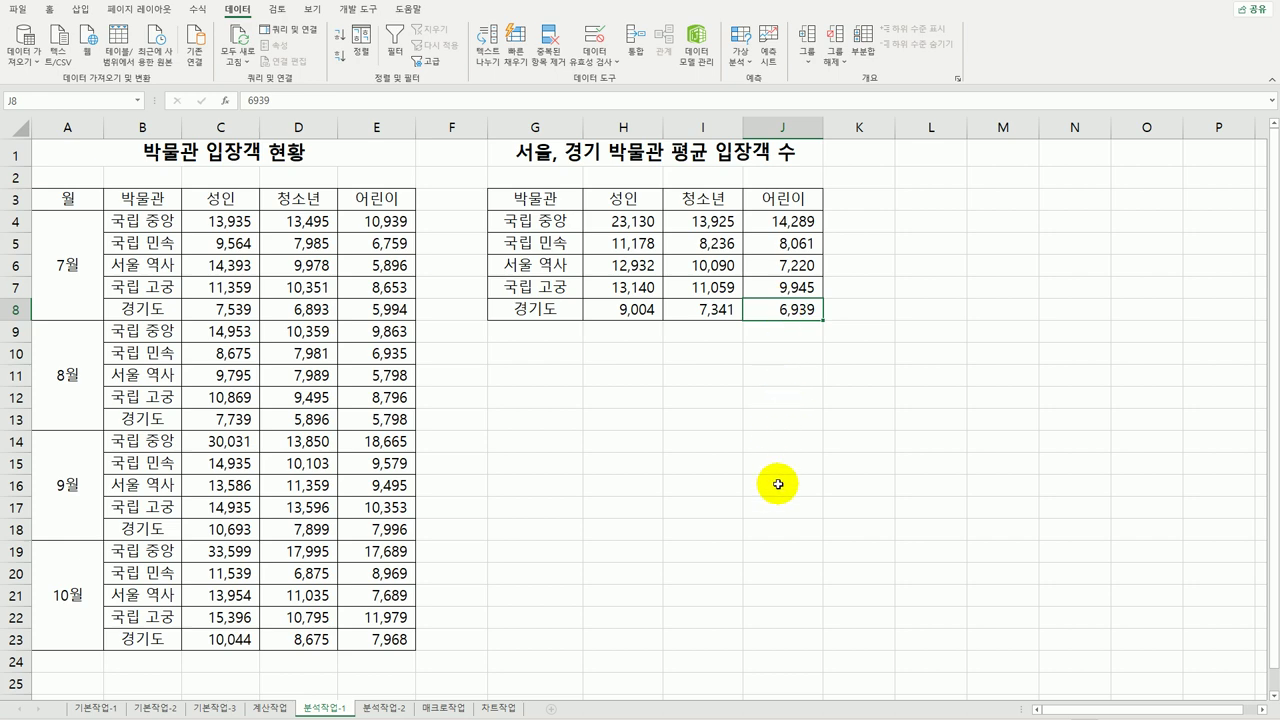
Step: On the 분석작업-2 sheet, define the name 판매가 for cell B6
{"action": "left_click", "coordinate": [390, 707]}
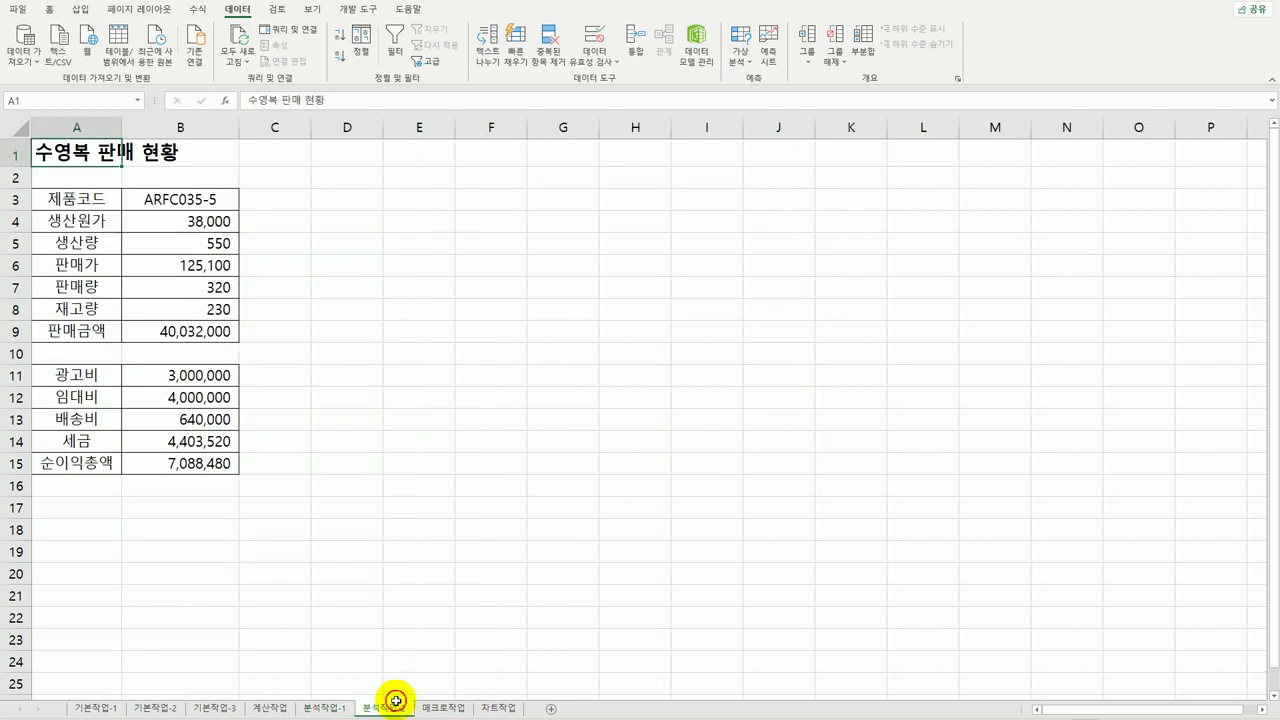
{"action": "left_click", "coordinate": [545, 477]}
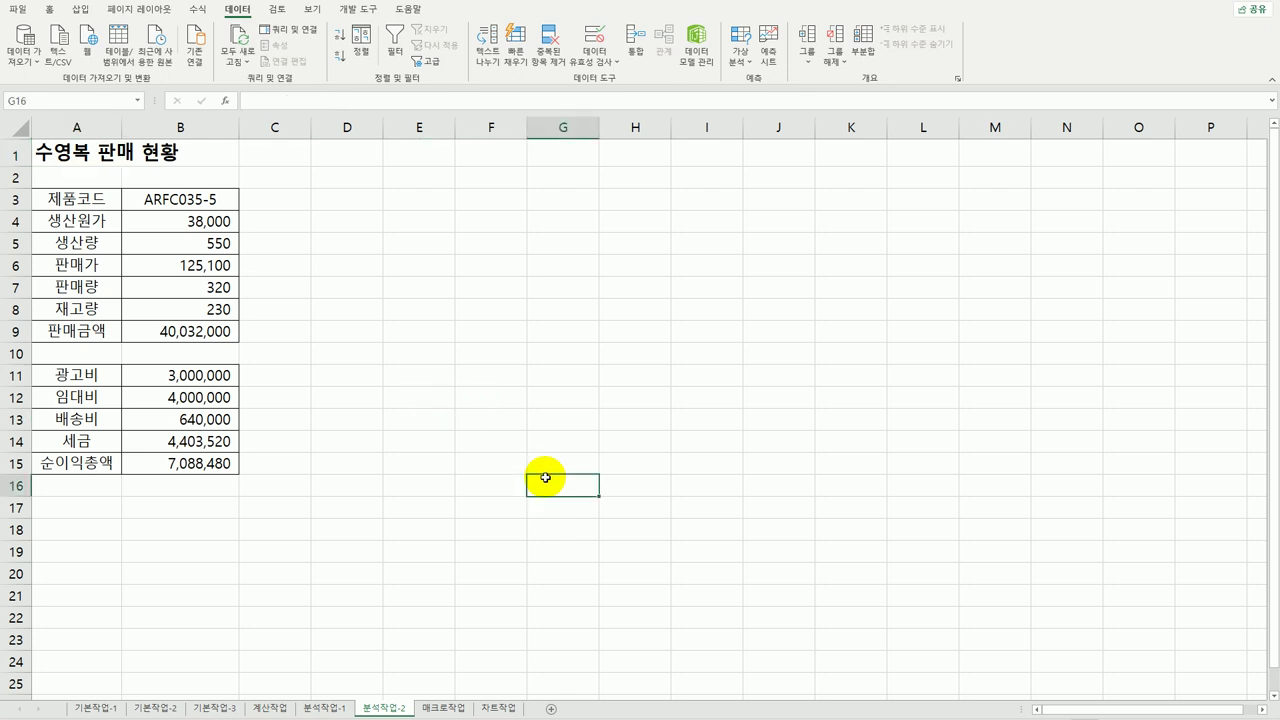
{"action": "left_click", "coordinate": [200, 265]}
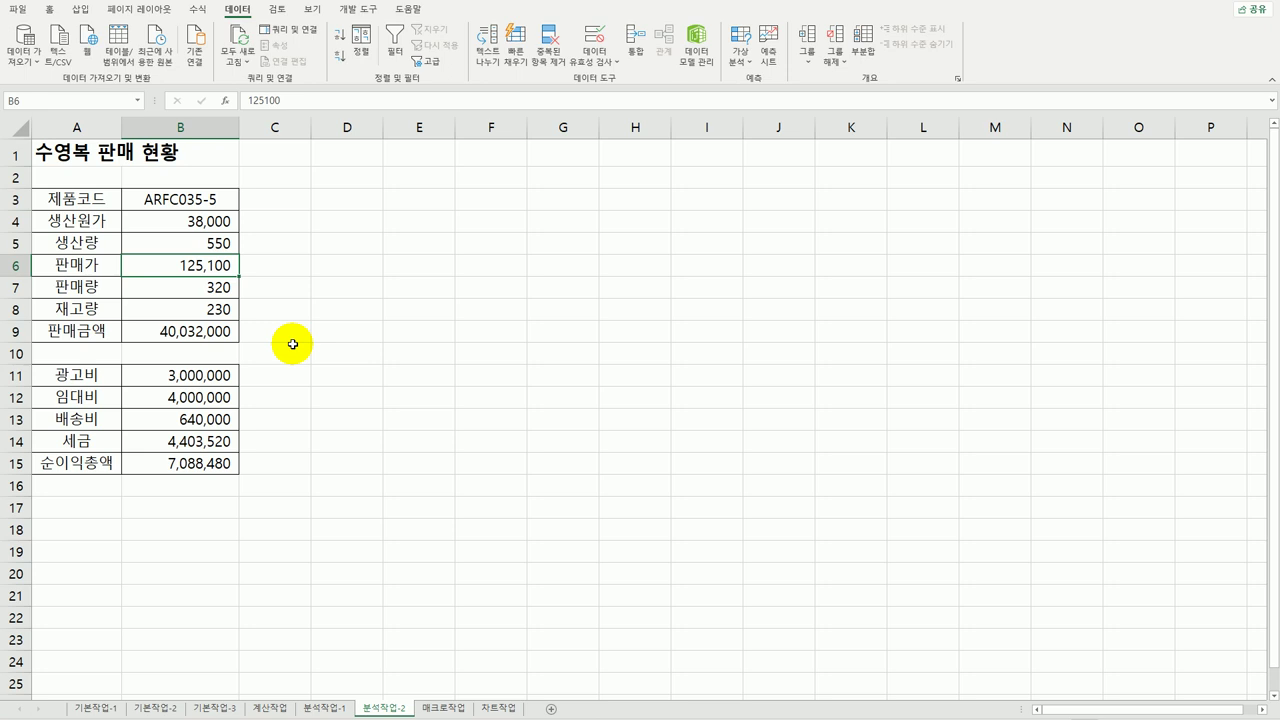
{"action": "left_click", "coordinate": [51, 102]}
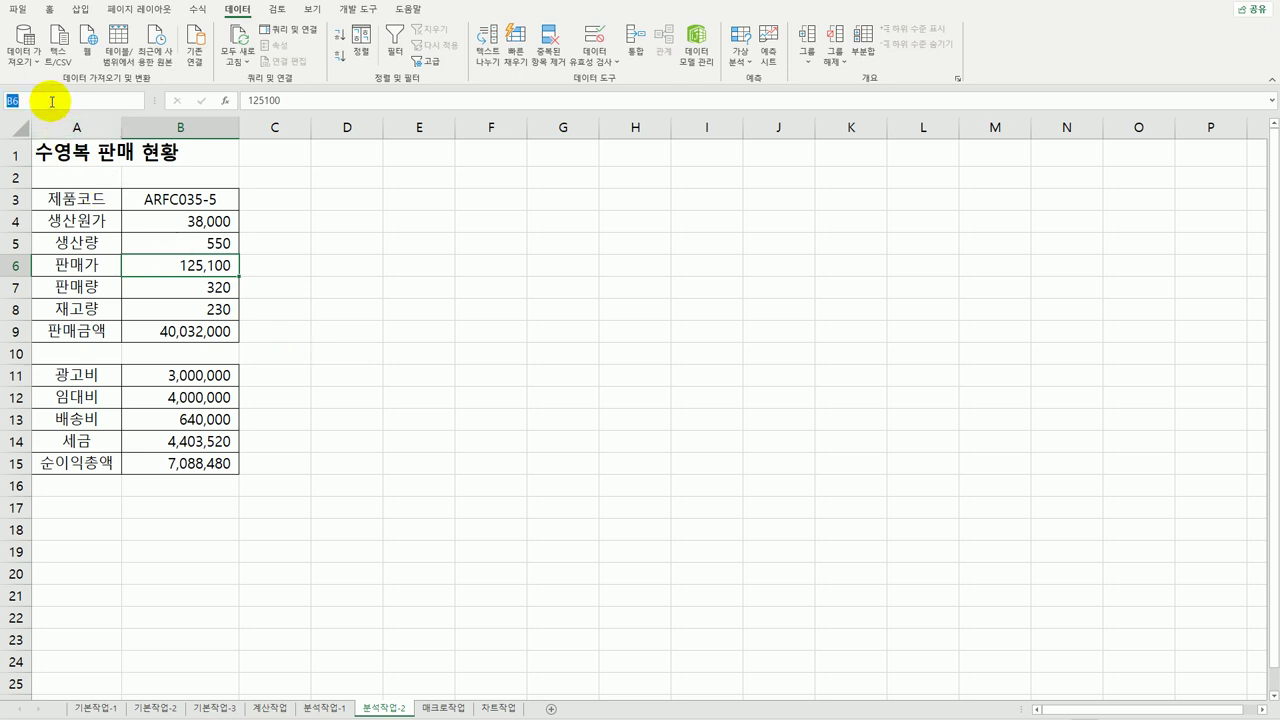
{"action": "type", "text": "판매가"}
Step: Define the name 판매량 for cell B7
{"action": "left_click", "coordinate": [209, 288]}
{"action": "left_click", "coordinate": [63, 102]}
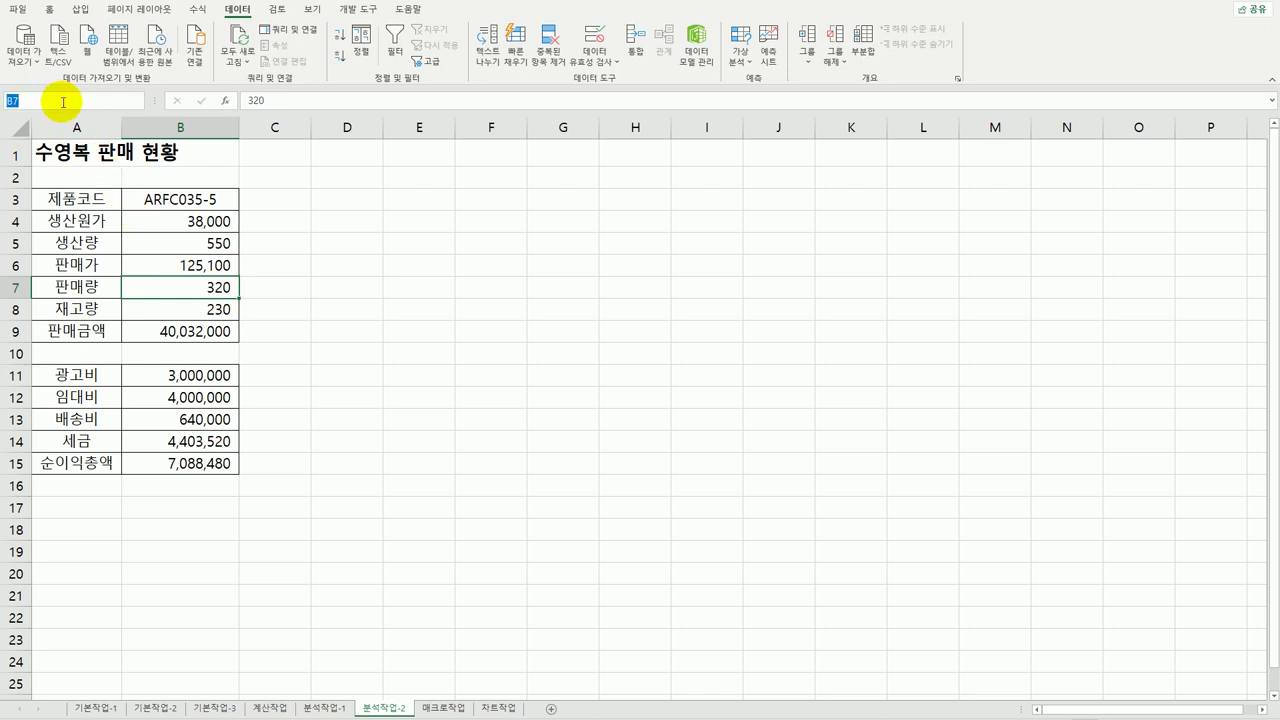
{"action": "type", "text": "판매량"}
{"action": "key", "text": "Return"}
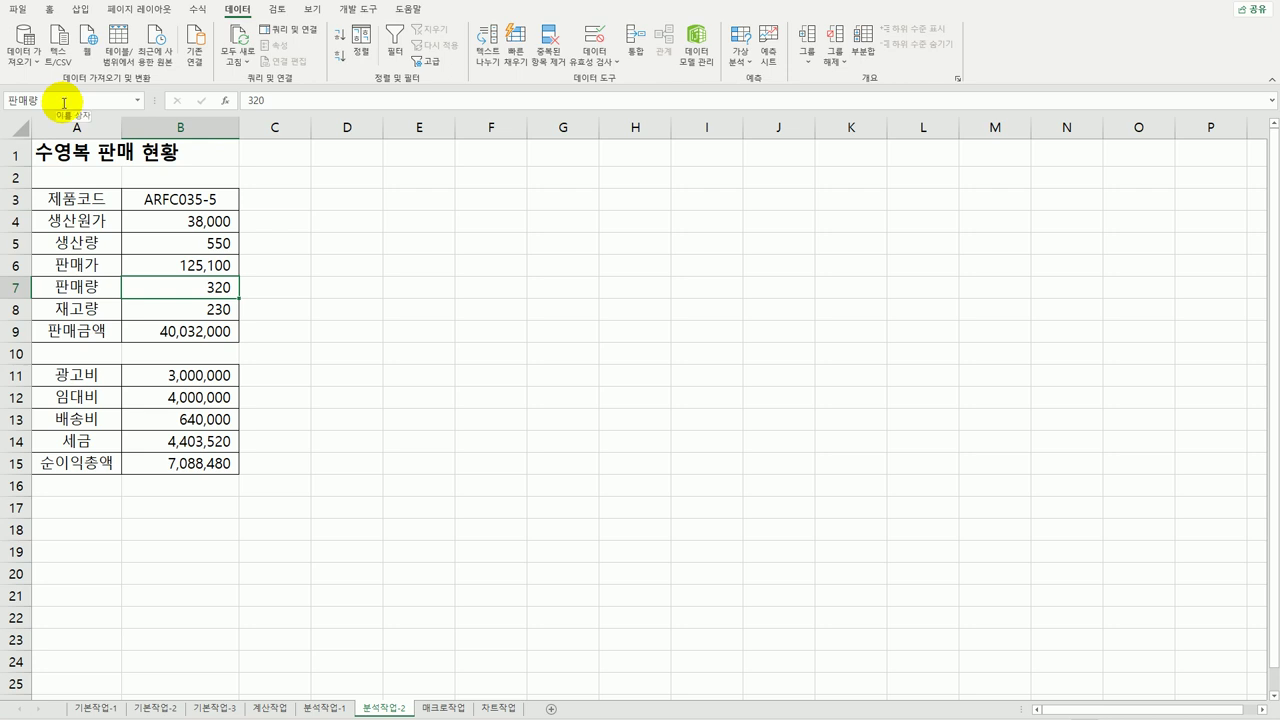
Step: Define the name 순이익총액 for cell B15
{"action": "left_click", "coordinate": [183, 463]}
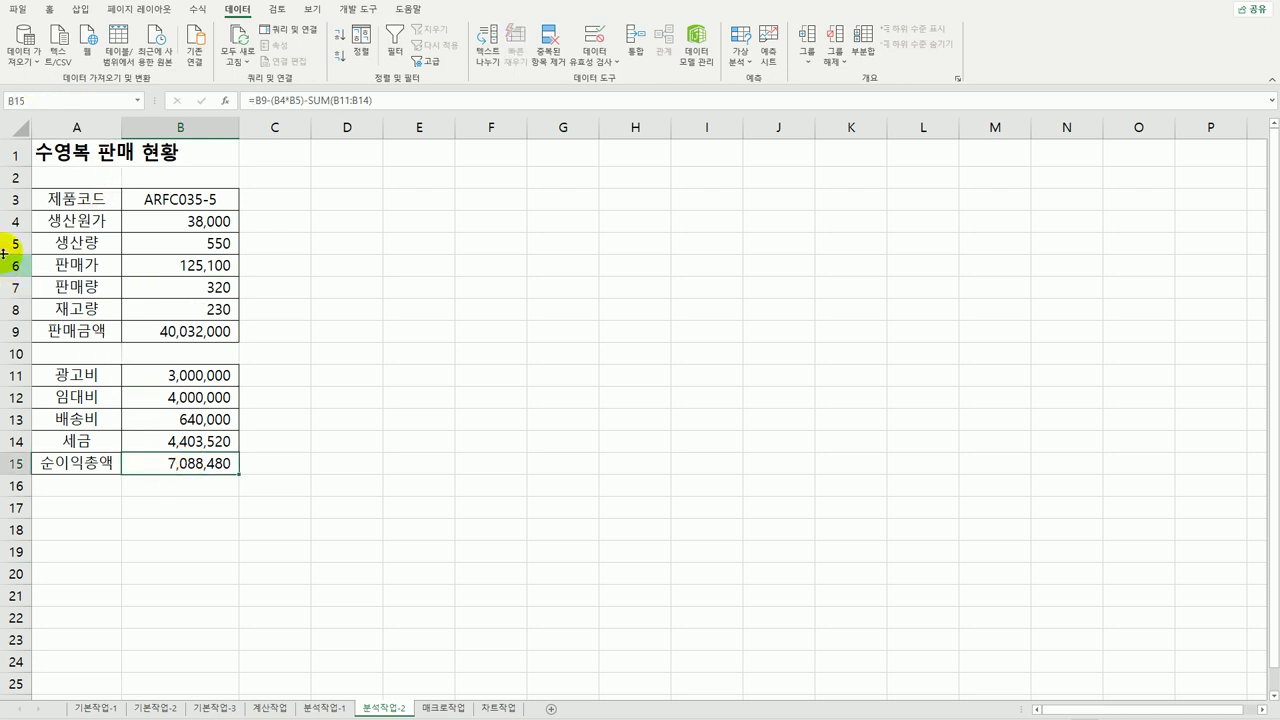
{"action": "left_click", "coordinate": [59, 101]}
{"action": "type", "text": "순이익총액"}
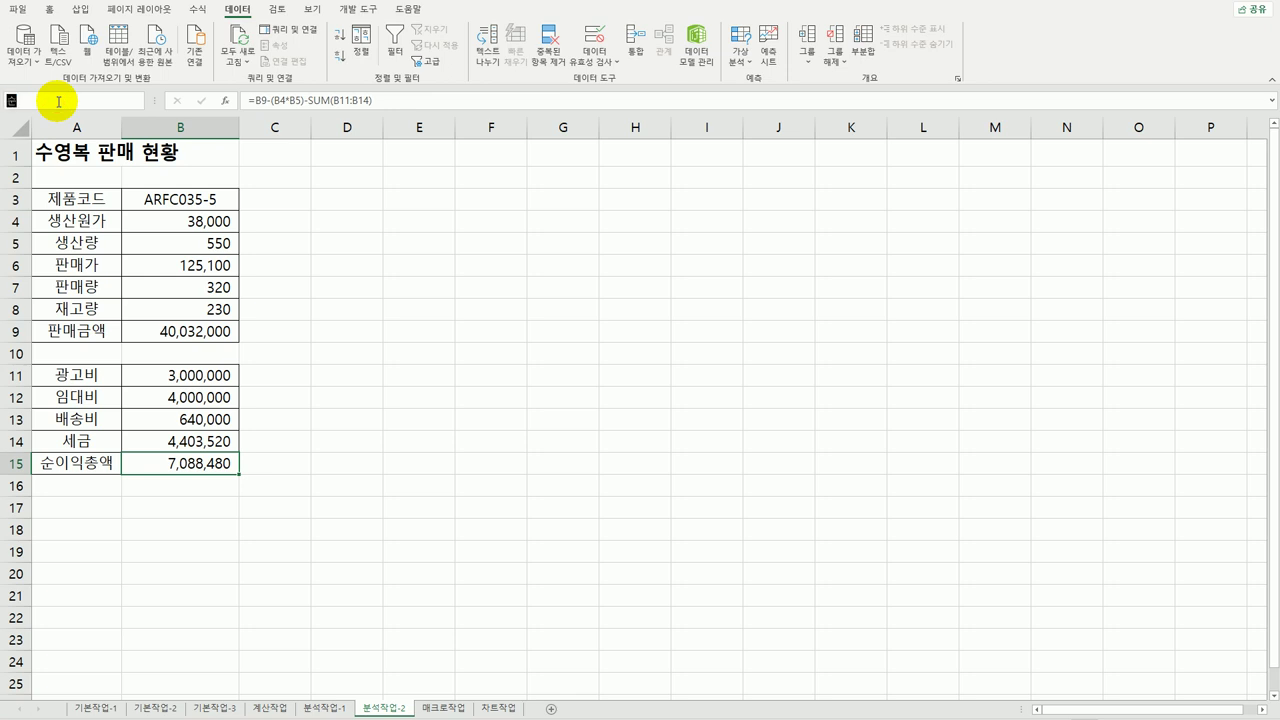
{"action": "key", "text": "Return"}
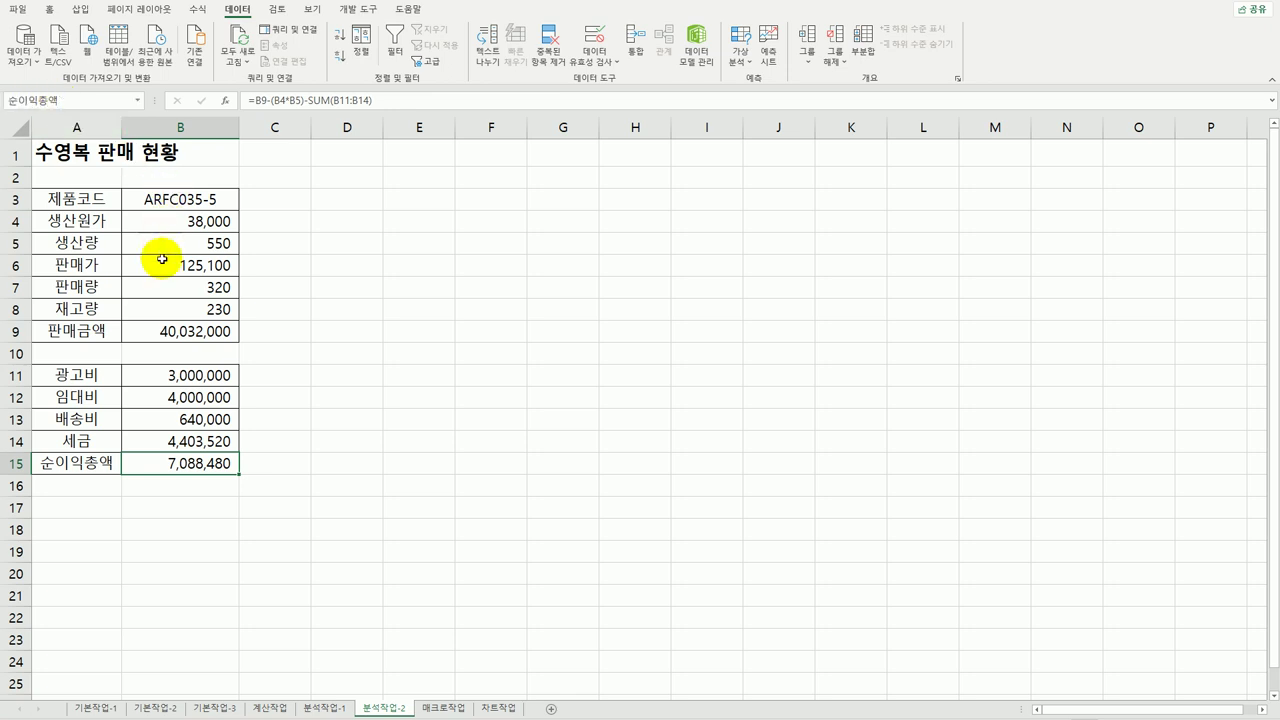
{"action": "left_click", "coordinate": [88, 285]}
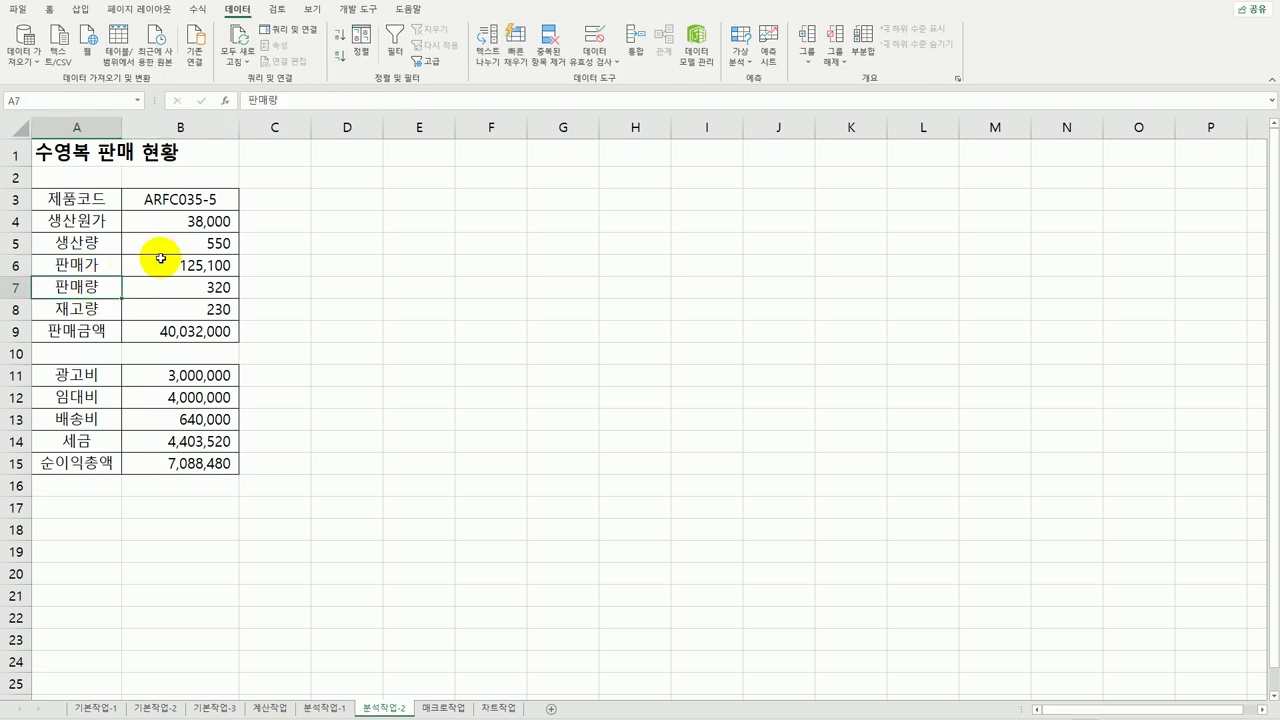
{"action": "left_click_drag", "start_coordinate": [112, 265], "coordinate": [158, 289]}
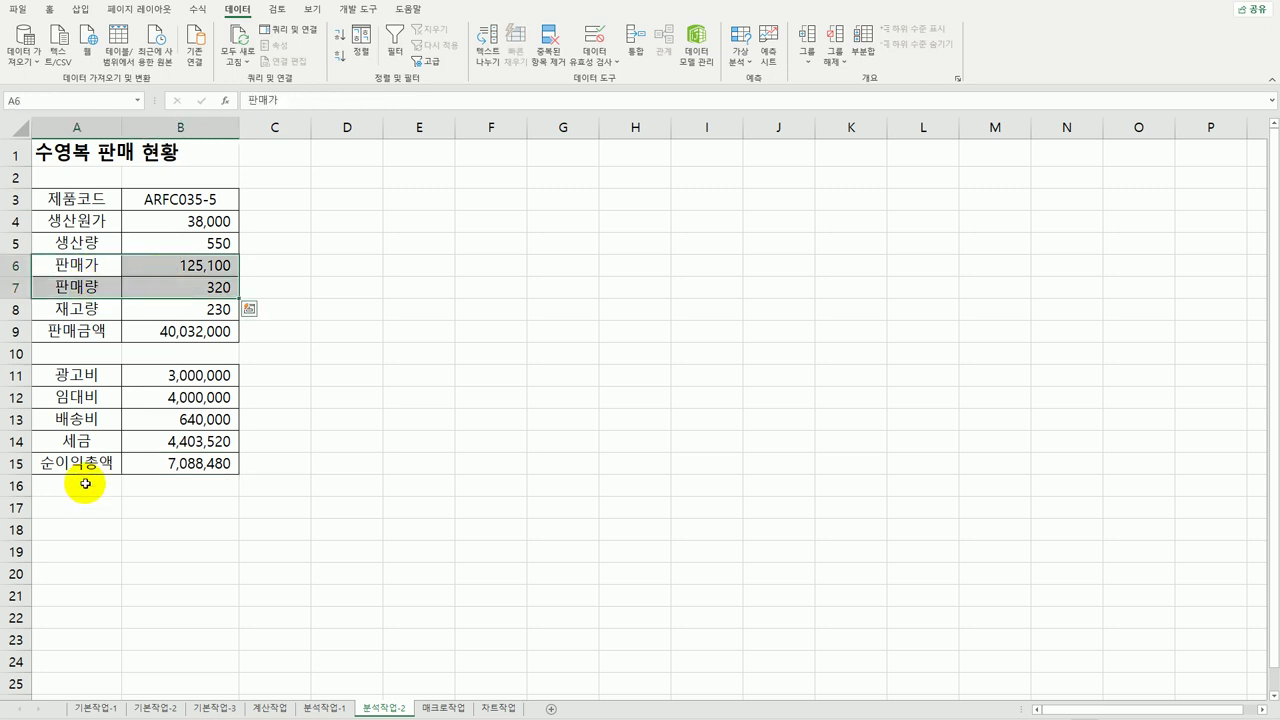
{"action": "left_click_drag", "start_coordinate": [87, 465], "coordinate": [178, 465]}
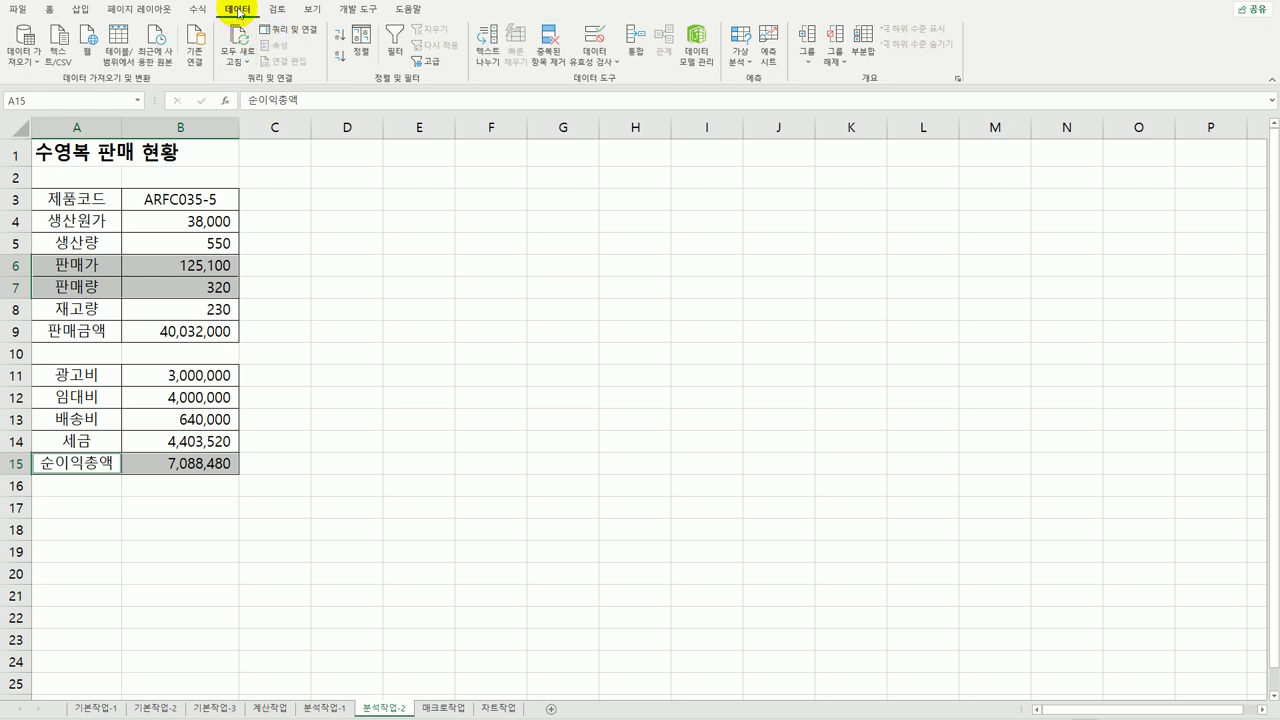
{"action": "left_click", "coordinate": [198, 8]}
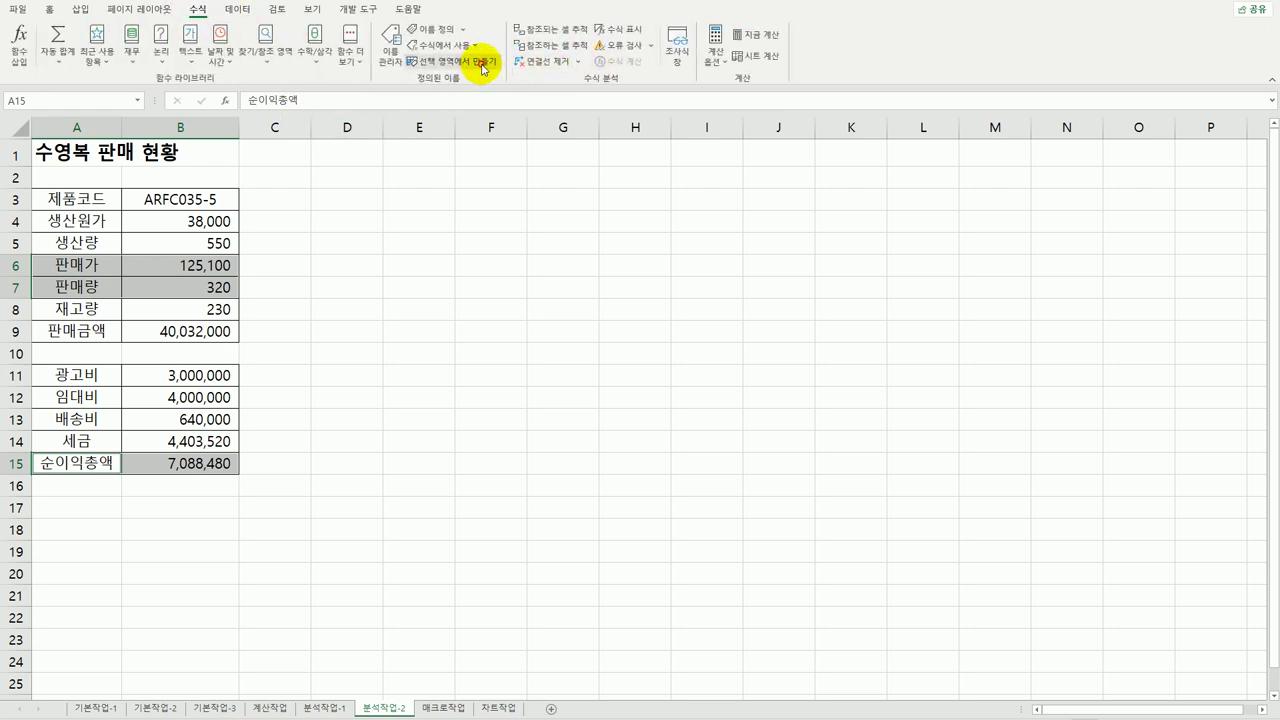
{"action": "left_click", "coordinate": [484, 68]}
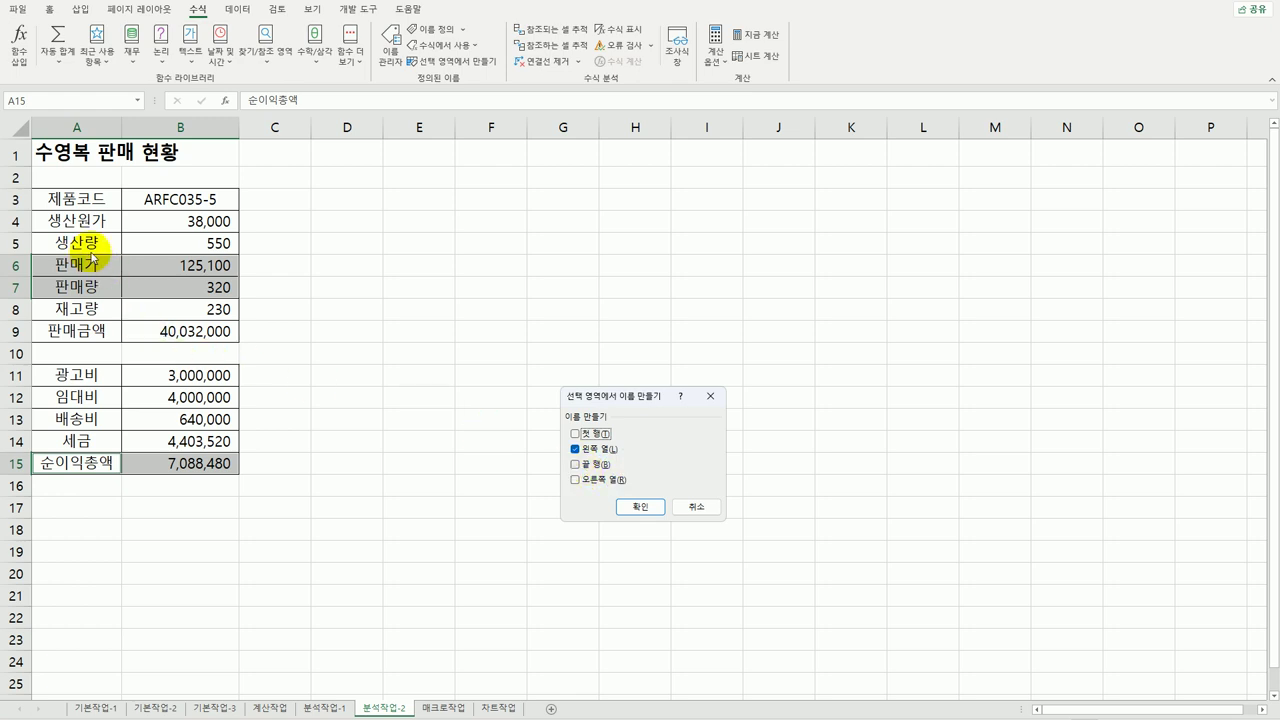
{"action": "left_click", "coordinate": [696, 508]}
Step: Check the names assigned to cells B6, B7 and B15, and review 판매가 and 판매량 in the Name Manager
{"action": "left_click", "coordinate": [211, 267]}
{"action": "left_click", "coordinate": [206, 287]}
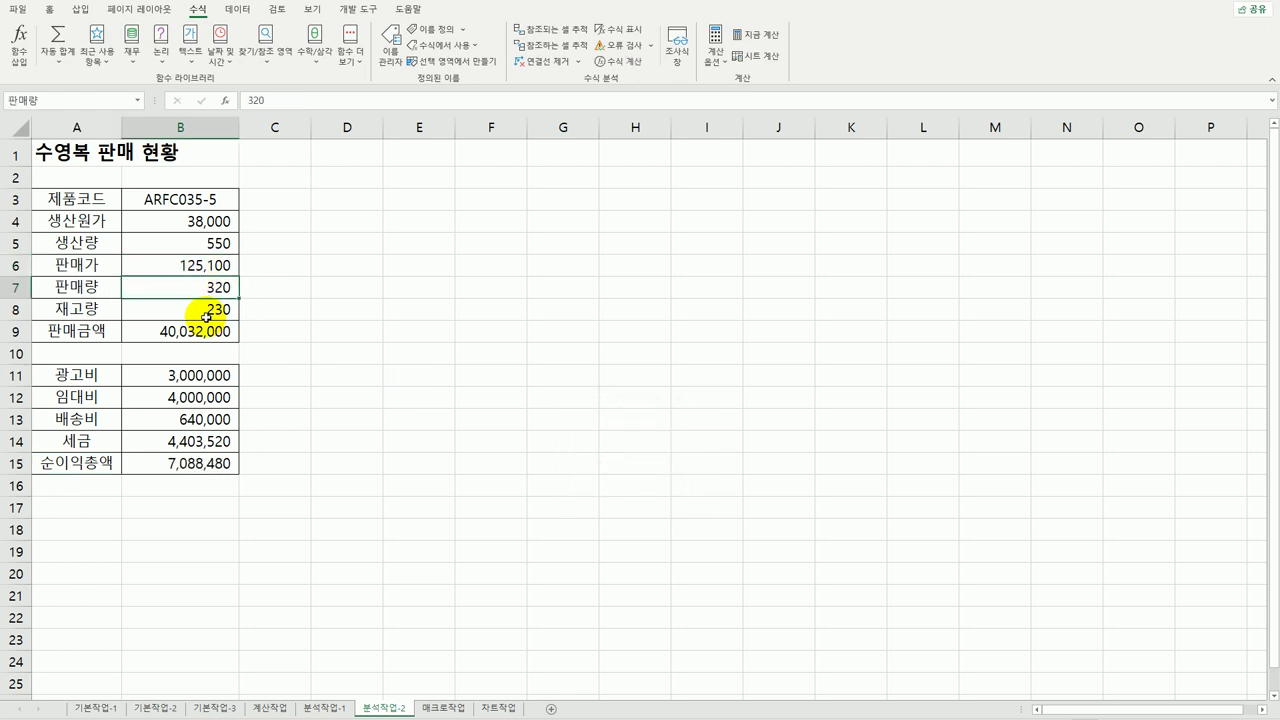
{"action": "left_click", "coordinate": [209, 468]}
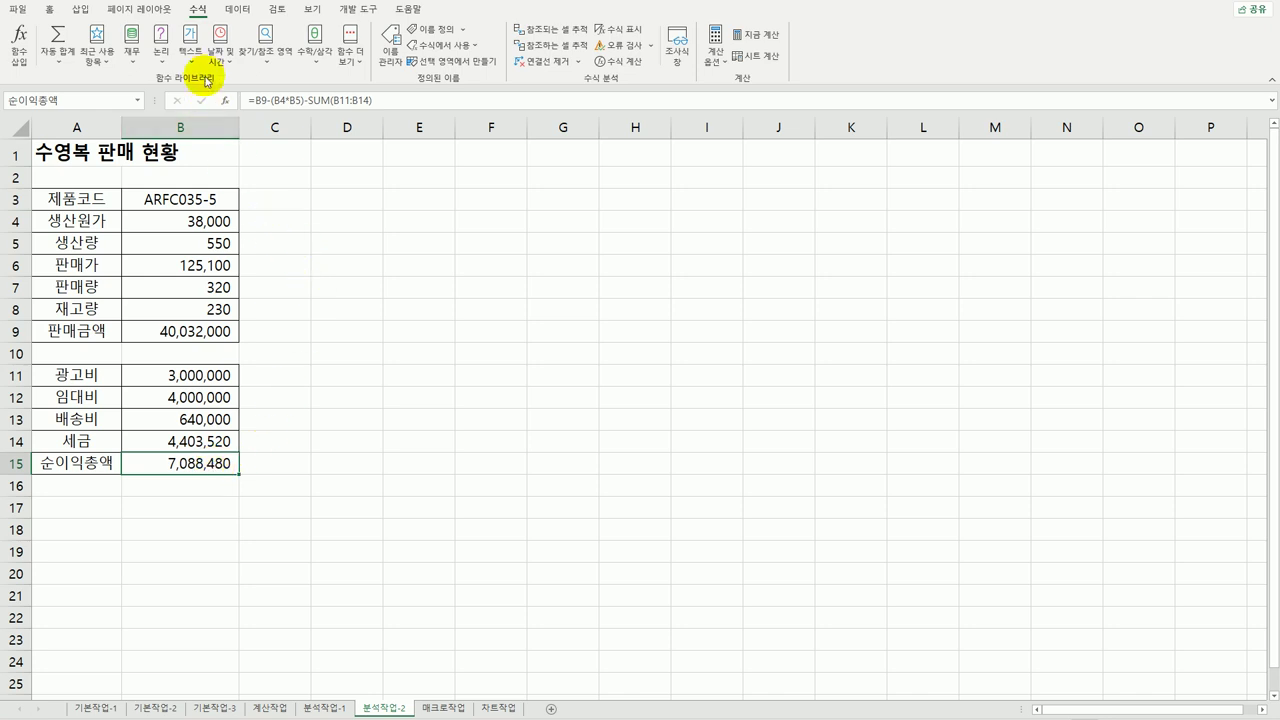
{"action": "left_click", "coordinate": [390, 68]}
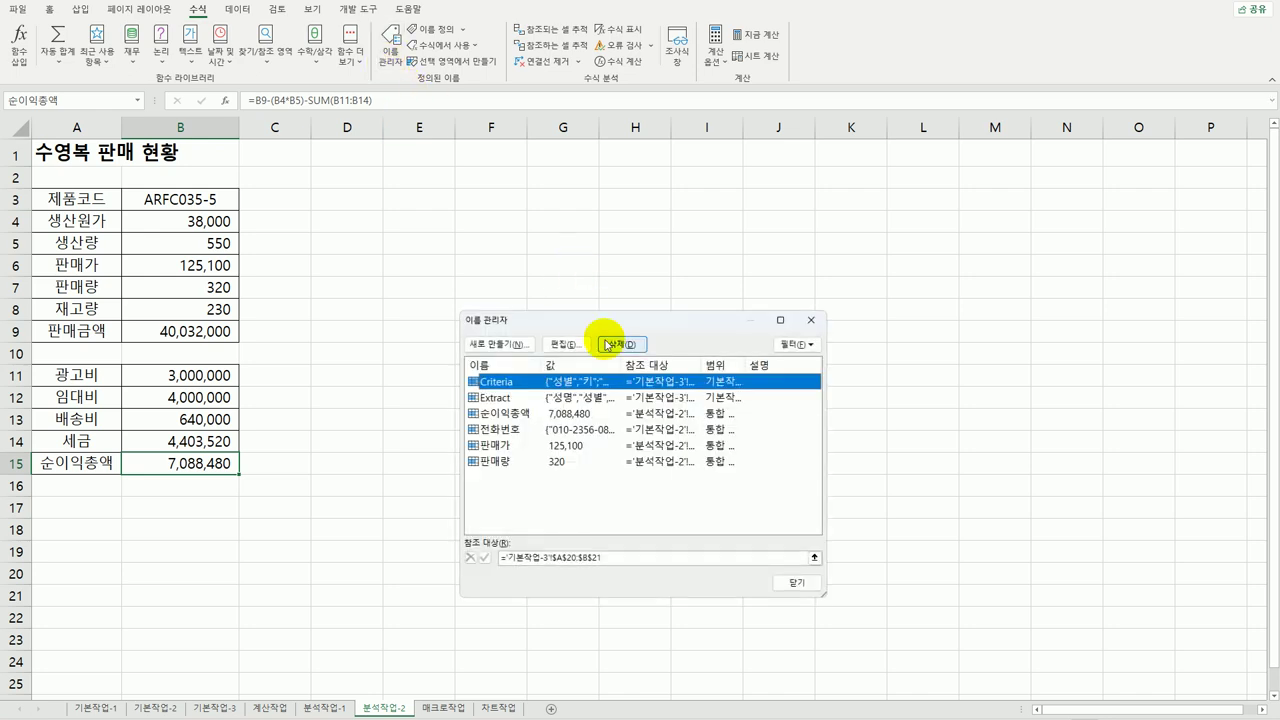
{"action": "left_click_drag", "start_coordinate": [603, 323], "coordinate": [563, 258]}
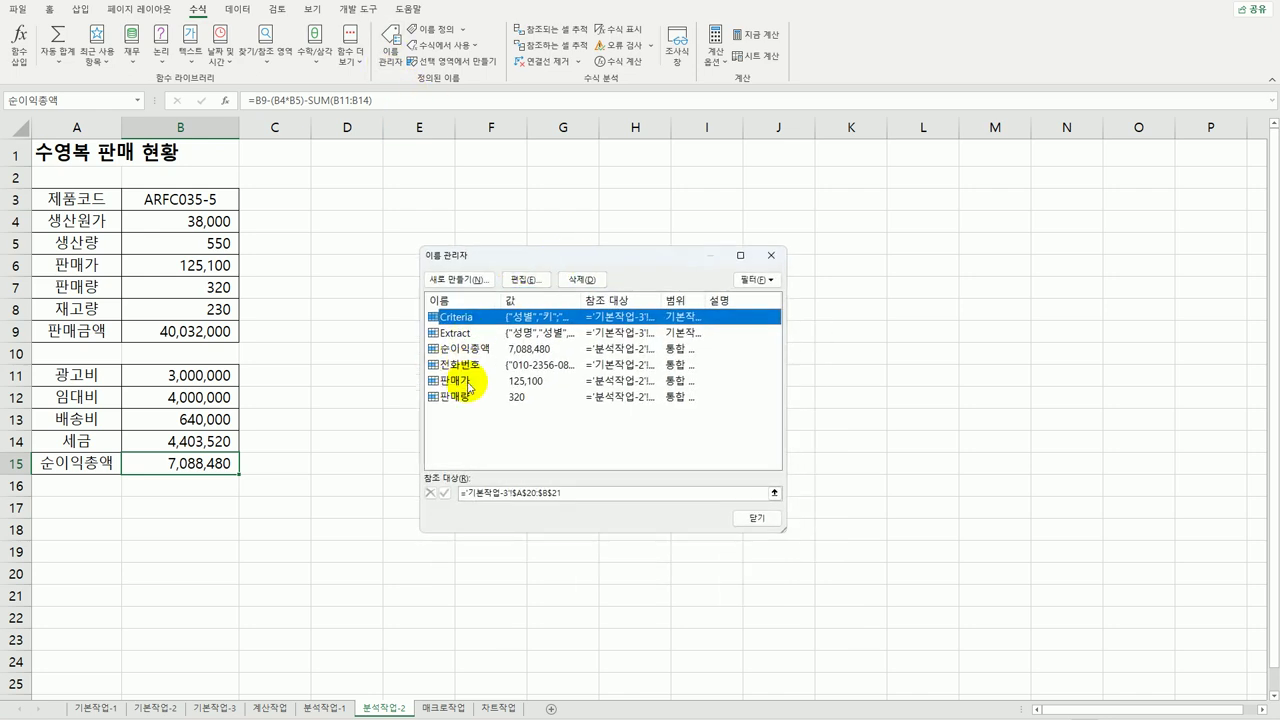
{"action": "left_click", "coordinate": [448, 381]}
{"action": "left_click", "coordinate": [450, 397]}
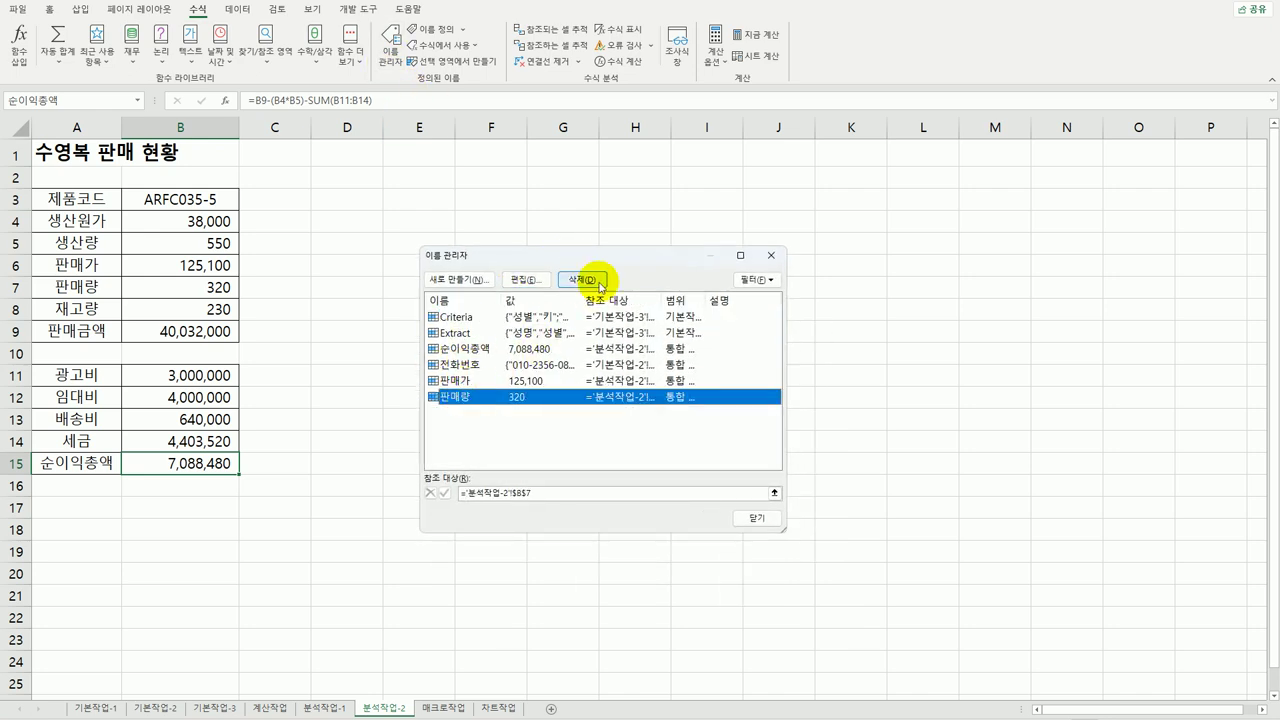
{"action": "left_click", "coordinate": [771, 255]}
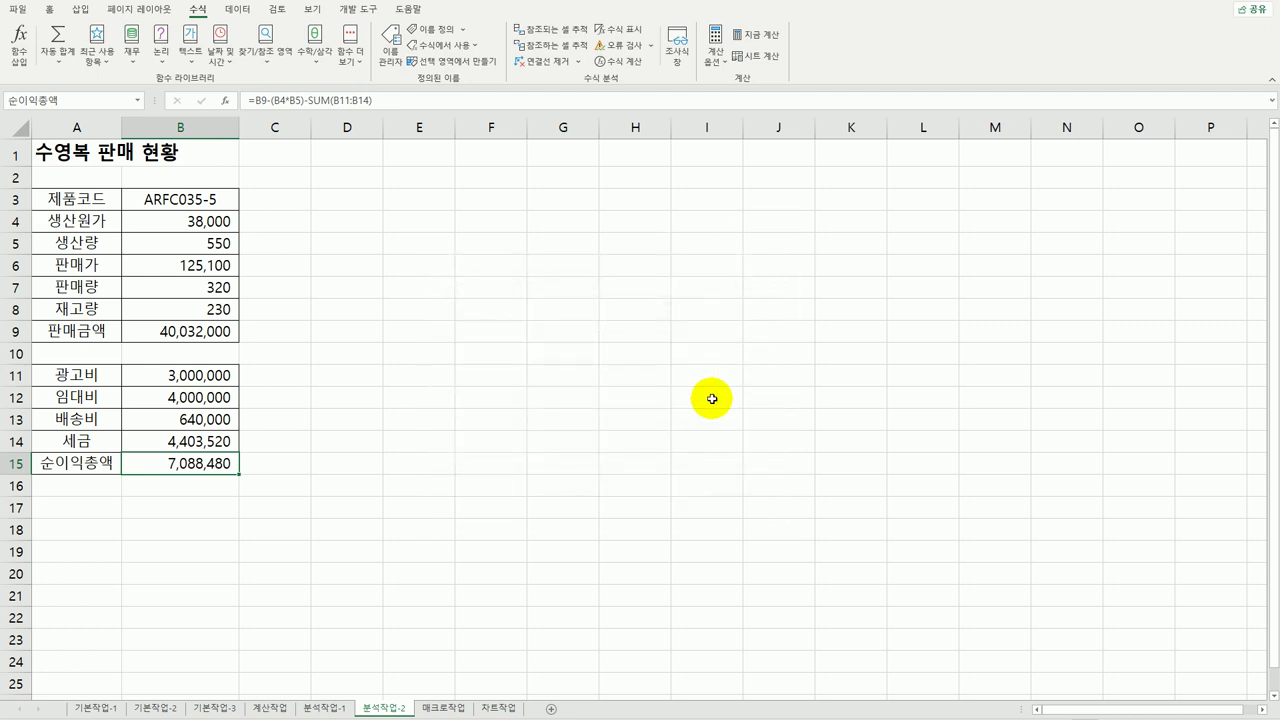
{"action": "left_click", "coordinate": [703, 396]}
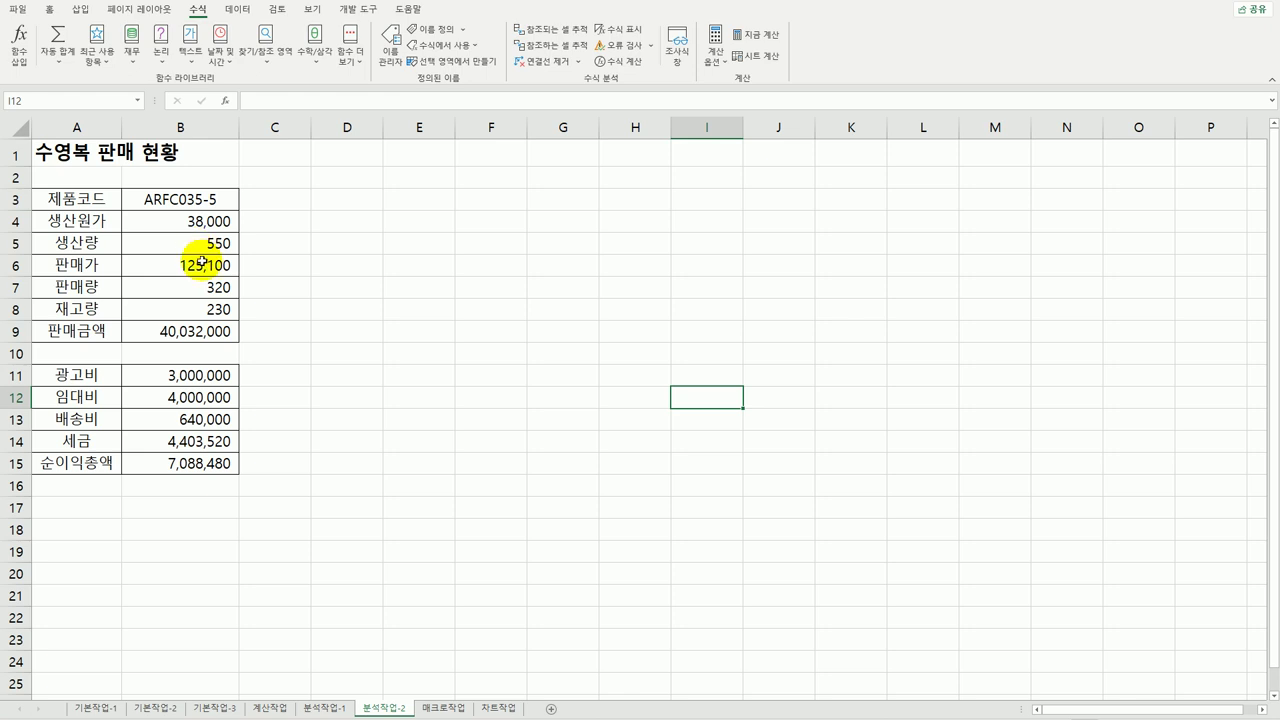
Step: Add a scenario named 판매가판매량증가 with B6:B7 as the changing cells and an empty description
{"action": "left_click_drag", "start_coordinate": [201, 266], "coordinate": [202, 289]}
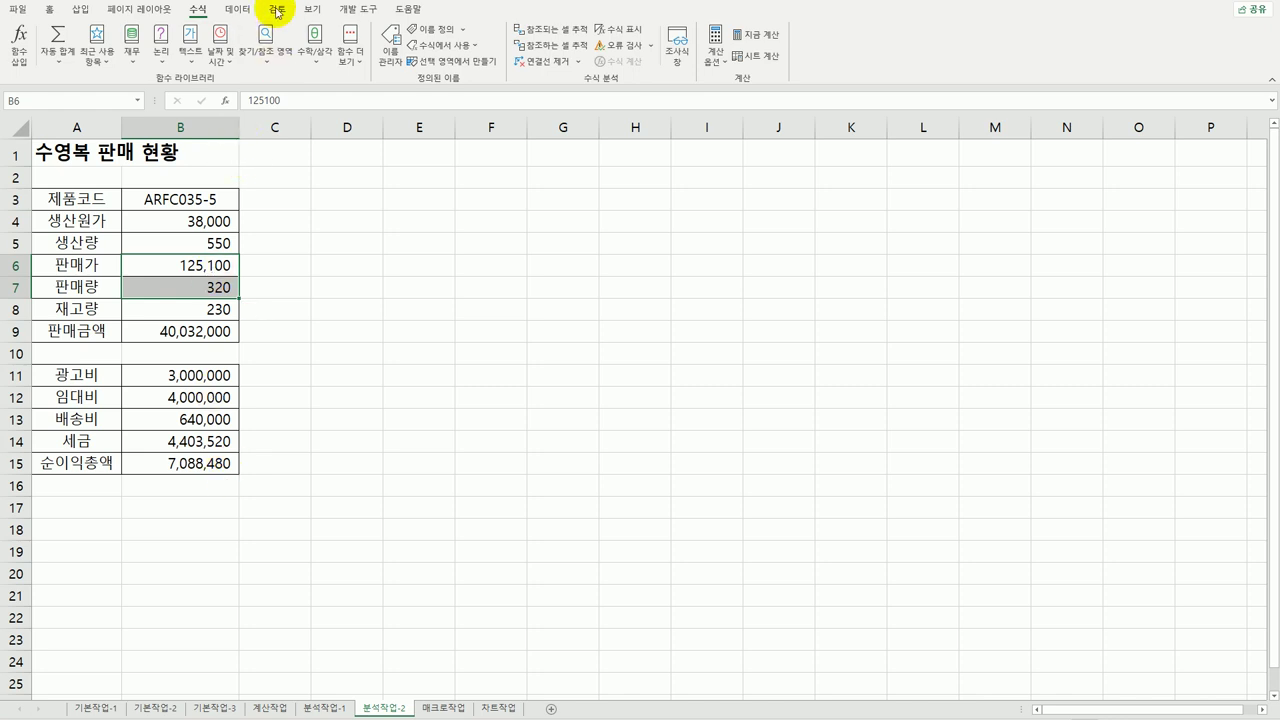
{"action": "left_click", "coordinate": [237, 9]}
{"action": "left_click", "coordinate": [741, 48]}
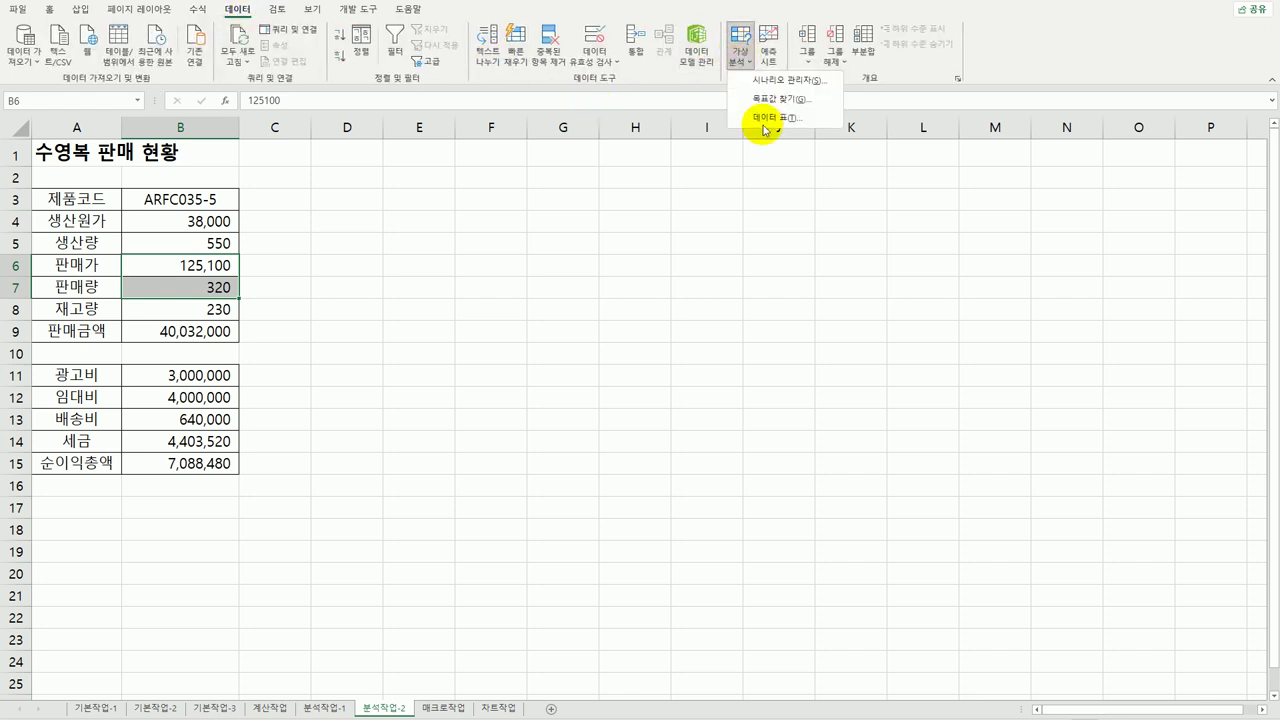
{"action": "left_click", "coordinate": [780, 88]}
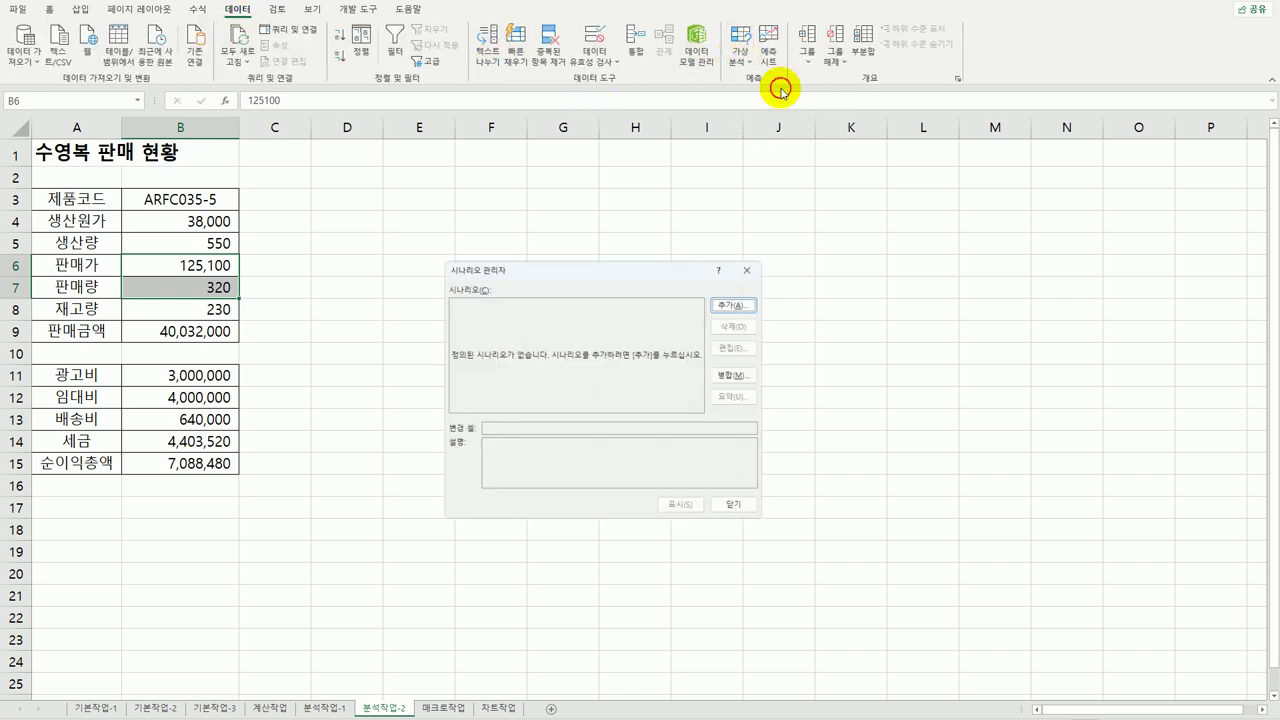
{"action": "left_click", "coordinate": [735, 304]}
{"action": "left_click_drag", "start_coordinate": [653, 399], "coordinate": [380, 357]}
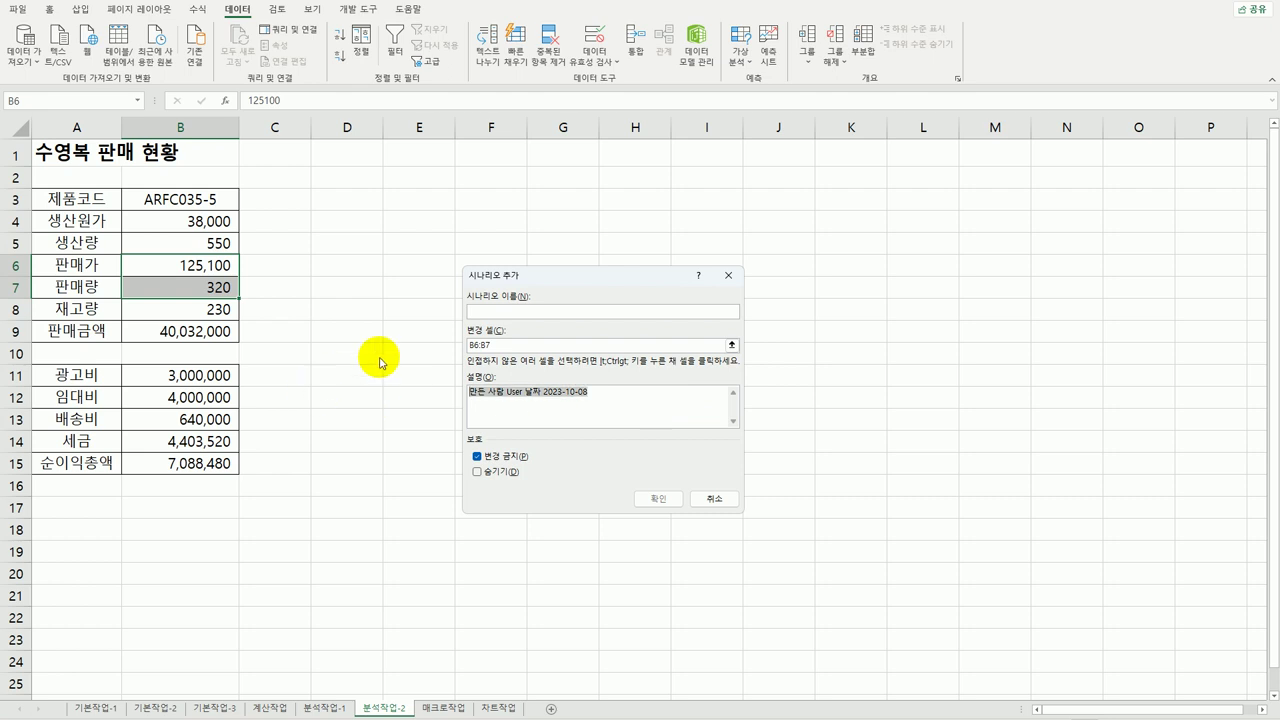
{"action": "key", "text": "Delete"}
{"action": "left_click", "coordinate": [541, 316]}
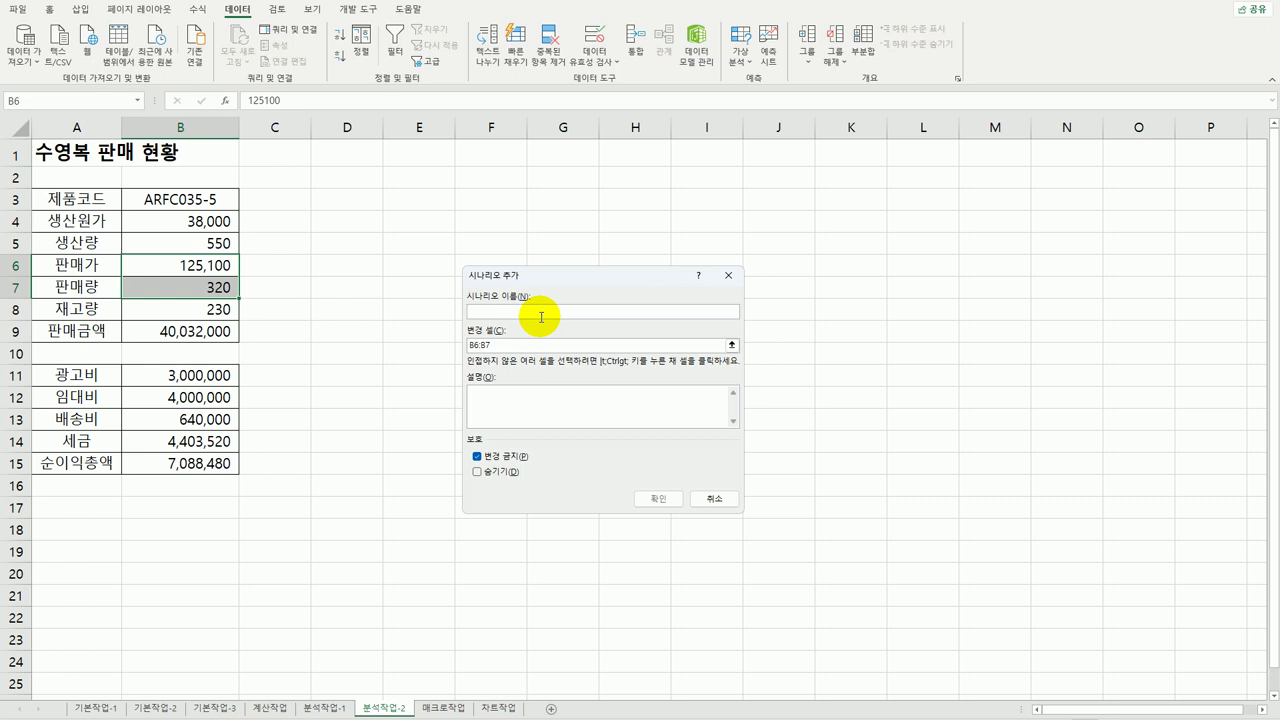
{"action": "type", "text": "ㅍ"}
{"action": "key", "text": "Tab"}
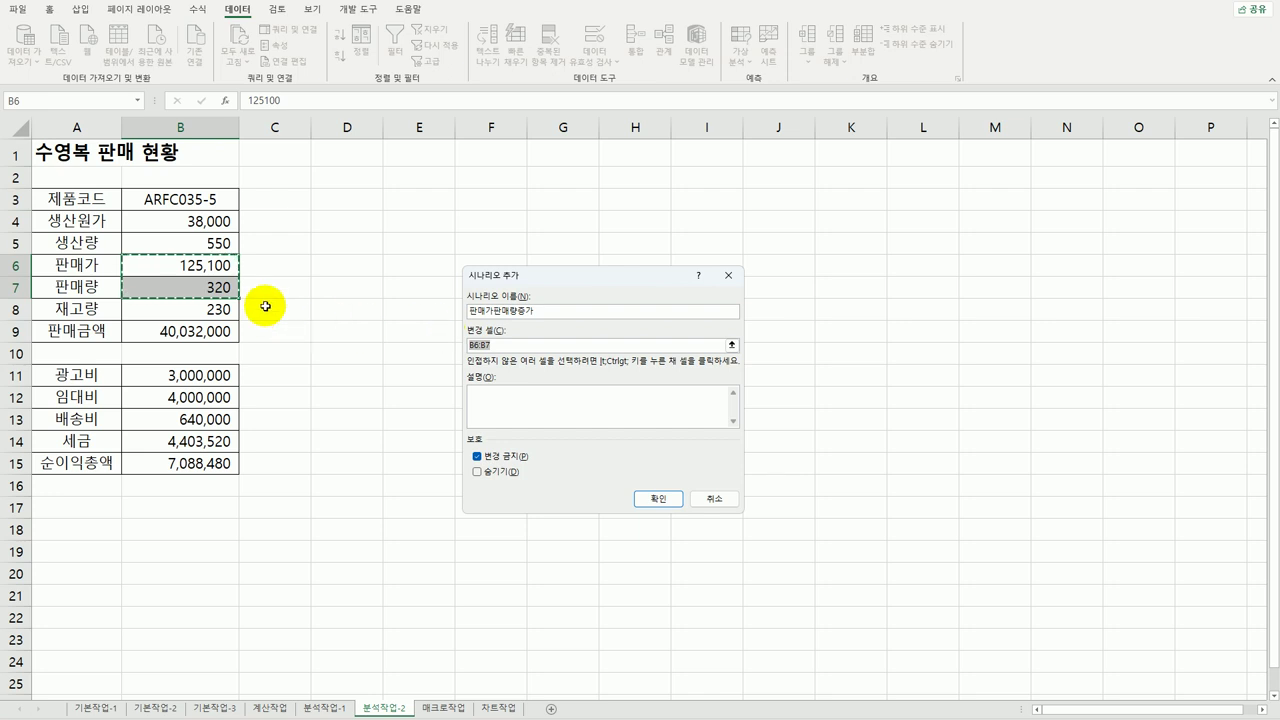
{"action": "left_click_drag", "start_coordinate": [218, 265], "coordinate": [220, 287]}
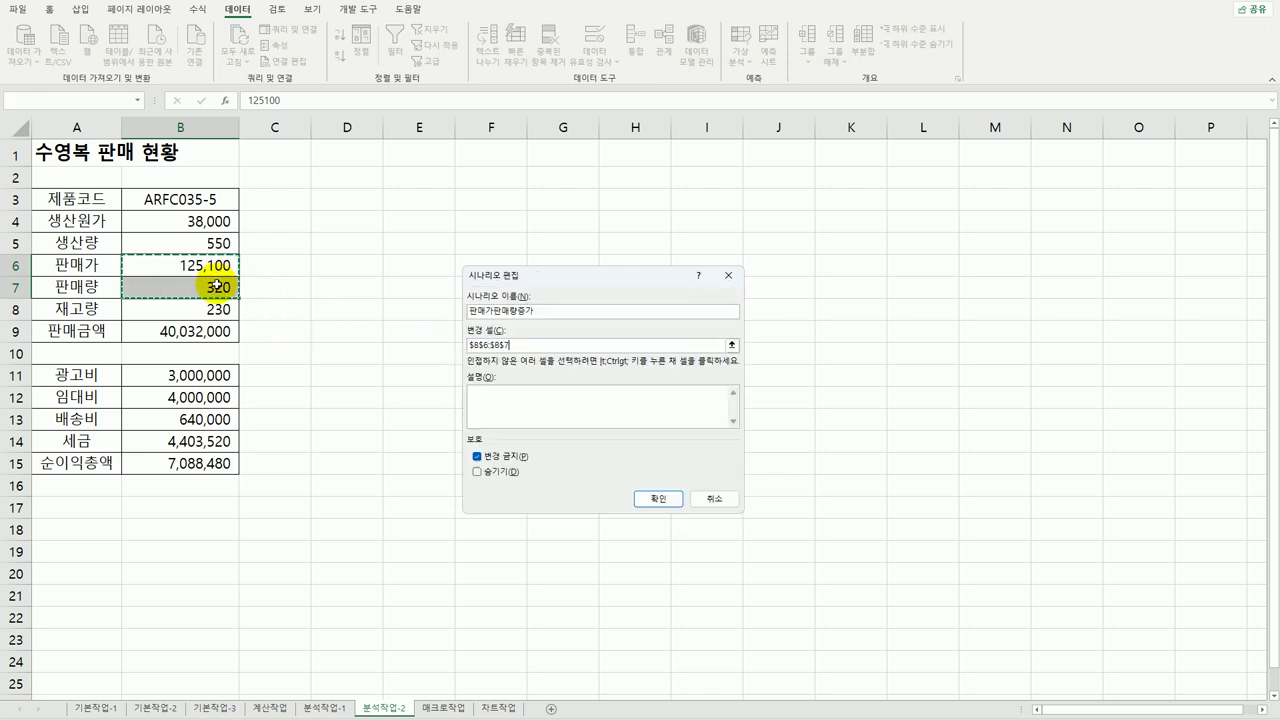
{"action": "left_click", "coordinate": [657, 499]}
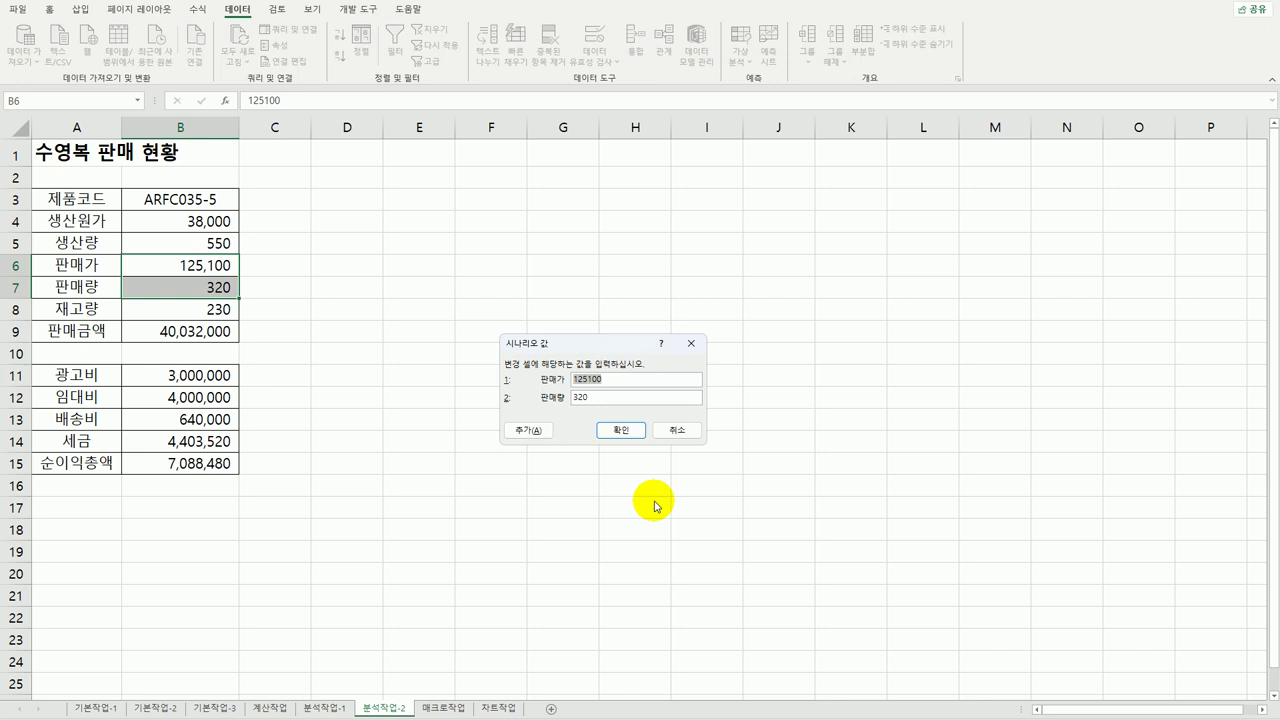
Step: Set the 판매가판매량증가 scenario's values to 130000 for 판매가 and 450 for 판매량
{"action": "type", "text": "1"}
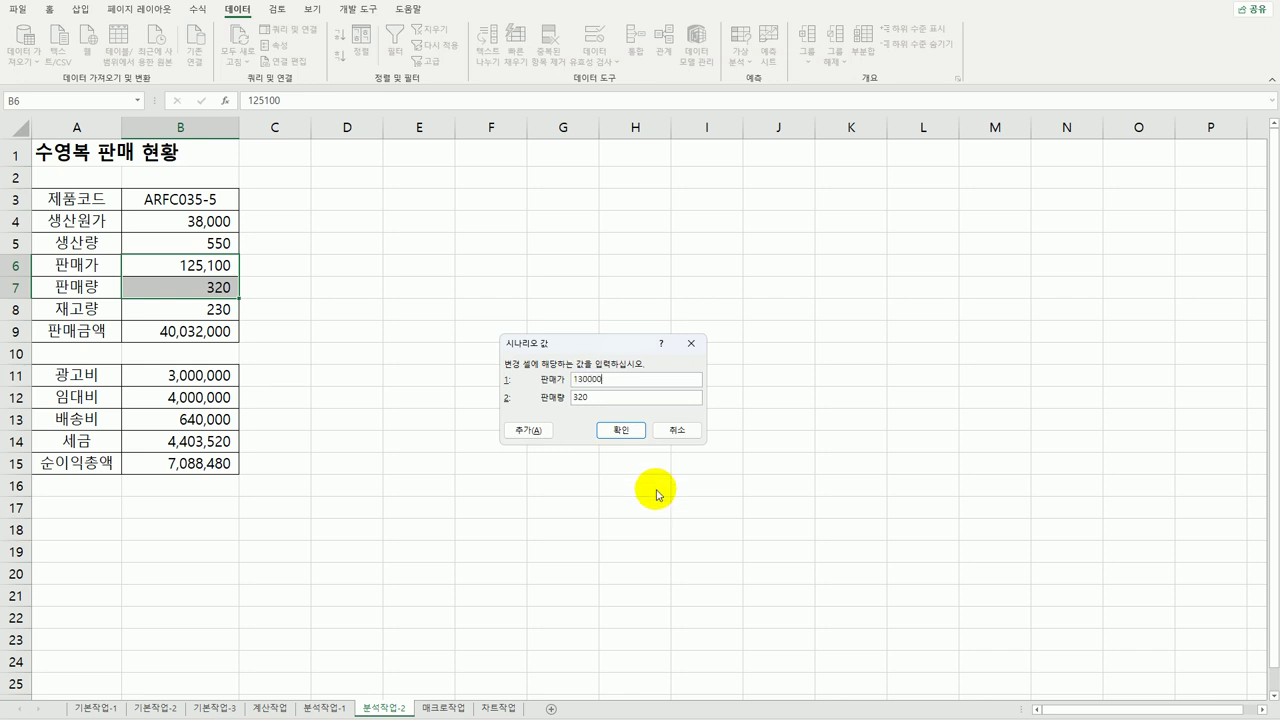
{"action": "key", "text": "Tab"}
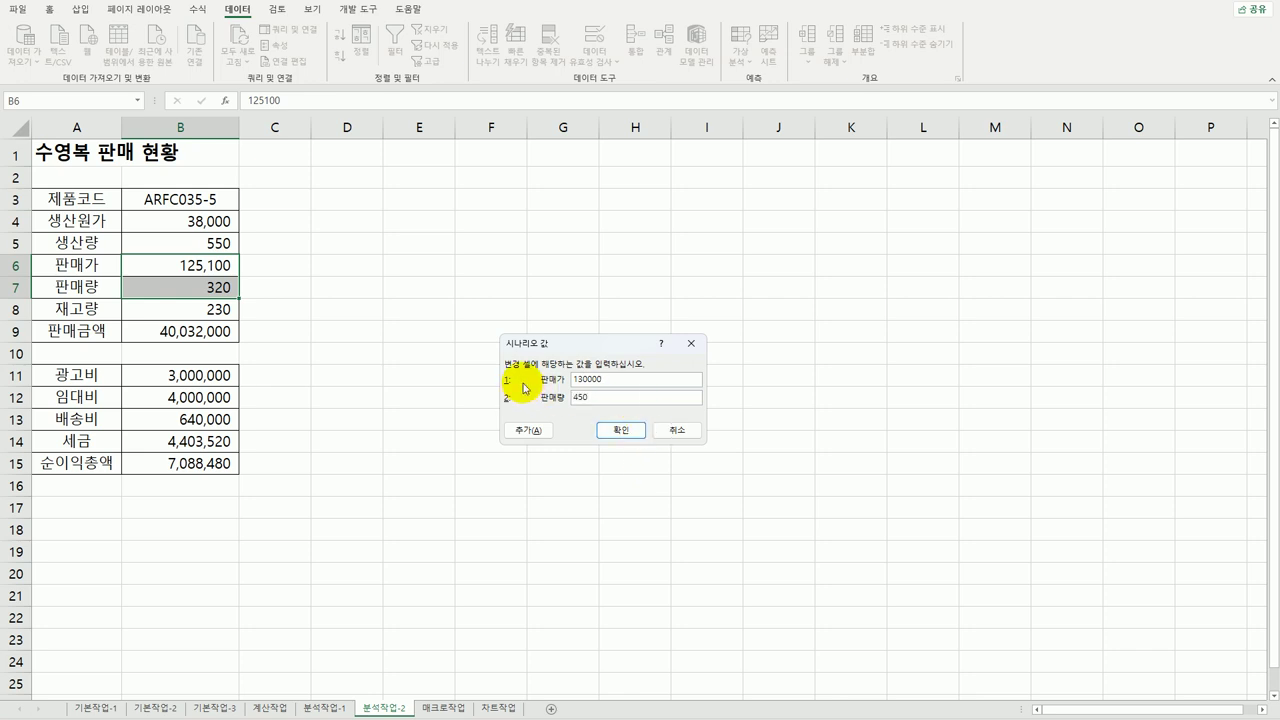
{"action": "left_click", "coordinate": [621, 430]}
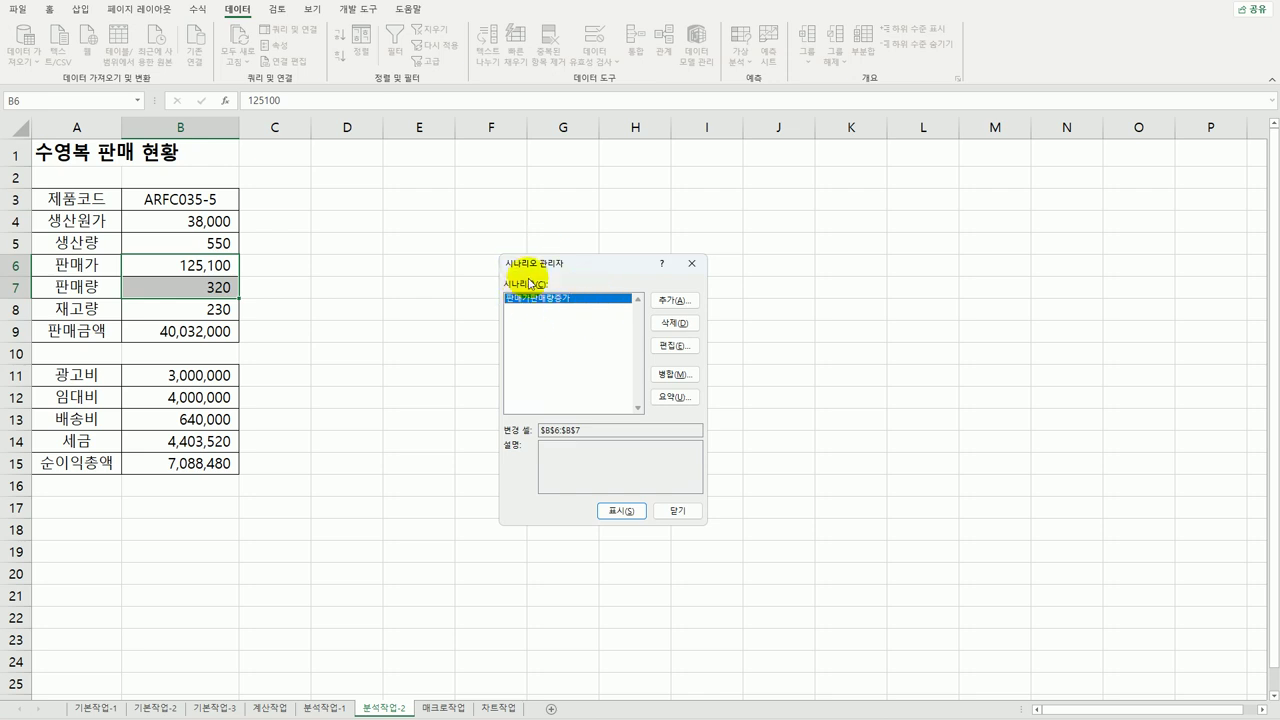
Step: Add a second scenario named 판매가판매량감소 for changing cells B6:B7, with its description cleared
{"action": "left_click_drag", "start_coordinate": [598, 263], "coordinate": [603, 214]}
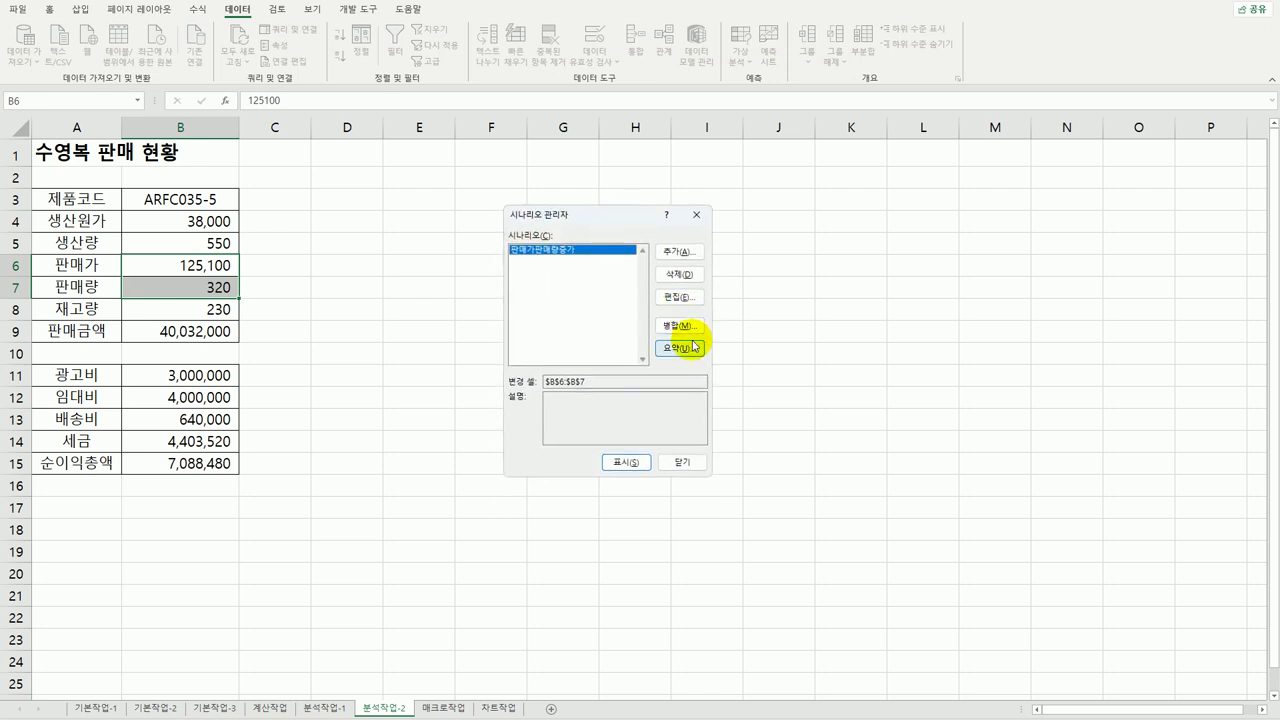
{"action": "left_click", "coordinate": [677, 251]}
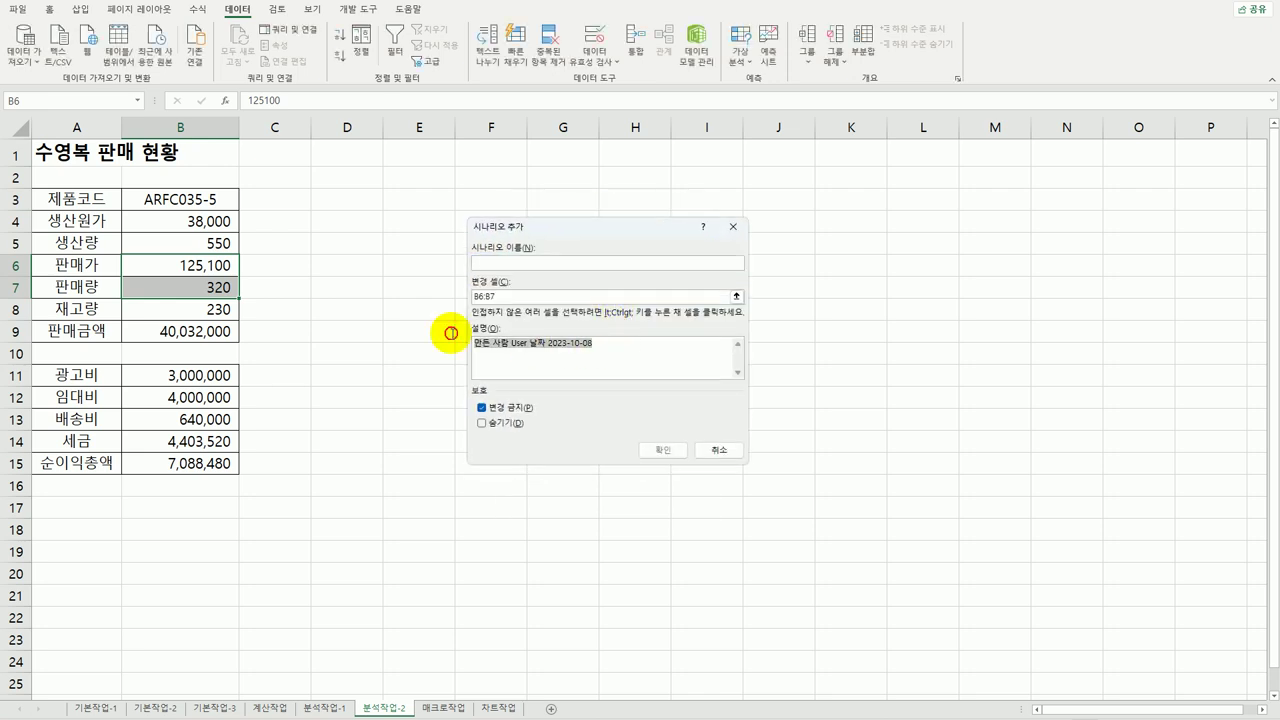
{"action": "key", "text": "Delete"}
{"action": "left_click", "coordinate": [586, 261]}
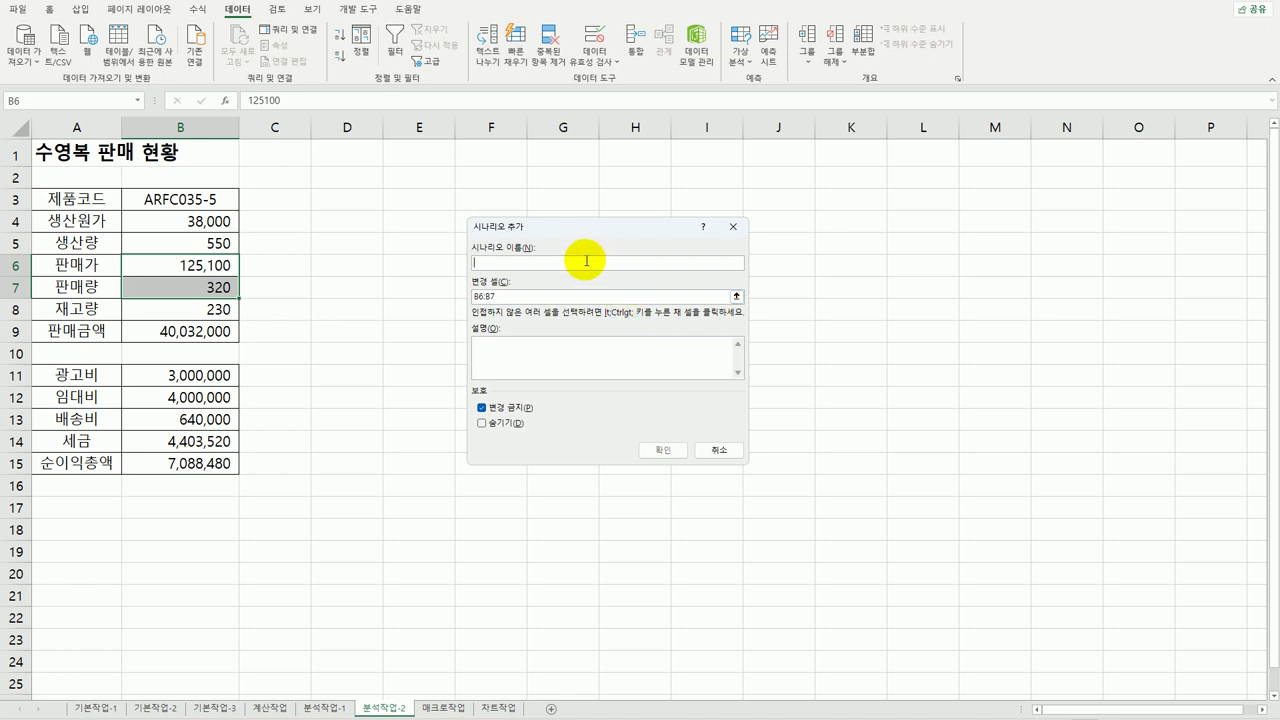
{"action": "type", "text": "ㅍ"}
{"action": "type", "text": "매가판매량감소"}
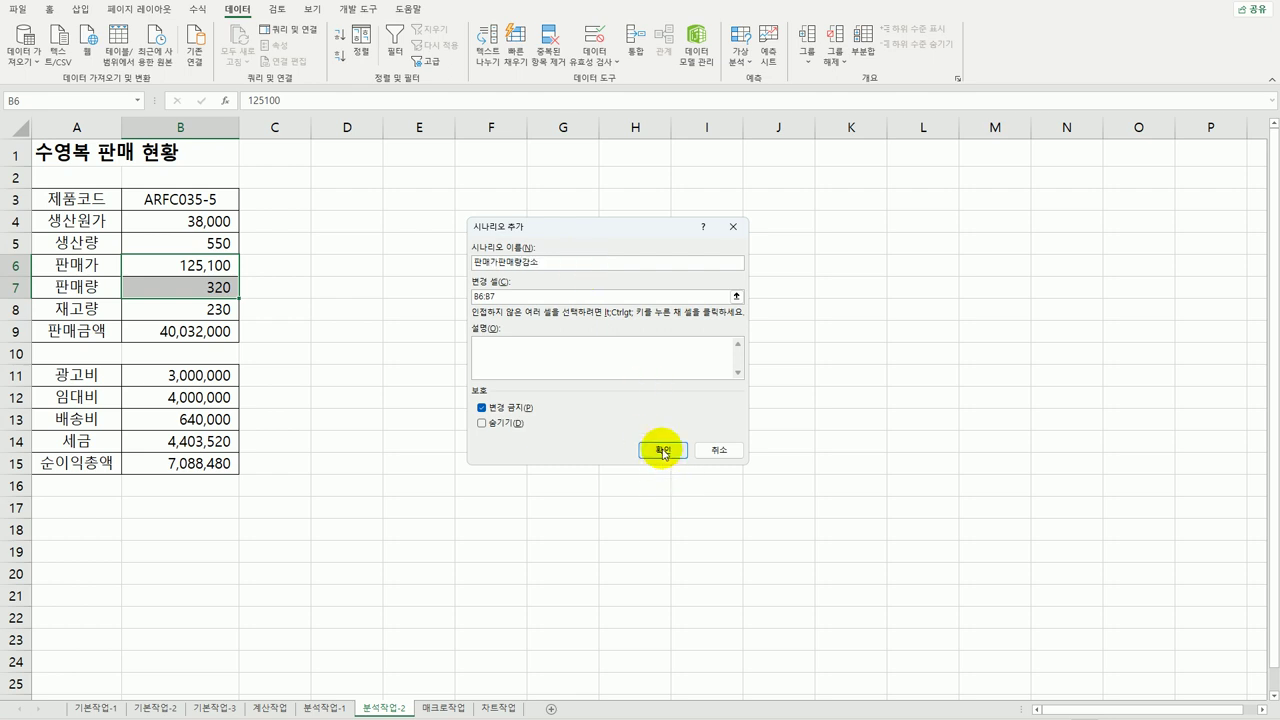
{"action": "left_click", "coordinate": [663, 450]}
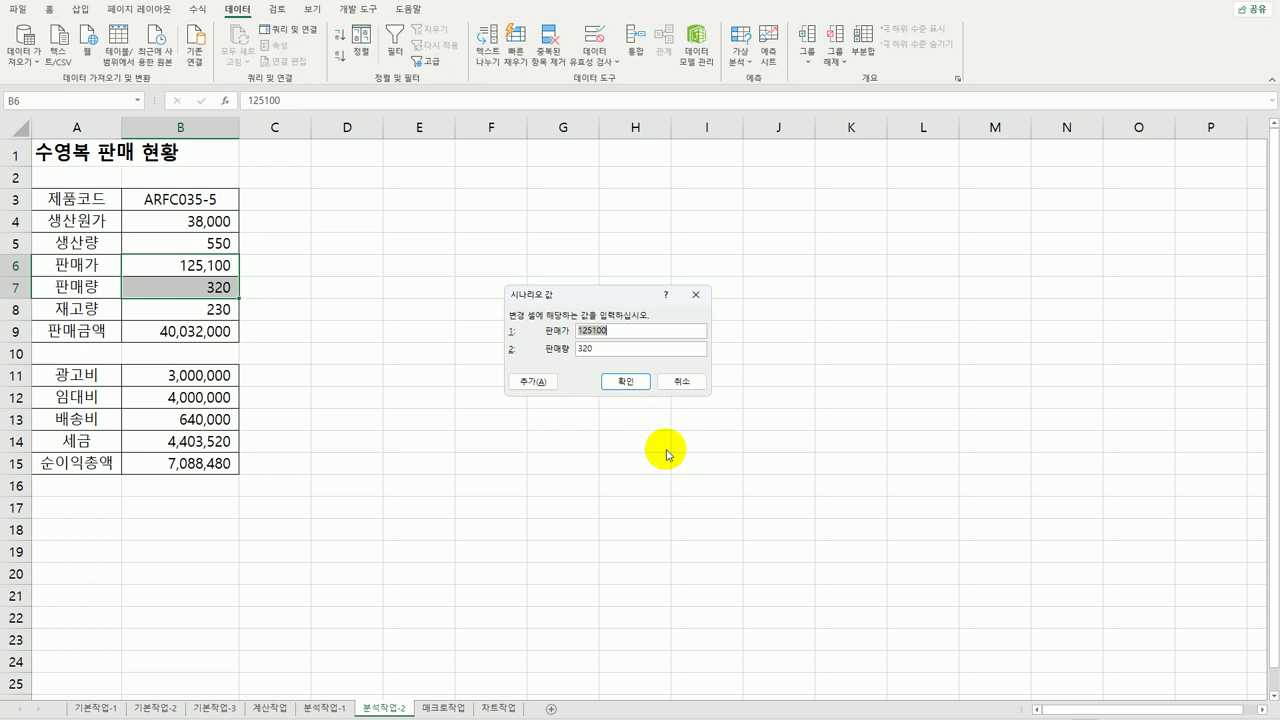
Step: Set the 판매가판매량감소 scenario's values to 120000 for 판매가 and 250 for 판매량
{"action": "type", "text": "12"}
{"action": "key", "text": "Tab"}
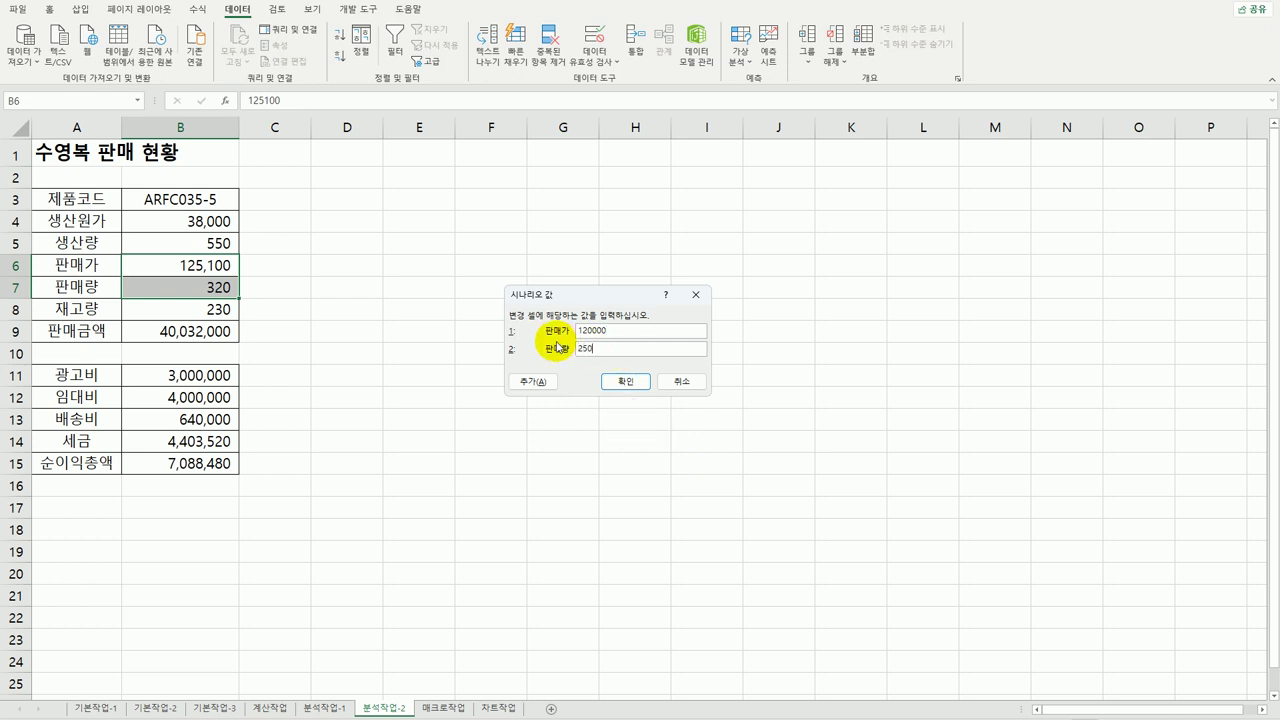
{"action": "left_click", "coordinate": [625, 381]}
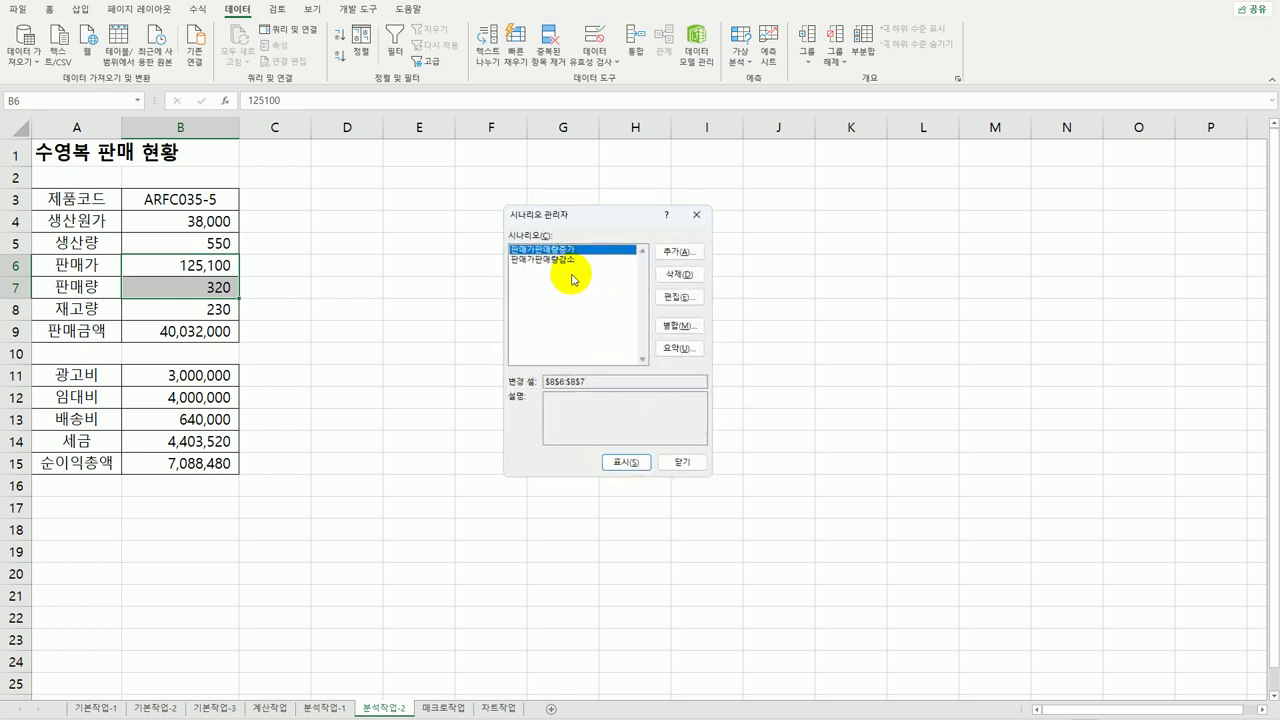
Step: Create a 시나리오 요약 report of both scenarios with B15 as the result cell
{"action": "left_click", "coordinate": [700, 349]}
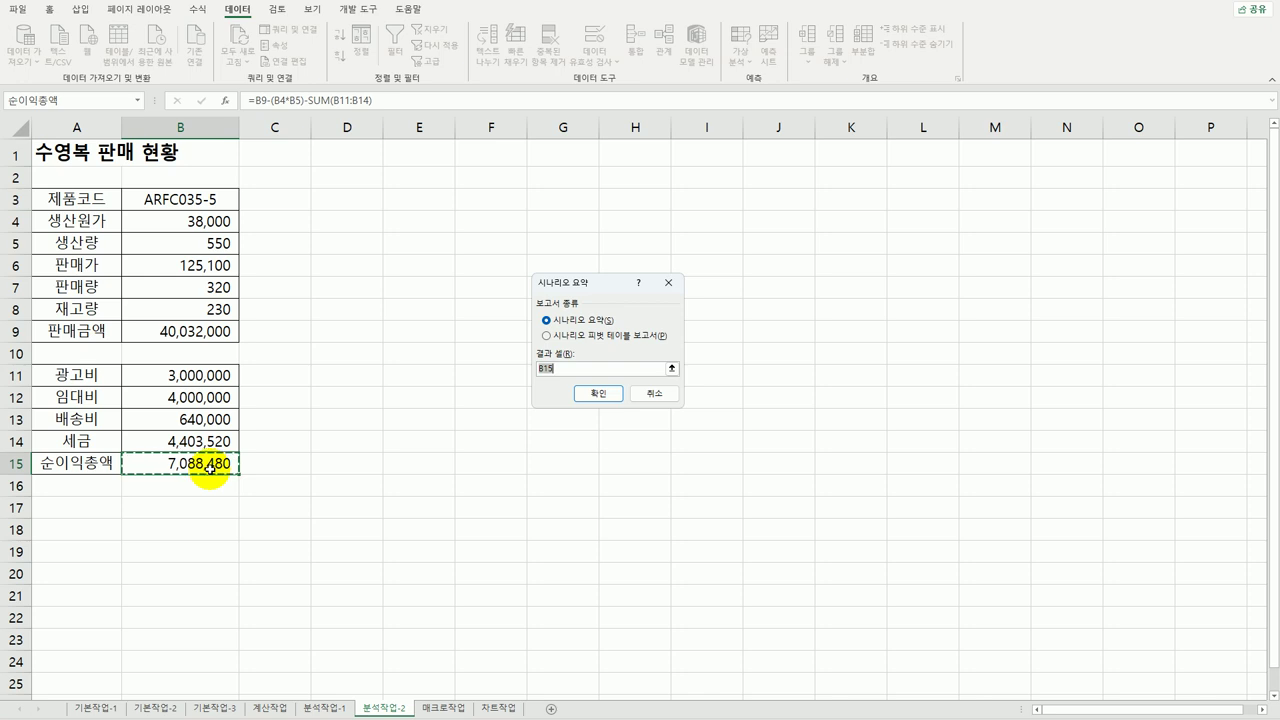
{"action": "left_click", "coordinate": [596, 393]}
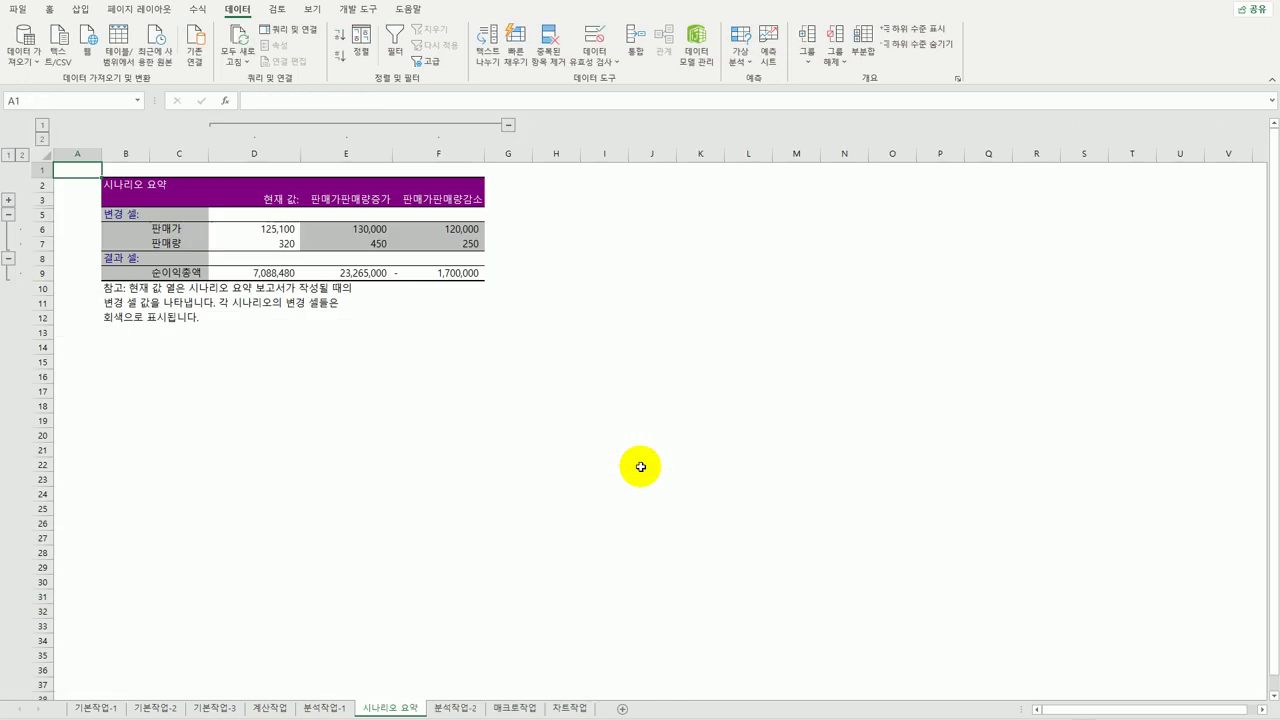
{"action": "left_click", "coordinate": [469, 713]}
{"action": "left_click", "coordinate": [390, 707]}
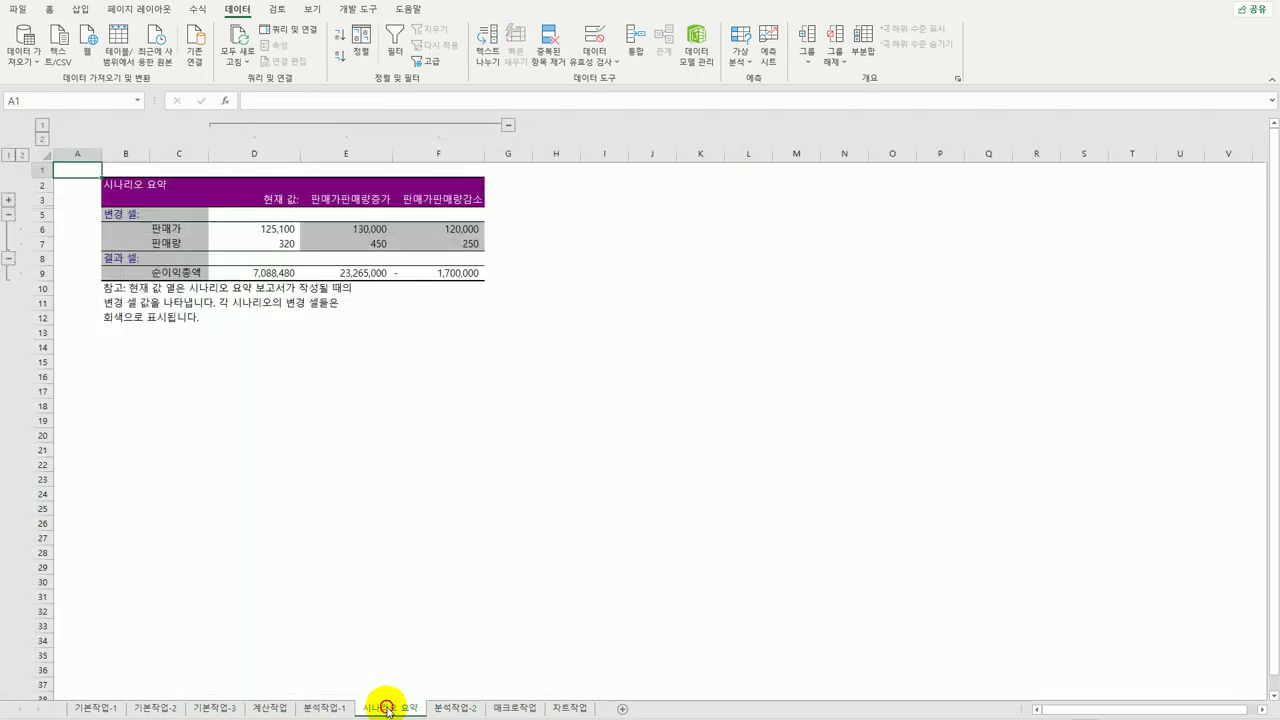
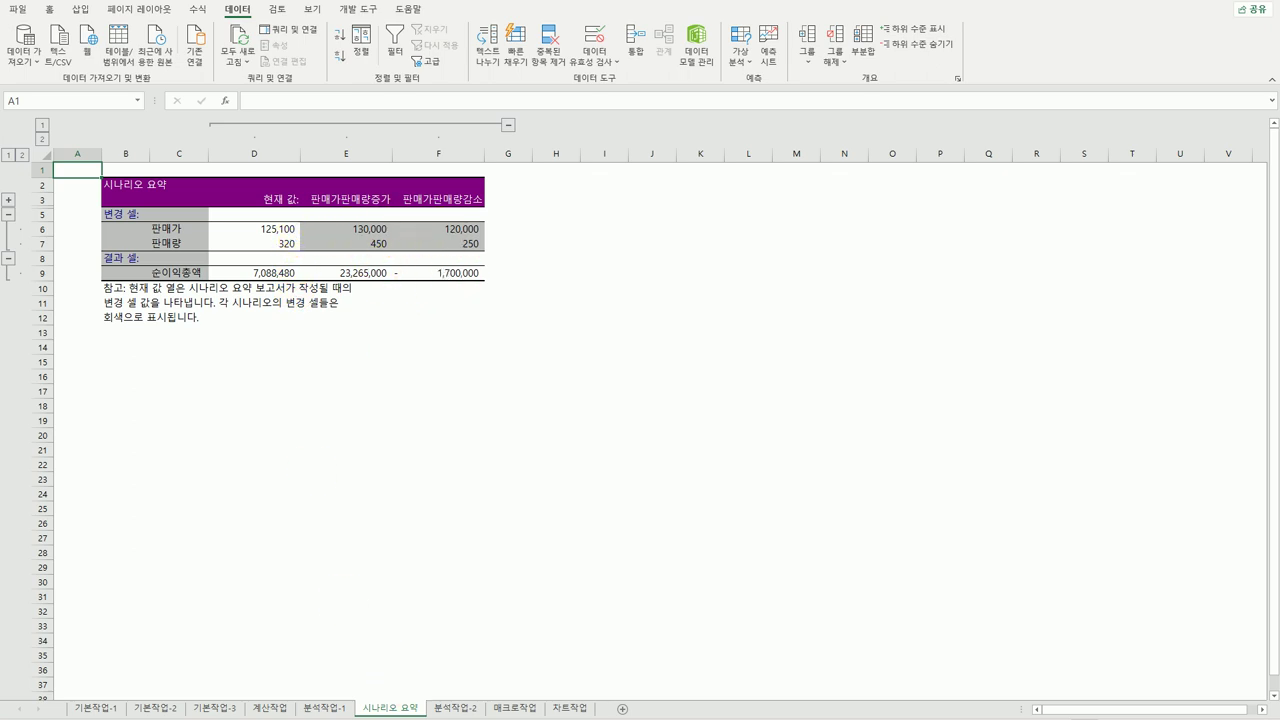
Step: On the 매크로작업 sheet, start recording a macro named 평균, stored in the current workbook
{"action": "left_click", "coordinate": [535, 710]}
{"action": "left_click", "coordinate": [652, 573]}
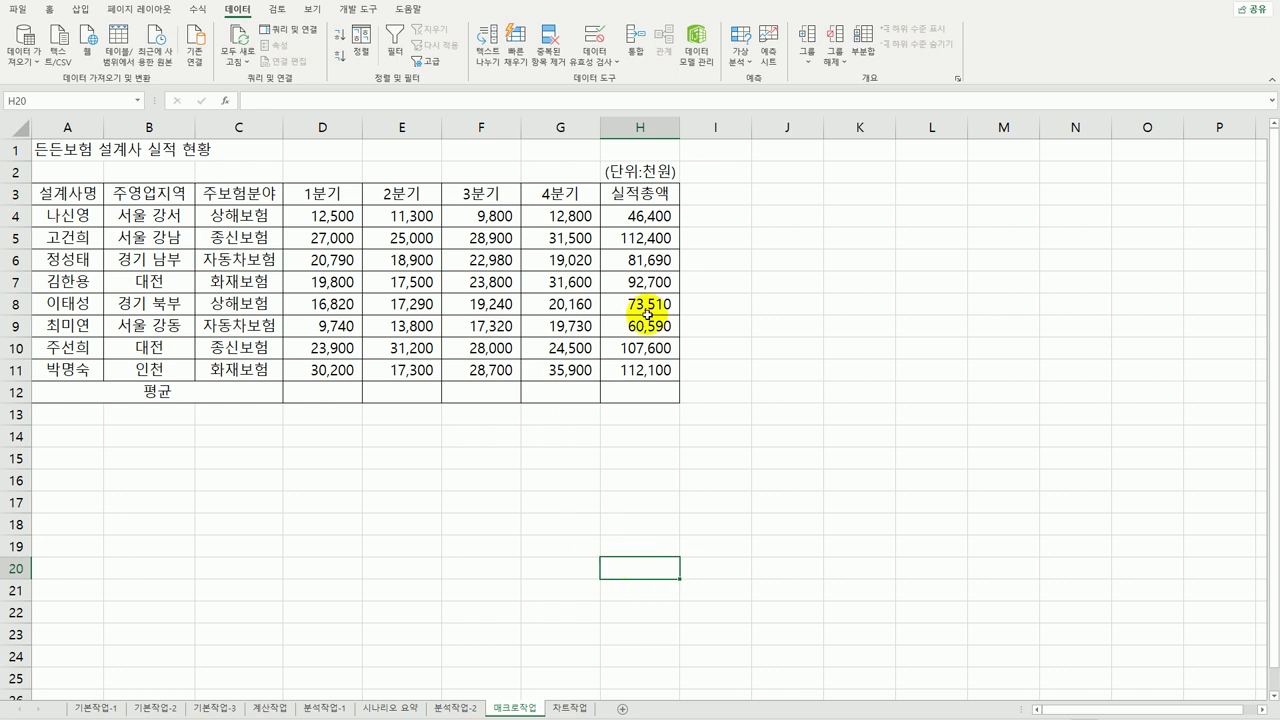
{"action": "left_click", "coordinate": [827, 195]}
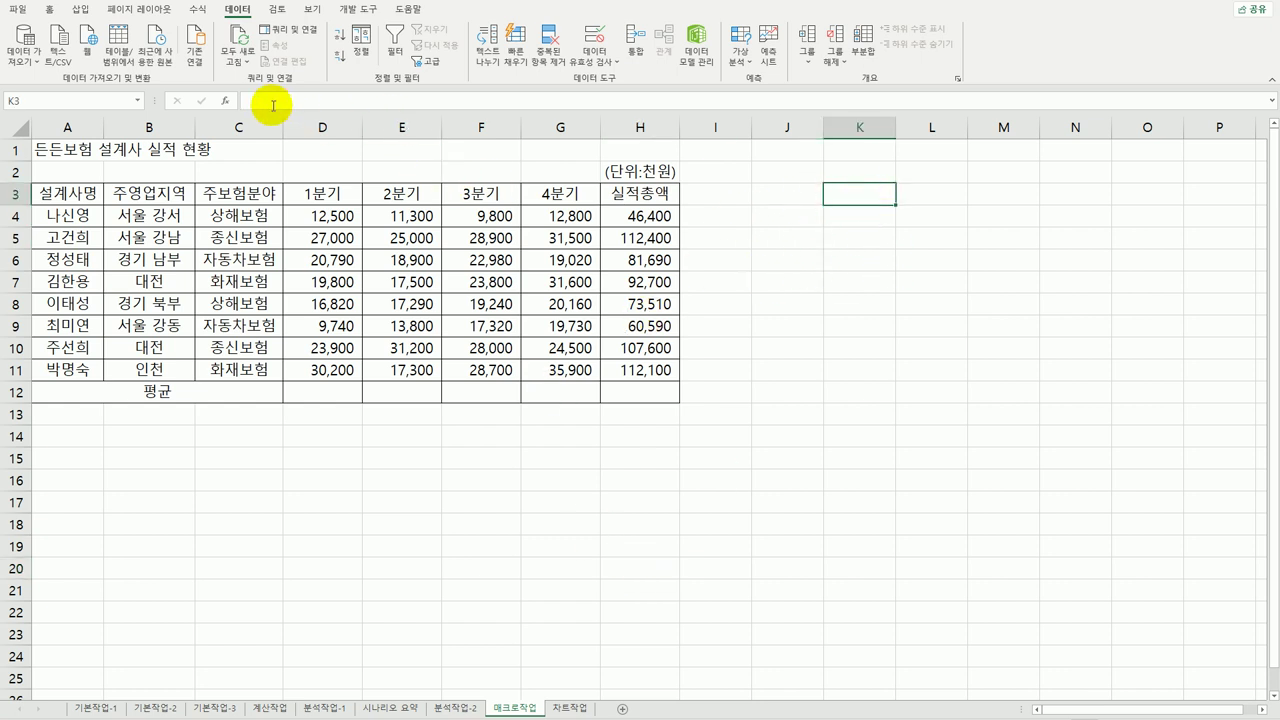
{"action": "left_click", "coordinate": [358, 9]}
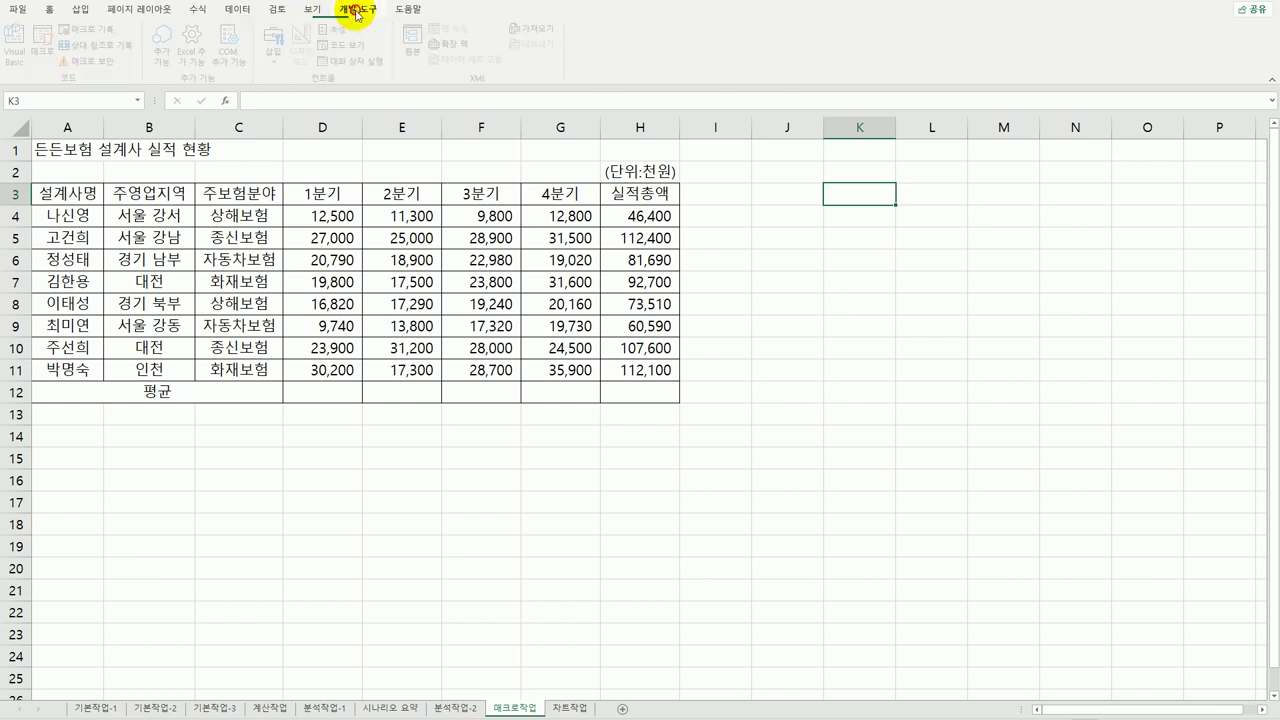
{"action": "left_click", "coordinate": [93, 29]}
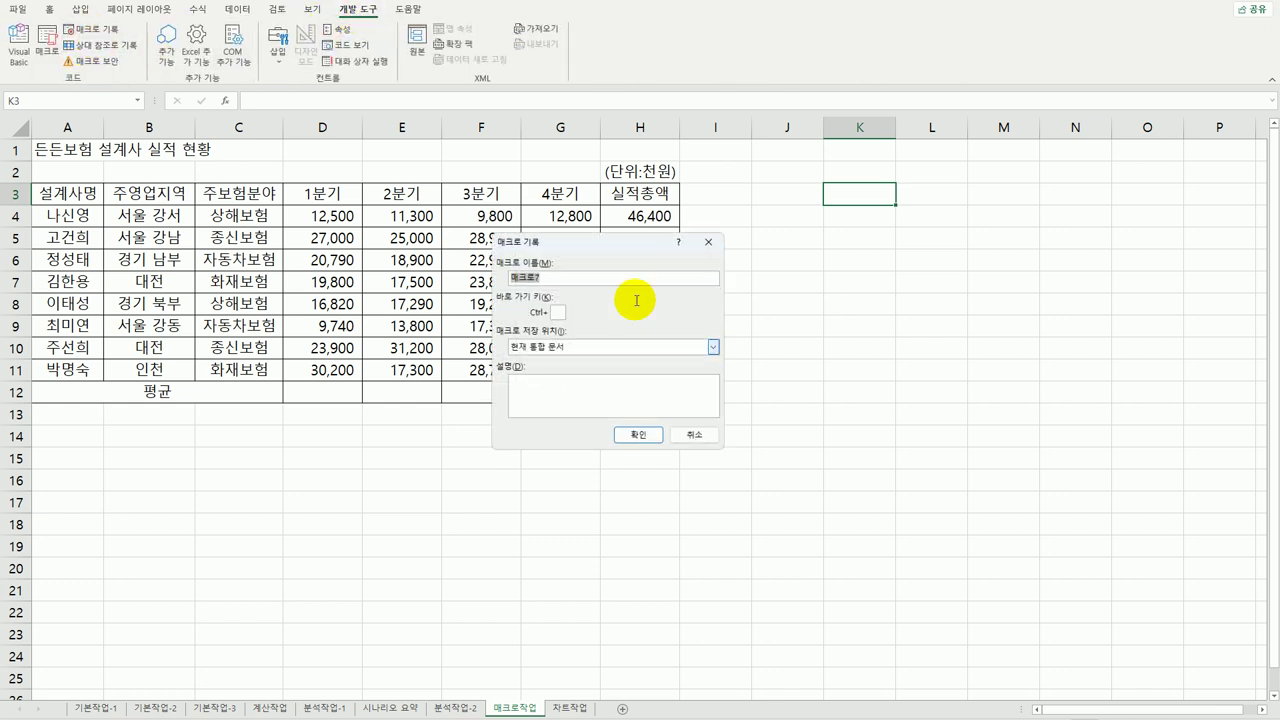
{"action": "left_click_drag", "start_coordinate": [622, 250], "coordinate": [864, 256]}
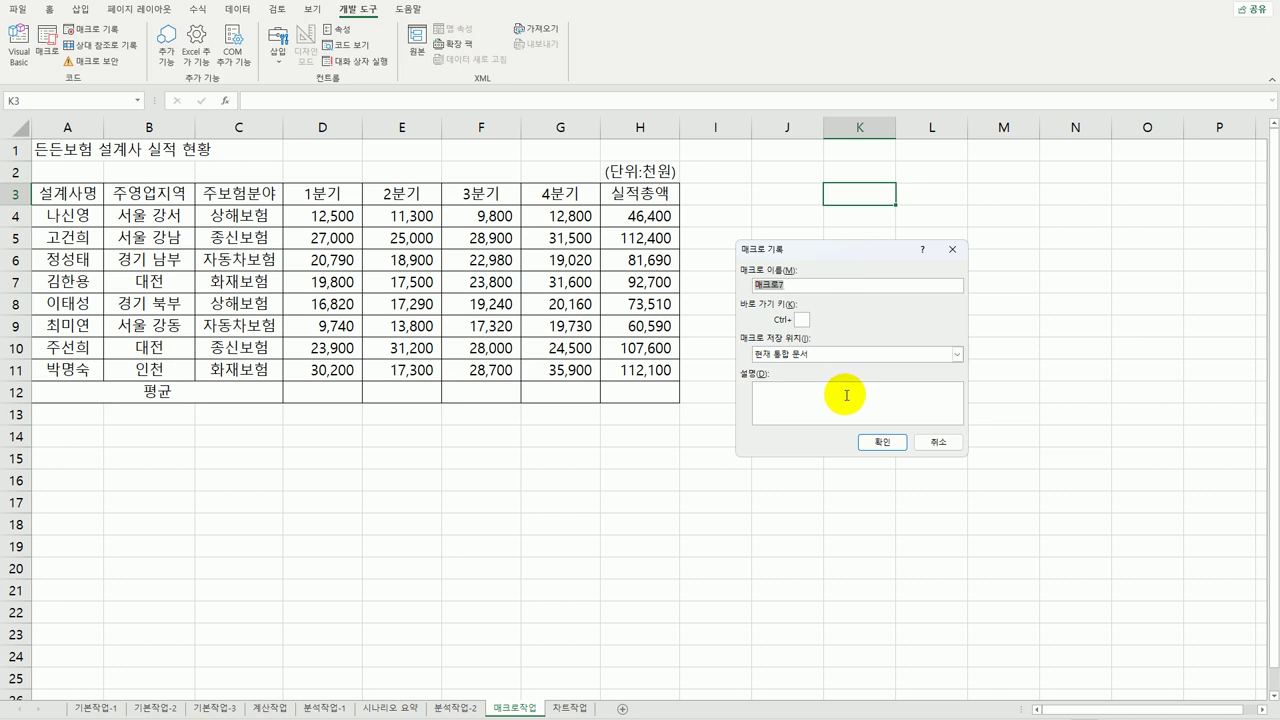
{"action": "type", "text": "평균"}
{"action": "left_click", "coordinate": [890, 442]}
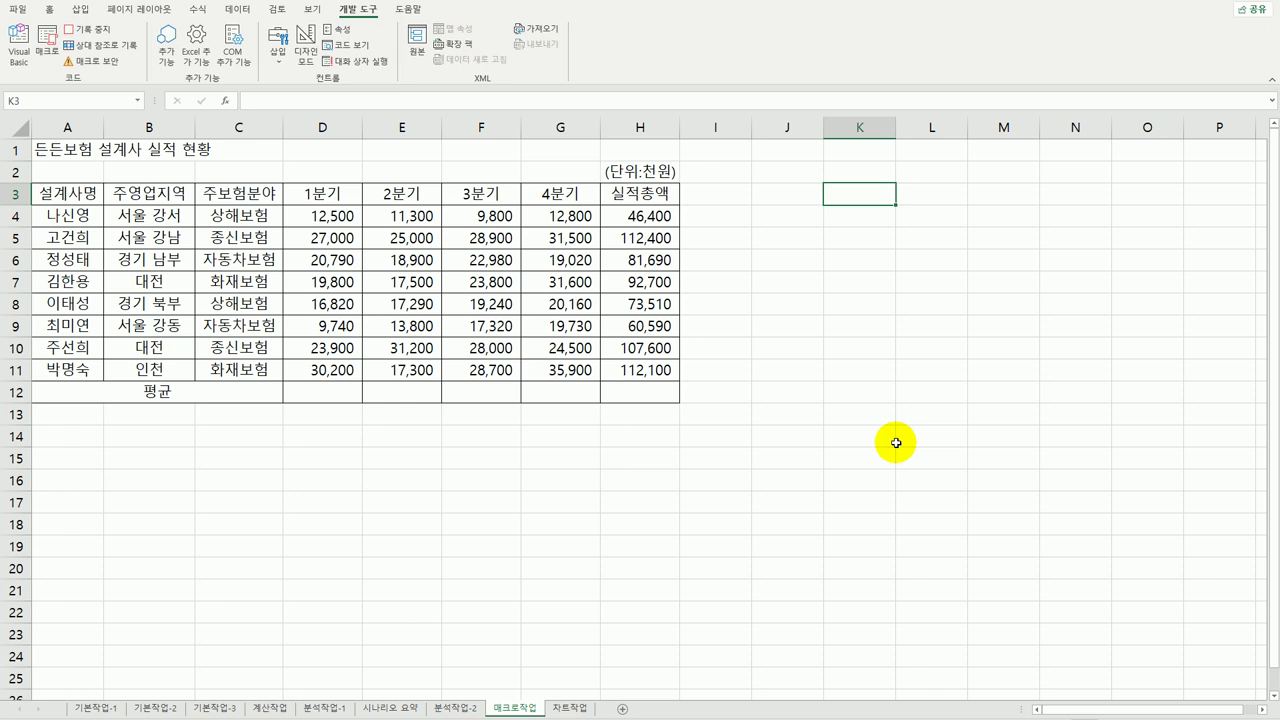
Step: Calculate the 1분기 average in D12 with the AVERAGE function over D4:D11
{"action": "left_click", "coordinate": [321, 392]}
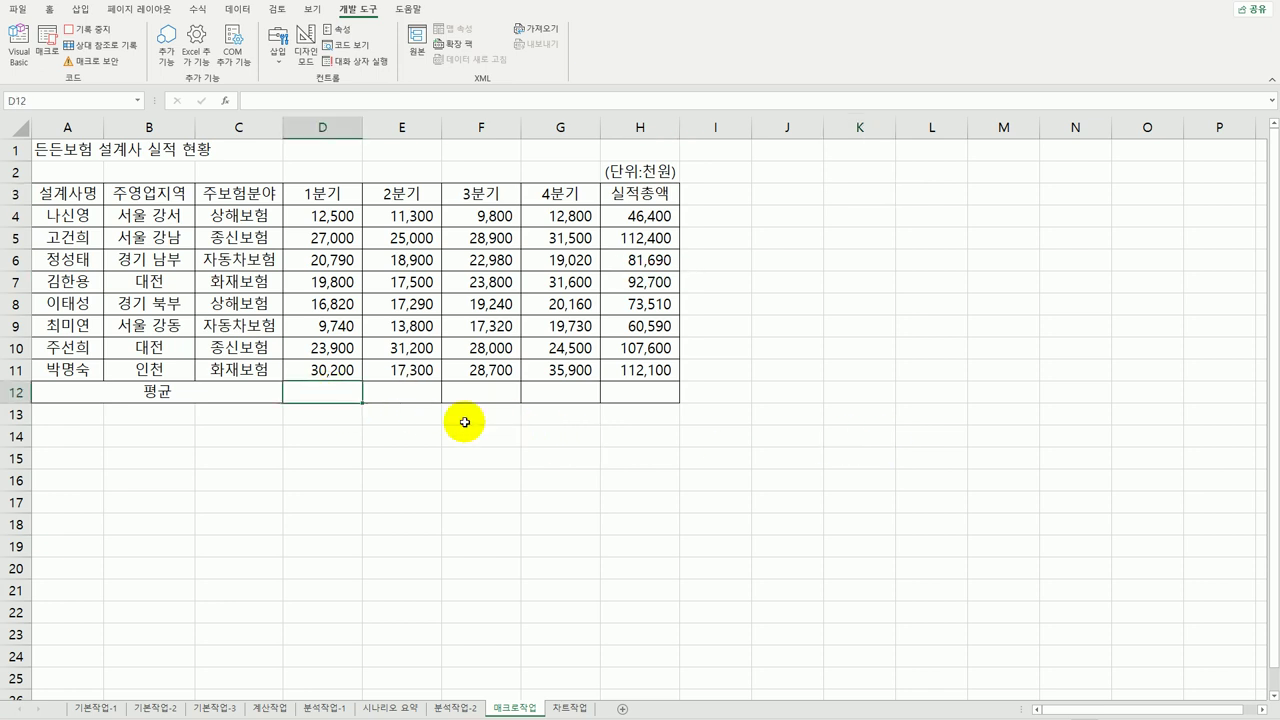
{"action": "type", "text": "=av"}
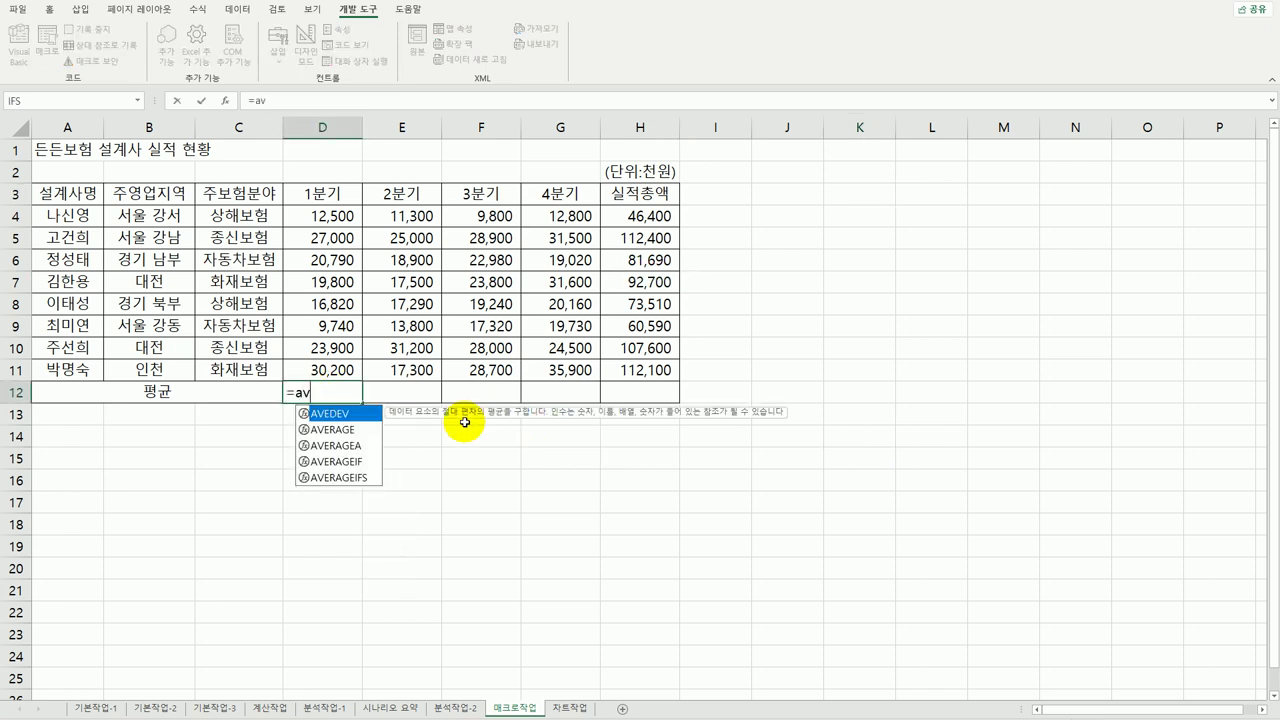
{"action": "double_click", "coordinate": [330, 429]}
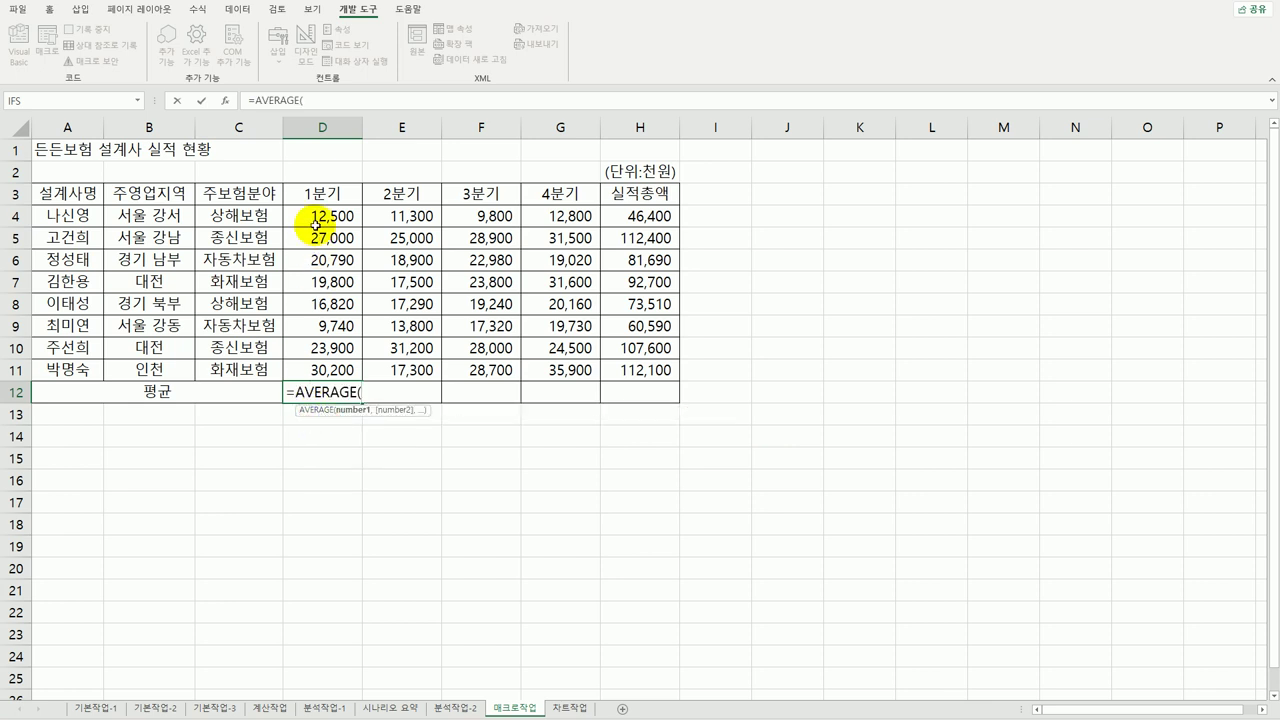
{"action": "left_click_drag", "start_coordinate": [315, 225], "coordinate": [315, 370]}
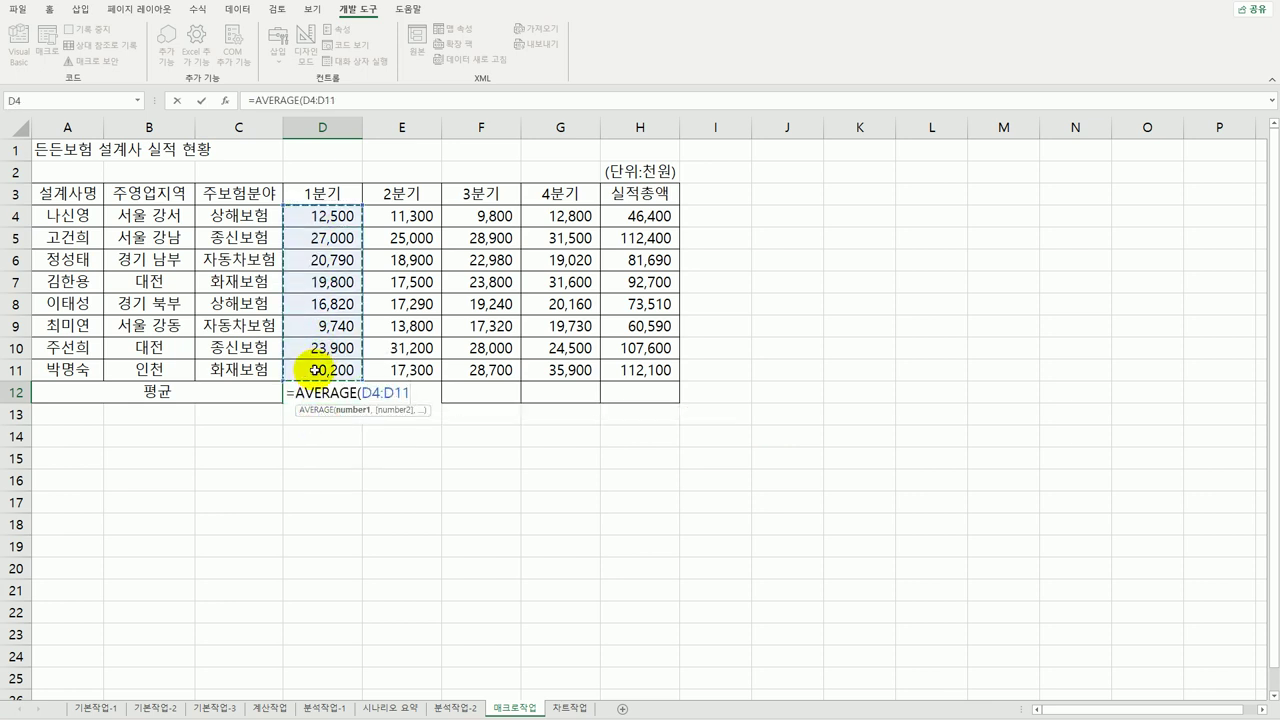
{"action": "key", "text": "Return"}
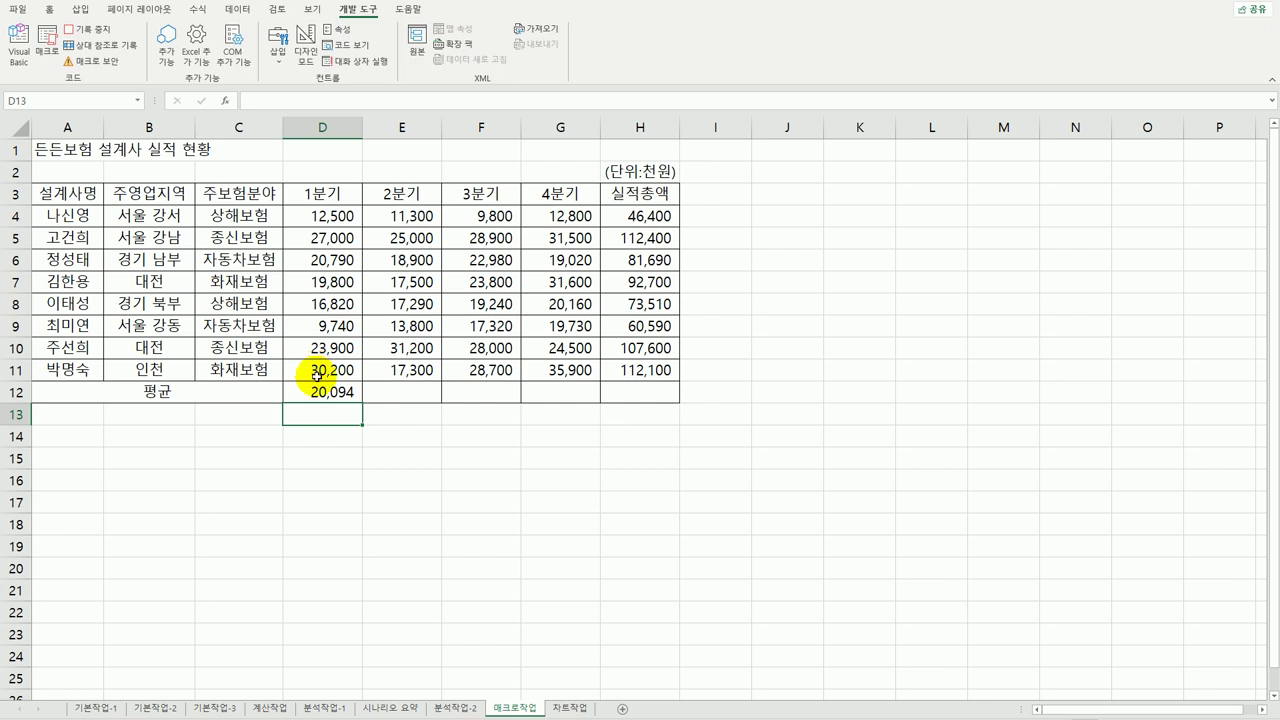
Step: Fill the average formula from D12 across to H12 and stop recording the 평균 macro
{"action": "left_click", "coordinate": [323, 395]}
{"action": "left_click_drag", "start_coordinate": [361, 402], "coordinate": [651, 400]}
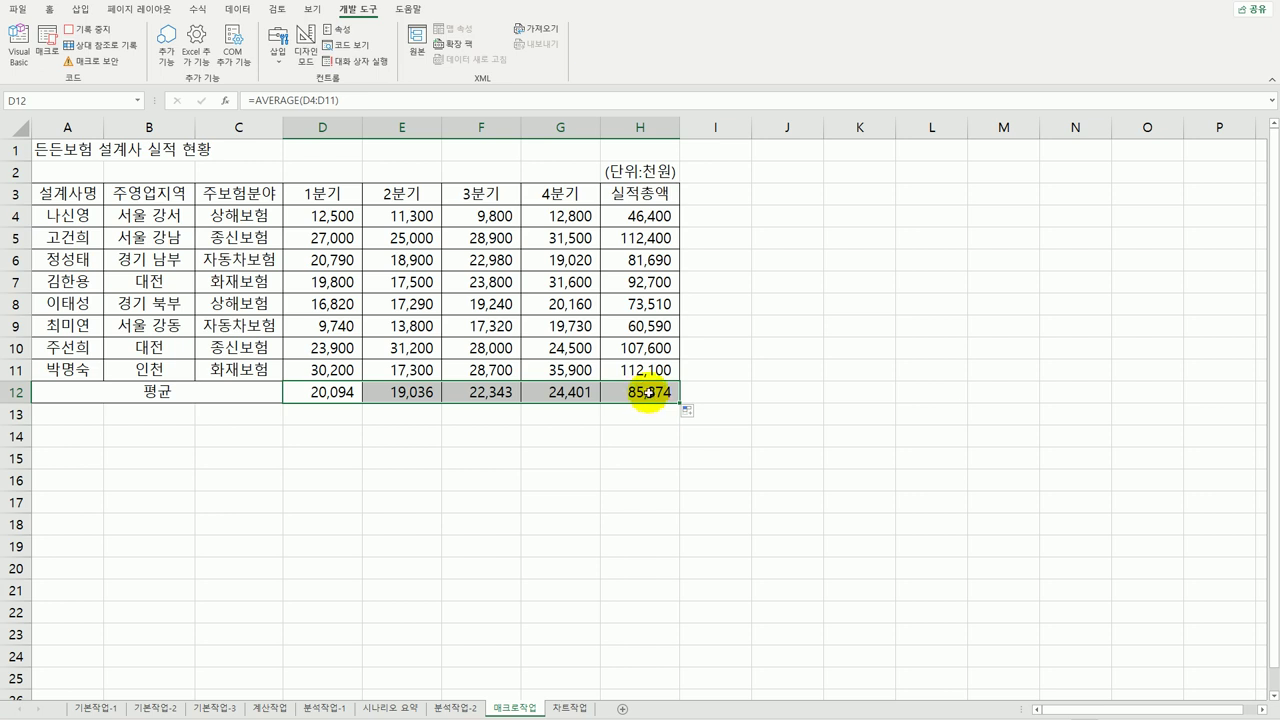
{"action": "left_click", "coordinate": [648, 392]}
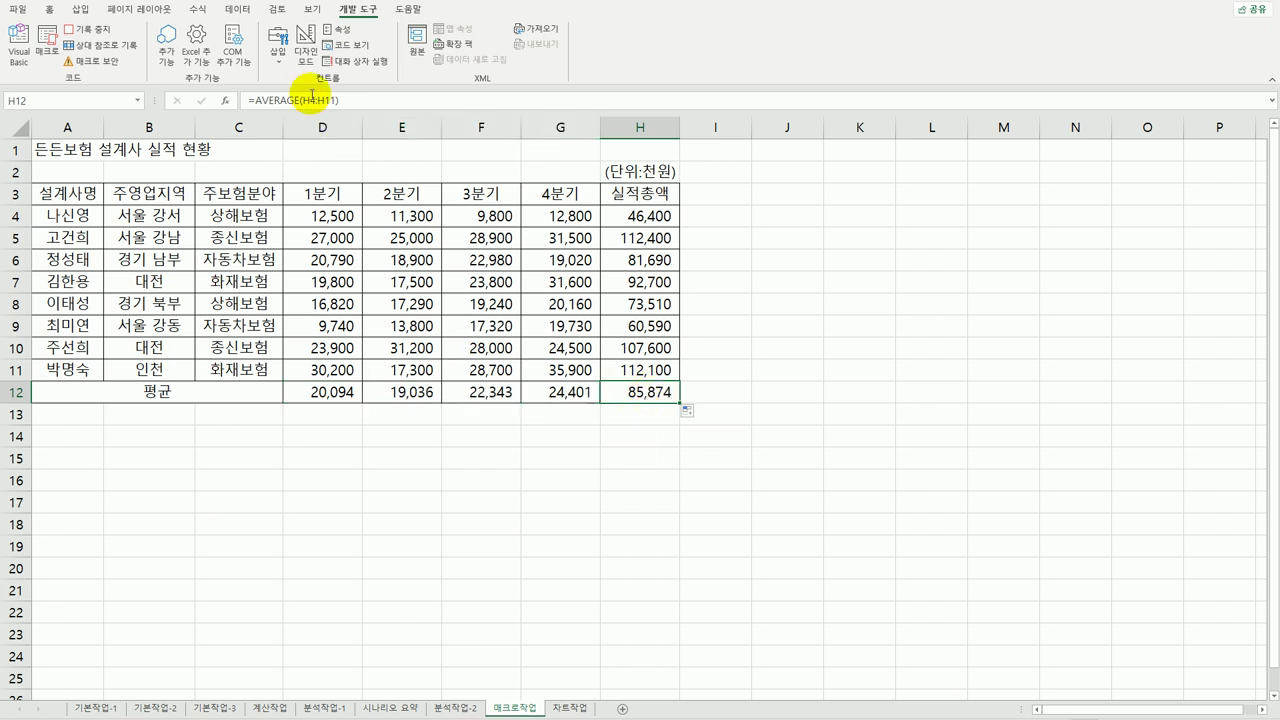
{"action": "left_click", "coordinate": [87, 31]}
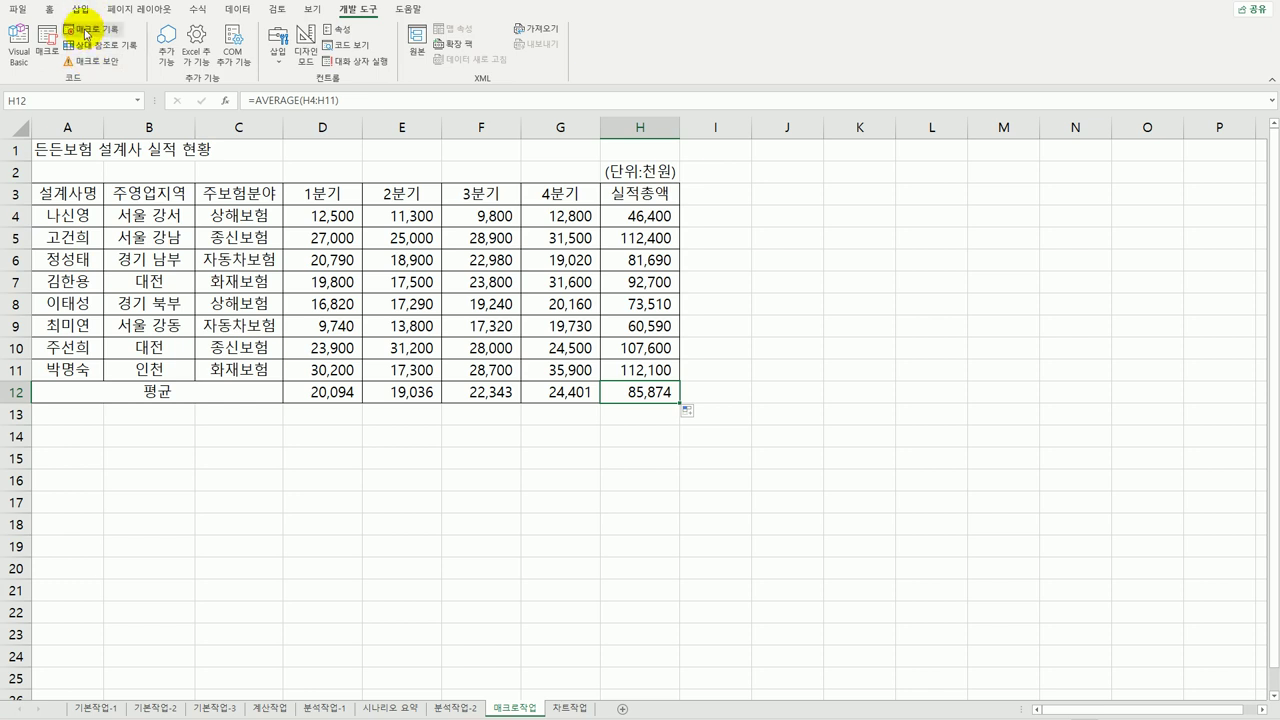
{"action": "left_click", "coordinate": [447, 497]}
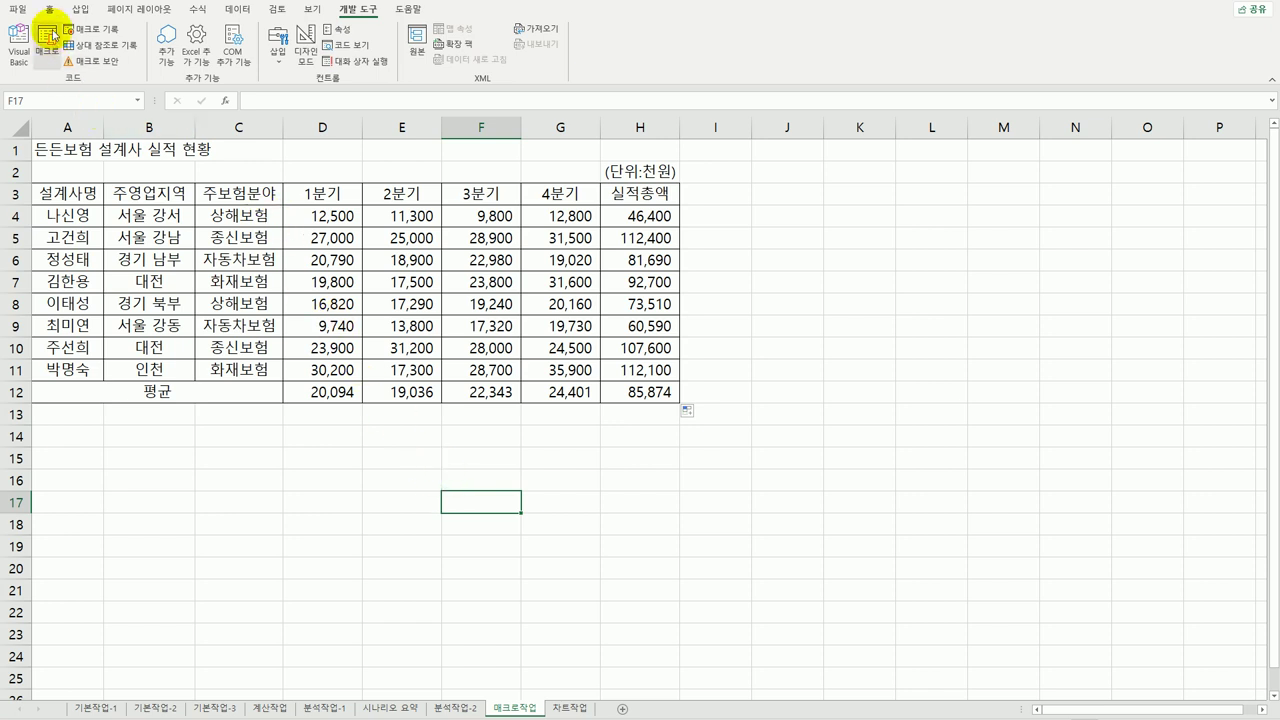
Step: Draw an ellipse covering B14:C15 and label it 평균
{"action": "left_click", "coordinate": [80, 10]}
{"action": "left_click", "coordinate": [159, 50]}
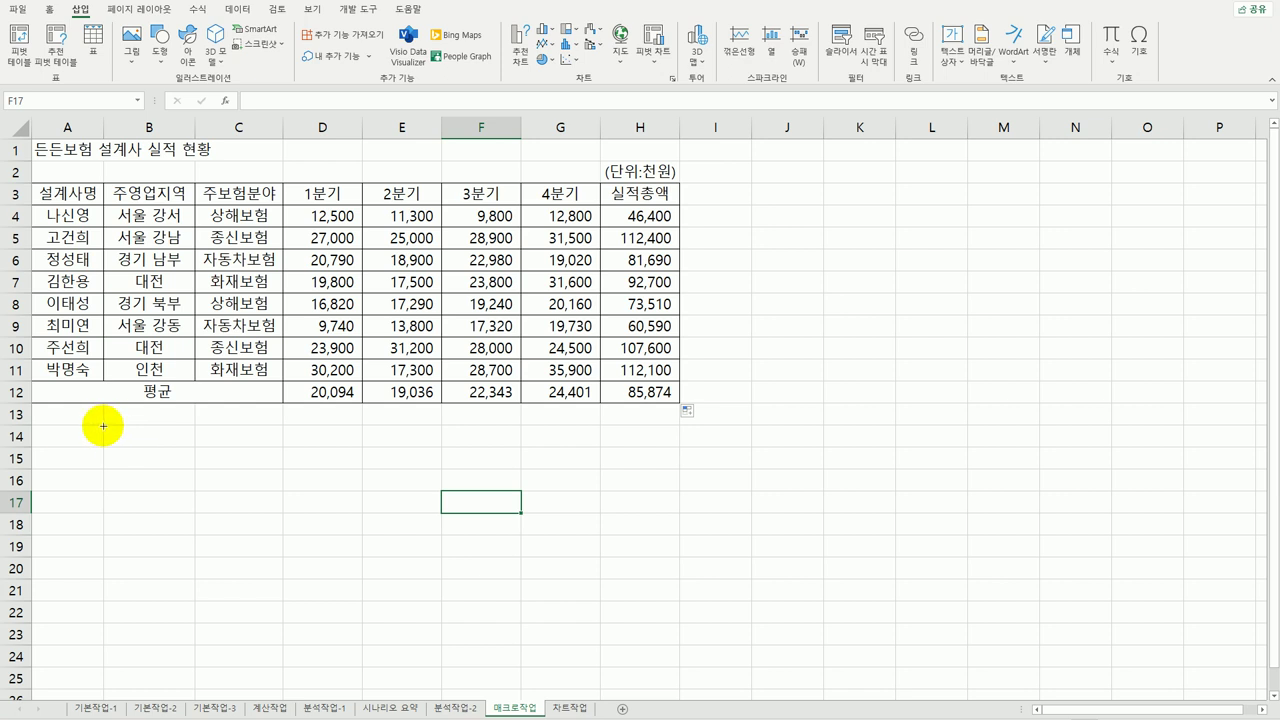
{"action": "left_click_drag", "start_coordinate": [103, 426], "coordinate": [272, 469]}
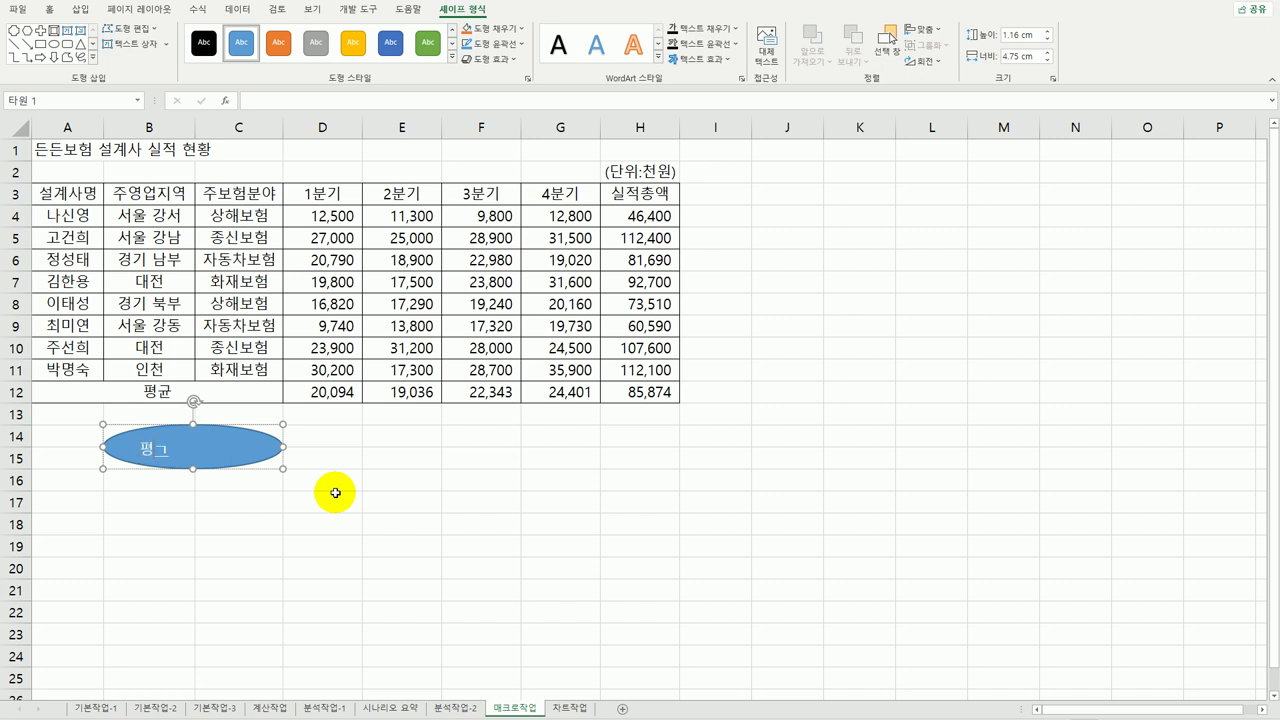
Step: Assign the 평균 macro to the ellipse labelled 평균
{"action": "right_click", "coordinate": [257, 446]}
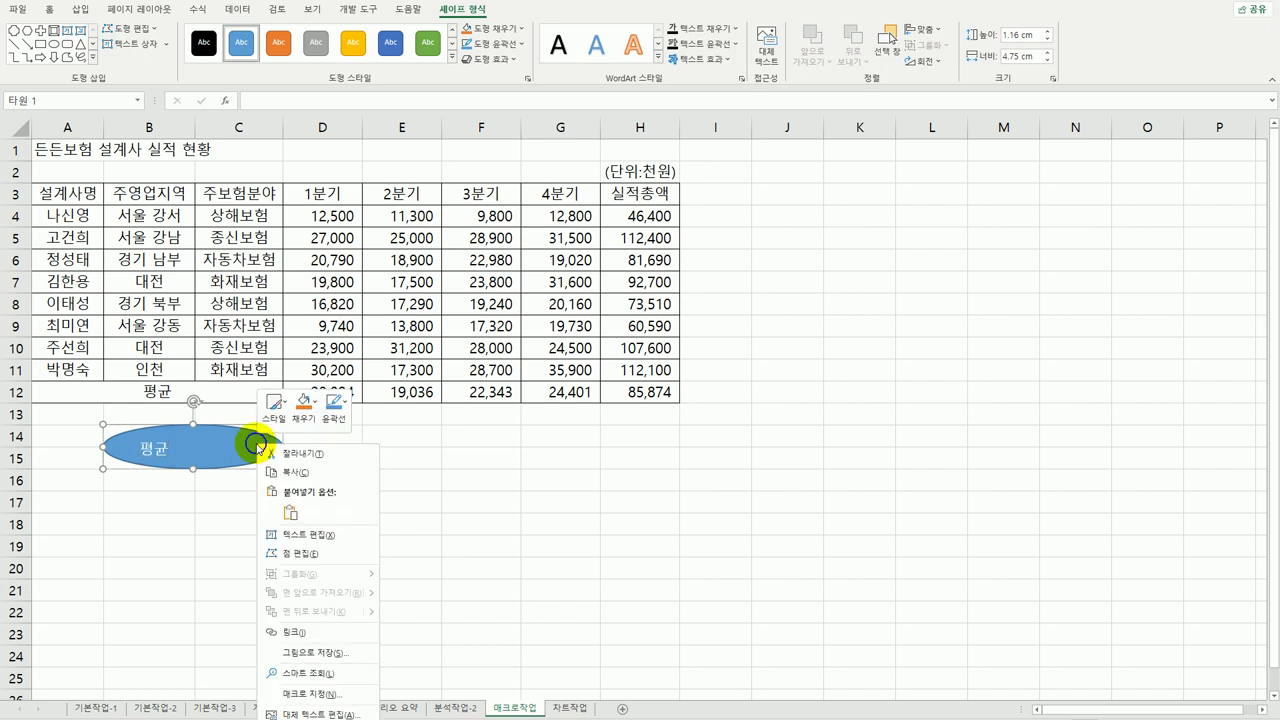
{"action": "left_click", "coordinate": [307, 696]}
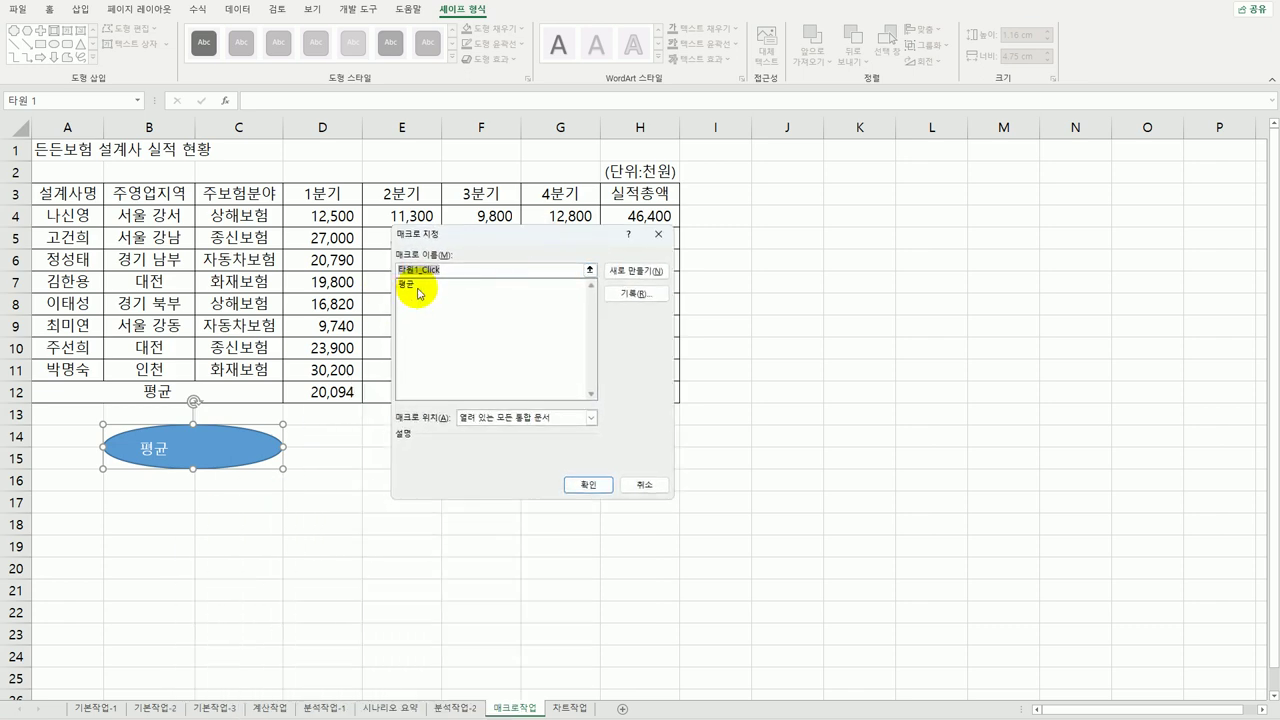
{"action": "left_click", "coordinate": [408, 285]}
{"action": "left_click", "coordinate": [586, 485]}
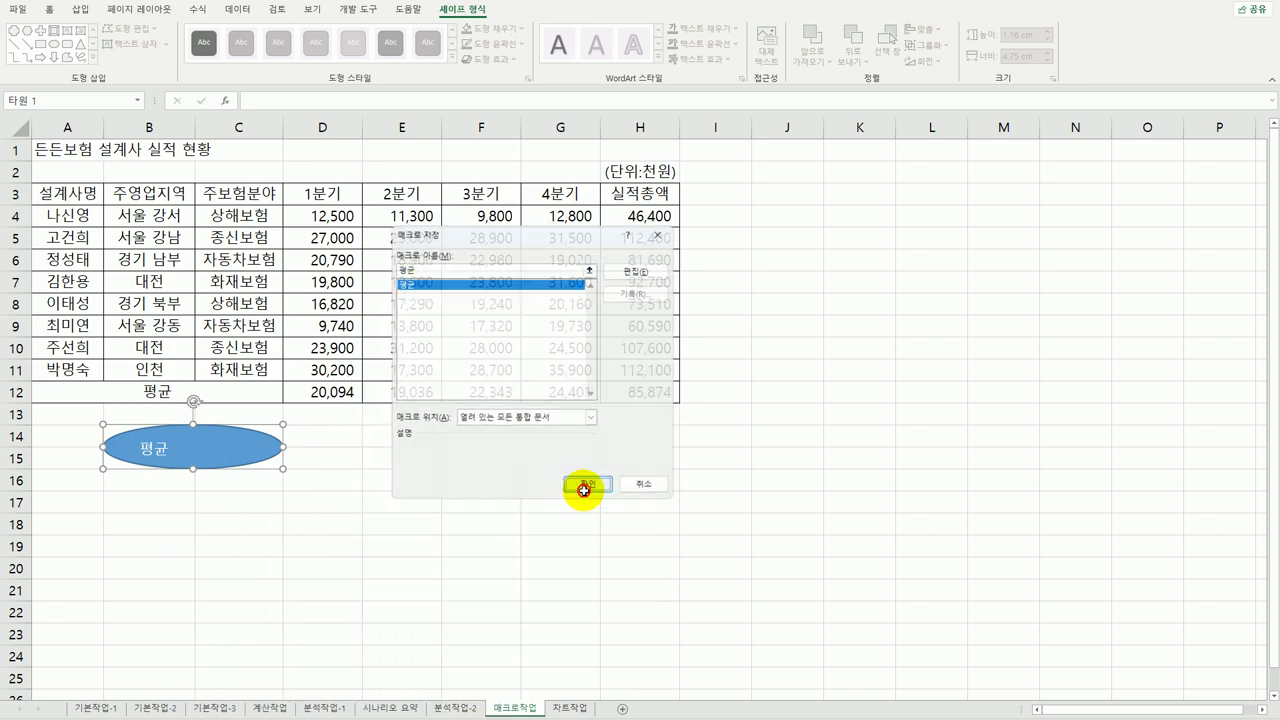
{"action": "left_click", "coordinate": [565, 545]}
Step: Clear the averages in D12:H12 and run the 평균 macro from its ellipse to test it
{"action": "left_click_drag", "start_coordinate": [323, 391], "coordinate": [640, 395]}
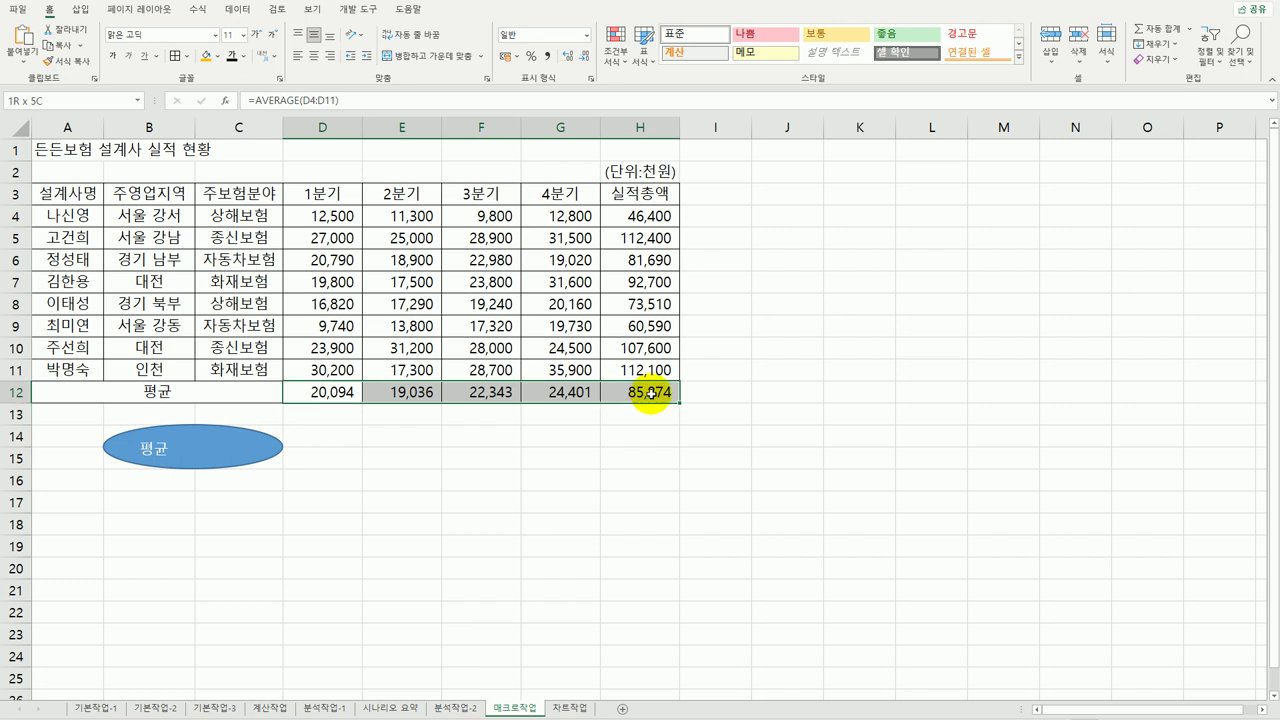
{"action": "key", "text": "Delete"}
{"action": "left_click", "coordinate": [482, 526]}
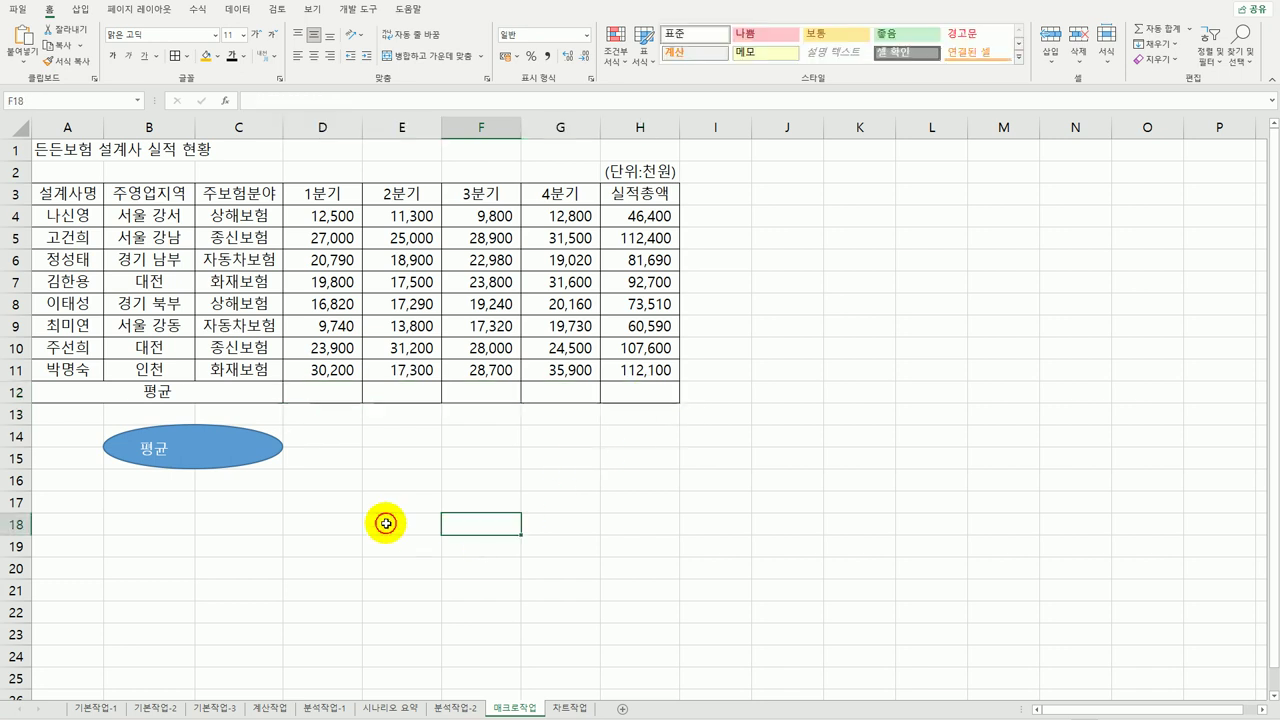
{"action": "left_click", "coordinate": [234, 457]}
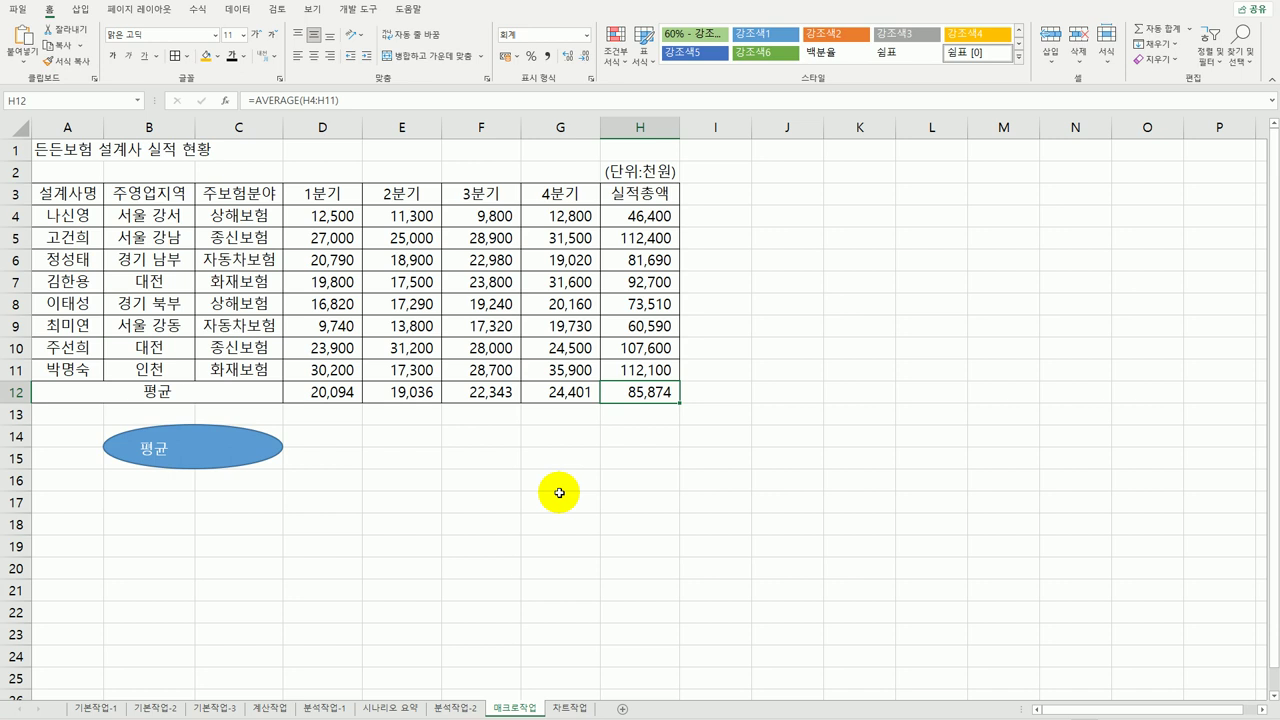
Step: Start recording a macro named 서식, stored in the current workbook, from an empty cell outside the table
{"action": "left_click", "coordinate": [828, 214]}
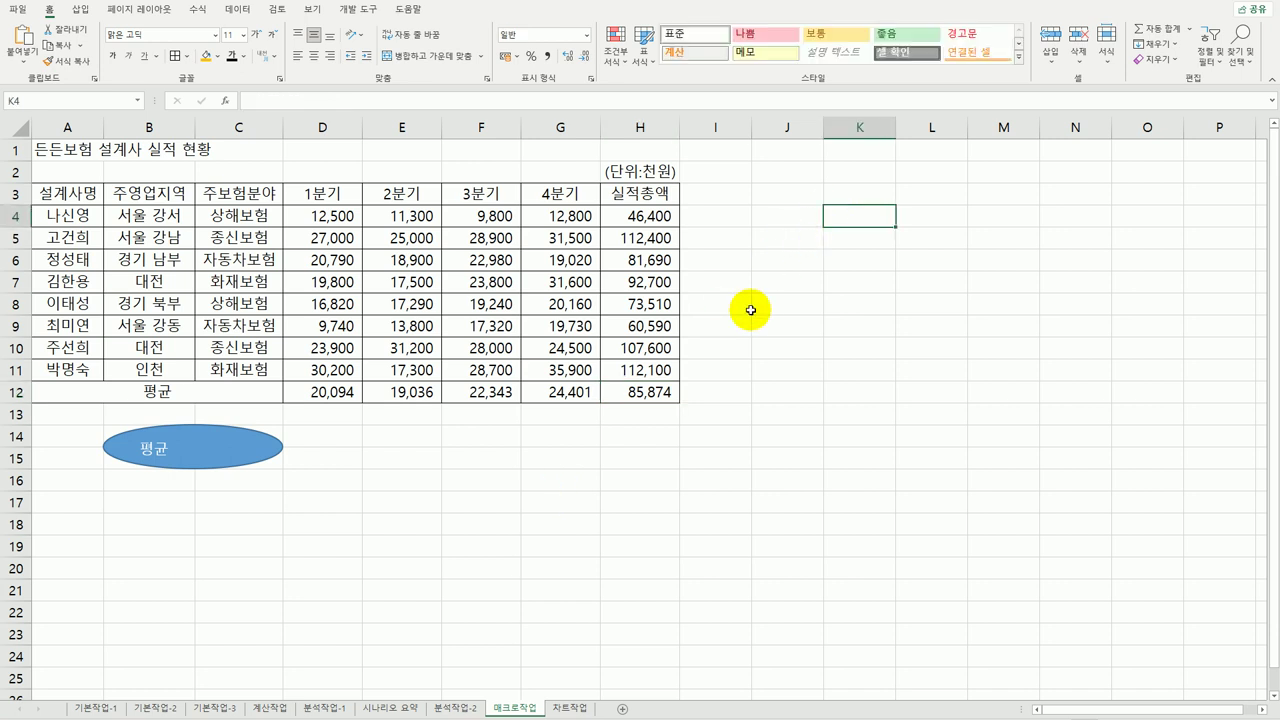
{"action": "left_click", "coordinate": [357, 9]}
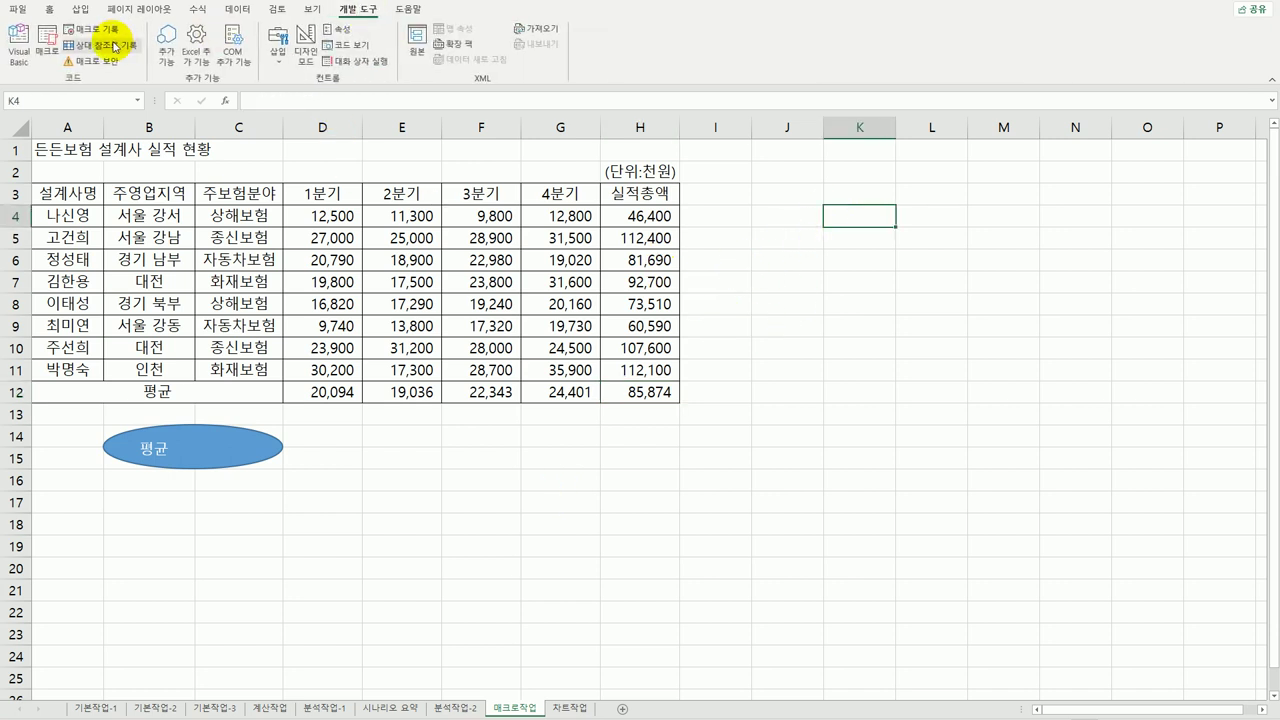
{"action": "left_click", "coordinate": [95, 30]}
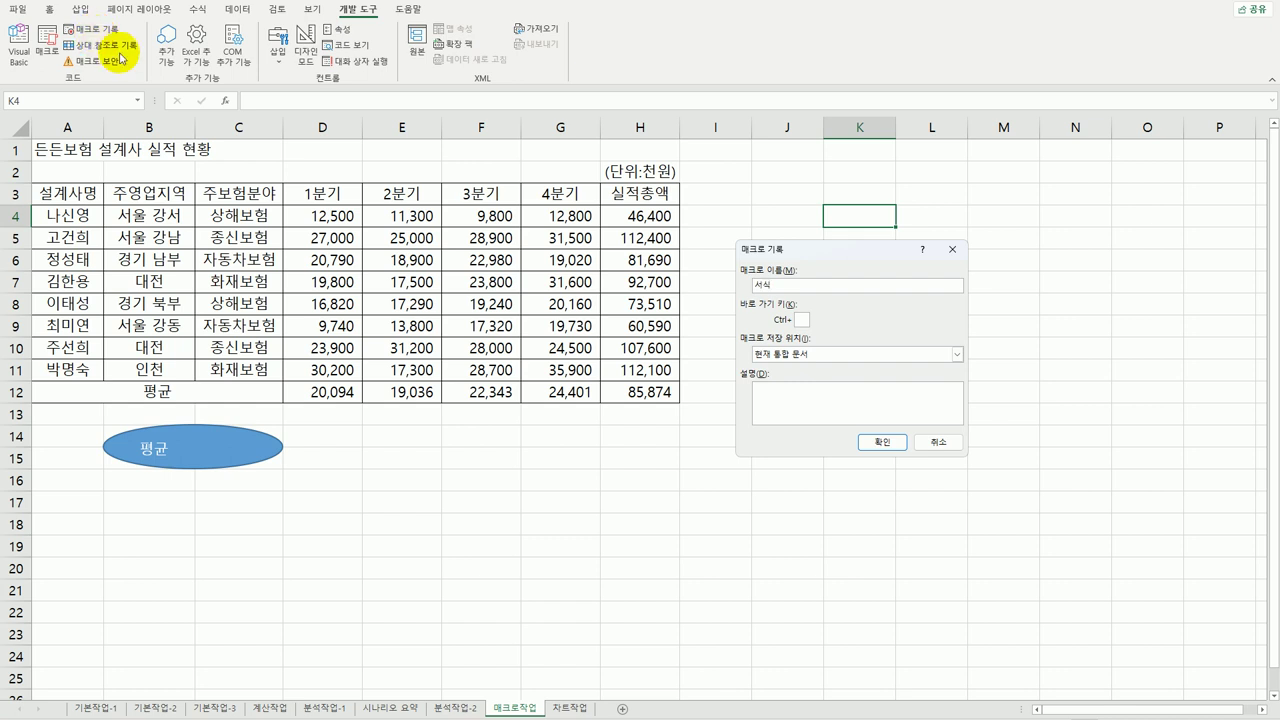
{"action": "left_click", "coordinate": [880, 443]}
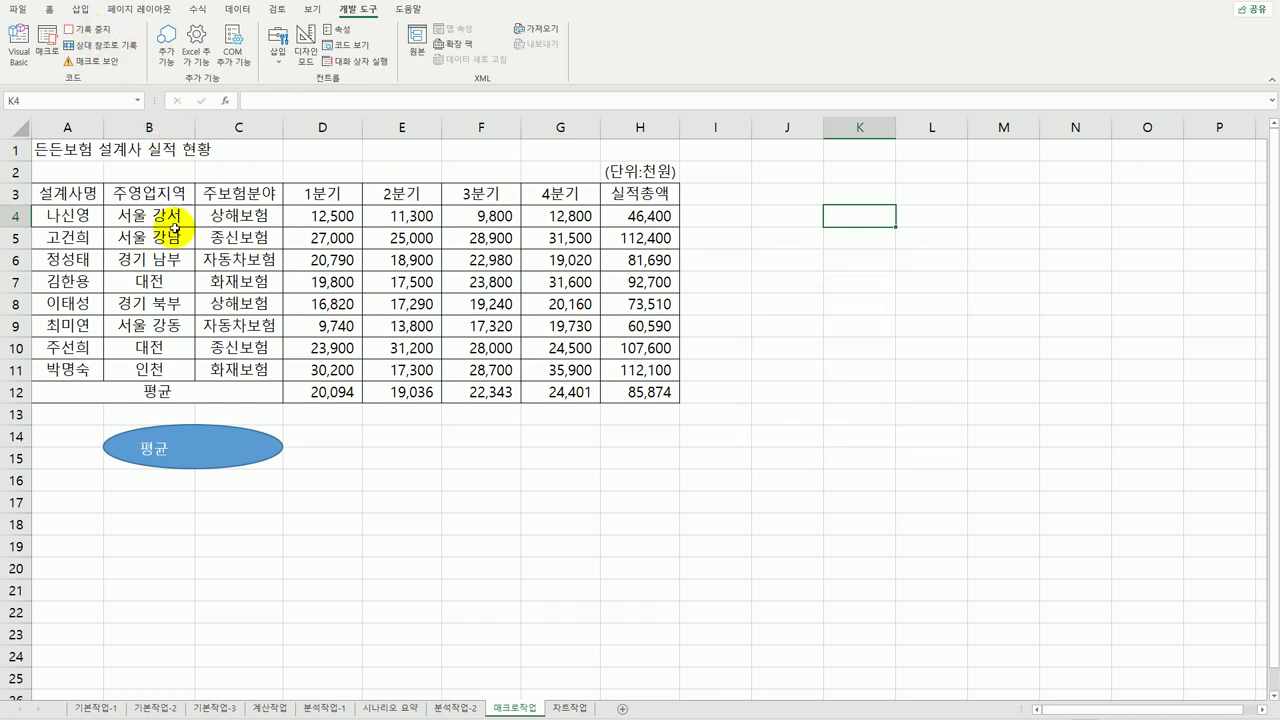
Step: Apply the 강조색6 cell style to the header cells A3:H3 and stop recording the 서식 macro
{"action": "left_click_drag", "start_coordinate": [50, 193], "coordinate": [621, 202]}
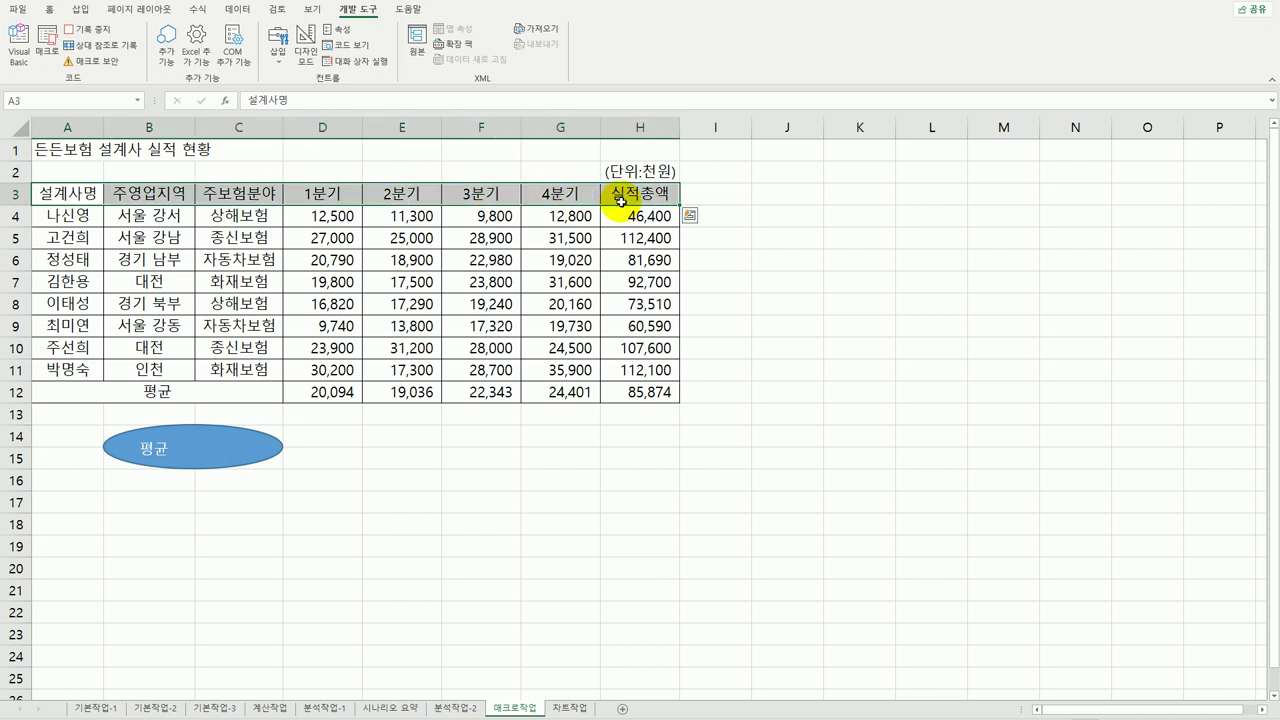
{"action": "left_click", "coordinate": [47, 10]}
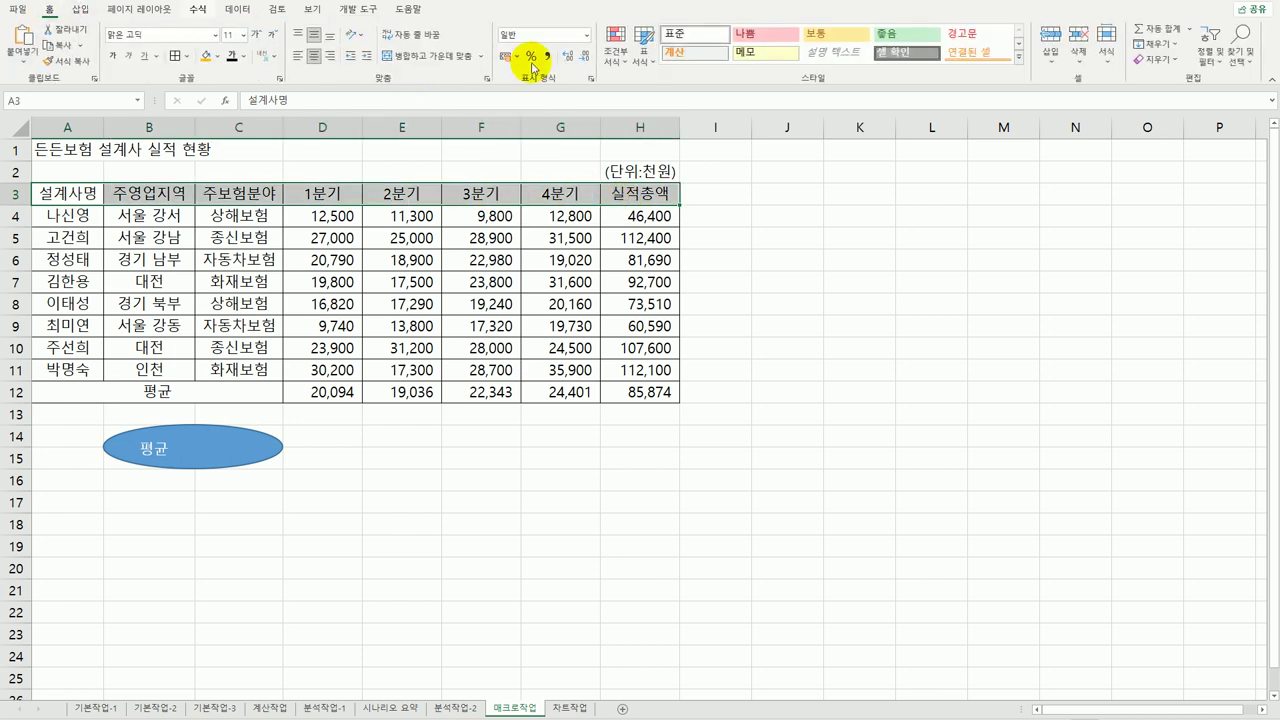
{"action": "left_click", "coordinate": [1019, 66]}
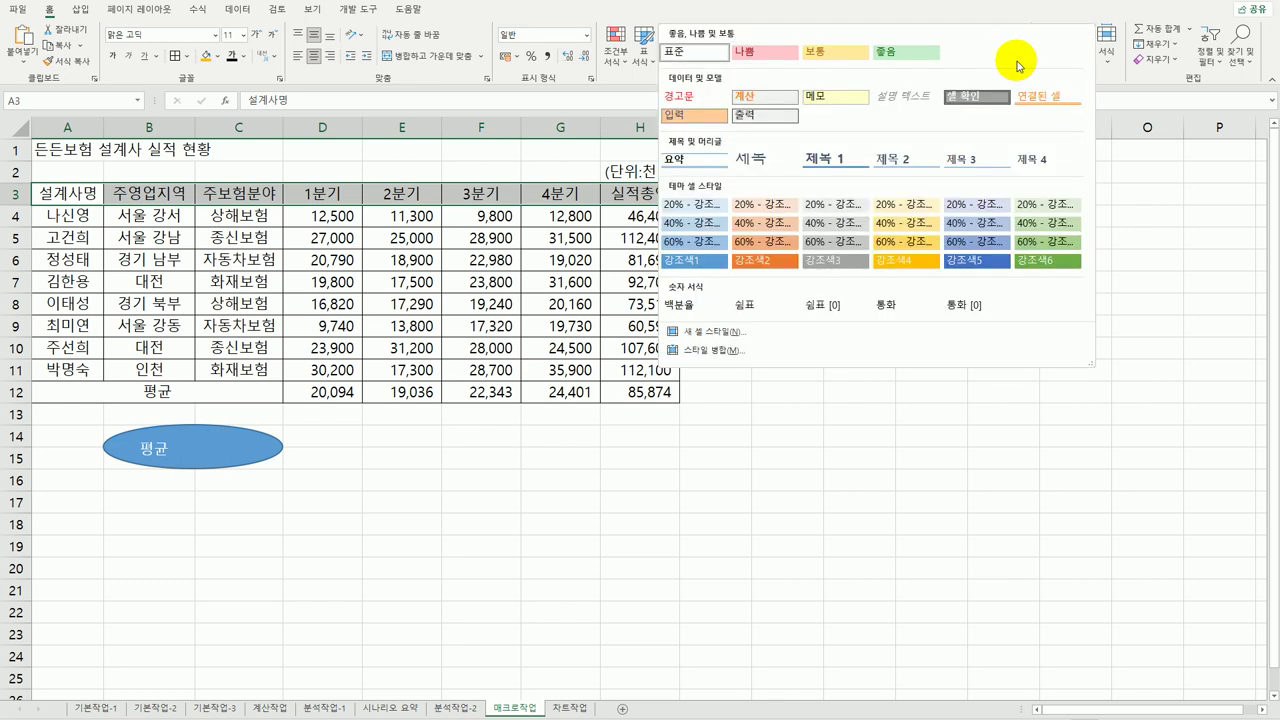
{"action": "left_click", "coordinate": [1050, 266]}
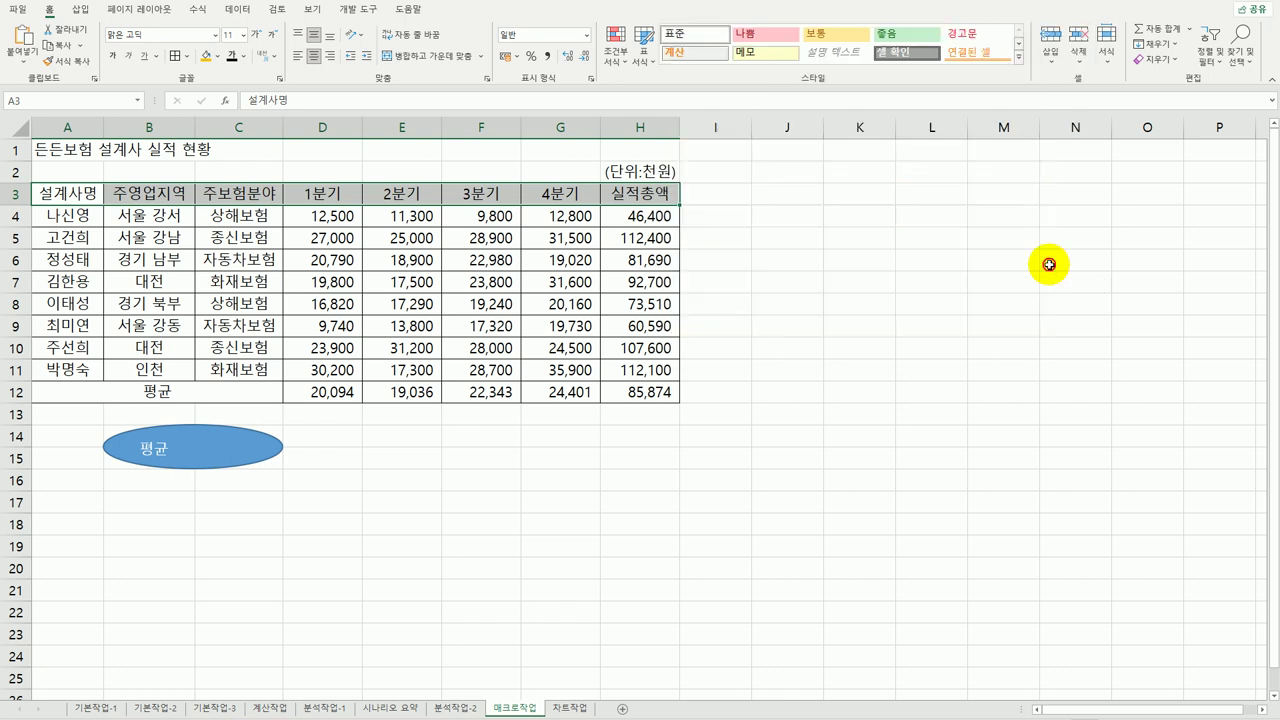
{"action": "left_click", "coordinate": [634, 195]}
{"action": "left_click", "coordinate": [350, 10]}
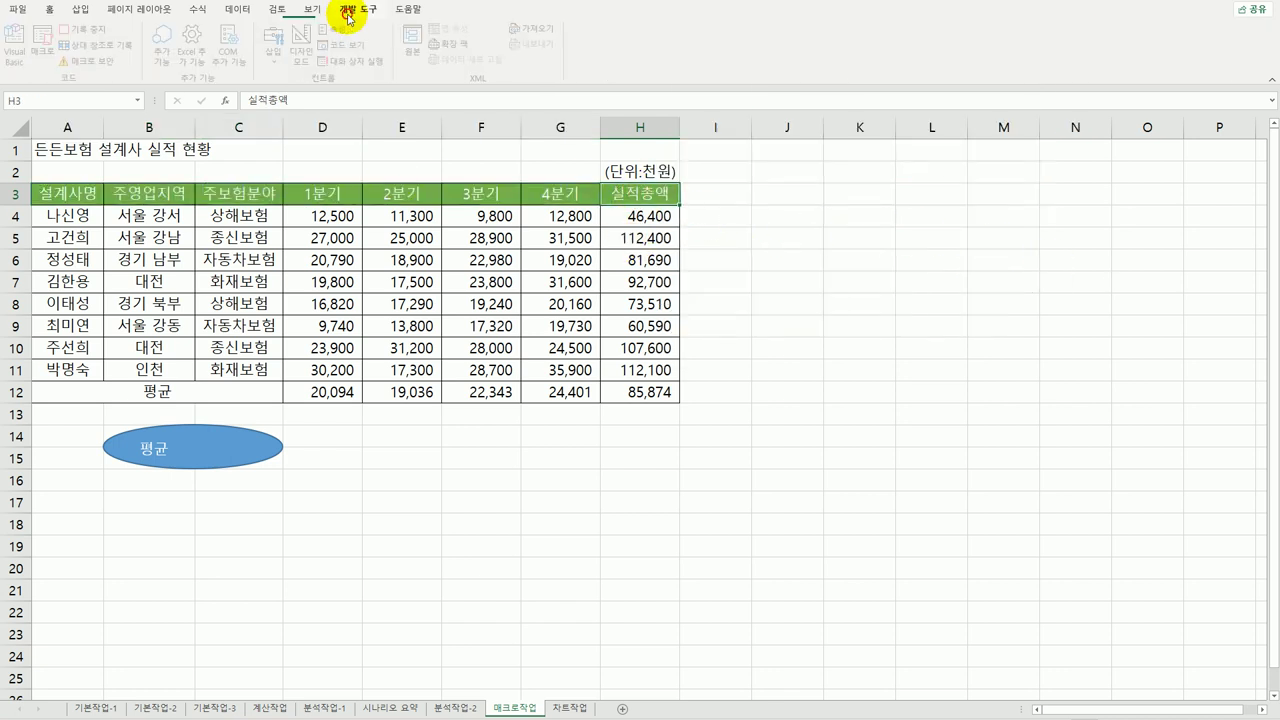
{"action": "left_click", "coordinate": [666, 525]}
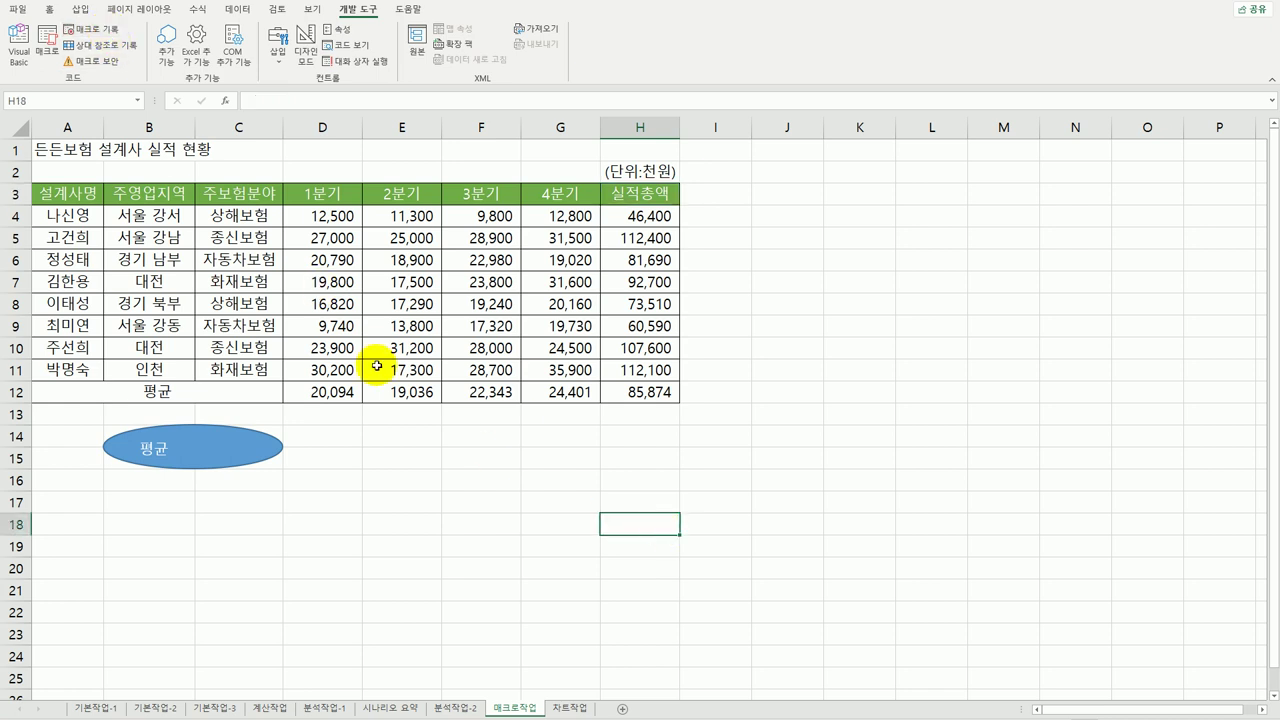
Step: Draw a second ellipse covering E14:F15 and label it 서식
{"action": "left_click", "coordinate": [80, 9]}
{"action": "left_click", "coordinate": [160, 56]}
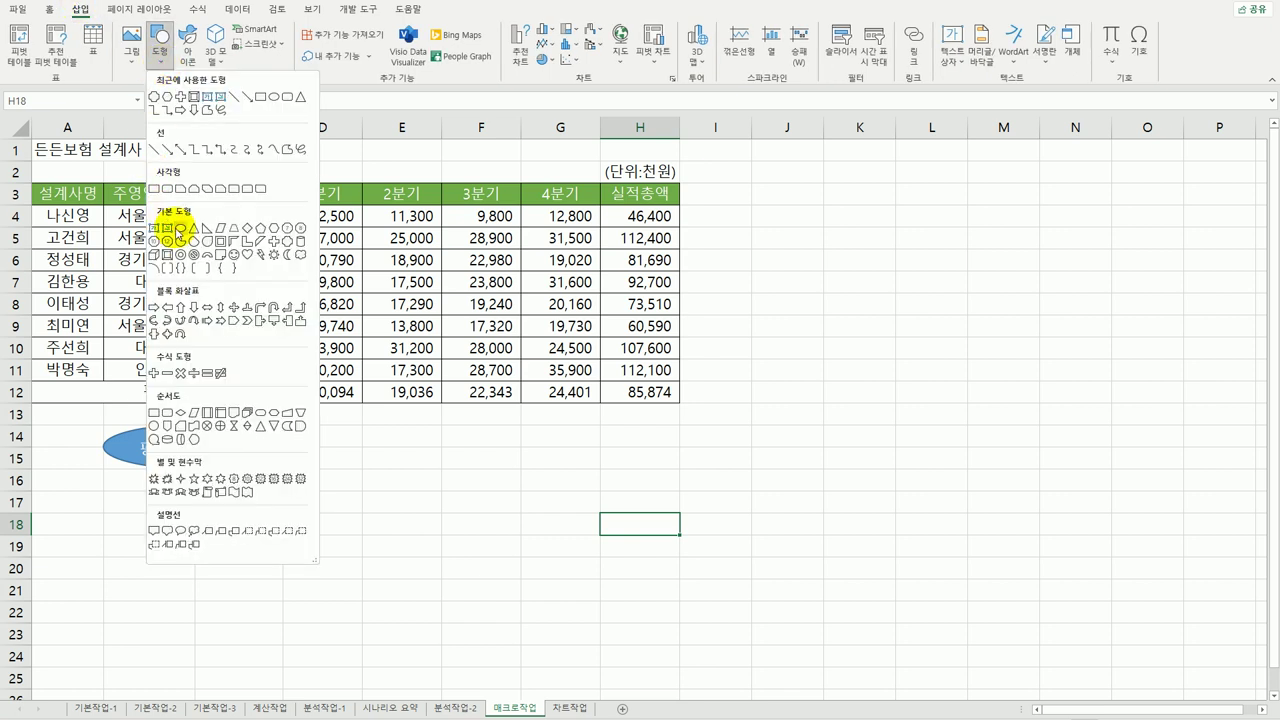
{"action": "left_click", "coordinate": [181, 229]}
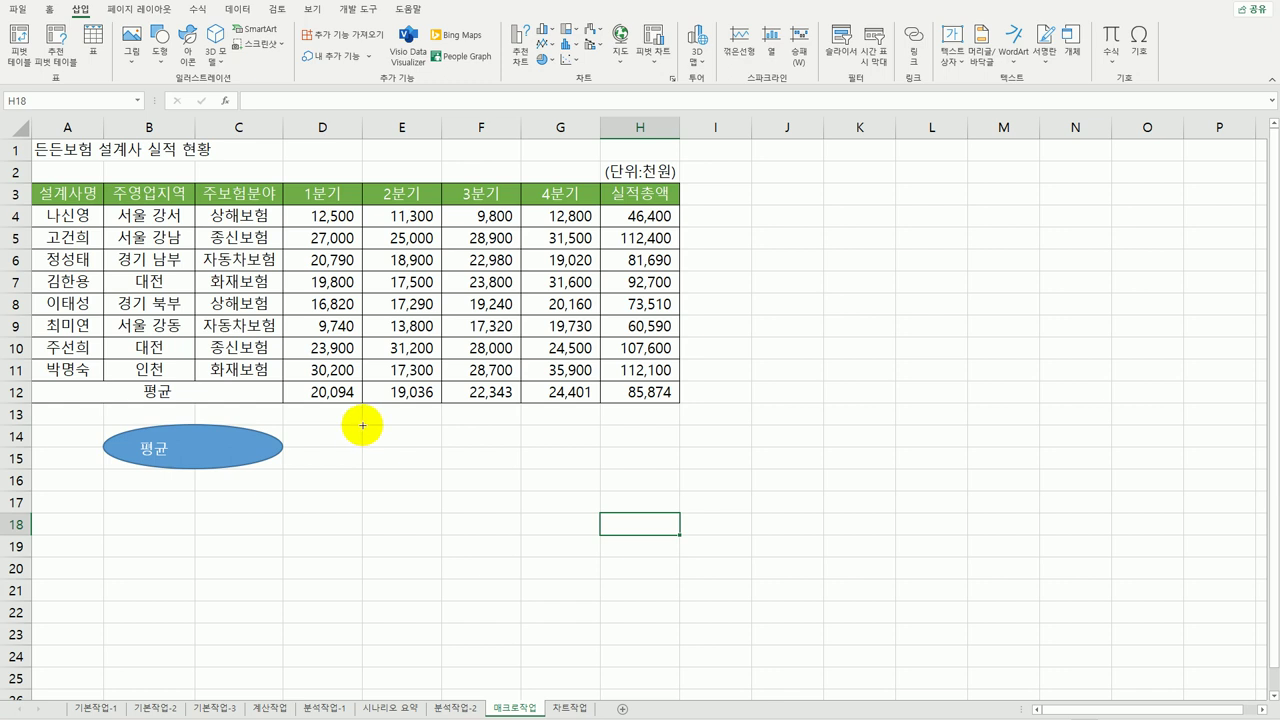
{"action": "left_click_drag", "start_coordinate": [362, 425], "coordinate": [523, 471]}
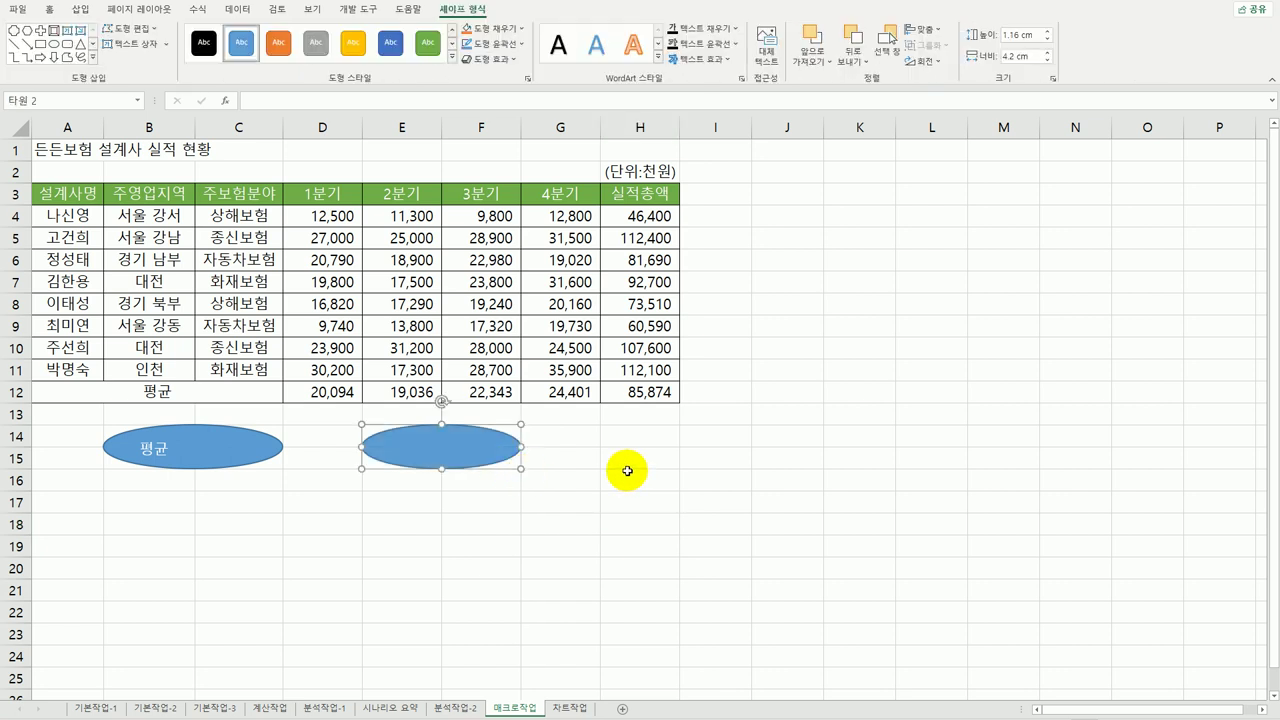
Step: Assign the 서식 macro to the ellipse labelled 서식
{"action": "right_click", "coordinate": [485, 440]}
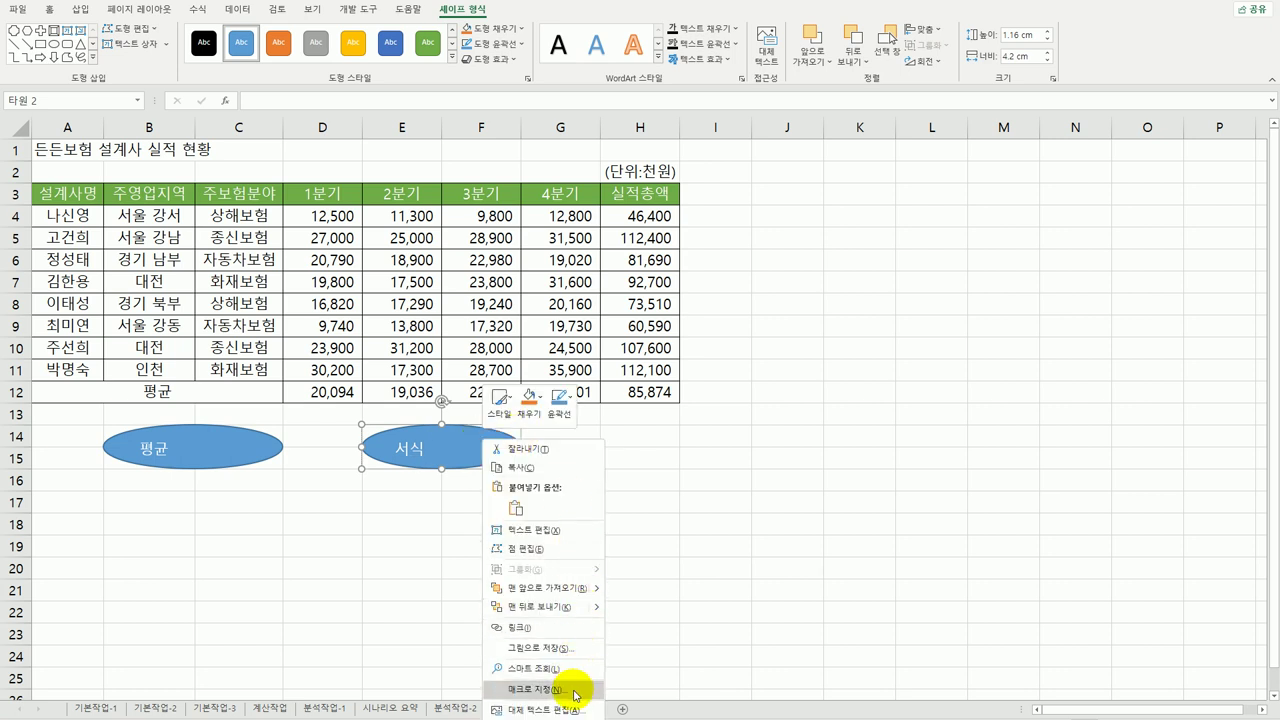
{"action": "left_click", "coordinate": [575, 689]}
{"action": "left_click_drag", "start_coordinate": [571, 557], "coordinate": [849, 161]}
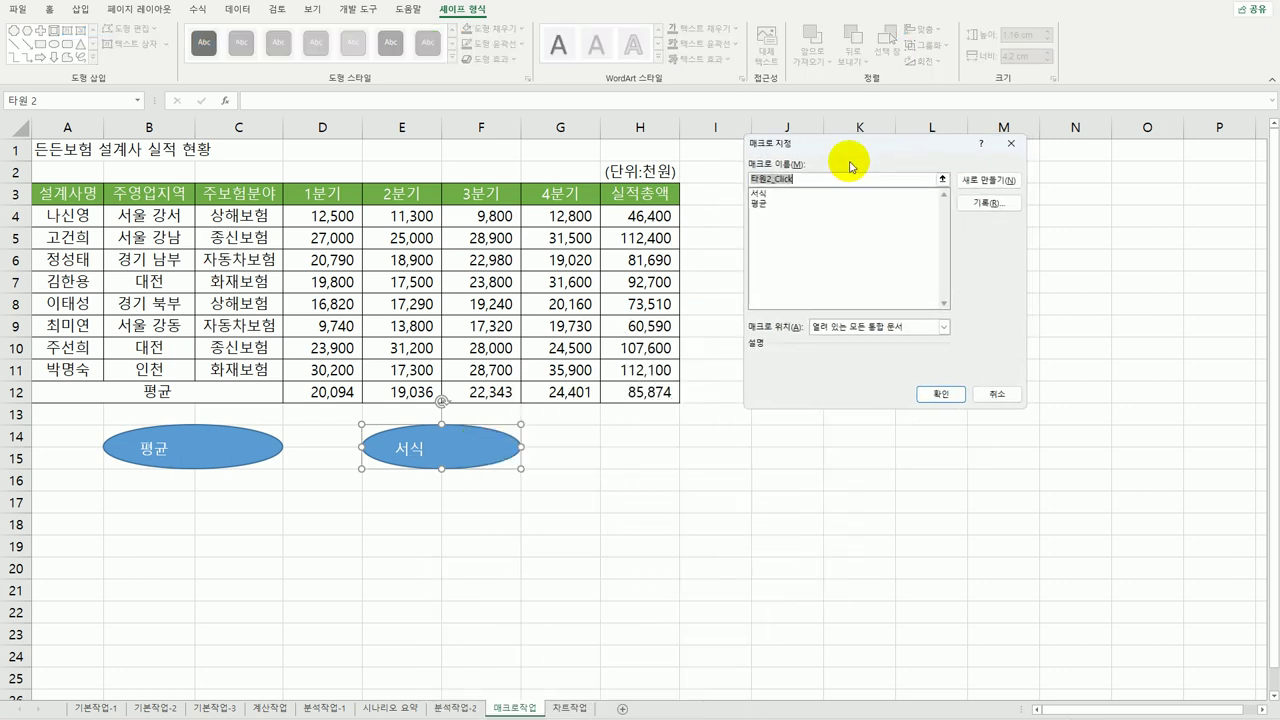
{"action": "left_click", "coordinate": [760, 194]}
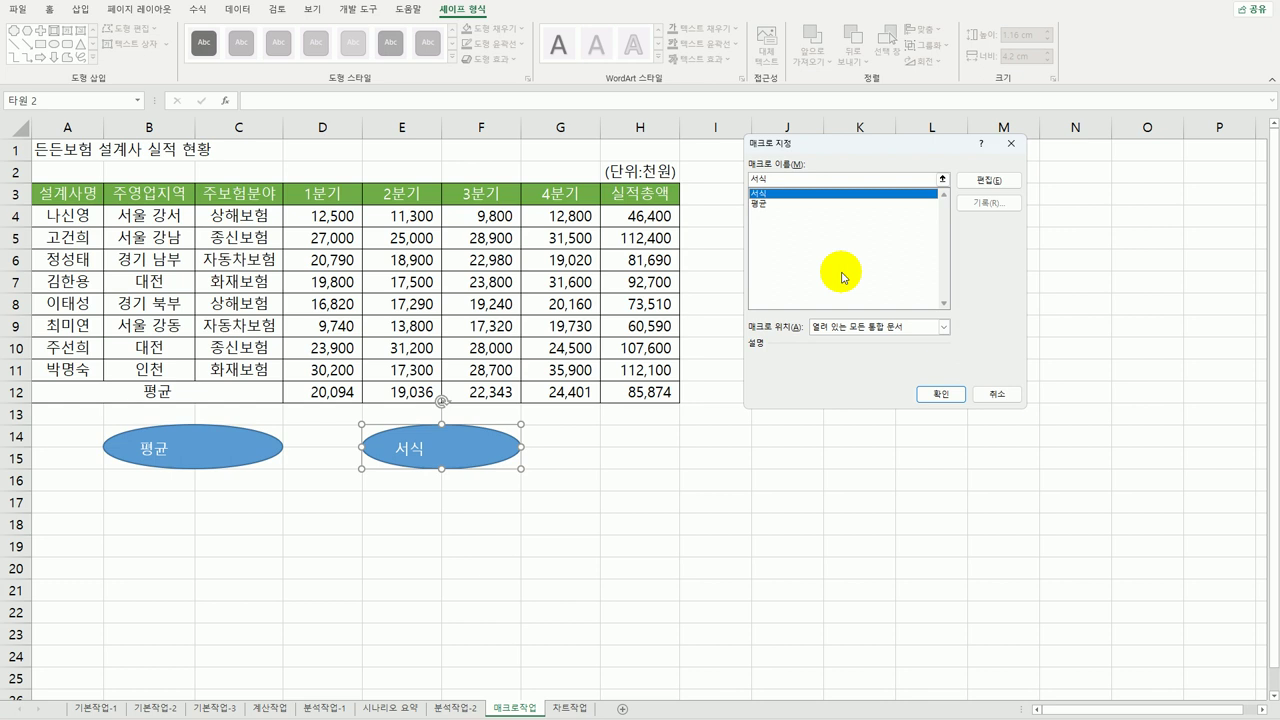
{"action": "left_click", "coordinate": [941, 393]}
{"action": "left_click", "coordinate": [835, 500]}
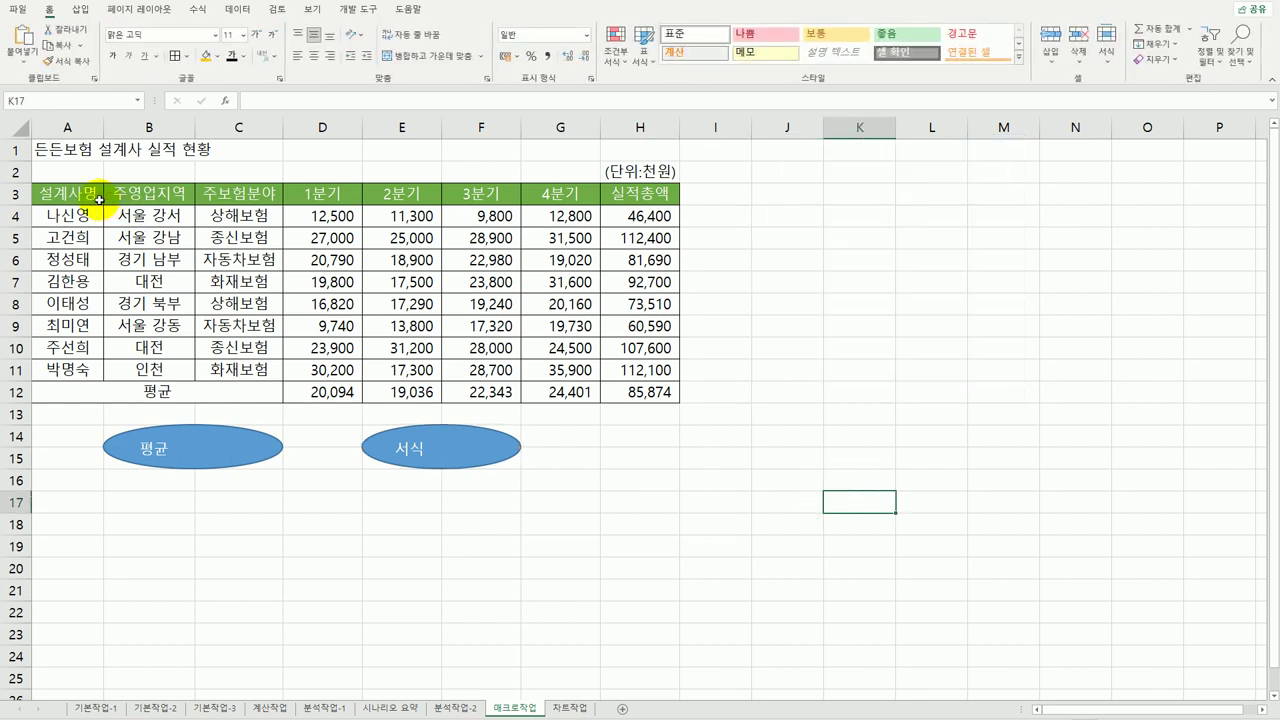
Step: Test the 서식 macro by restyling header cells A3:H3 as 강조색5 and running the macro from its ellipse
{"action": "left_click_drag", "start_coordinate": [92, 193], "coordinate": [638, 198]}
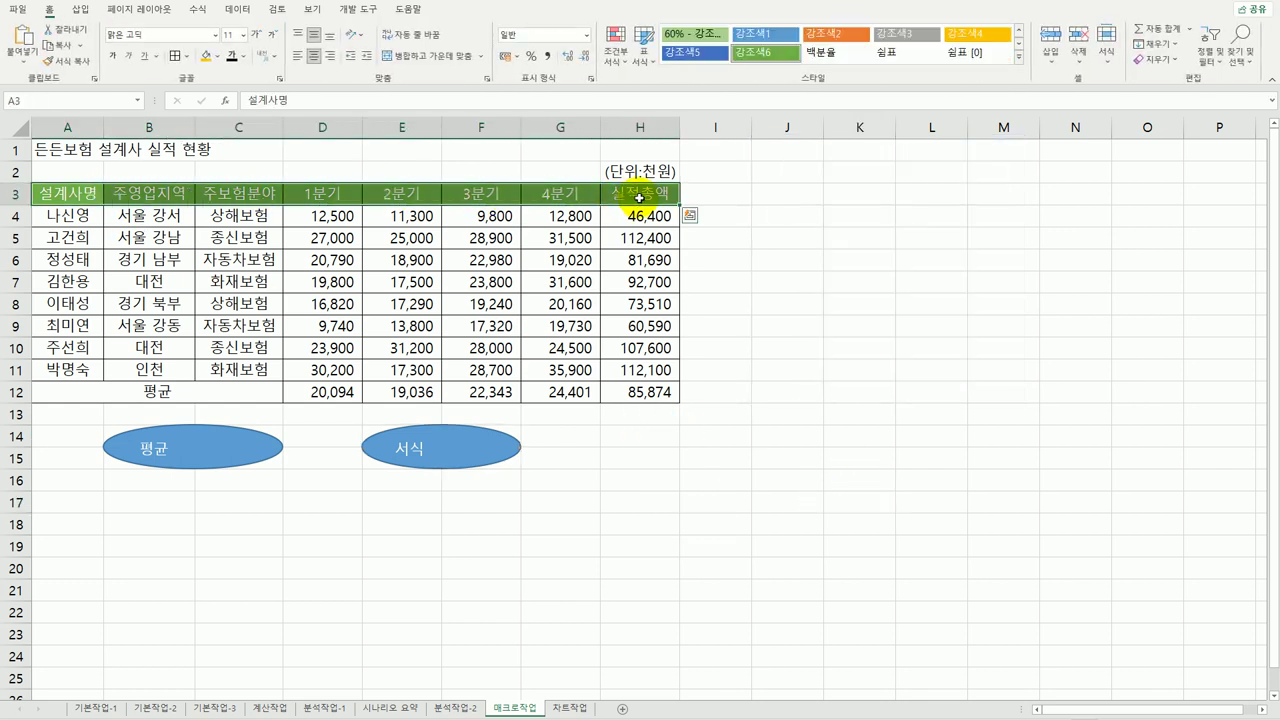
{"action": "left_click", "coordinate": [1019, 56]}
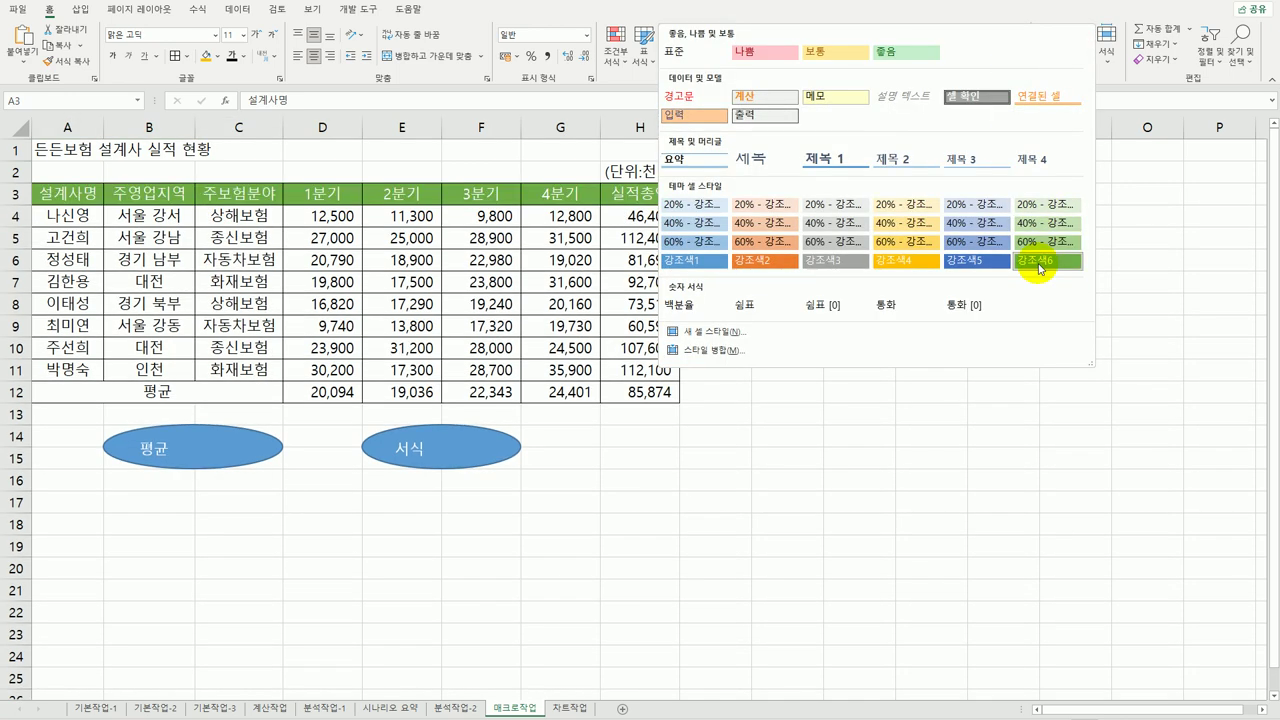
{"action": "left_click", "coordinate": [975, 262]}
{"action": "left_click", "coordinate": [873, 410]}
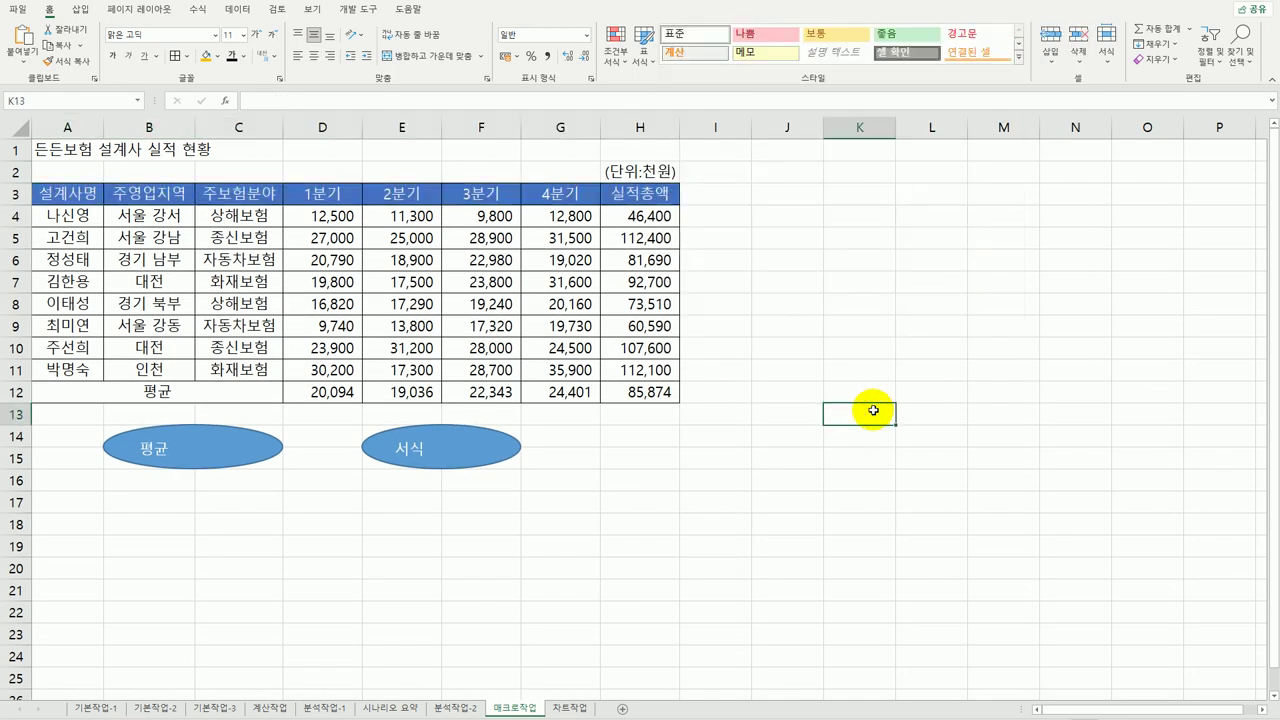
{"action": "left_click", "coordinate": [449, 446]}
{"action": "left_click", "coordinate": [831, 466]}
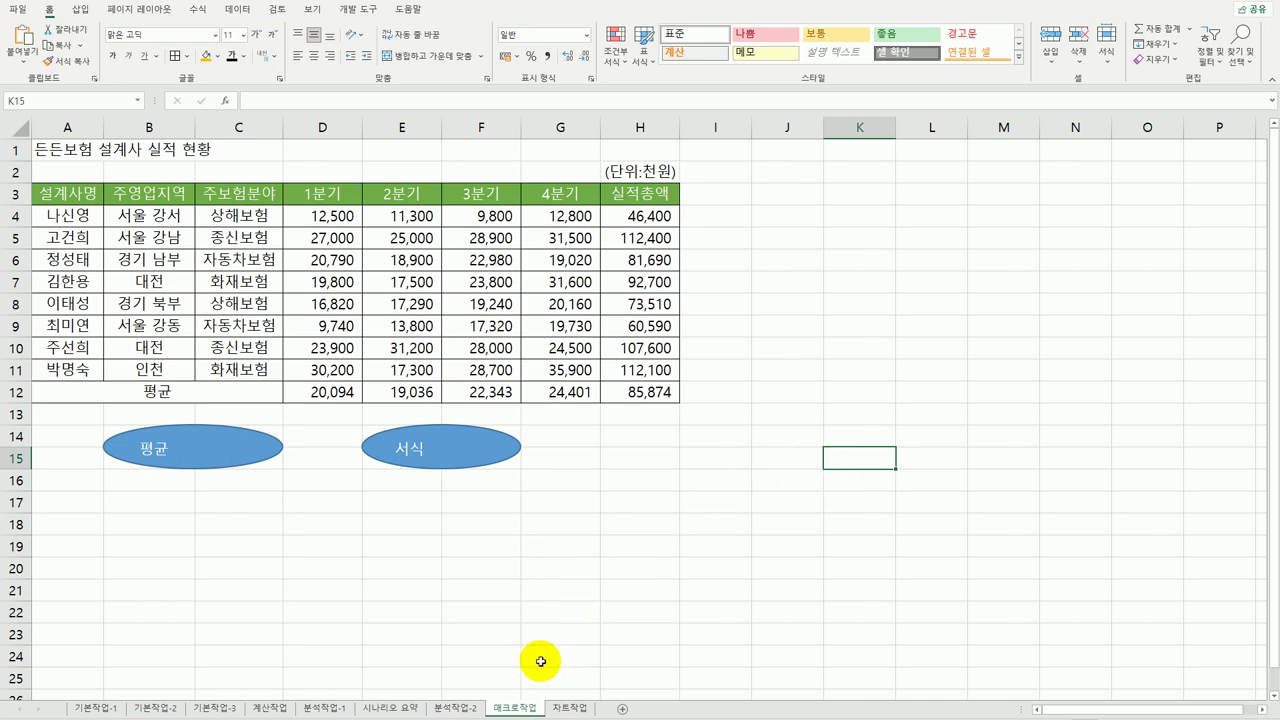
Step: Remove the 번호 series from the data source of the chart on the 차트작업 sheet
{"action": "left_click", "coordinate": [568, 710]}
{"action": "scroll", "coordinate": [533, 474], "scroll_direction": "down", "scroll_amount": 3}
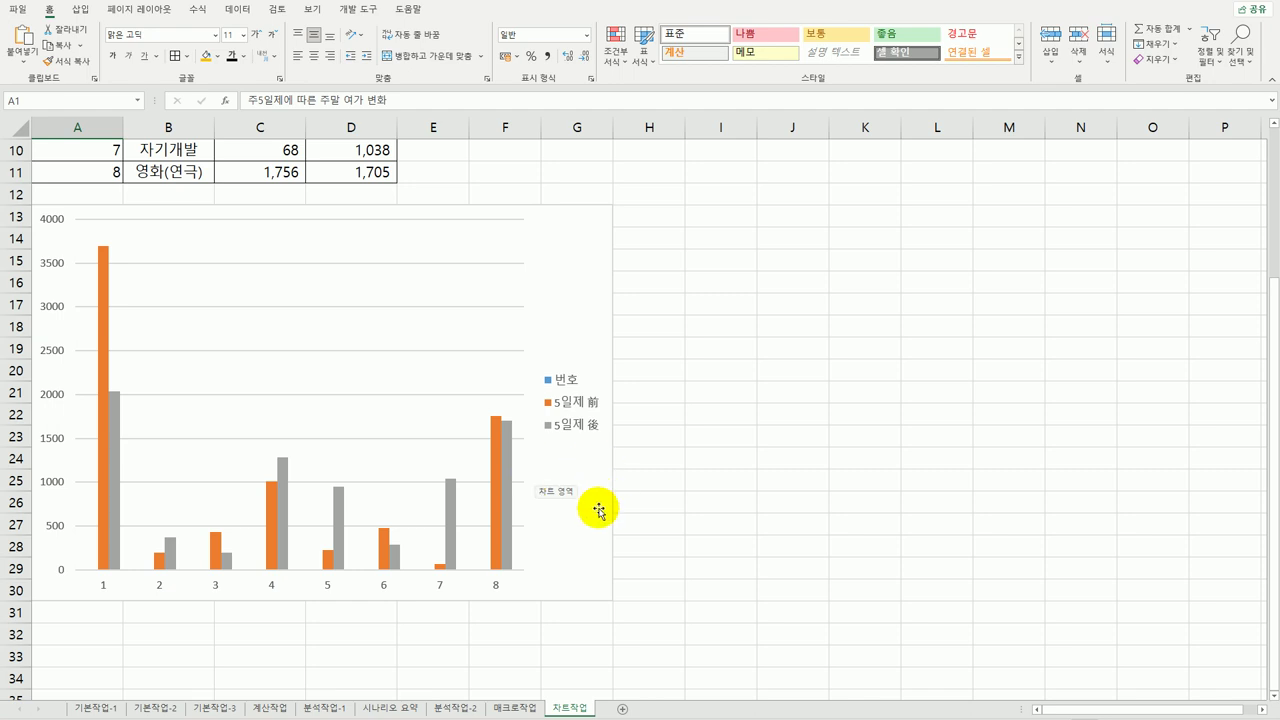
{"action": "mouse_move", "coordinate": [504, 511]}
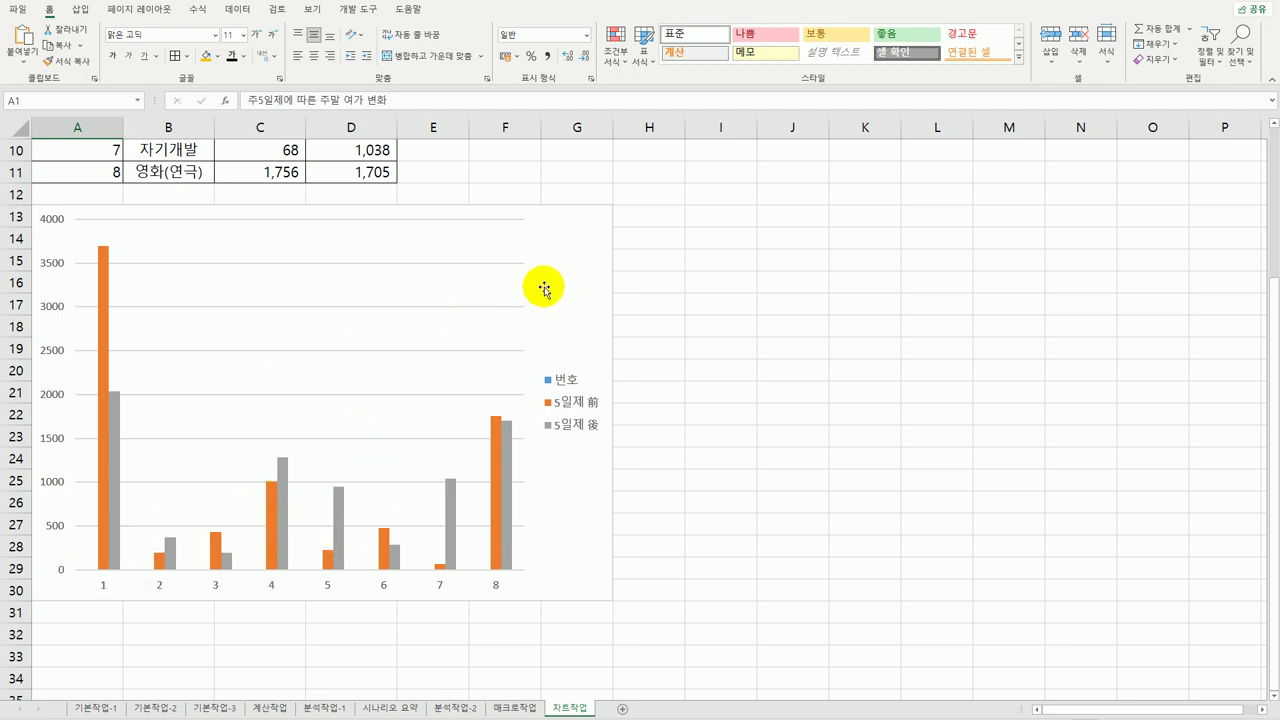
{"action": "right_click", "coordinate": [575, 237]}
{"action": "left_click", "coordinate": [642, 407]}
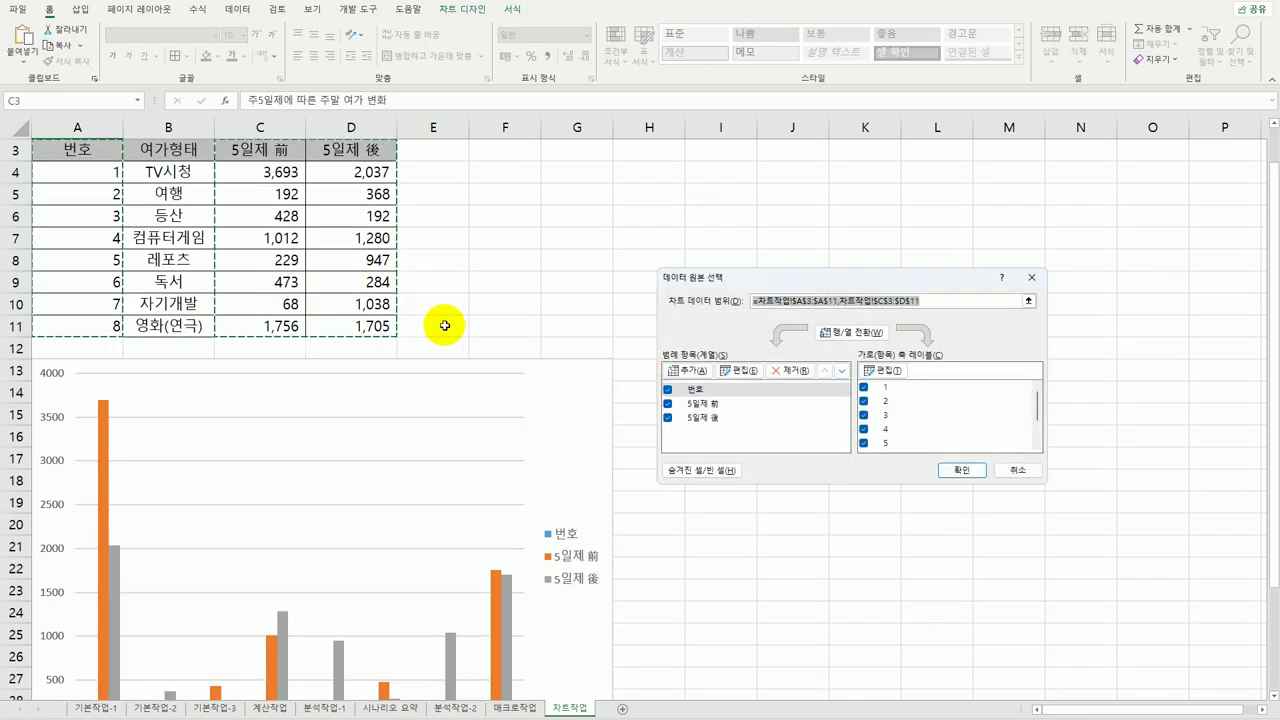
{"action": "left_click", "coordinate": [718, 389]}
{"action": "left_click", "coordinate": [784, 372]}
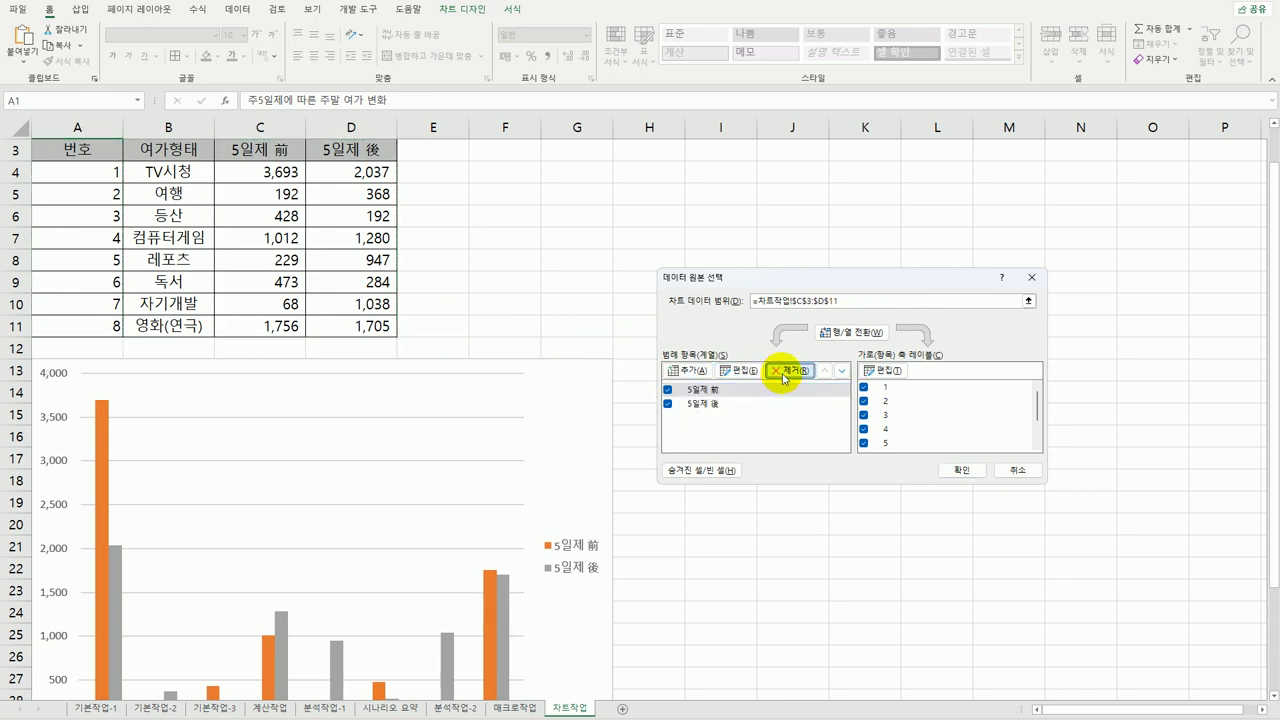
{"action": "left_click", "coordinate": [961, 470]}
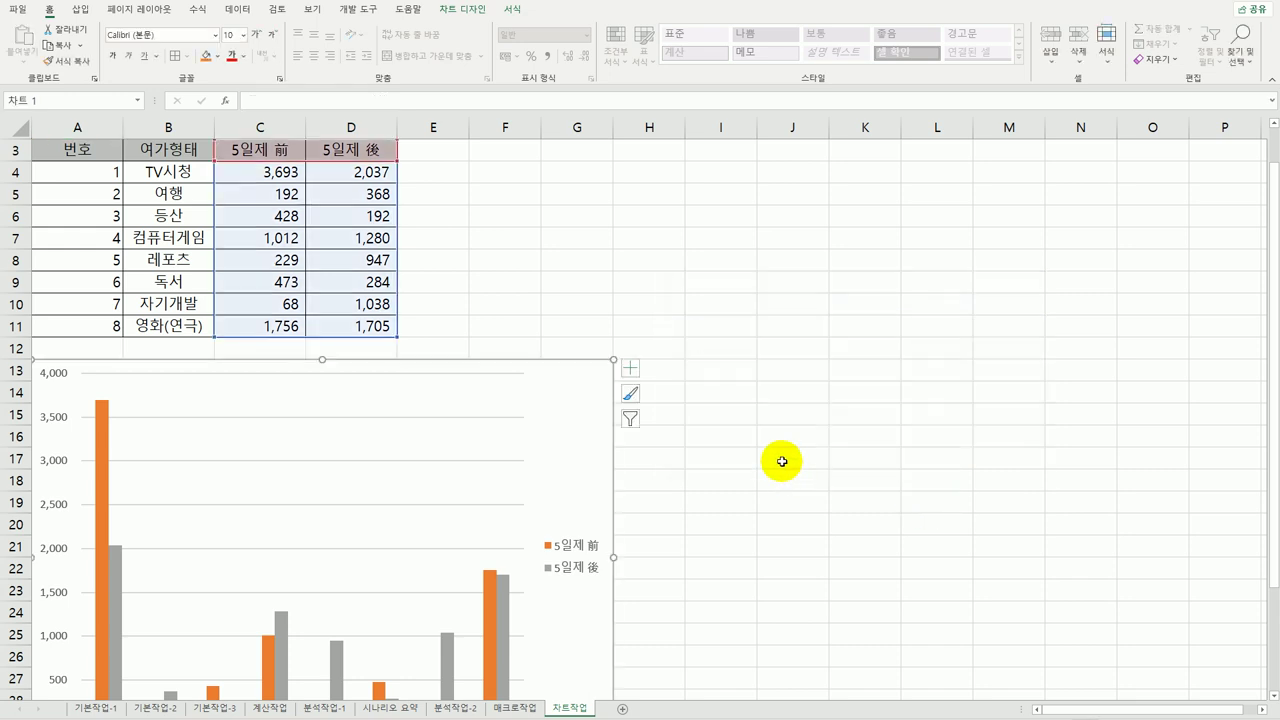
Step: Set the chart's horizontal axis labels to the leisure types in B4:B11
{"action": "scroll", "coordinate": [784, 457], "scroll_direction": "down", "scroll_amount": 3}
{"action": "scroll", "coordinate": [784, 457], "scroll_direction": "down", "scroll_amount": 1}
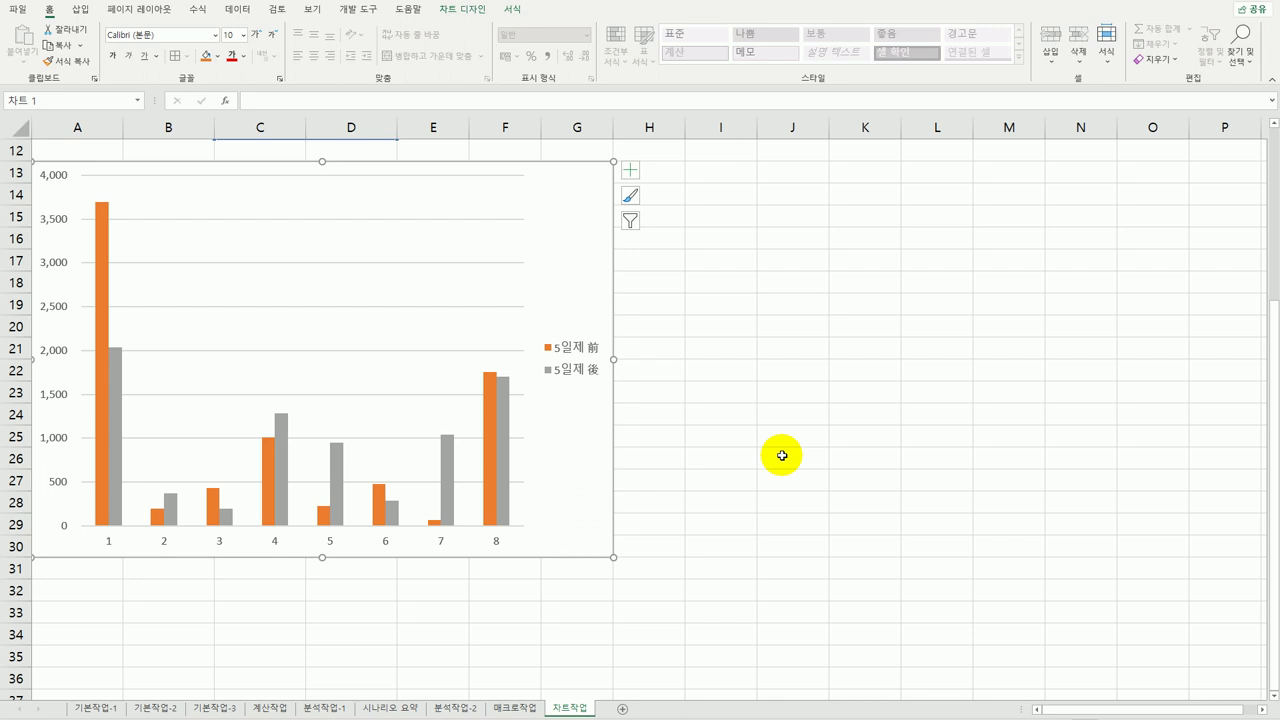
{"action": "right_click", "coordinate": [571, 215]}
{"action": "left_click", "coordinate": [615, 388]}
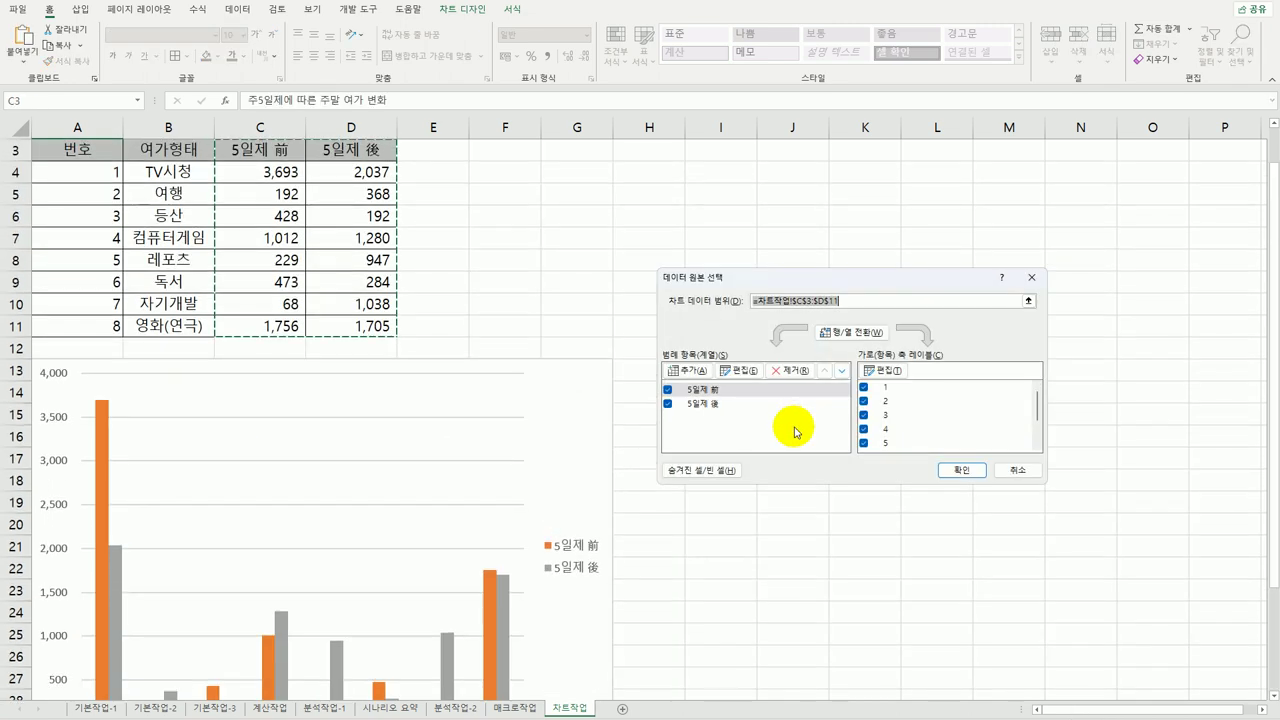
{"action": "left_click", "coordinate": [890, 372]}
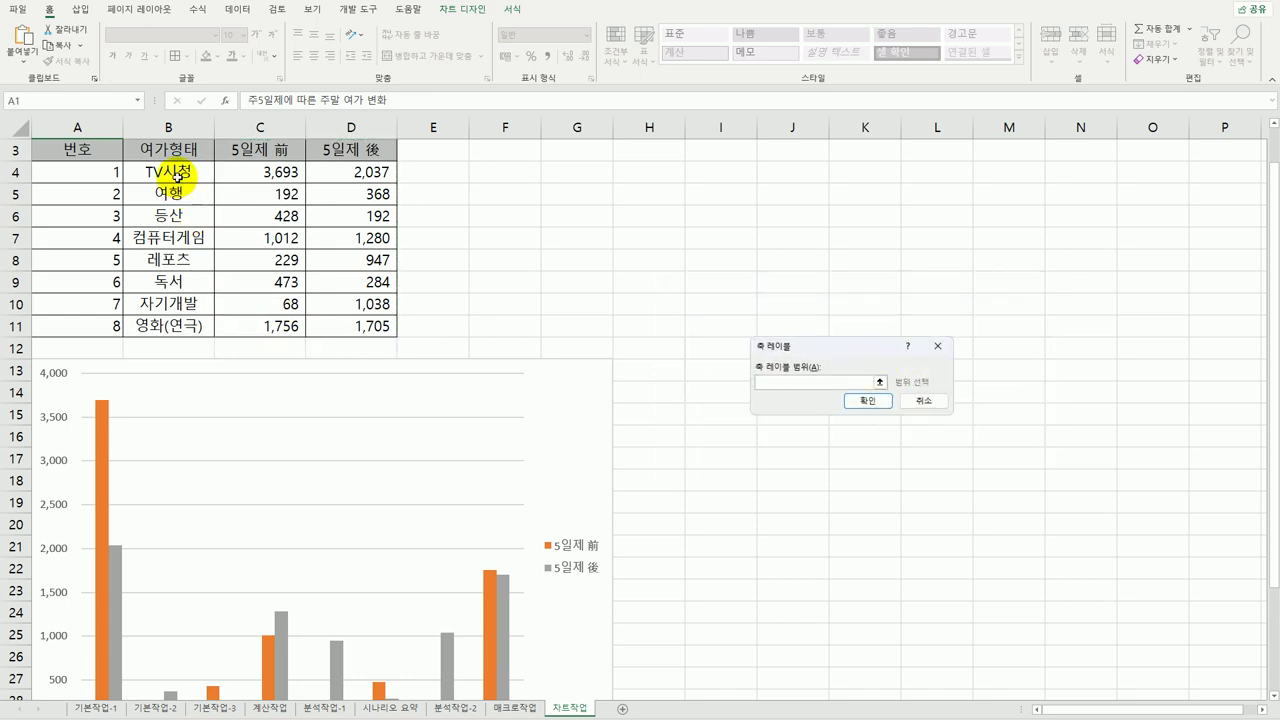
{"action": "left_click_drag", "start_coordinate": [176, 174], "coordinate": [166, 328]}
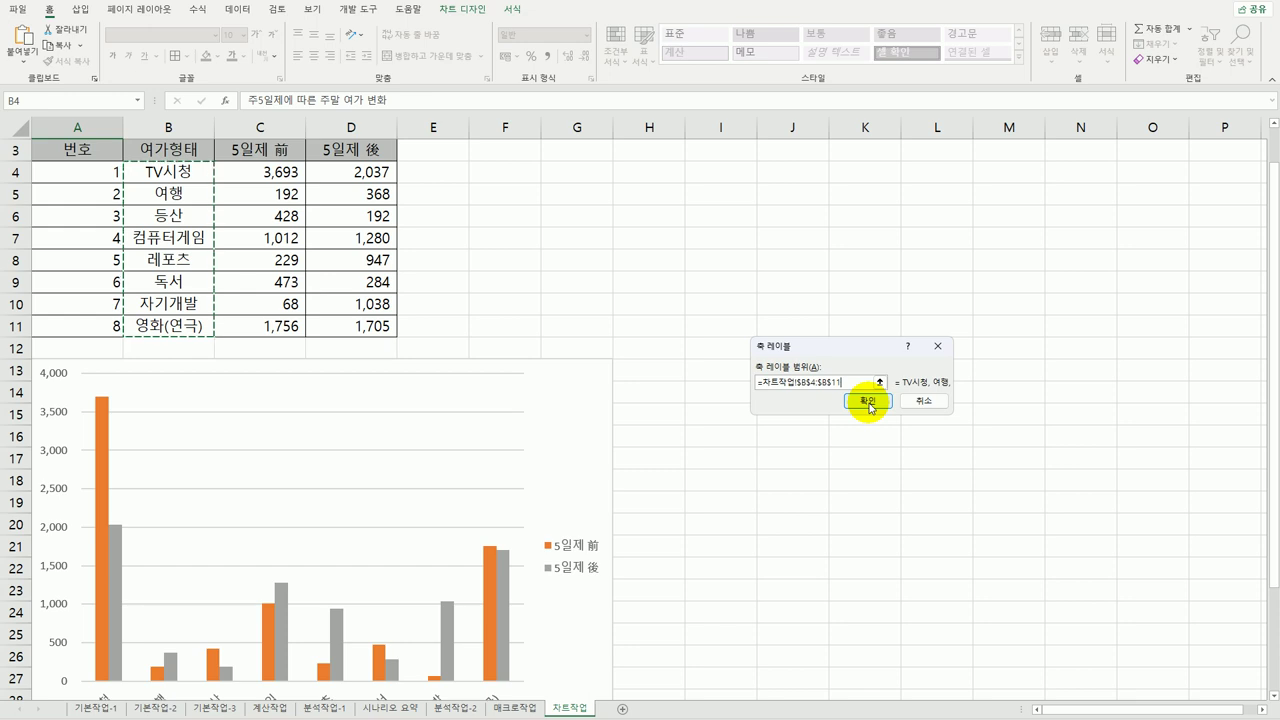
{"action": "left_click", "coordinate": [868, 402]}
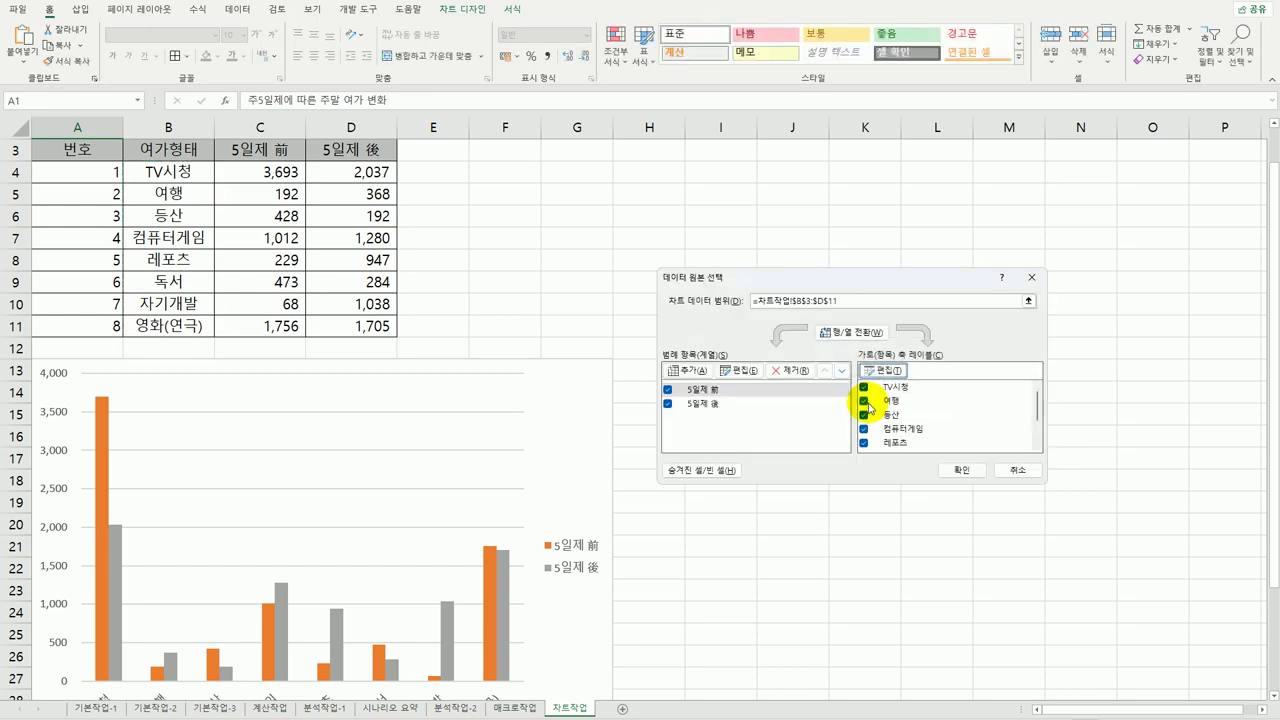
{"action": "left_click", "coordinate": [958, 470]}
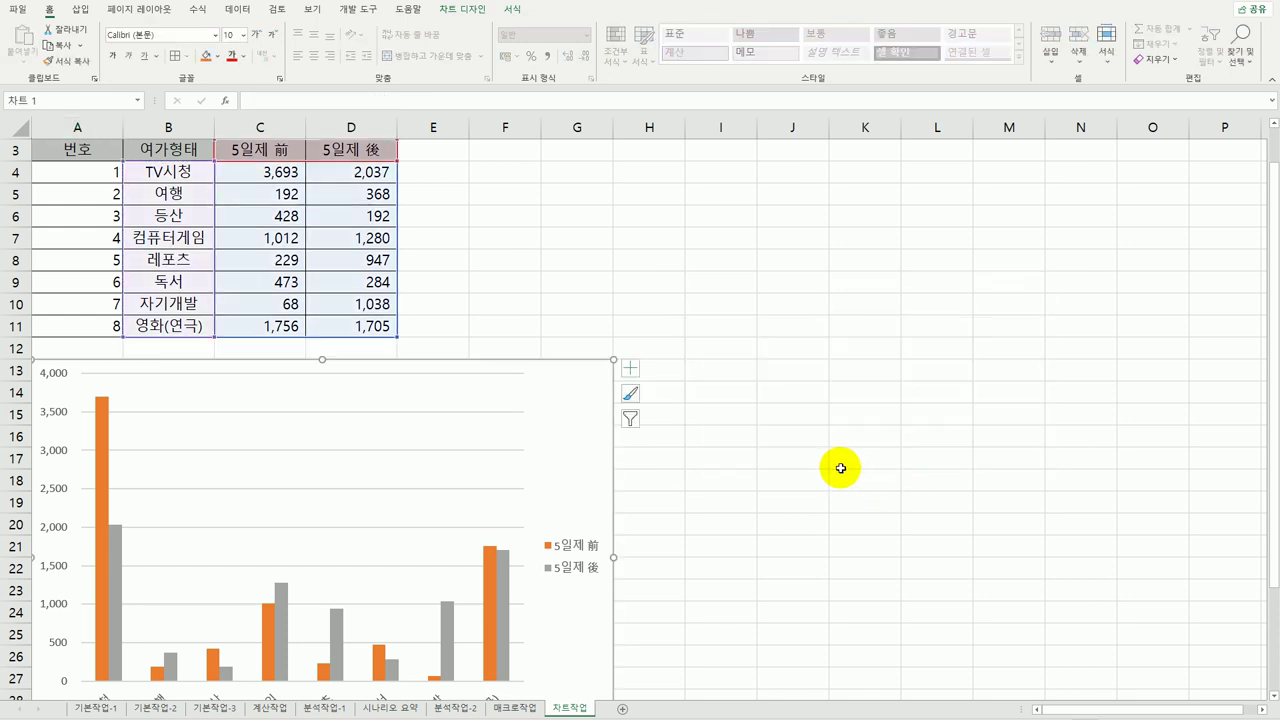
Step: Add the chart title 주말 여가 변화 and set its font size to 20
{"action": "left_click", "coordinate": [631, 371]}
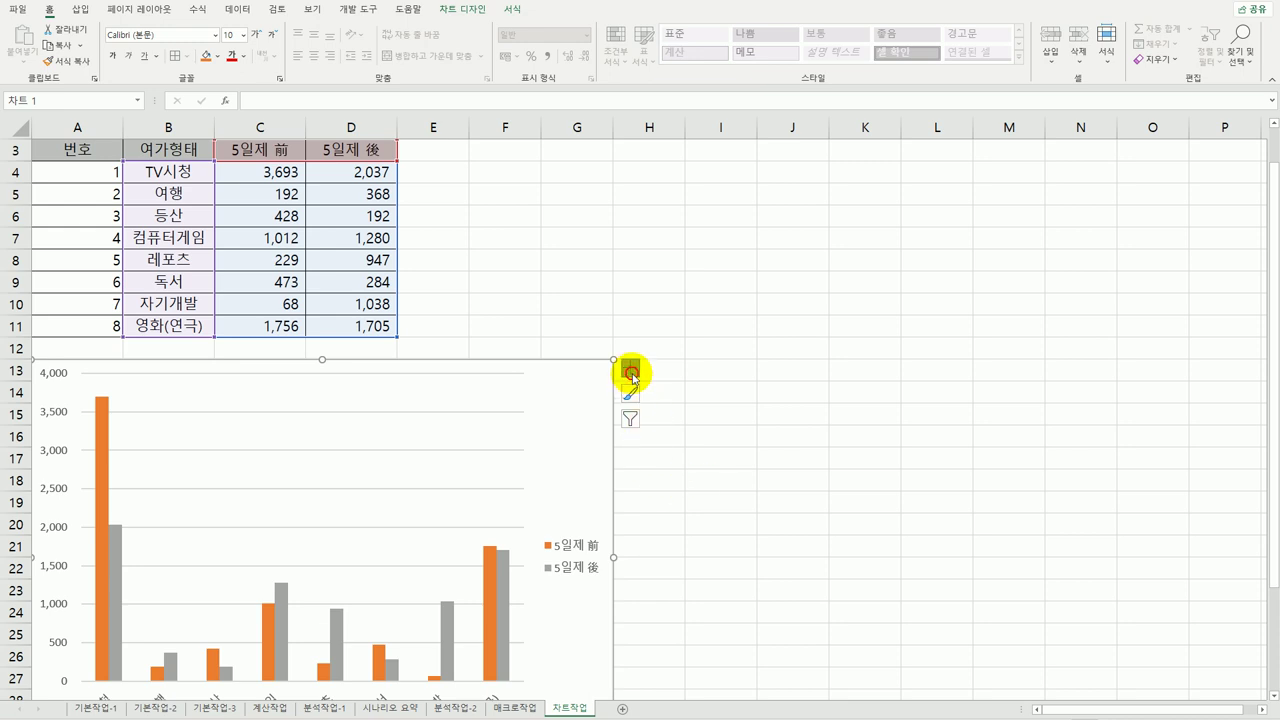
{"action": "left_click", "coordinate": [688, 411]}
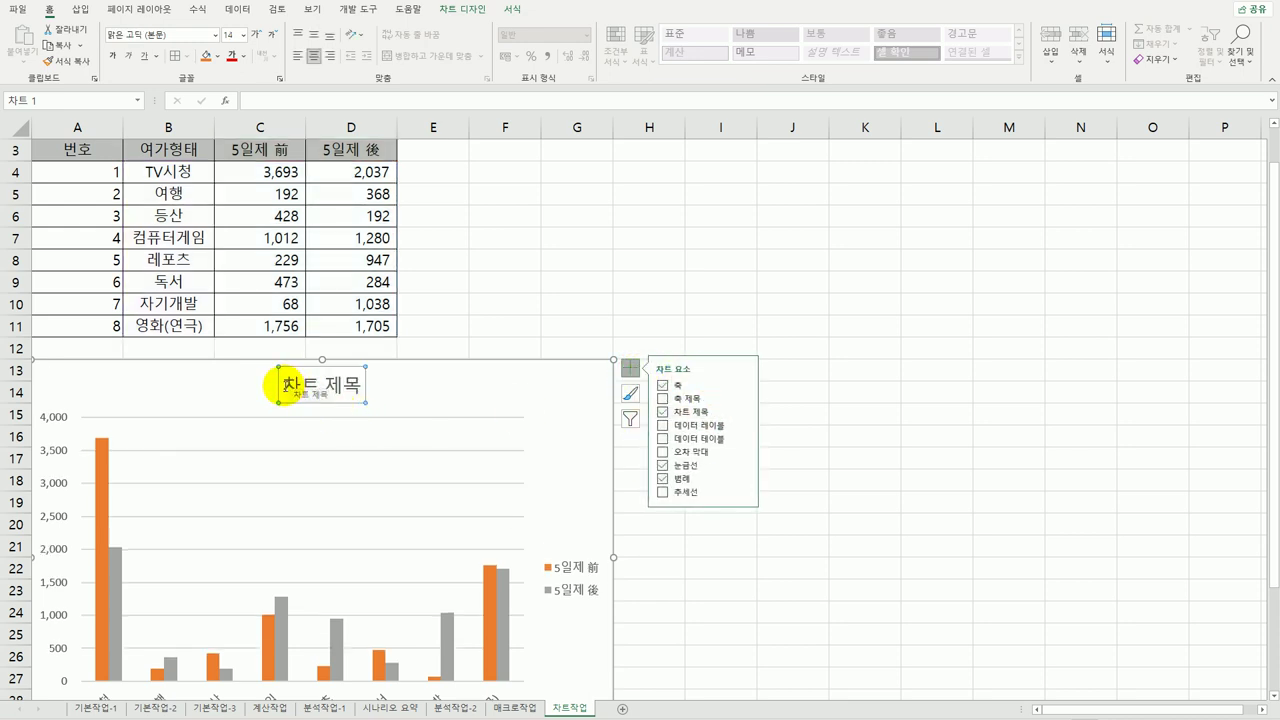
{"action": "left_click_drag", "start_coordinate": [284, 383], "coordinate": [372, 384]}
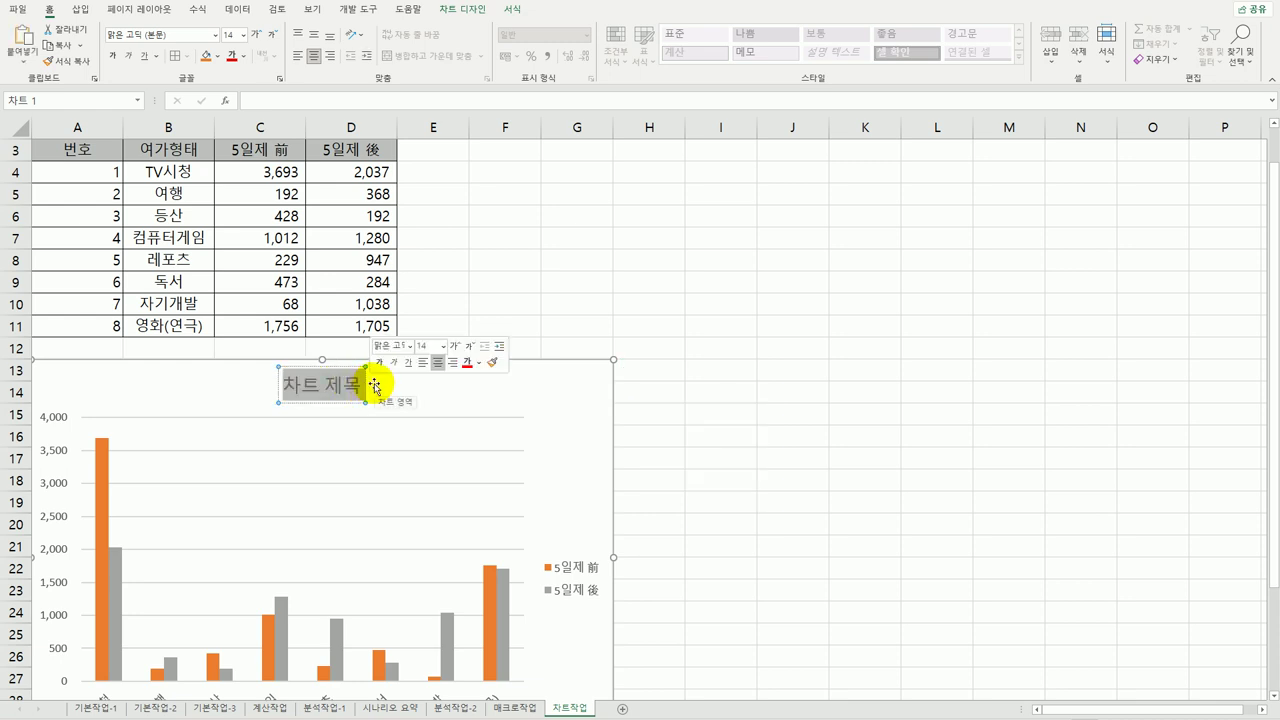
{"action": "type", "text": "주말"}
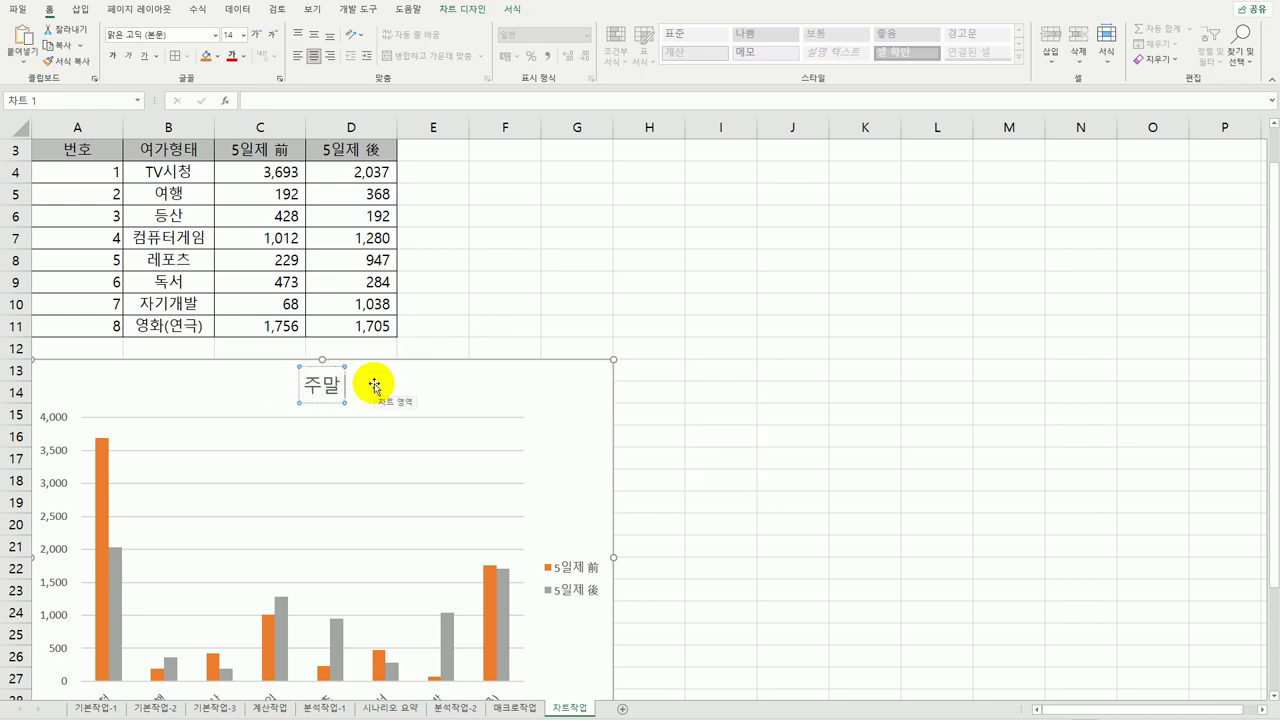
{"action": "type", "text": " 여가 바화"}
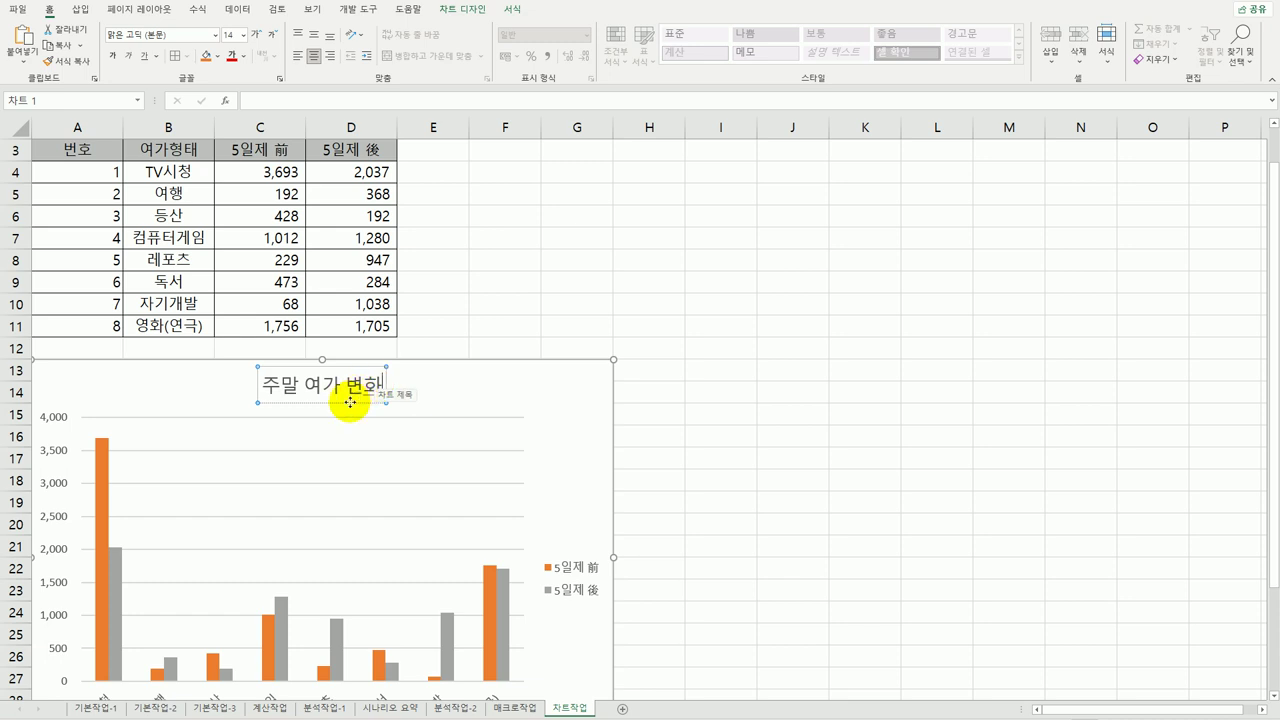
{"action": "left_click", "coordinate": [350, 402]}
{"action": "left_click", "coordinate": [243, 35]}
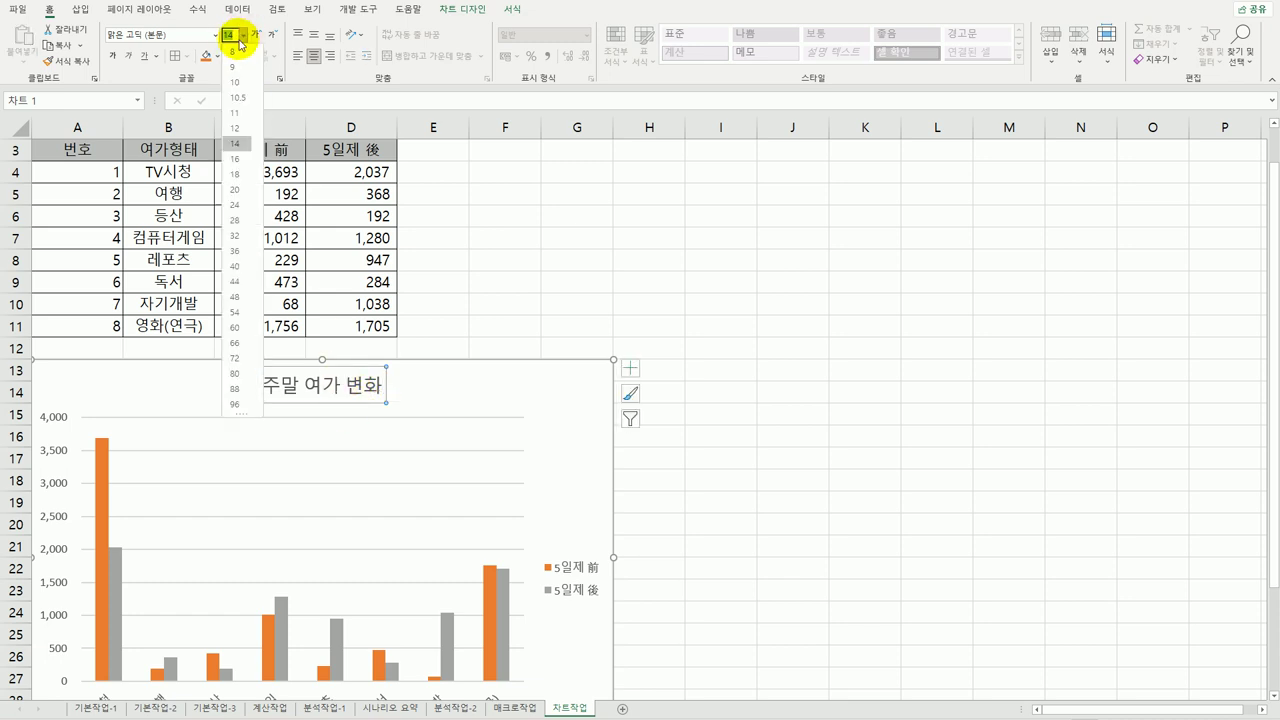
{"action": "left_click", "coordinate": [232, 190]}
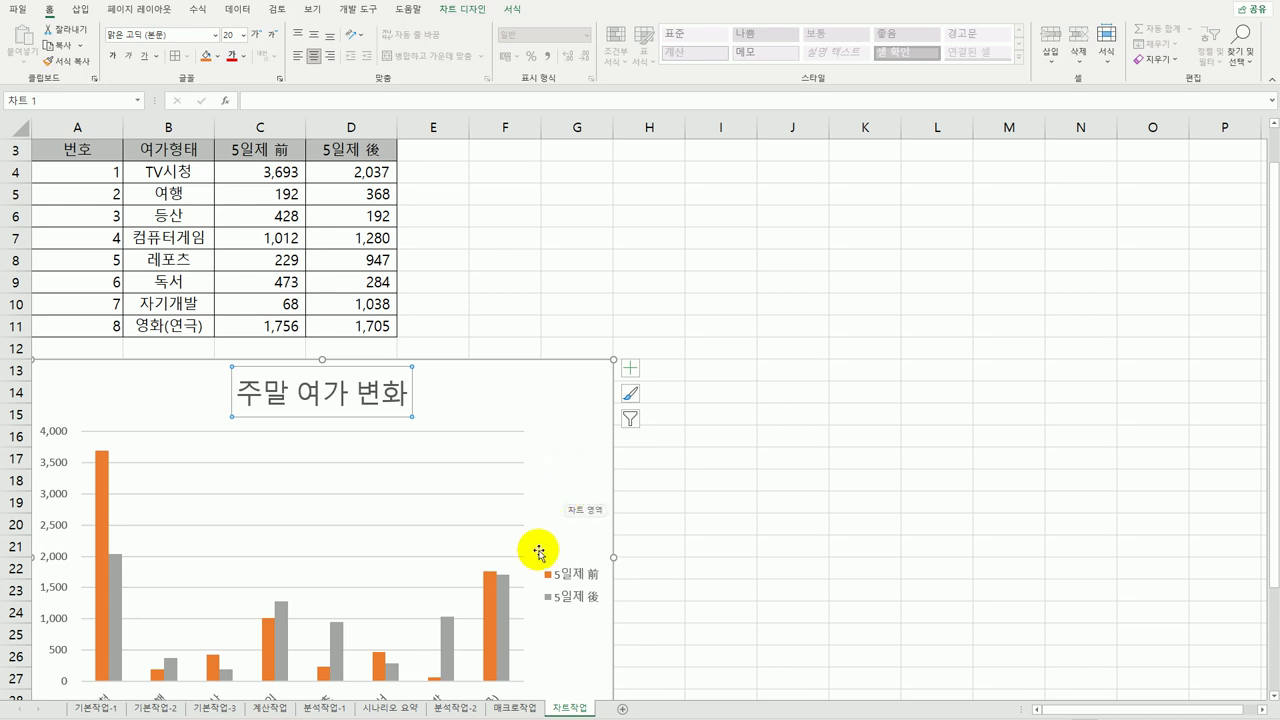
Step: Change the chart type of the 5일제 後 series to 표식이 있는 꺾은선형
{"action": "left_click", "coordinate": [502, 597]}
{"action": "scroll", "coordinate": [640, 540], "scroll_direction": "down", "scroll_amount": 3}
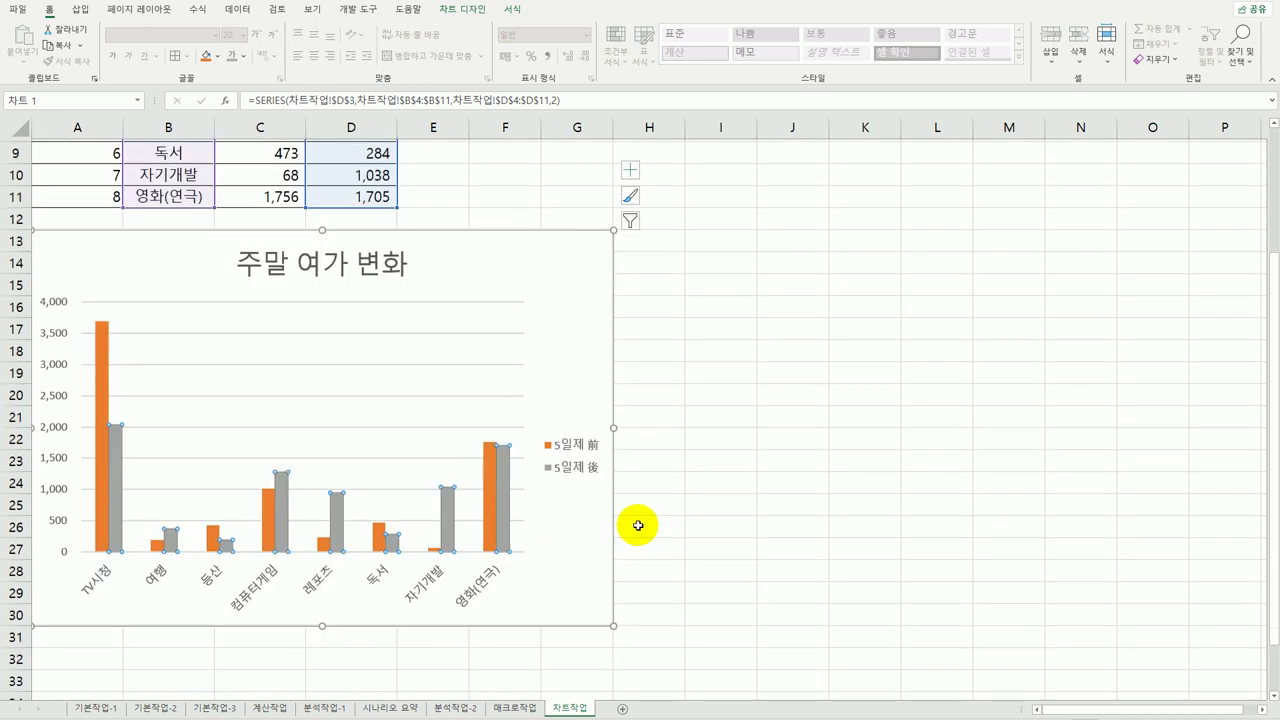
{"action": "right_click", "coordinate": [293, 414]}
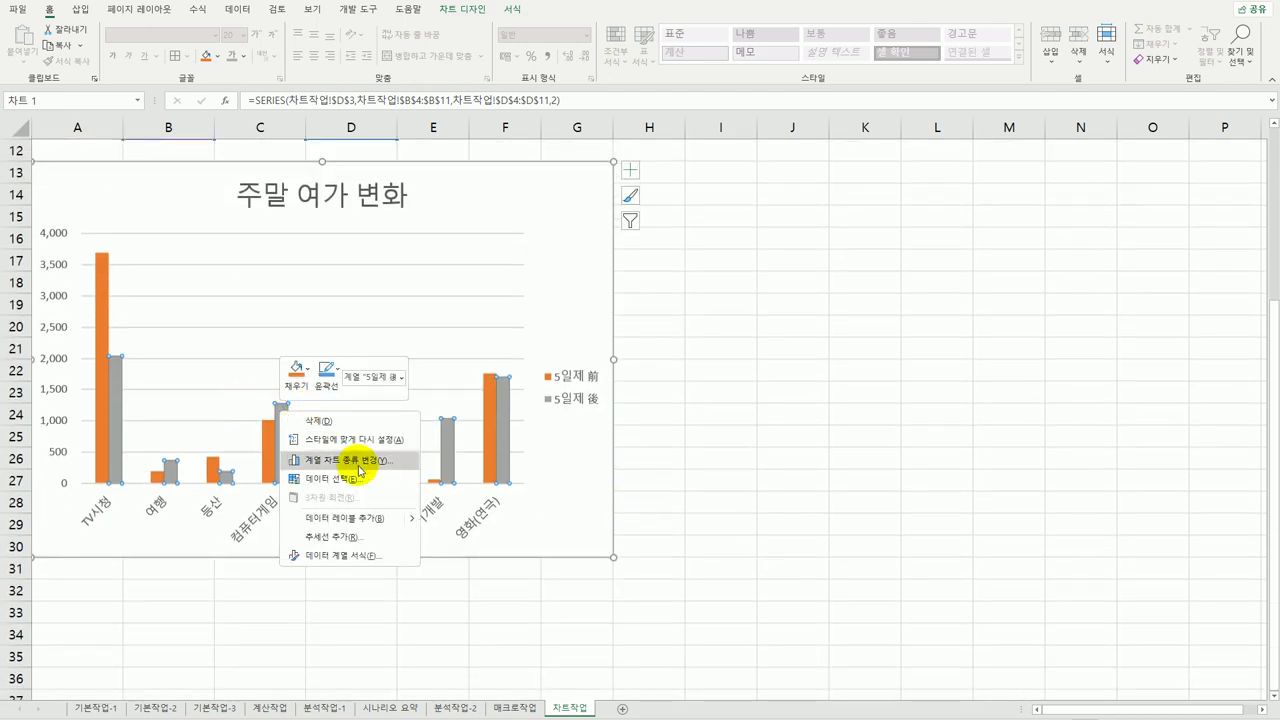
{"action": "left_click", "coordinate": [350, 460]}
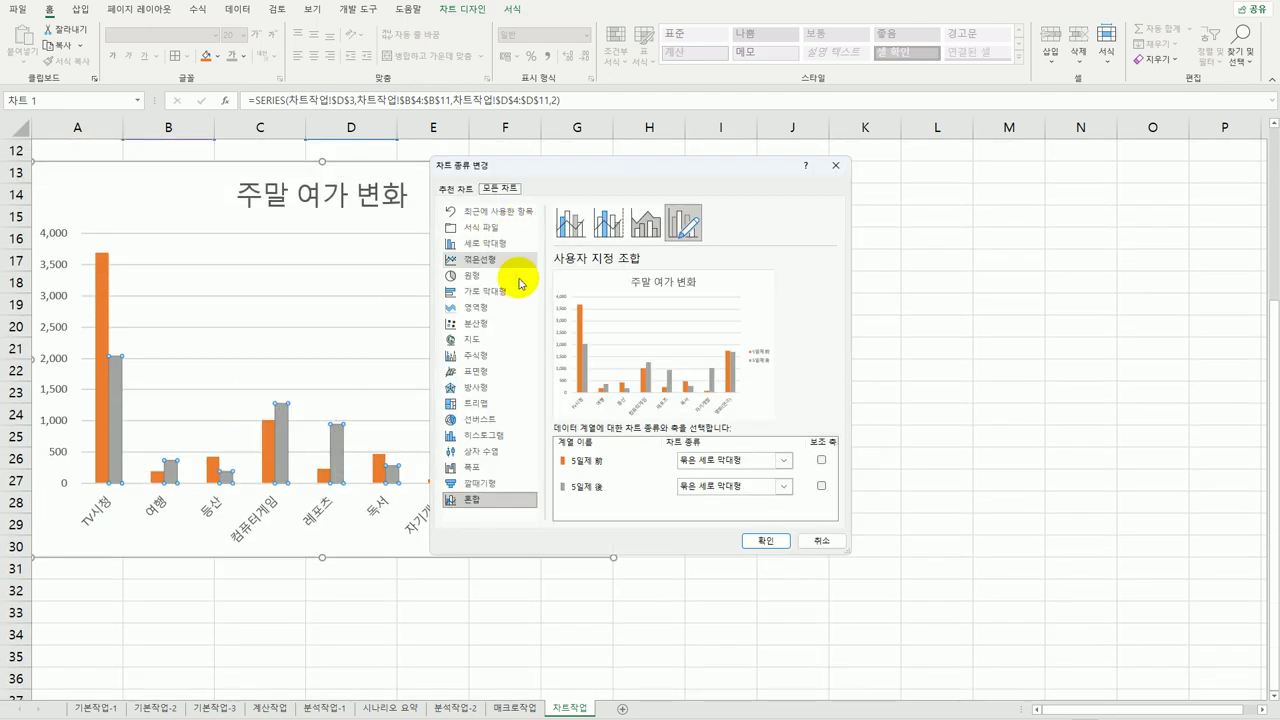
{"action": "left_click", "coordinate": [792, 488]}
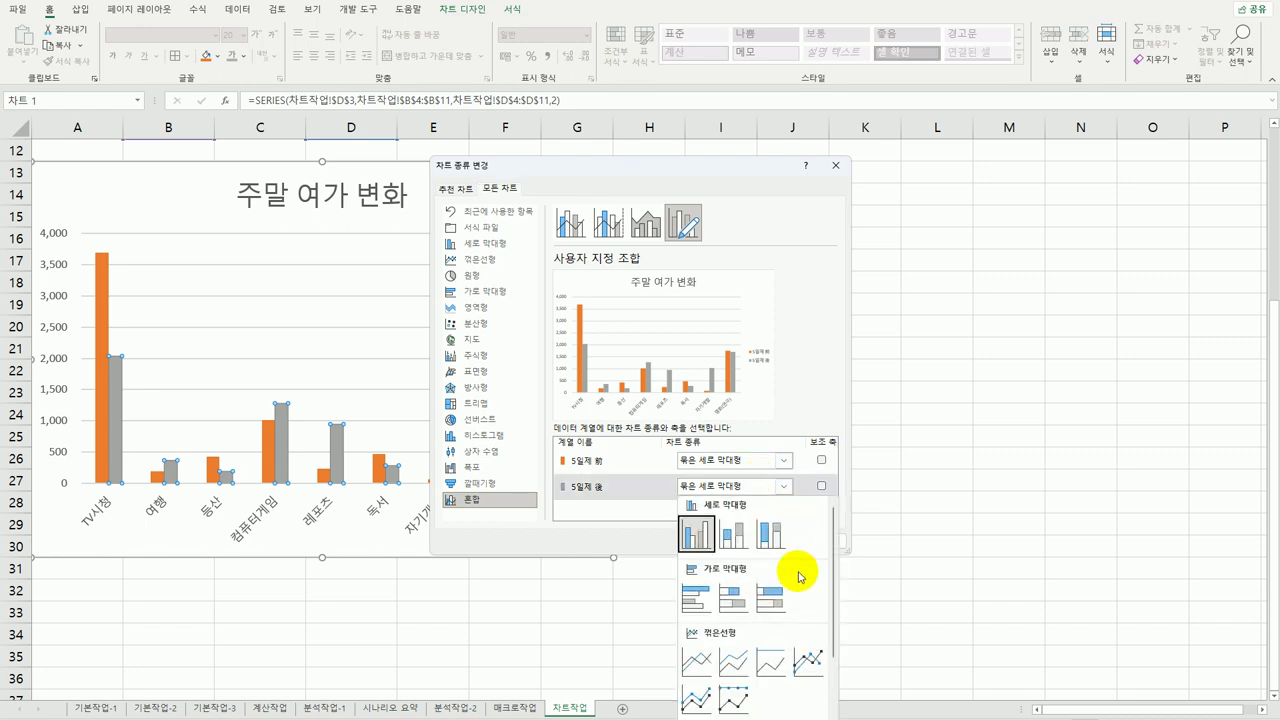
{"action": "left_click", "coordinate": [808, 662]}
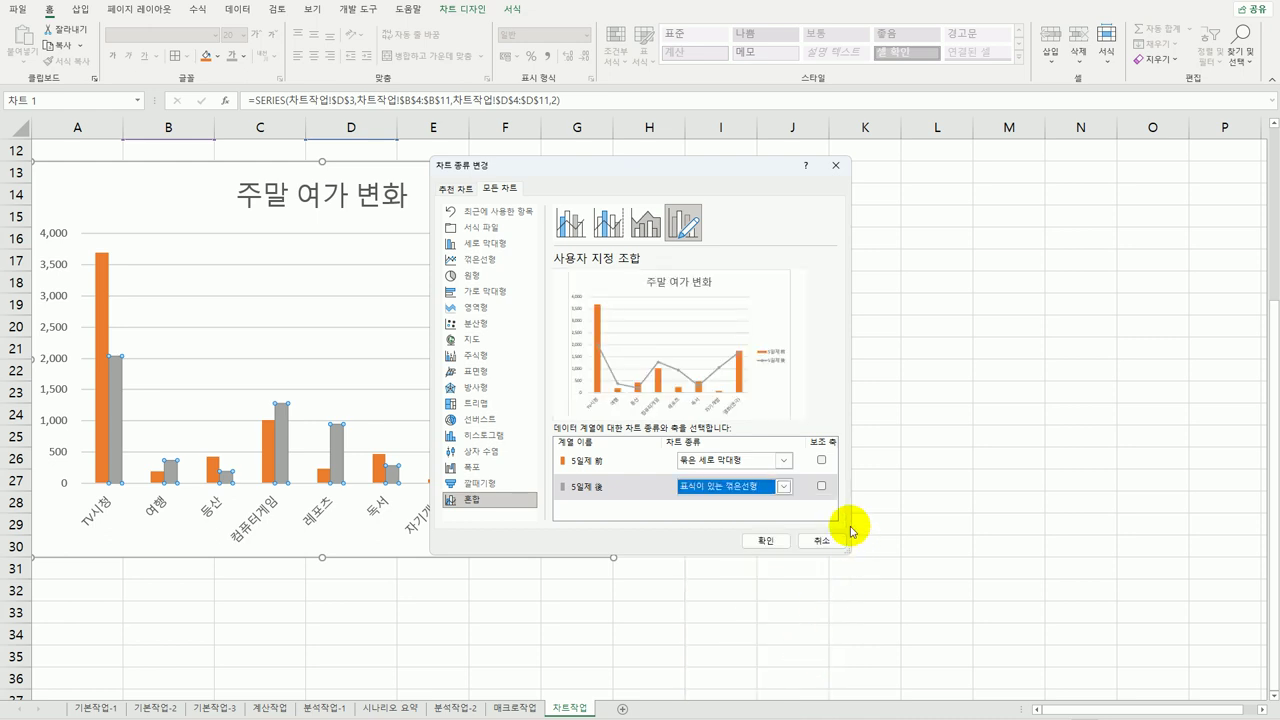
{"action": "left_click", "coordinate": [766, 541]}
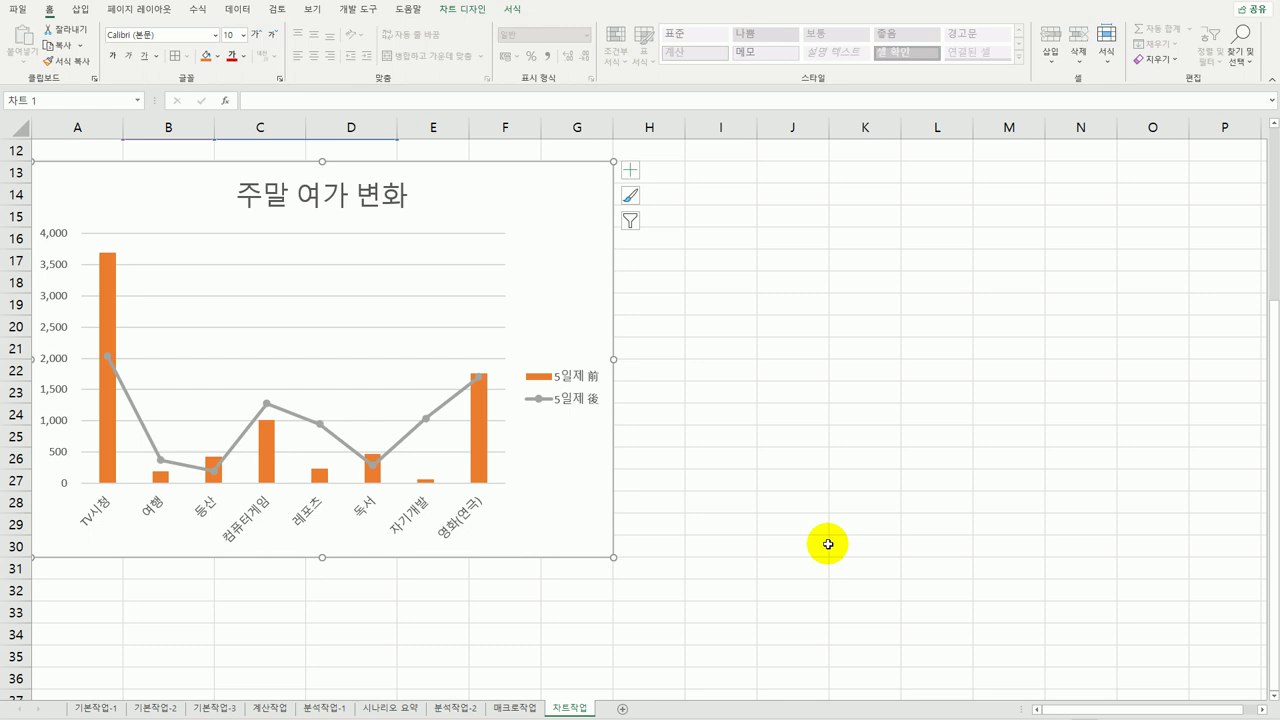
Step: Place the chart legend at the 아래쪽 position
{"action": "left_click", "coordinate": [630, 174]}
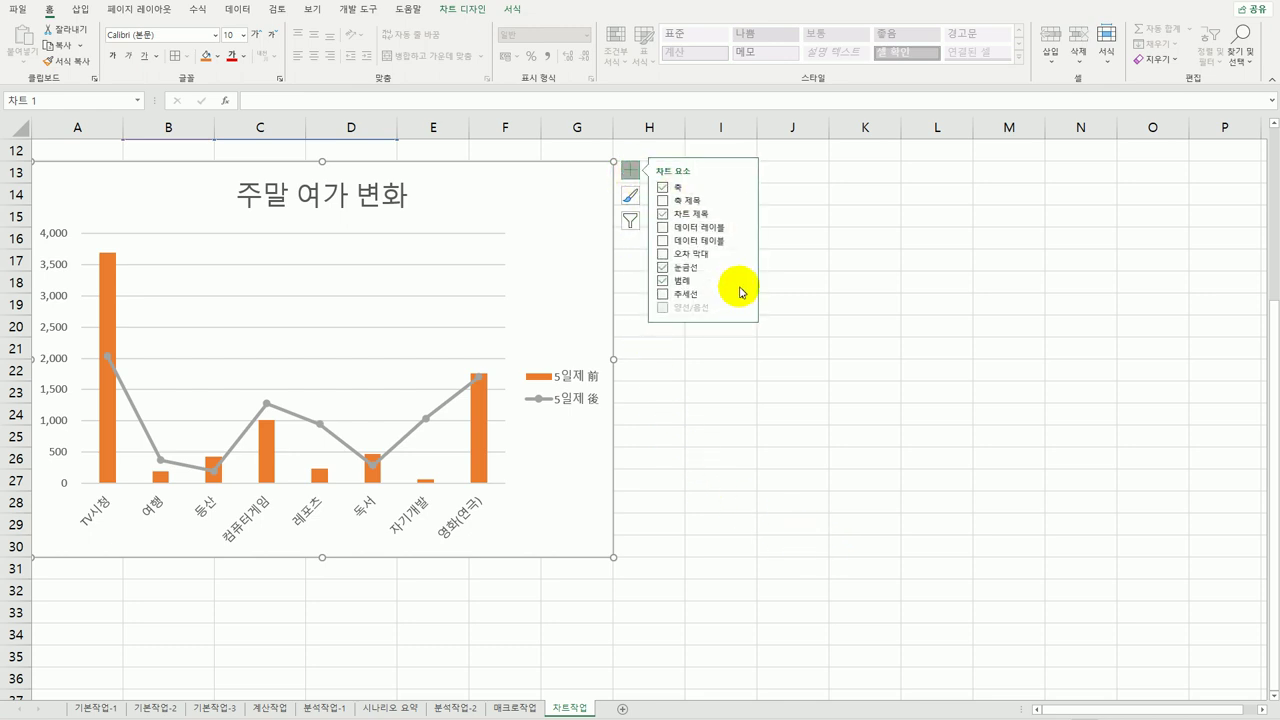
{"action": "left_click", "coordinate": [743, 280]}
{"action": "left_click", "coordinate": [797, 333]}
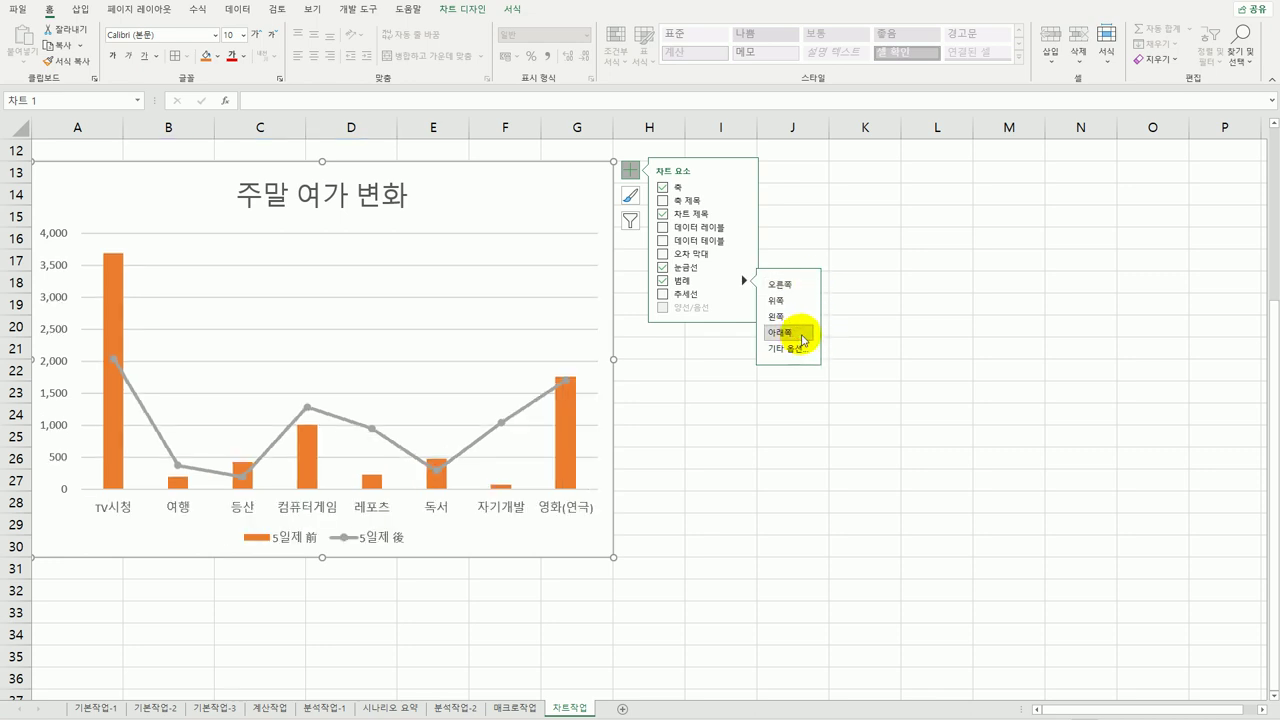
Step: Format the chart area's border with a 3 pt width and rounded corners
{"action": "right_click", "coordinate": [560, 175]}
{"action": "left_click", "coordinate": [637, 523]}
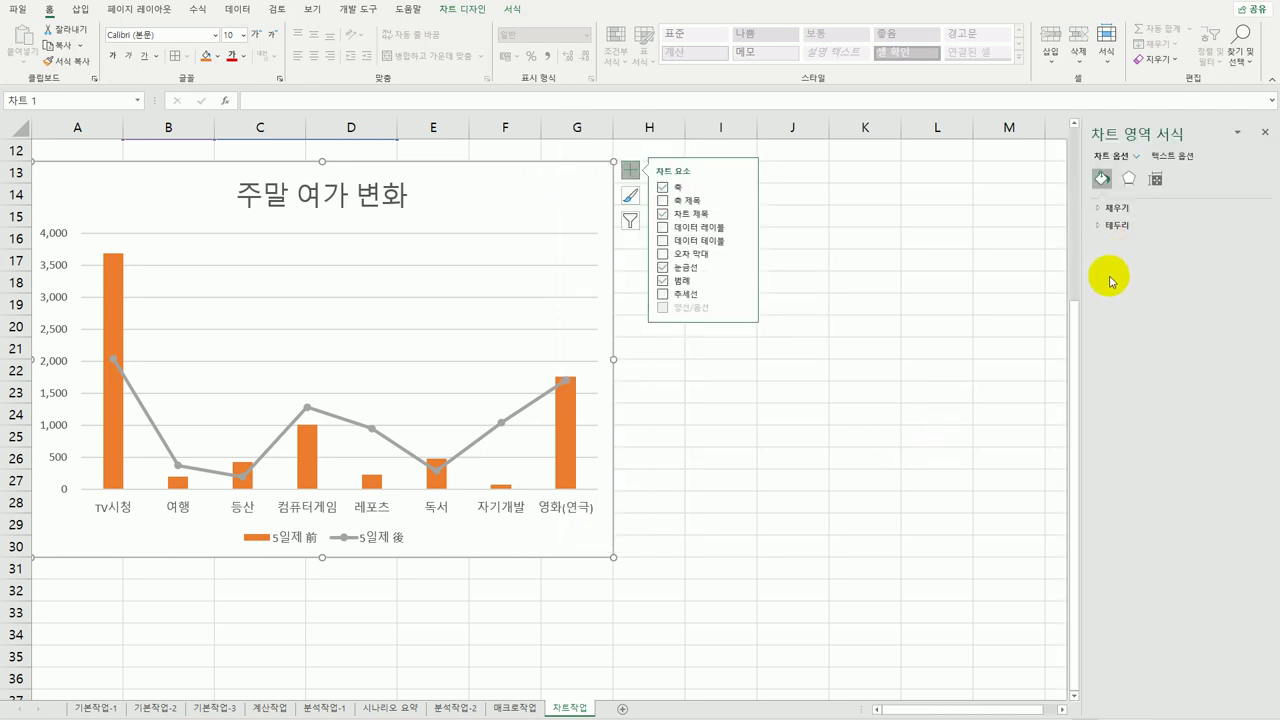
{"action": "left_click", "coordinate": [1117, 225]}
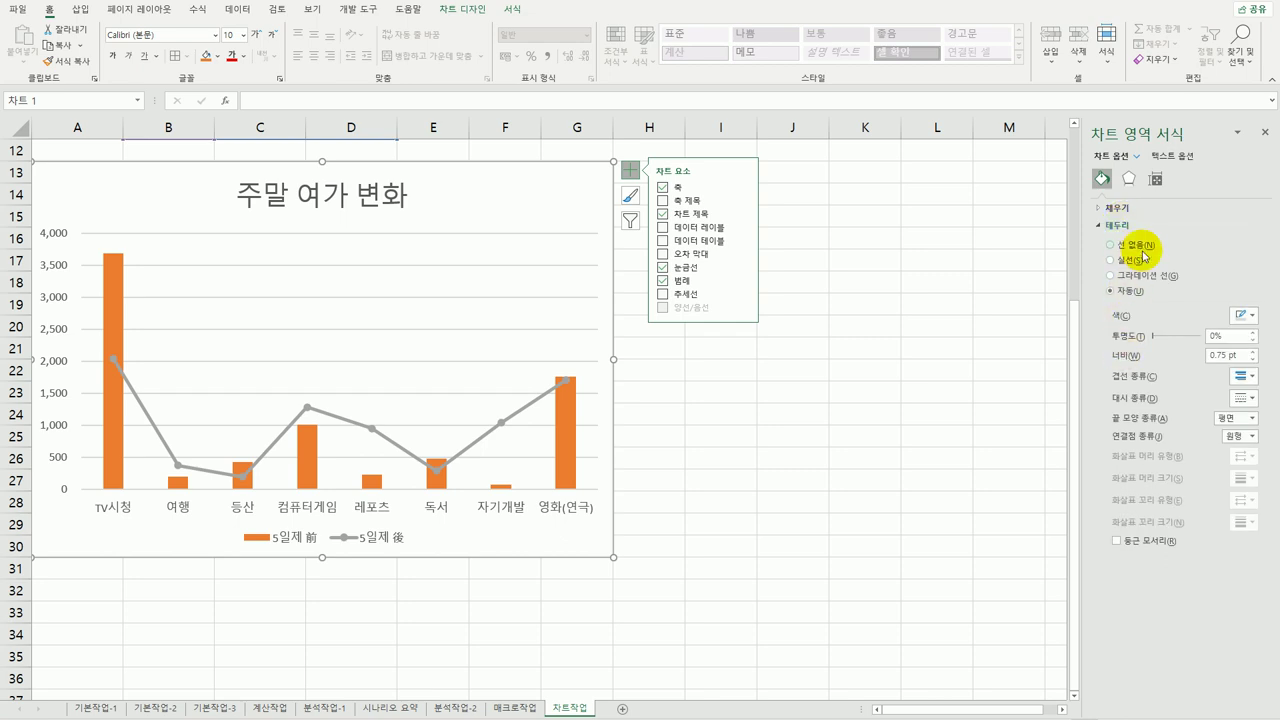
{"action": "left_click", "coordinate": [1240, 356]}
{"action": "left_click_drag", "start_coordinate": [1240, 356], "coordinate": [1152, 340]}
{"action": "type", "text": "3"}
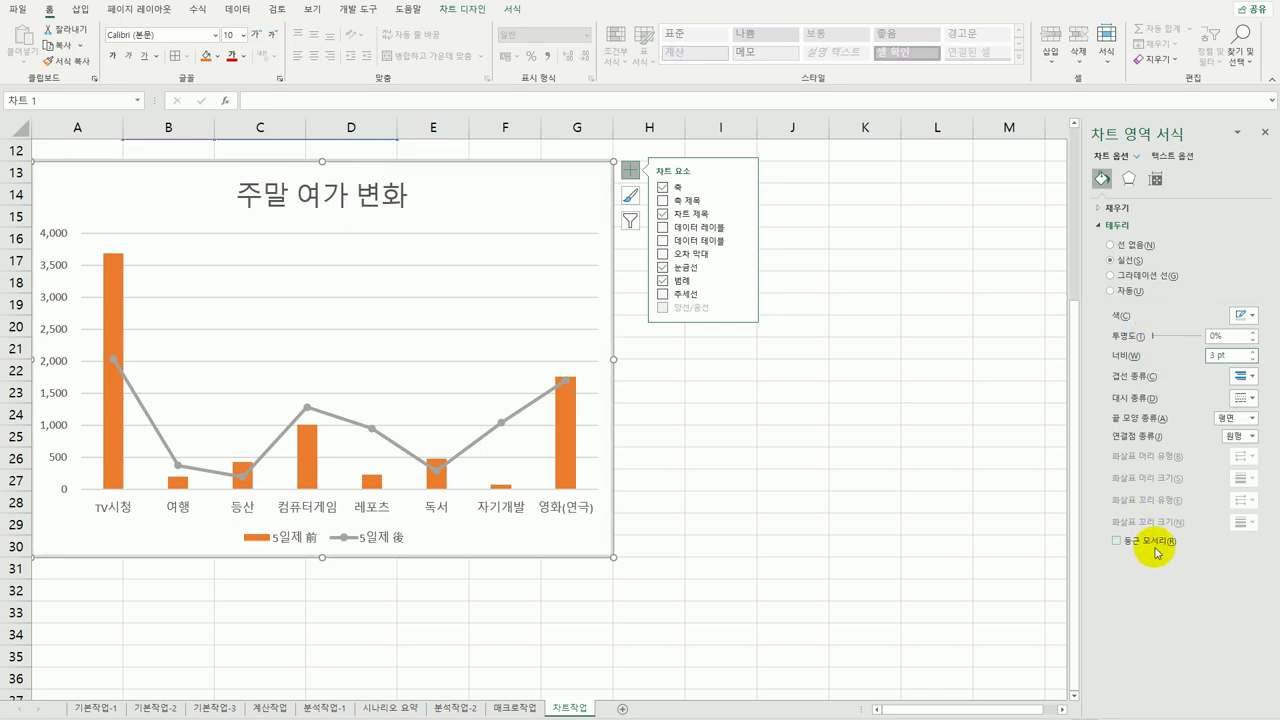
{"action": "left_click", "coordinate": [1148, 541]}
{"action": "left_click", "coordinate": [786, 524]}
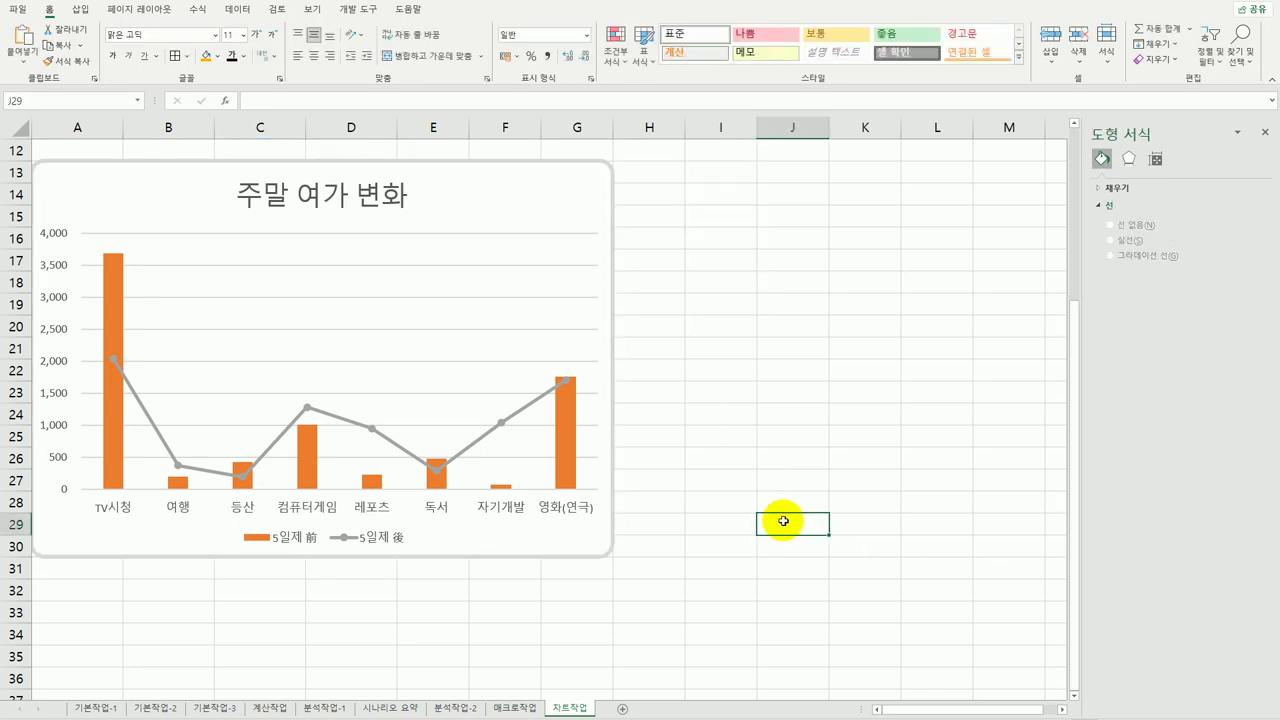